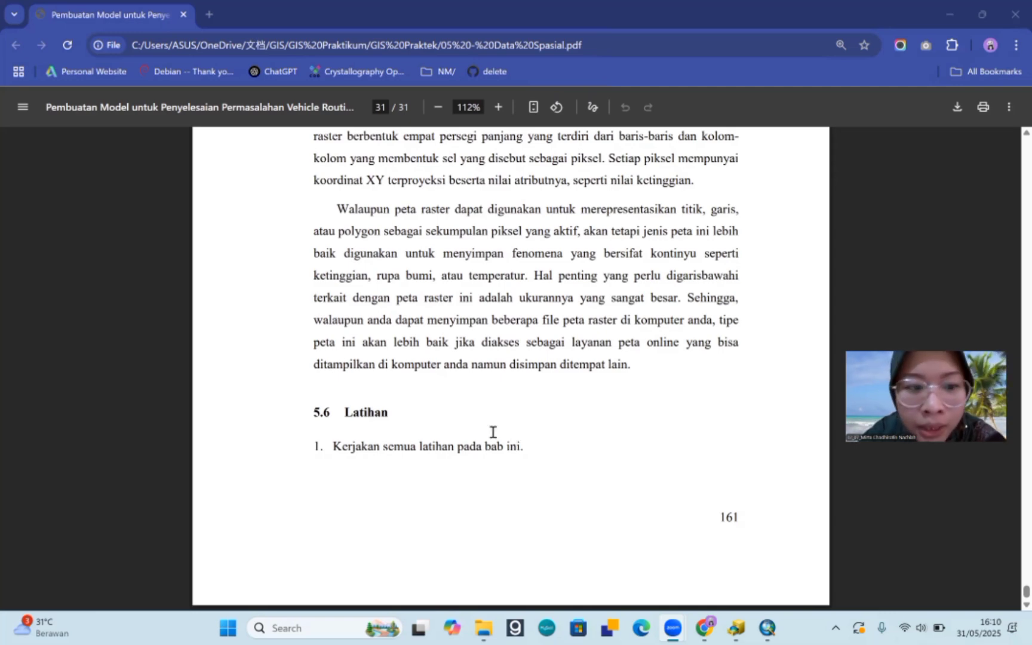
Step: Read the PDF tutorial's chapter introduction, section 5.1 on metadata and section 5.1.1 on the mismatch between maps
{"action": "scroll", "coordinate": [493, 431], "scroll_direction": "up", "scroll_amount": 1}
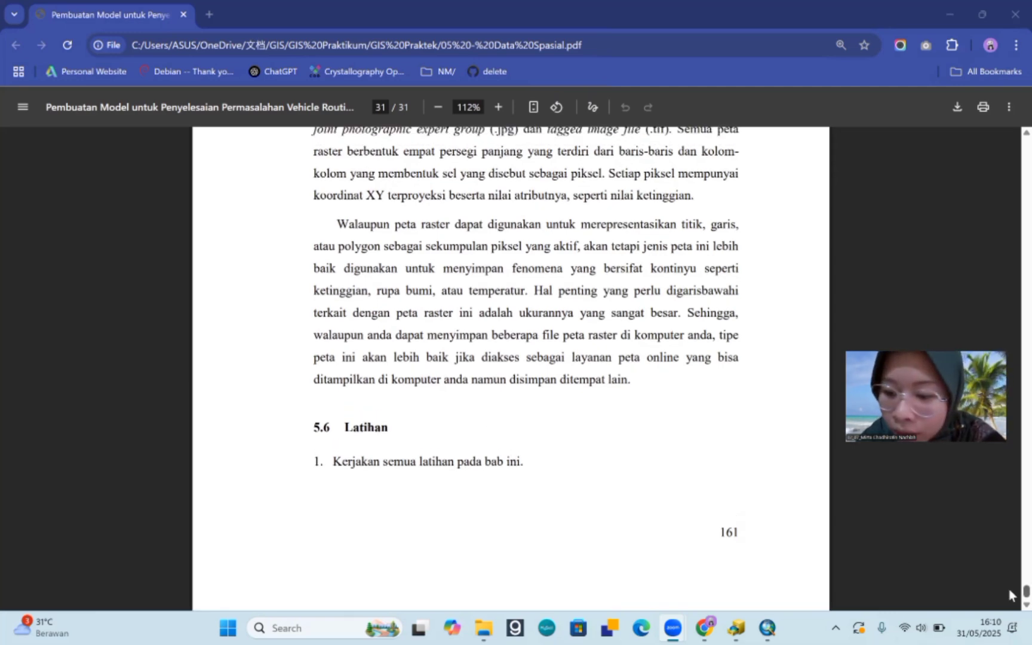
{"action": "scroll", "coordinate": [1010, 276], "scroll_direction": "up", "scroll_amount": 7}
{"action": "left_click_drag", "start_coordinate": [1026, 391], "coordinate": [1009, 158]}
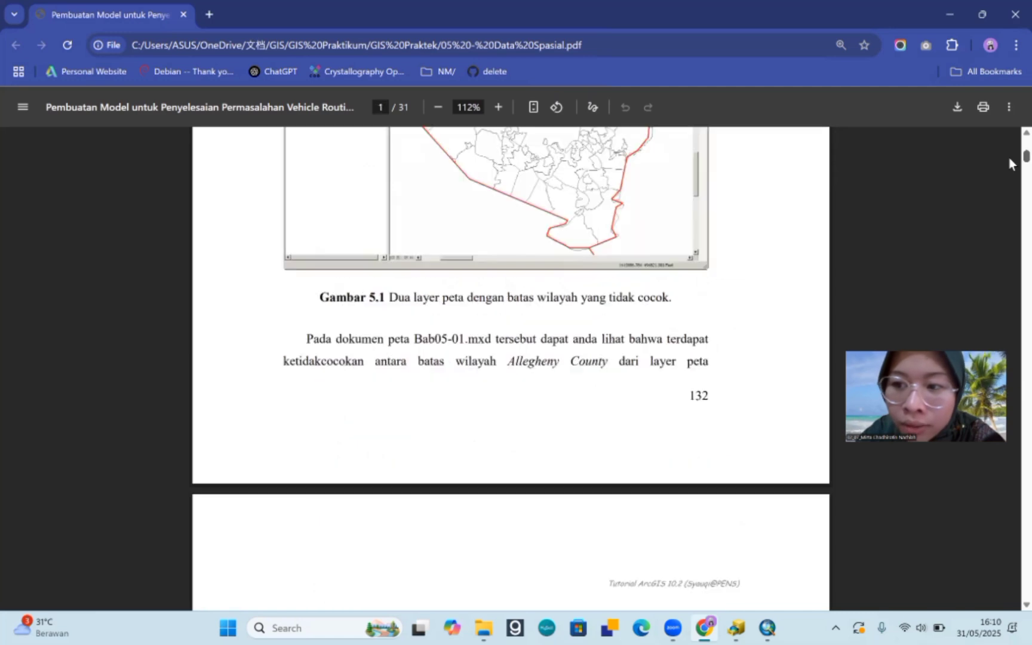
{"action": "scroll", "coordinate": [675, 346], "scroll_direction": "up", "scroll_amount": 20}
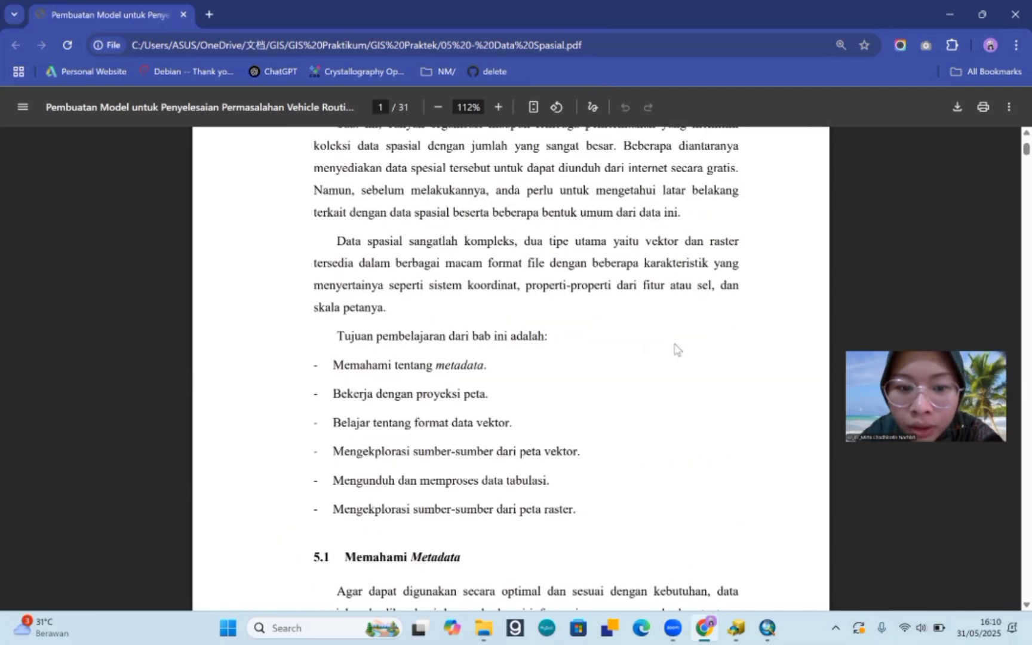
{"action": "scroll", "coordinate": [675, 350], "scroll_direction": "down", "scroll_amount": 6}
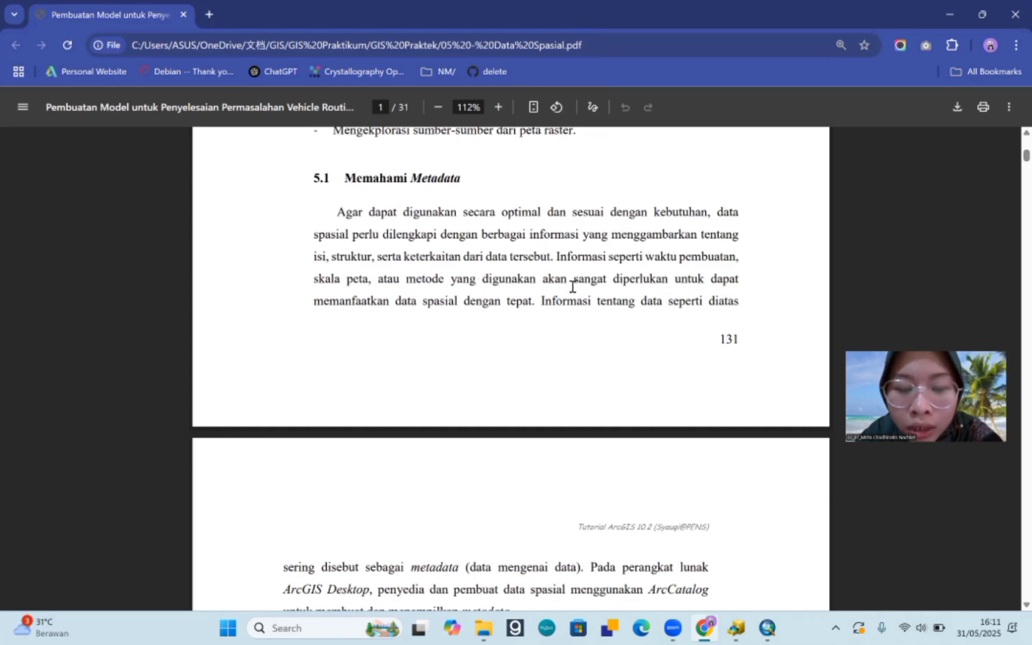
{"action": "scroll", "coordinate": [572, 287], "scroll_direction": "down", "scroll_amount": 6}
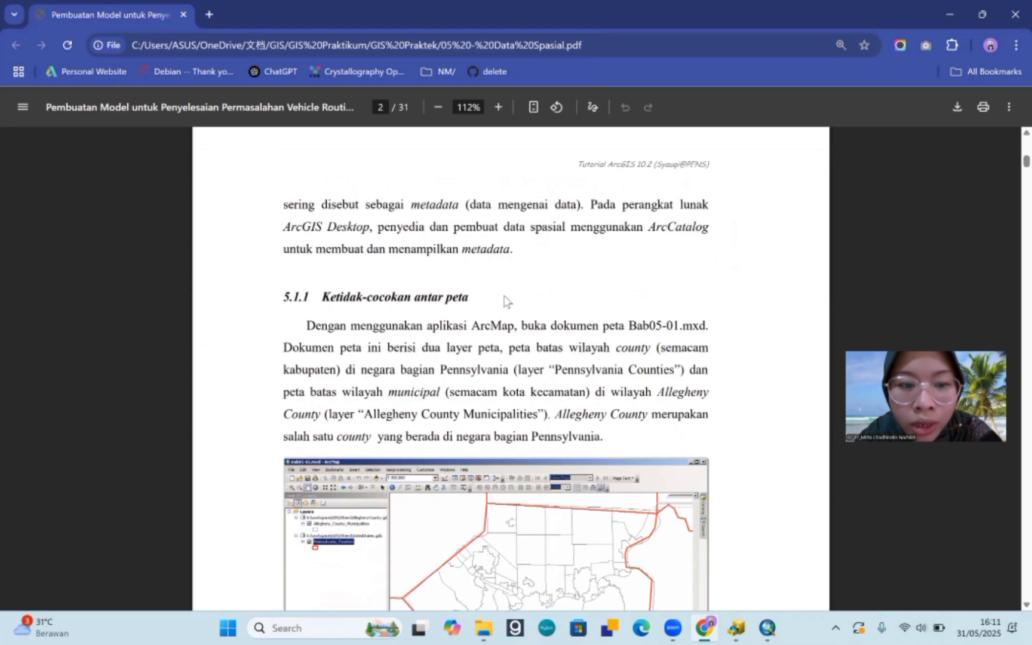
{"action": "scroll", "coordinate": [505, 300], "scroll_direction": "down", "scroll_amount": 1}
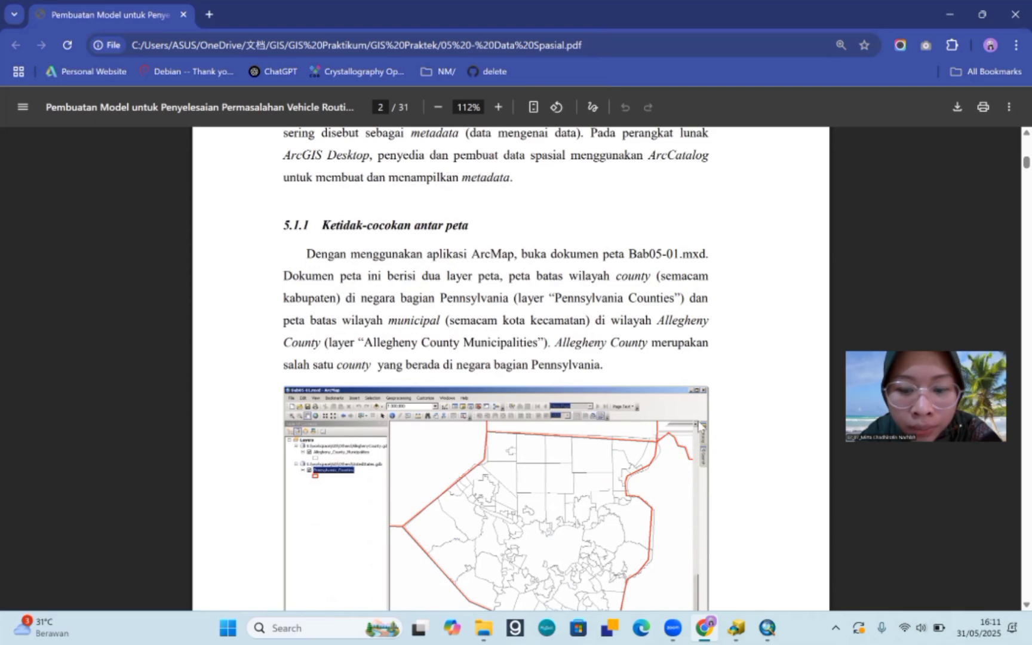
Step: Switch to ArcMap and open the map document Bab05-01 from the Praktikum Tugas 5 folder
{"action": "left_click", "coordinate": [767, 627]}
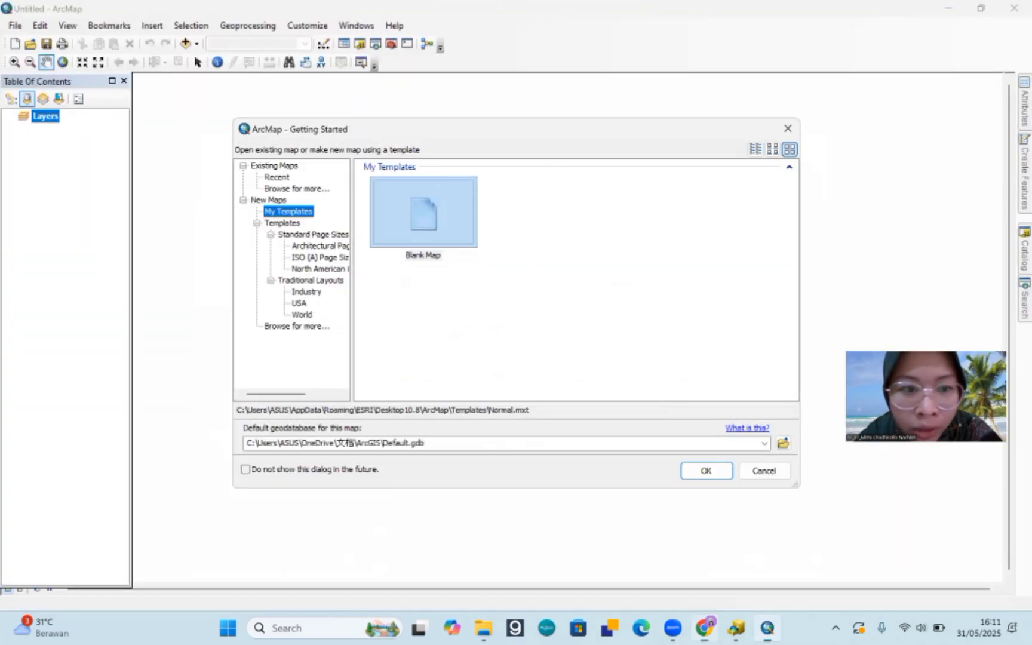
{"action": "left_click", "coordinate": [707, 471]}
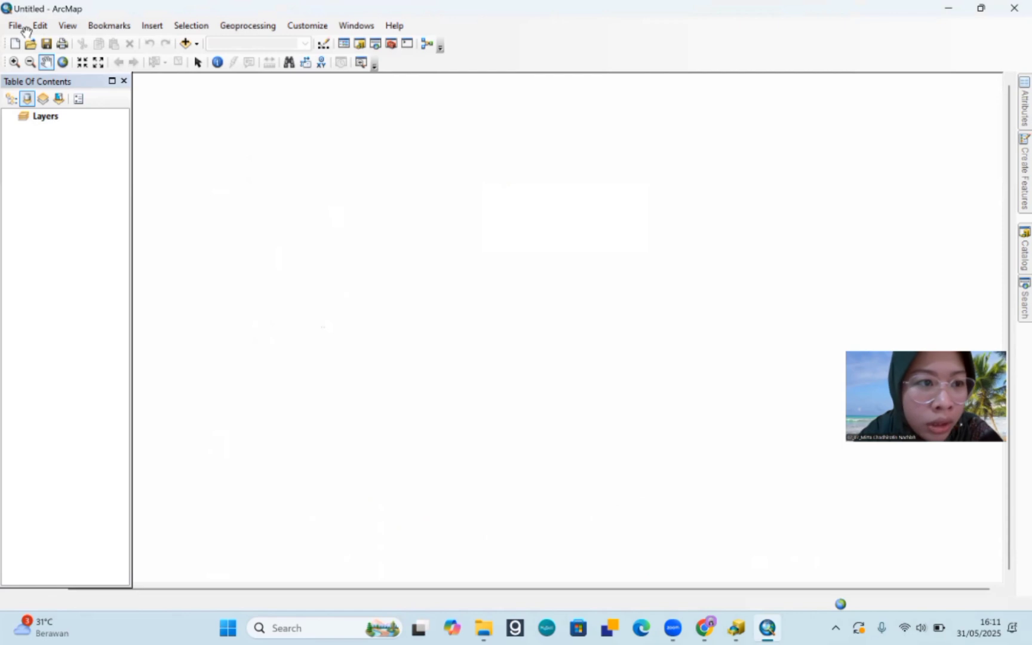
{"action": "left_click", "coordinate": [14, 26]}
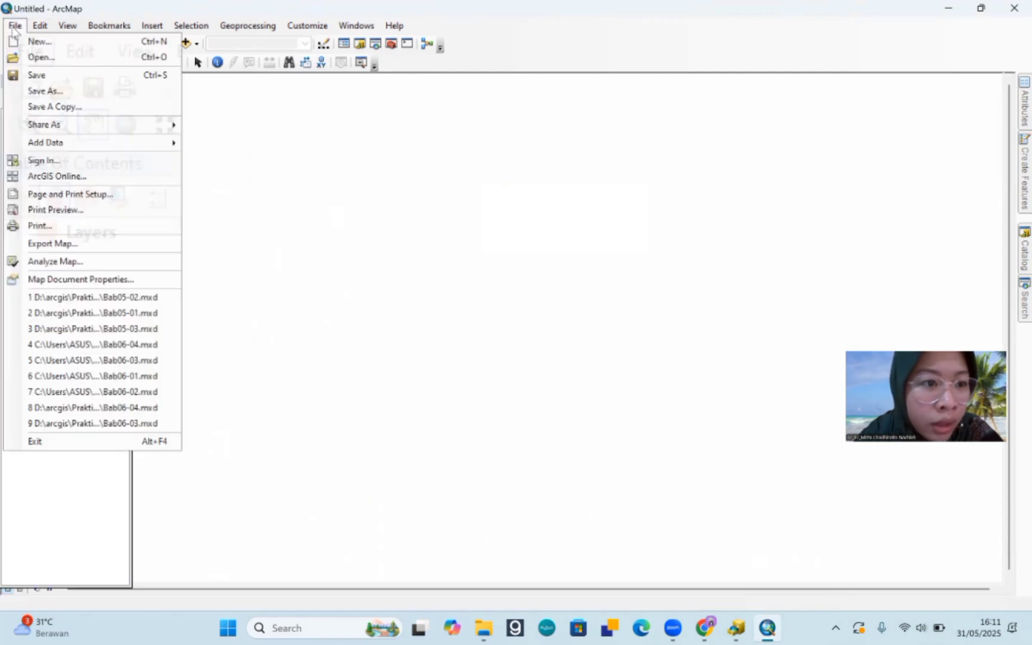
{"action": "left_click", "coordinate": [62, 60]}
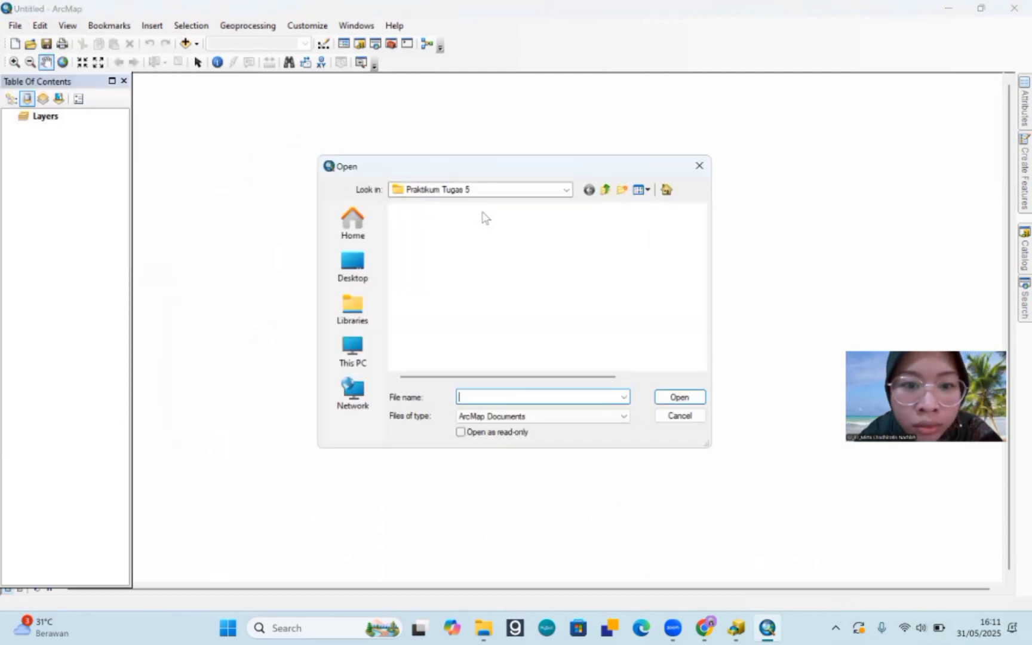
{"action": "left_click", "coordinate": [449, 244]}
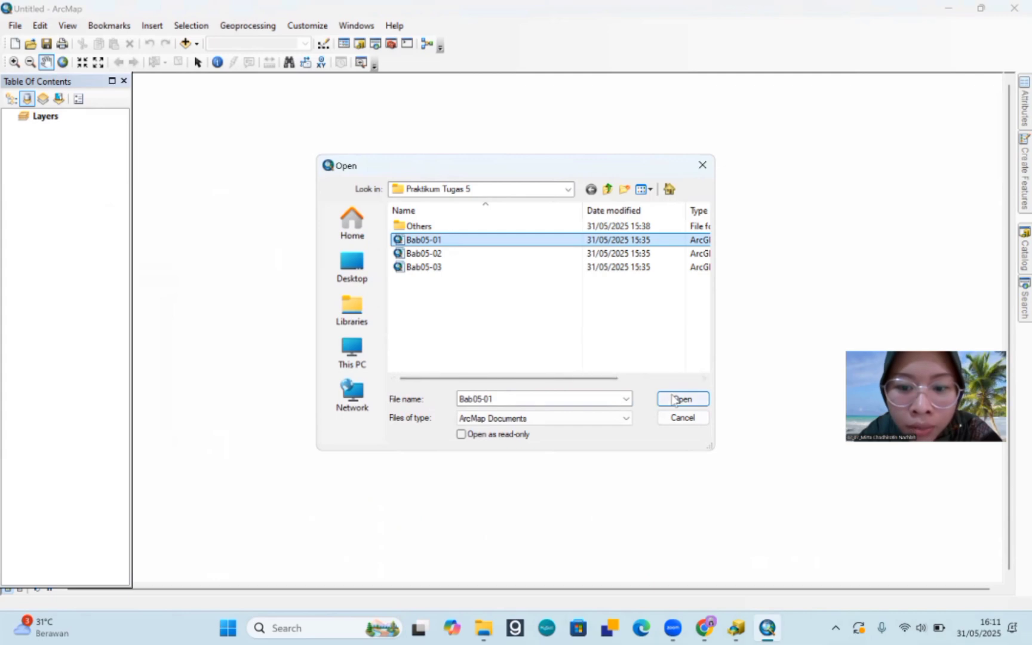
{"action": "left_click", "coordinate": [668, 395]}
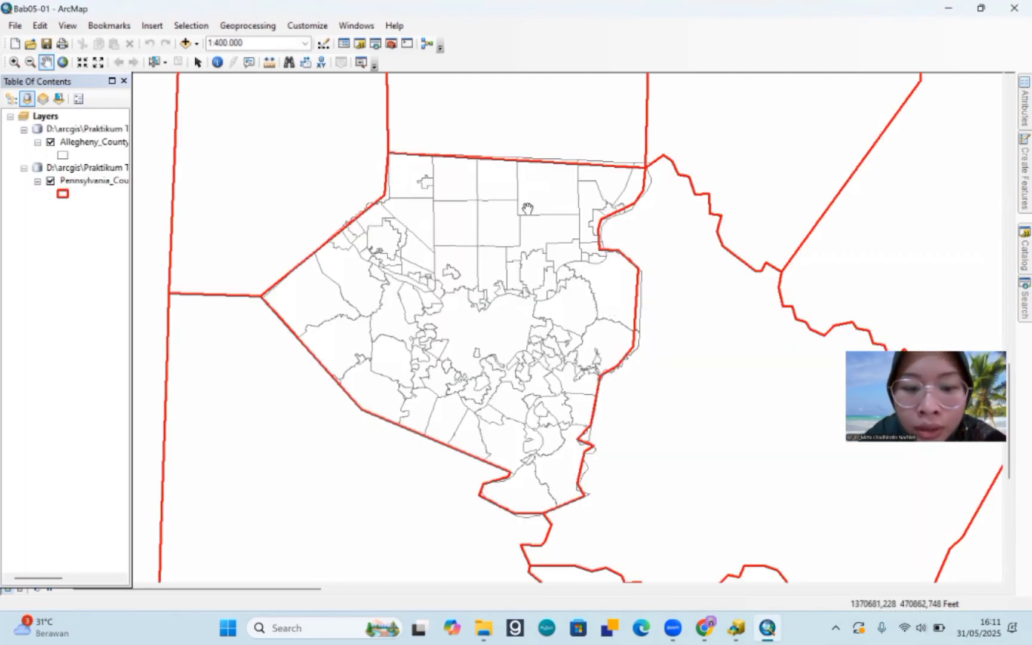
{"action": "left_click_drag", "start_coordinate": [519, 242], "coordinate": [512, 258]}
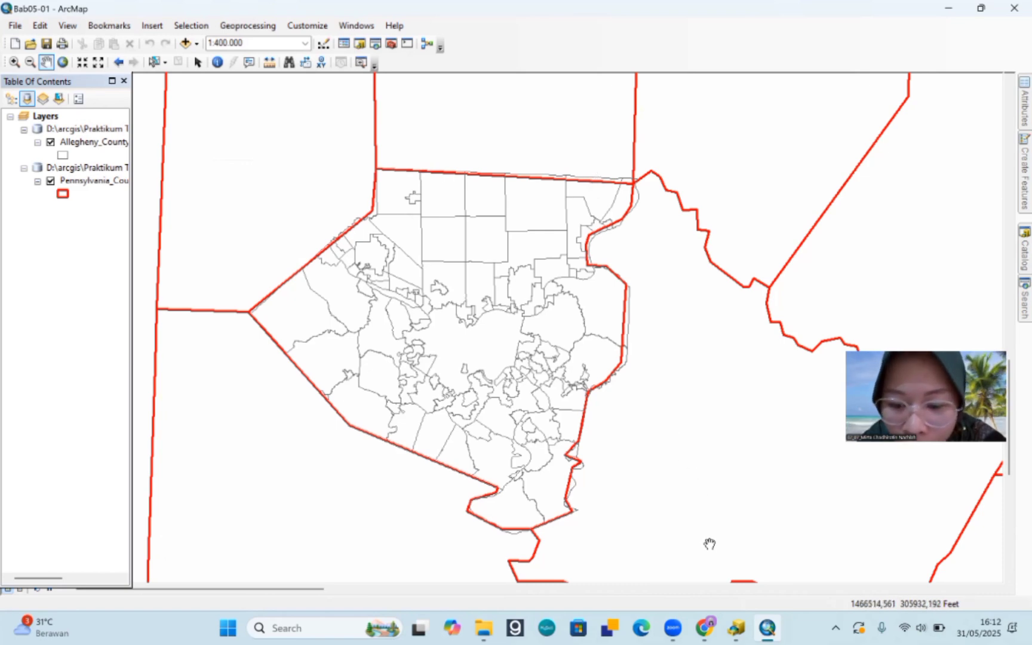
Step: Return to the PDF tutorial in Chrome and read section 5.1.2 on opening a metadata file
{"action": "key", "text": "alt+Tab"}
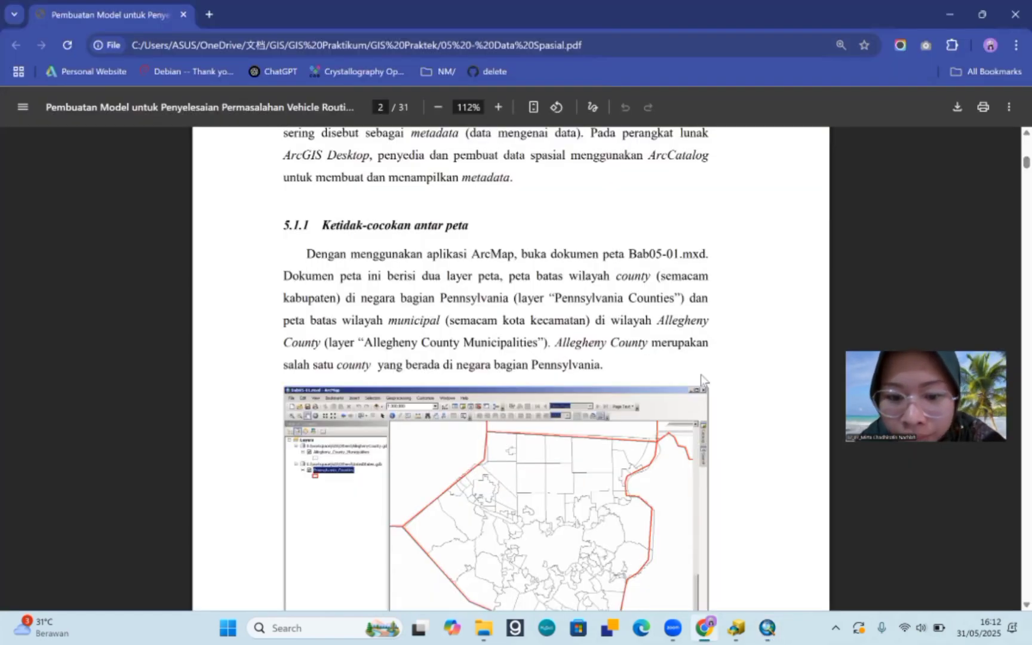
{"action": "scroll", "coordinate": [701, 374], "scroll_direction": "down", "scroll_amount": 6}
{"action": "scroll", "coordinate": [702, 370], "scroll_direction": "down", "scroll_amount": 5}
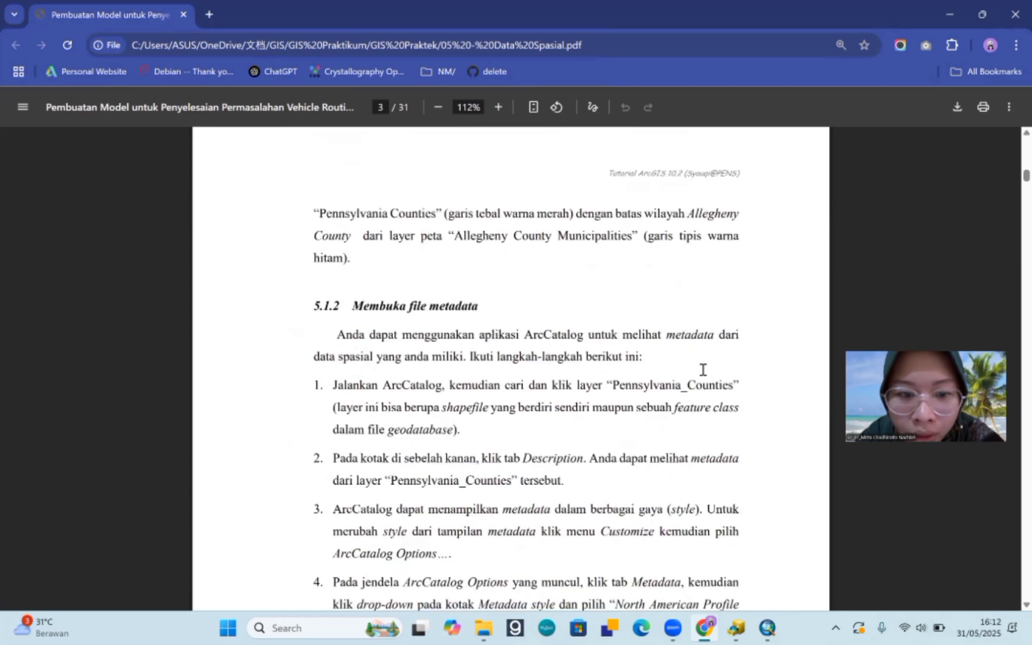
{"action": "scroll", "coordinate": [702, 370], "scroll_direction": "down", "scroll_amount": 1}
{"action": "scroll", "coordinate": [702, 370], "scroll_direction": "down", "scroll_amount": 2}
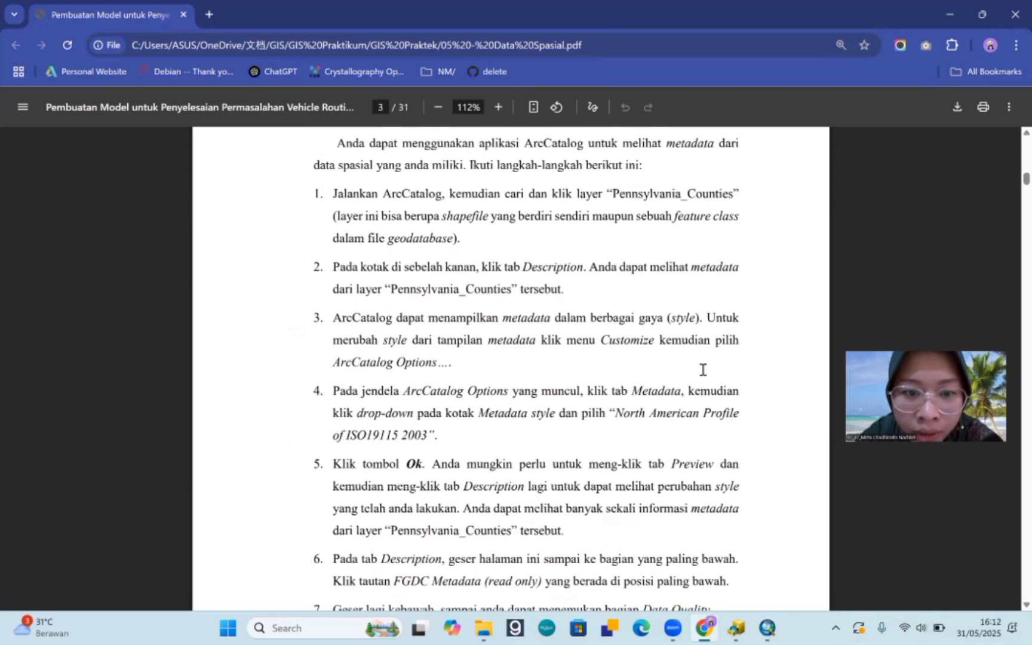
Step: Switch to ArcCatalog and arrange it side by side with the PDF tutorial, showing the section 5.1.2 instructions
{"action": "left_click", "coordinate": [736, 628]}
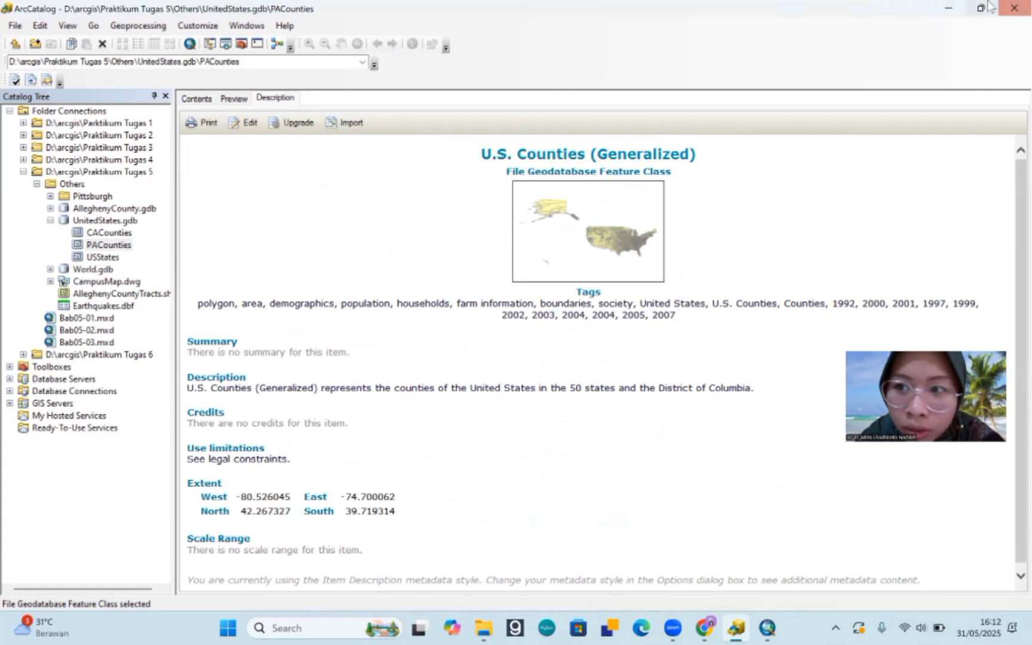
{"action": "mouse_move", "coordinate": [985, 7]}
{"action": "left_click", "coordinate": [892, 50]}
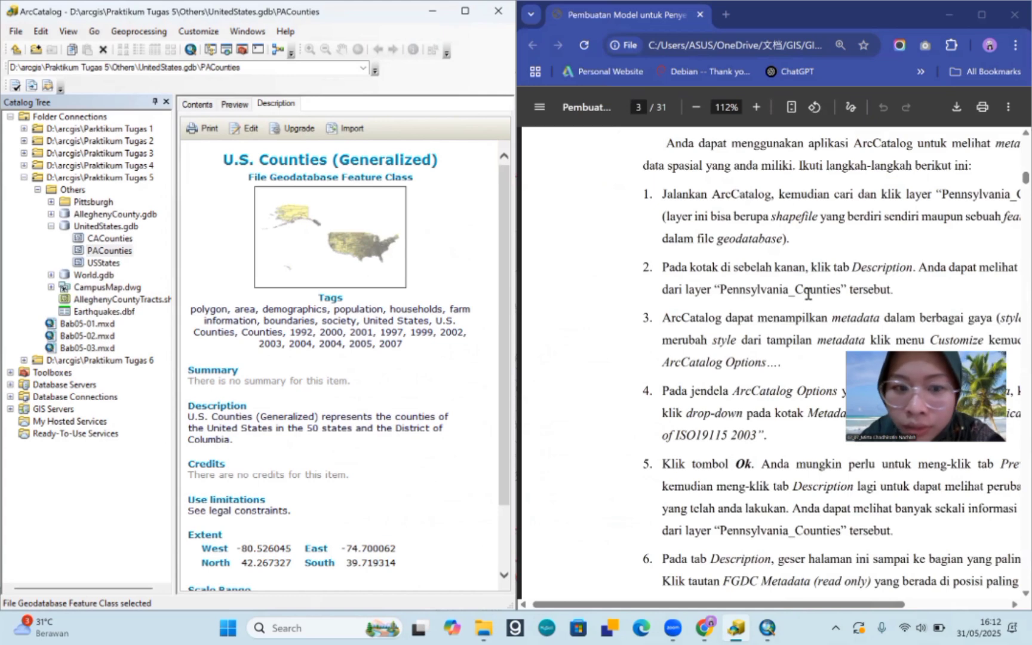
{"action": "scroll", "coordinate": [807, 294], "scroll_direction": "right", "scroll_amount": 3}
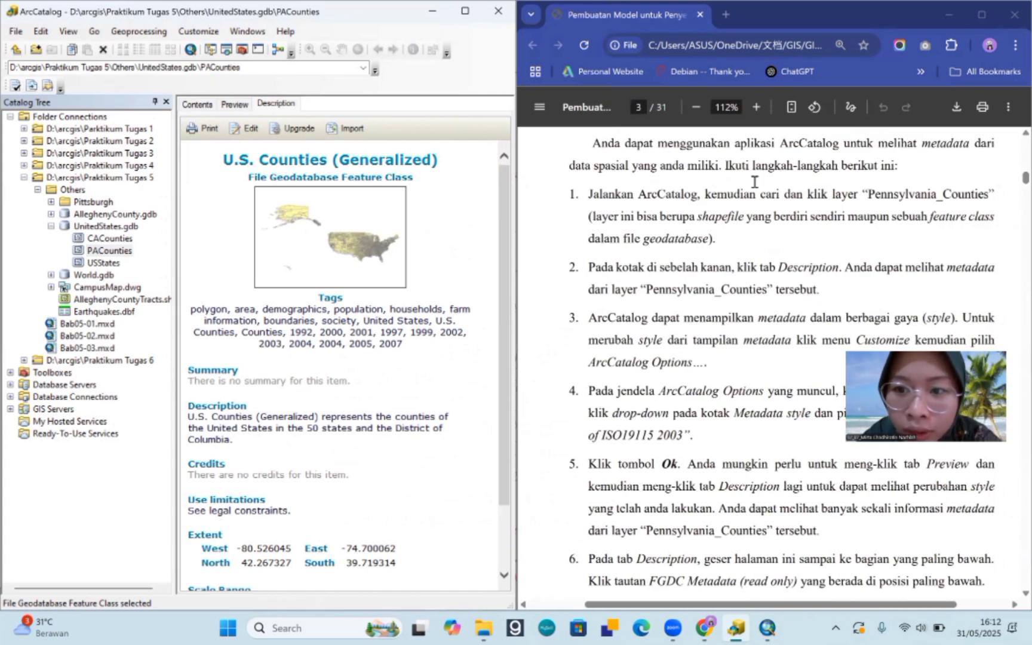
{"action": "scroll", "coordinate": [837, 159], "scroll_direction": "down", "scroll_amount": 1}
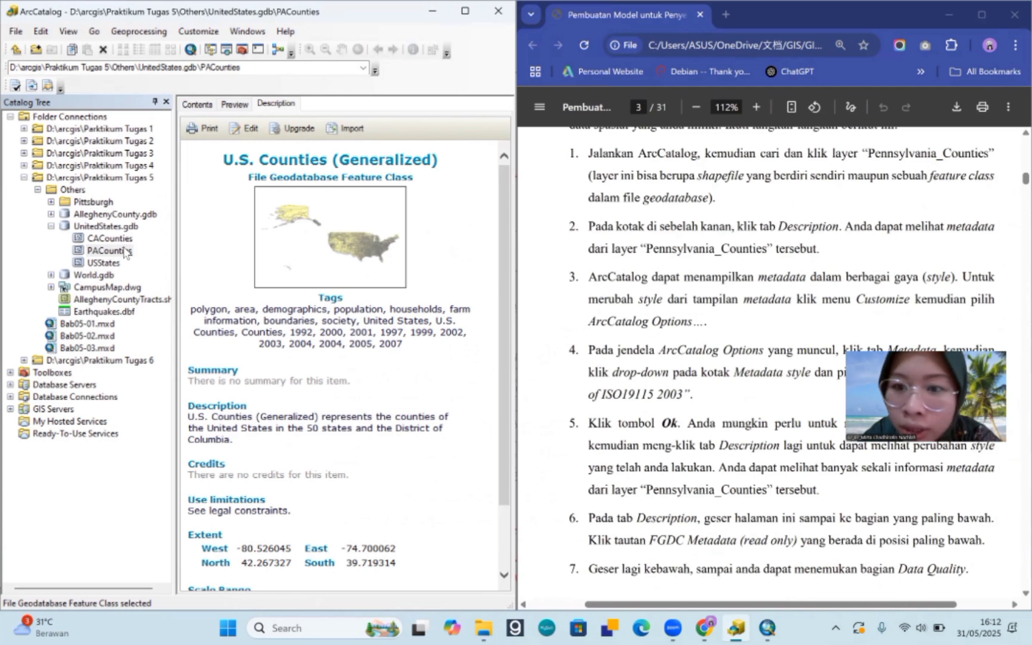
{"action": "scroll", "coordinate": [656, 297], "scroll_direction": "down", "scroll_amount": 3}
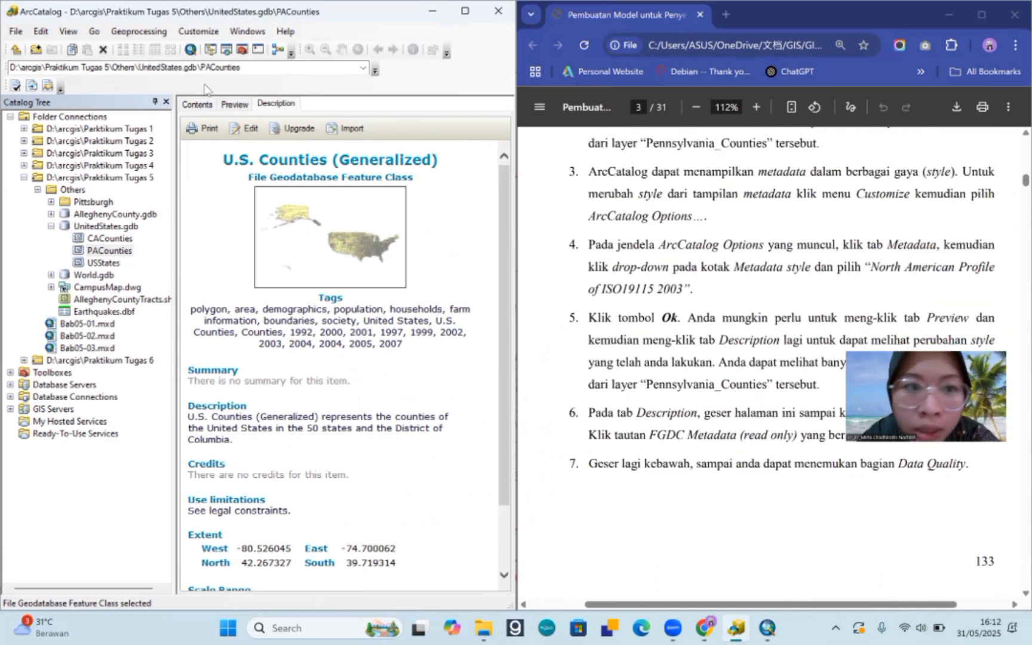
Step: Set the metadata style in the ArcCatalog options to North American Profile of ISO19115 2003
{"action": "left_click", "coordinate": [200, 31]}
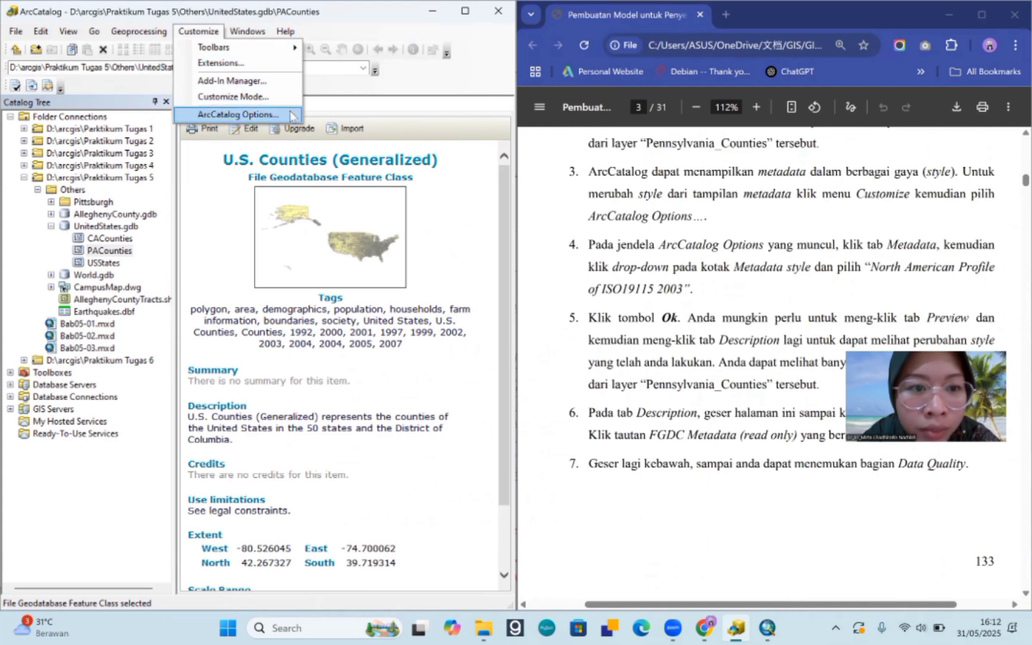
{"action": "left_click", "coordinate": [292, 114]}
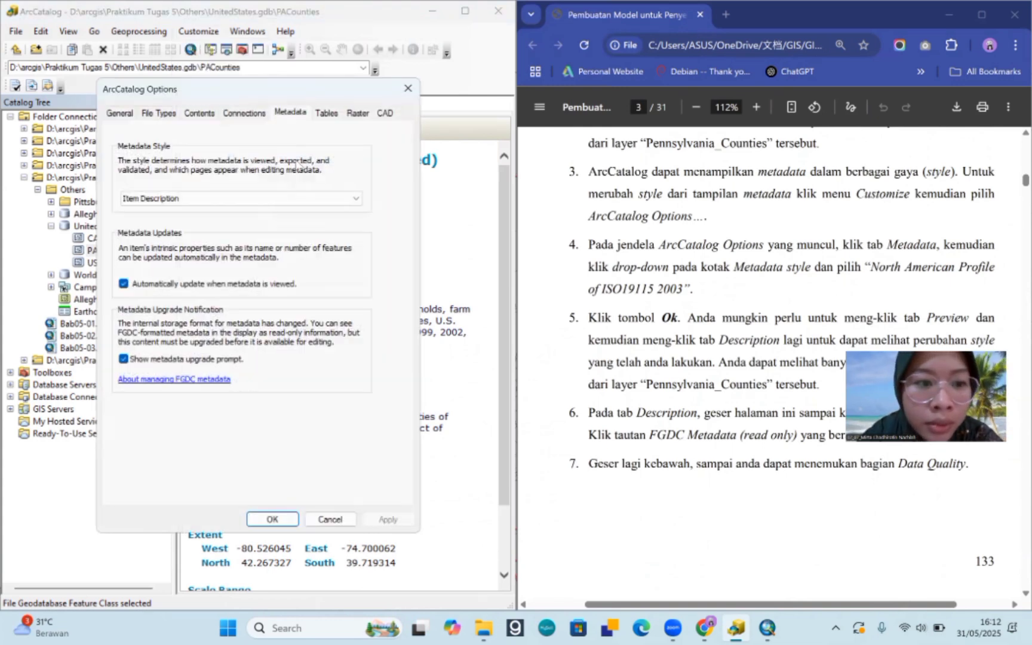
{"action": "scroll", "coordinate": [654, 266], "scroll_direction": "down", "scroll_amount": 3}
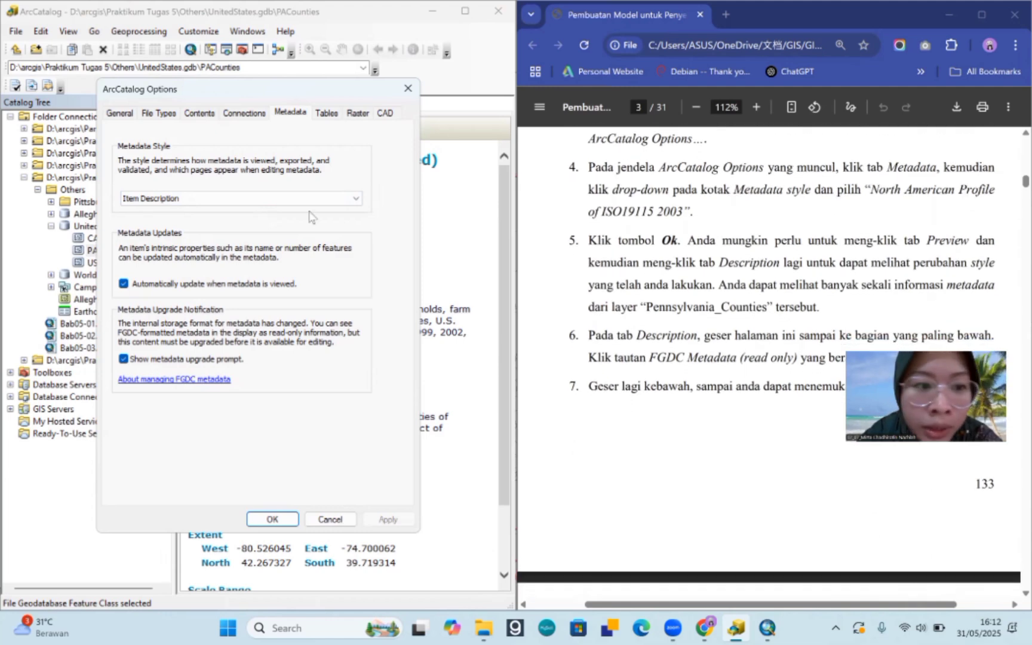
{"action": "left_click", "coordinate": [274, 200]}
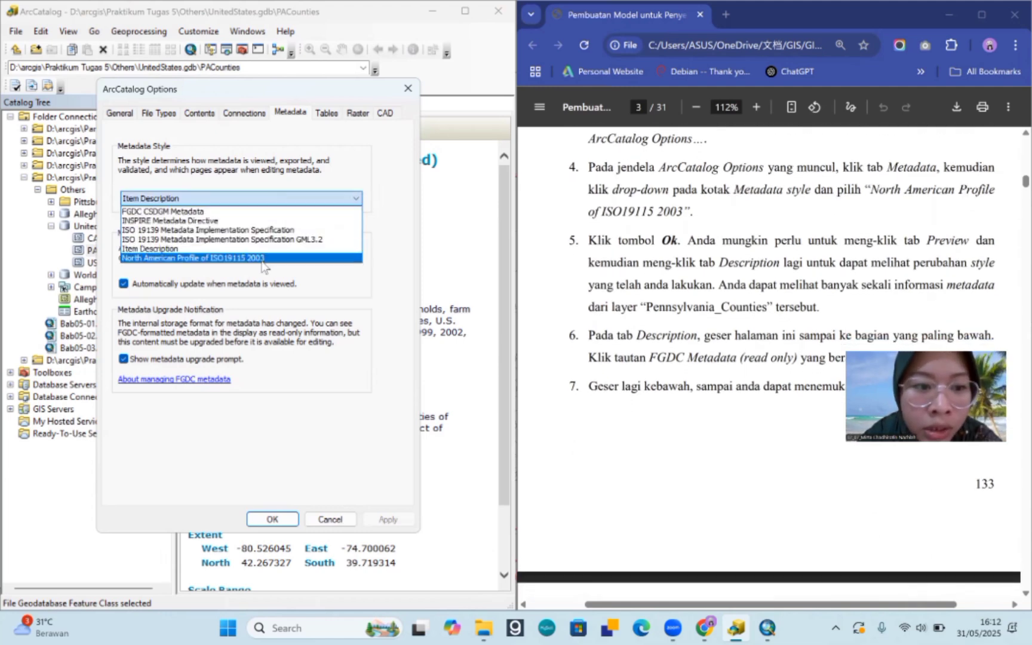
{"action": "left_click", "coordinate": [263, 258]}
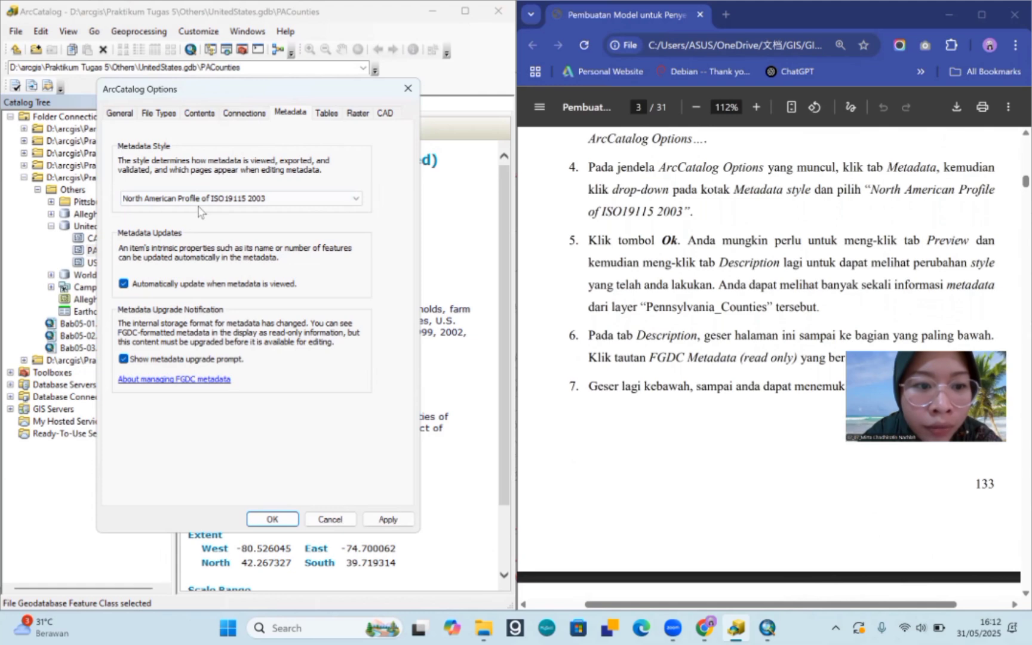
{"action": "left_click", "coordinate": [271, 519]}
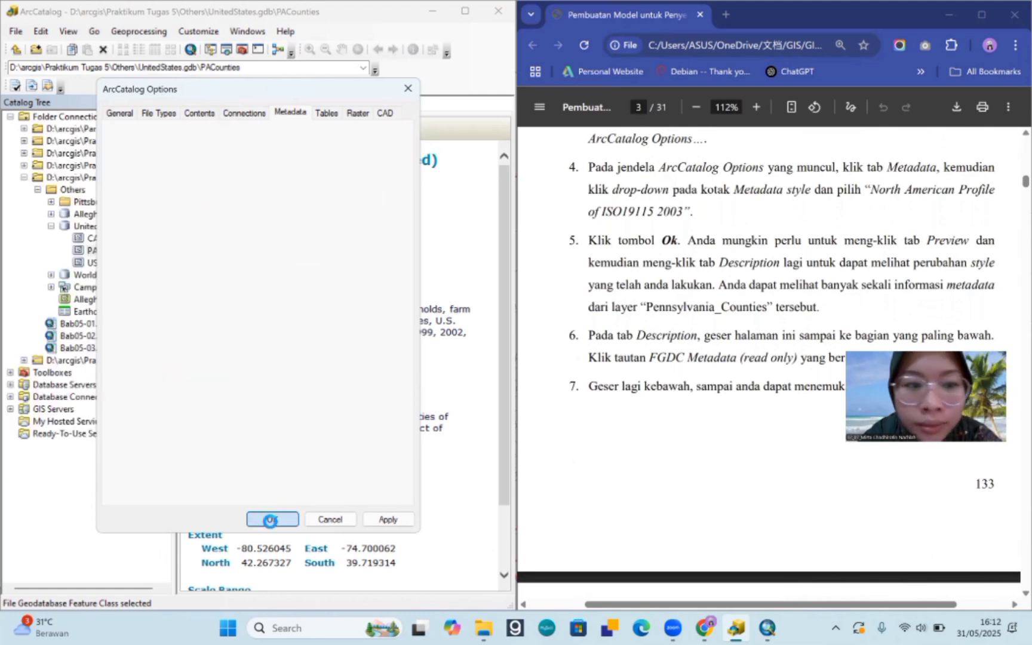
Step: Preview the PACounties feature class, reload its description in the new metadata style and dismiss the metadata upgrade prompt
{"action": "scroll", "coordinate": [333, 286], "scroll_direction": "down", "scroll_amount": 3}
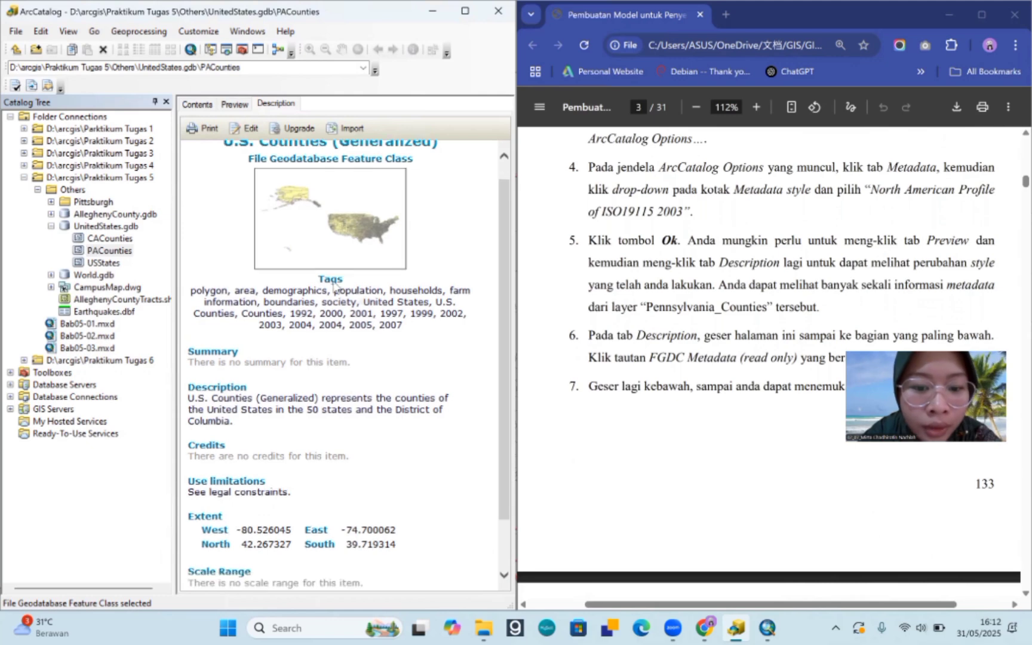
{"action": "left_click", "coordinate": [240, 110]}
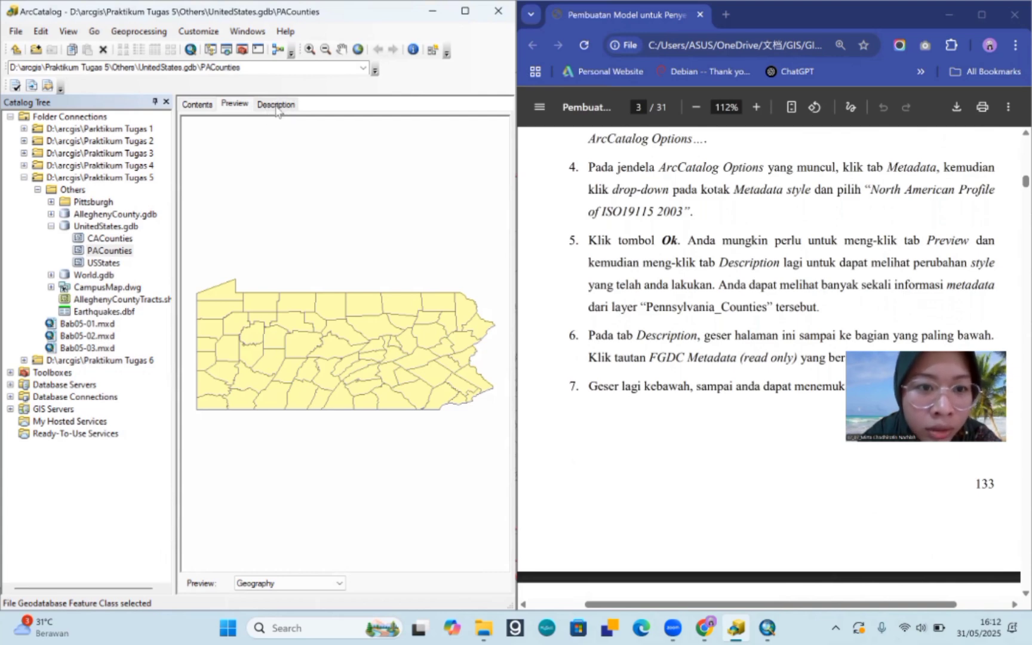
{"action": "left_click", "coordinate": [276, 107]}
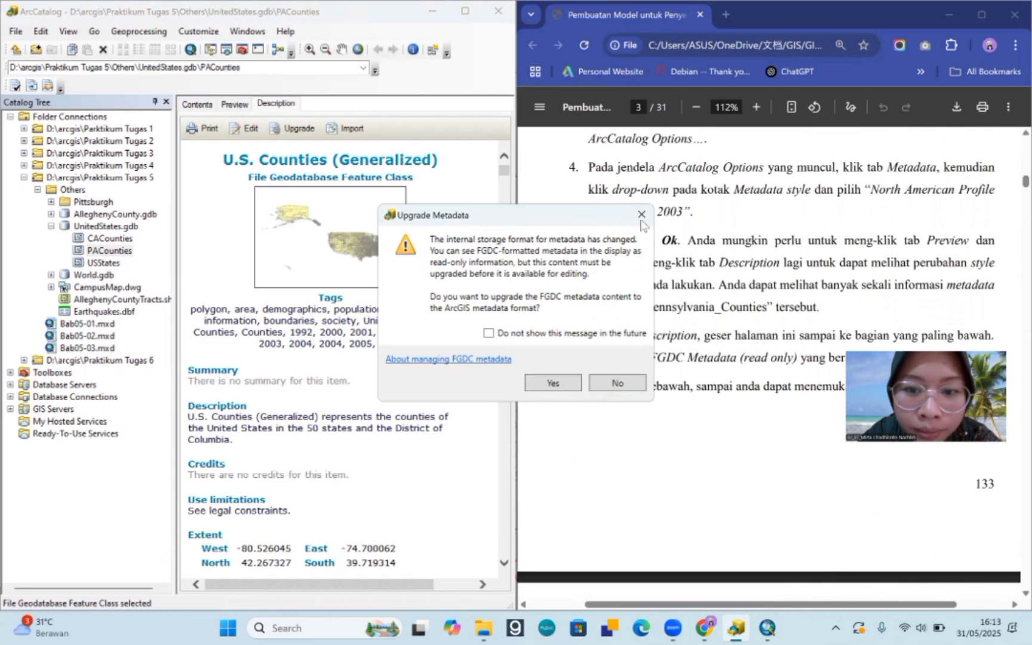
{"action": "left_click", "coordinate": [641, 215]}
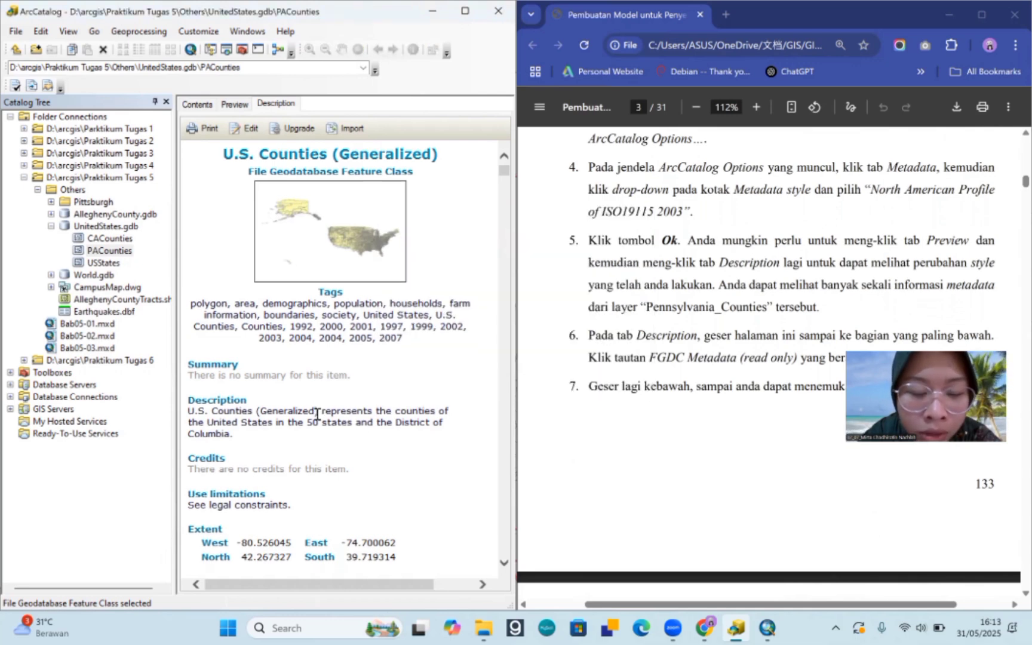
Step: Examine the PACounties metadata from its summary down to the Data Quality section, and collapse that section
{"action": "scroll", "coordinate": [317, 413], "scroll_direction": "down", "scroll_amount": 5}
{"action": "scroll", "coordinate": [317, 414], "scroll_direction": "down", "scroll_amount": 4}
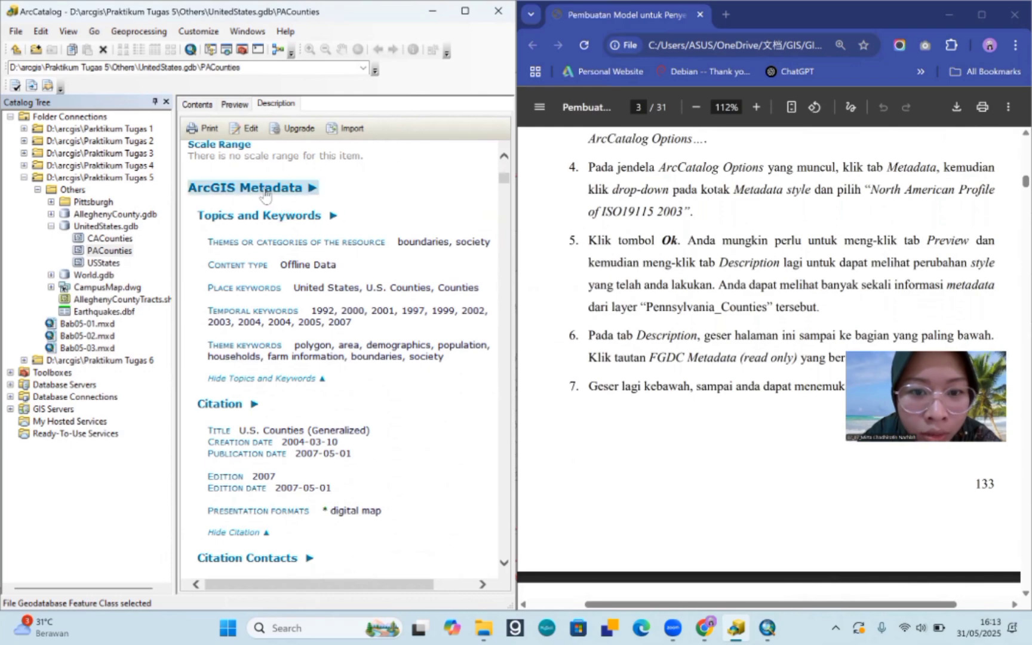
{"action": "scroll", "coordinate": [266, 193], "scroll_direction": "down", "scroll_amount": 15}
{"action": "scroll", "coordinate": [265, 193], "scroll_direction": "up", "scroll_amount": 1}
{"action": "scroll", "coordinate": [266, 192], "scroll_direction": "down", "scroll_amount": 13}
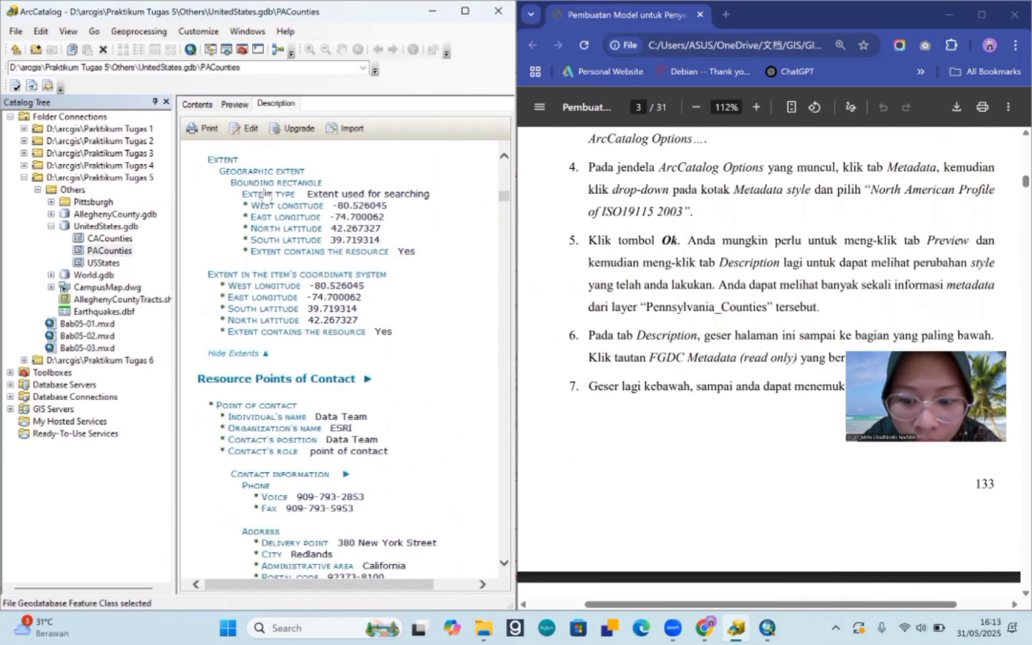
{"action": "scroll", "coordinate": [264, 194], "scroll_direction": "down", "scroll_amount": 8}
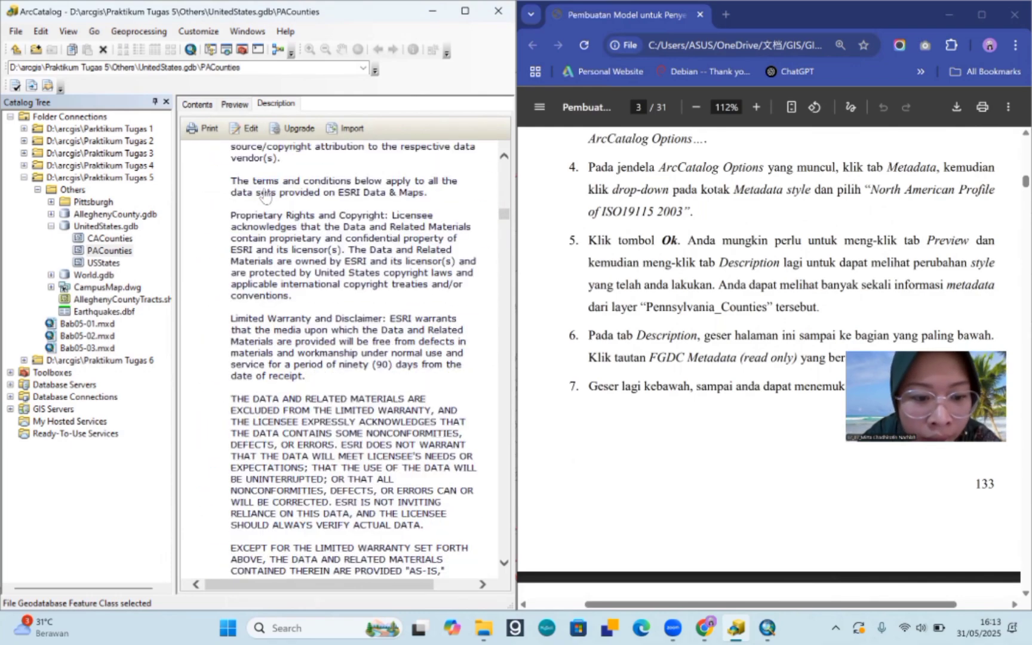
{"action": "scroll", "coordinate": [266, 194], "scroll_direction": "down", "scroll_amount": 10}
{"action": "scroll", "coordinate": [619, 301], "scroll_direction": "down", "scroll_amount": 4}
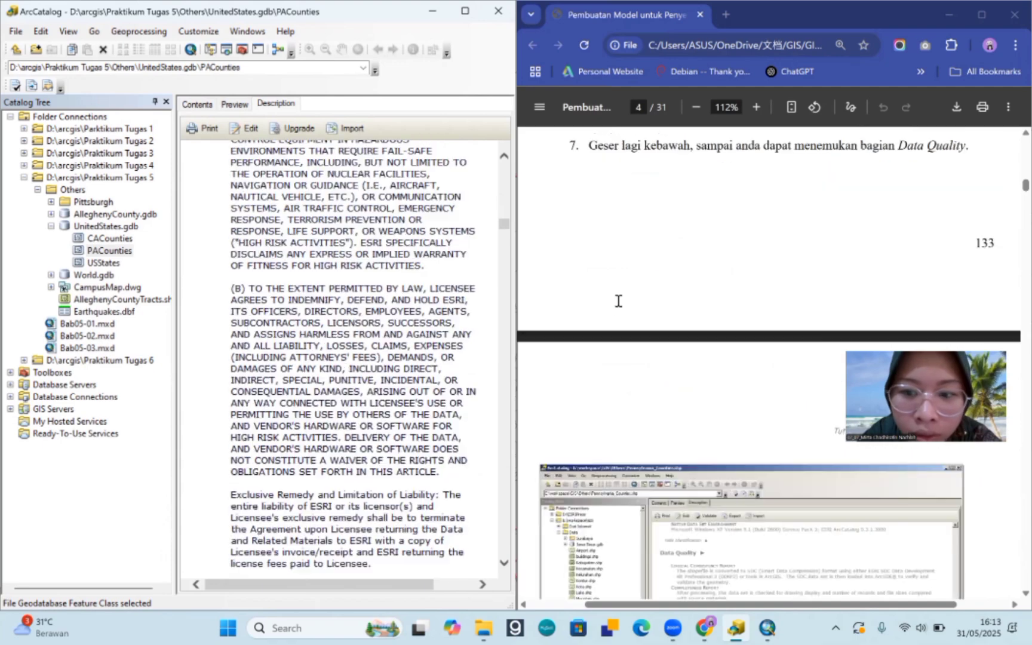
{"action": "scroll", "coordinate": [618, 301], "scroll_direction": "up", "scroll_amount": 1}
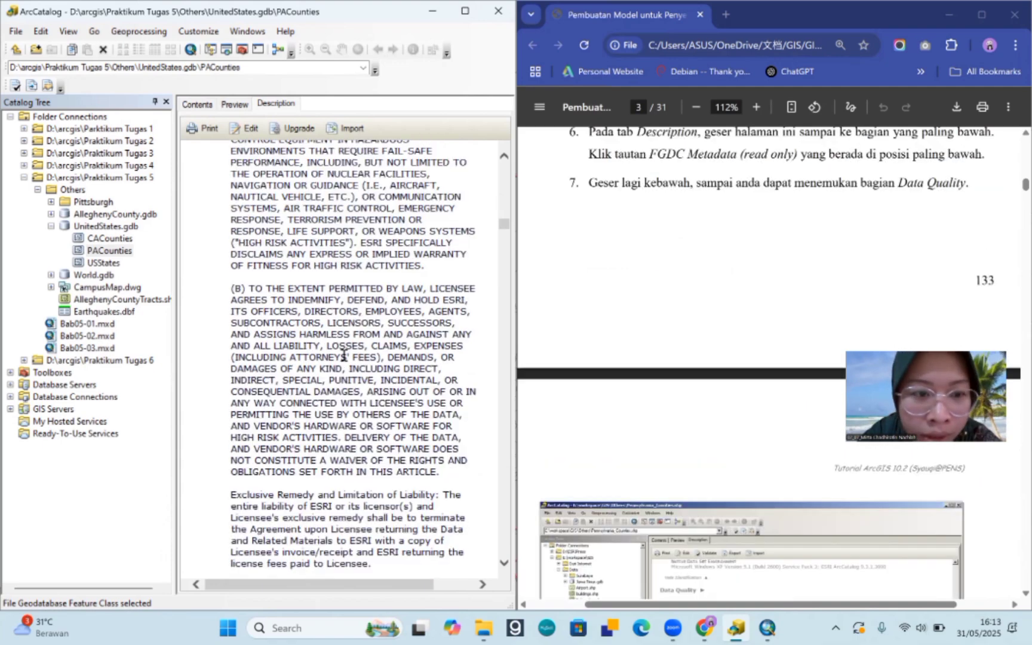
{"action": "scroll", "coordinate": [344, 356], "scroll_direction": "down", "scroll_amount": 8}
{"action": "scroll", "coordinate": [344, 355], "scroll_direction": "up", "scroll_amount": 8}
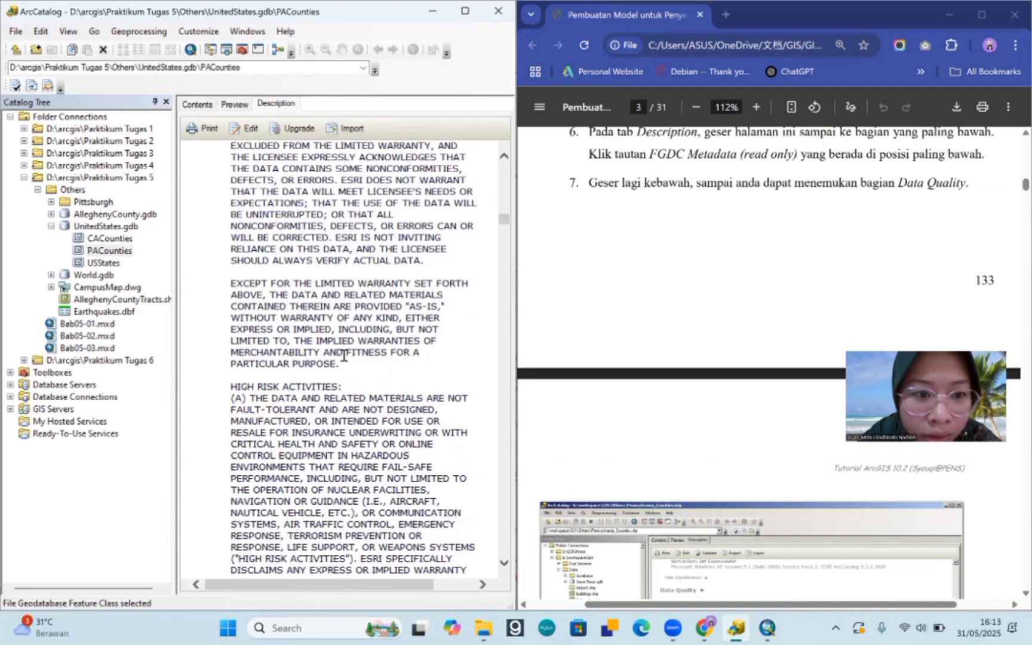
{"action": "scroll", "coordinate": [344, 356], "scroll_direction": "up", "scroll_amount": 5}
{"action": "scroll", "coordinate": [344, 356], "scroll_direction": "down", "scroll_amount": 10}
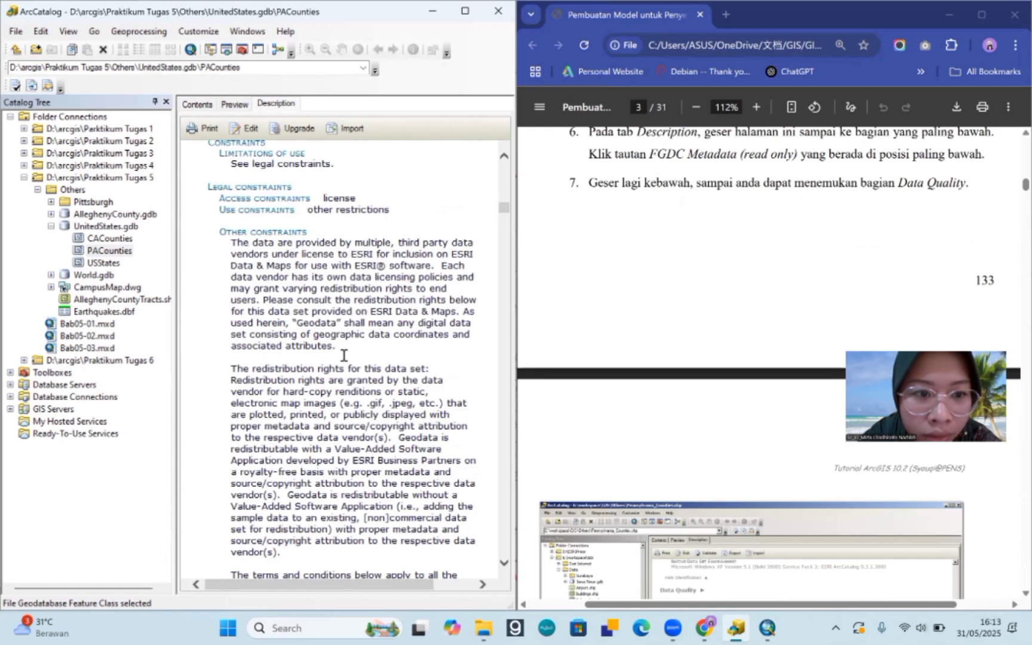
{"action": "scroll", "coordinate": [344, 355], "scroll_direction": "down", "scroll_amount": 10}
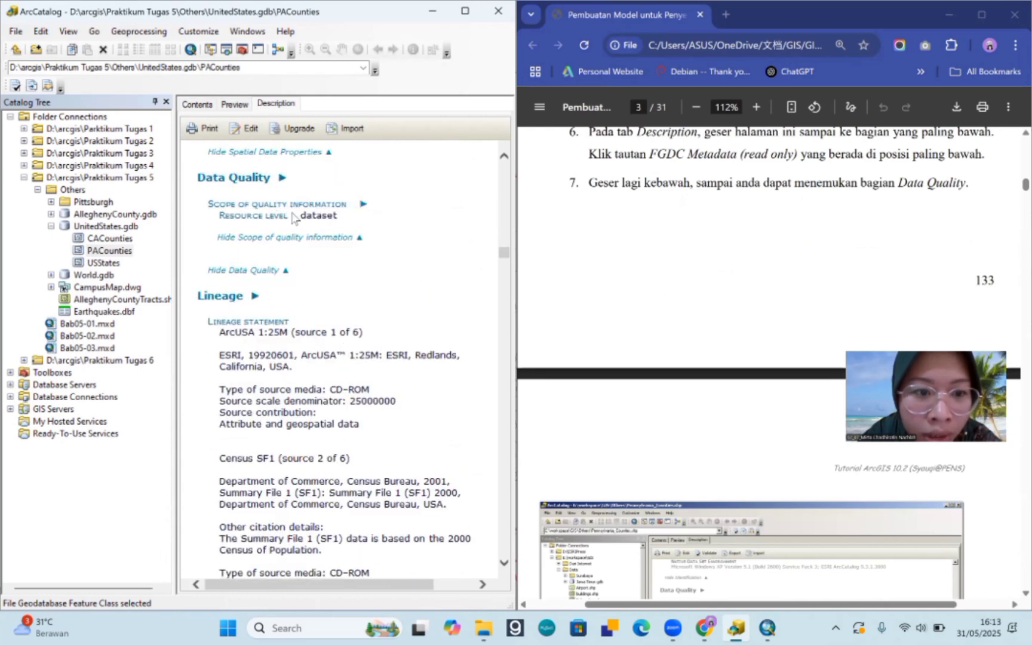
{"action": "left_click", "coordinate": [326, 204]}
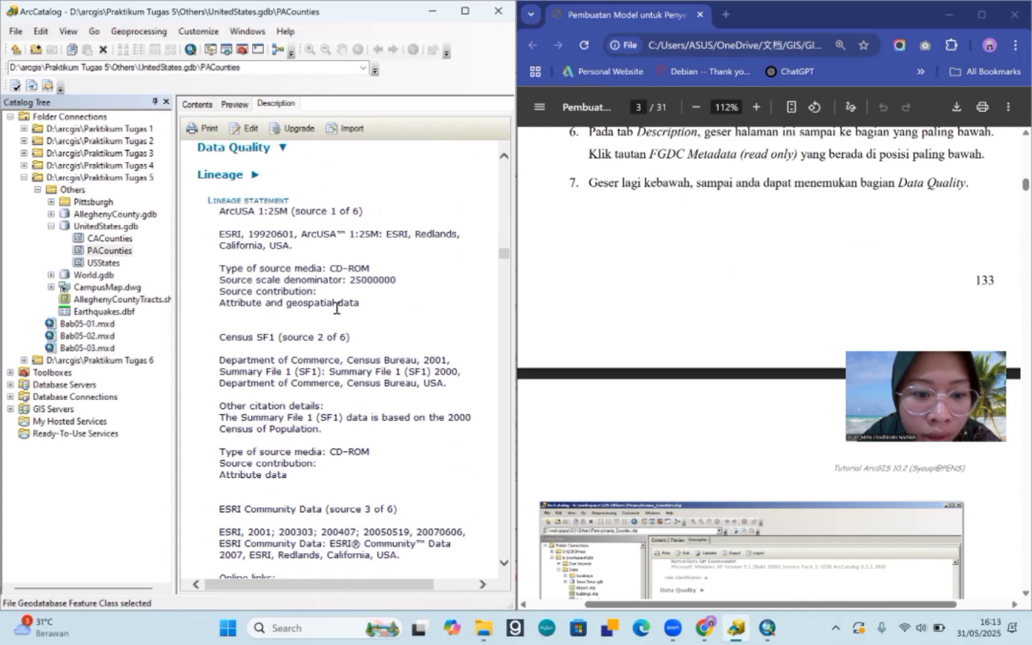
Step: Read tutorial steps 8 and 9 on positional accuracy and attribute metadata, including Gambar 5.2
{"action": "scroll", "coordinate": [334, 308], "scroll_direction": "down", "scroll_amount": 5}
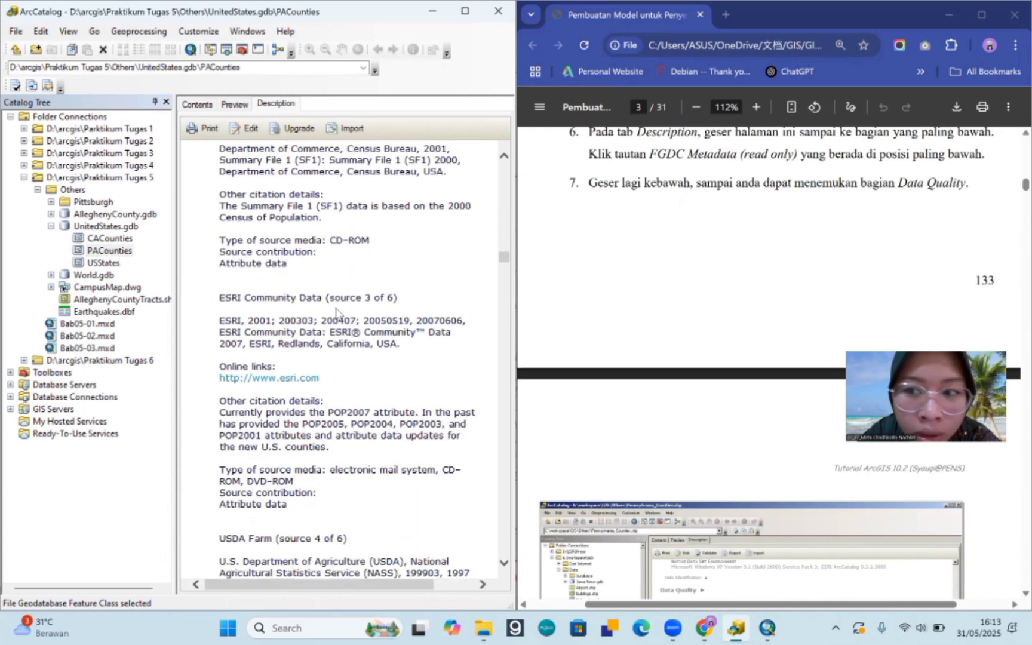
{"action": "scroll", "coordinate": [667, 331], "scroll_direction": "down", "scroll_amount": 4}
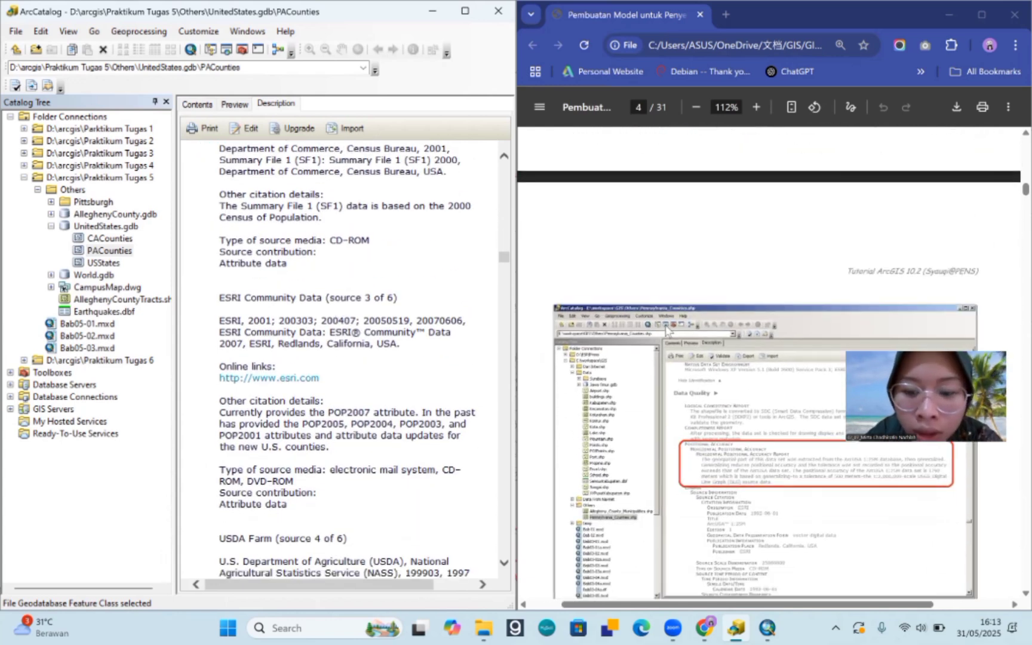
{"action": "scroll", "coordinate": [666, 331], "scroll_direction": "down", "scroll_amount": 2}
{"action": "scroll", "coordinate": [668, 330], "scroll_direction": "down", "scroll_amount": 3}
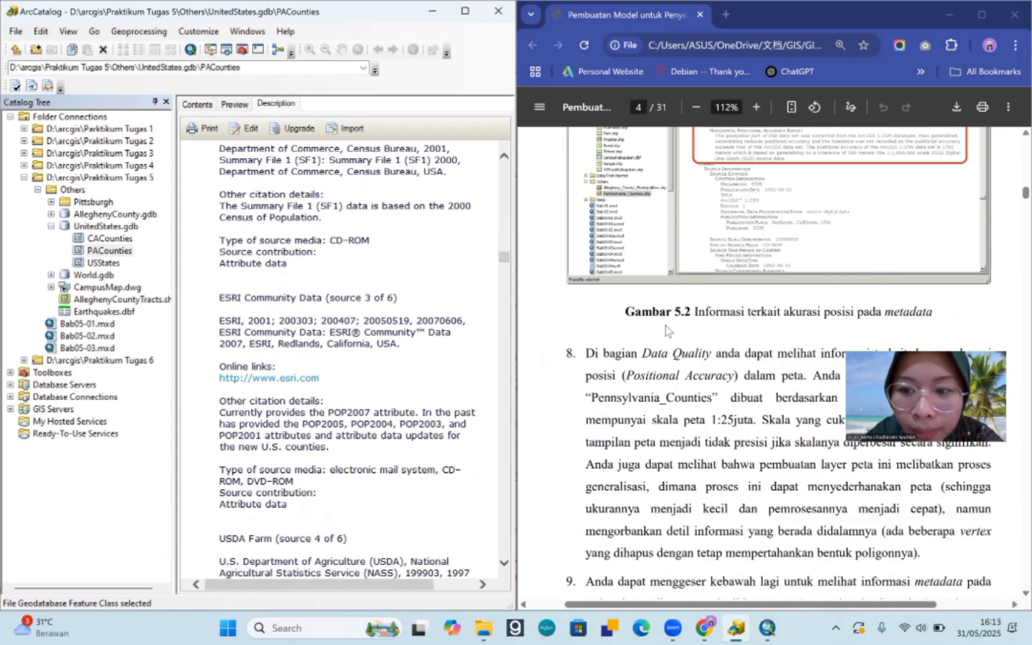
{"action": "scroll", "coordinate": [667, 330], "scroll_direction": "down", "scroll_amount": 2}
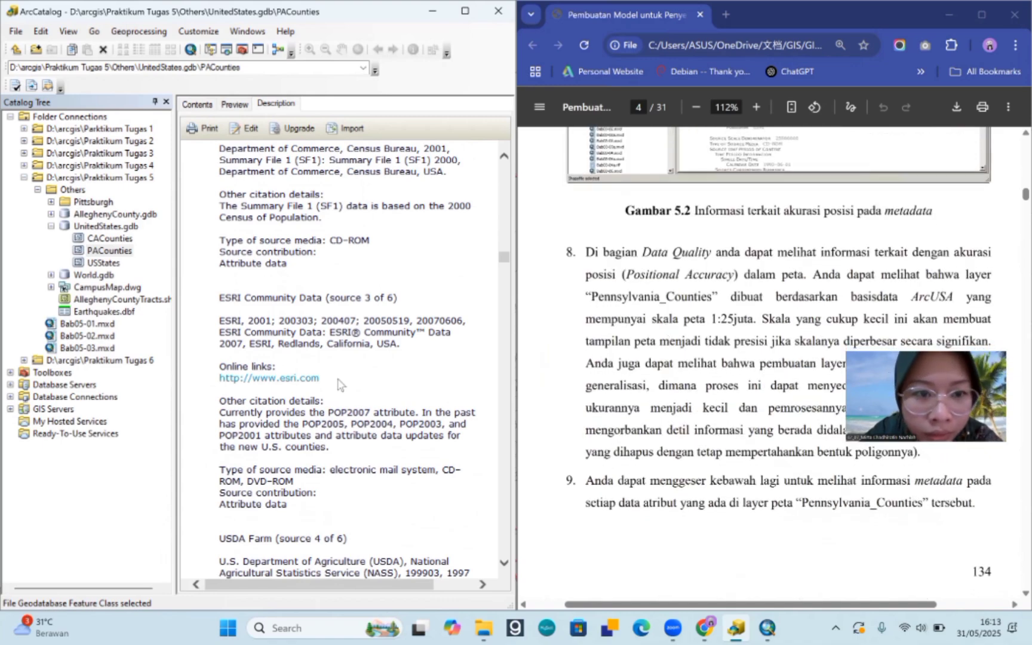
Step: Examine the Lineage section of the PACounties metadata, covering its data sources and the dated processing changes
{"action": "scroll", "coordinate": [338, 383], "scroll_direction": "up", "scroll_amount": 4}
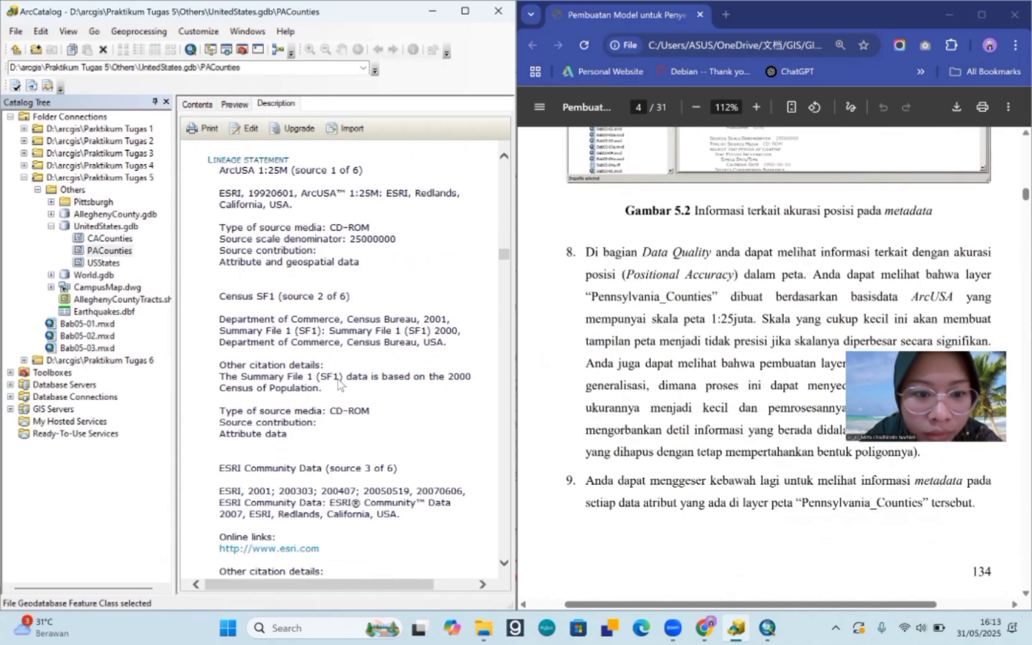
{"action": "scroll", "coordinate": [338, 384], "scroll_direction": "down", "scroll_amount": 3}
{"action": "scroll", "coordinate": [338, 385], "scroll_direction": "down", "scroll_amount": 6}
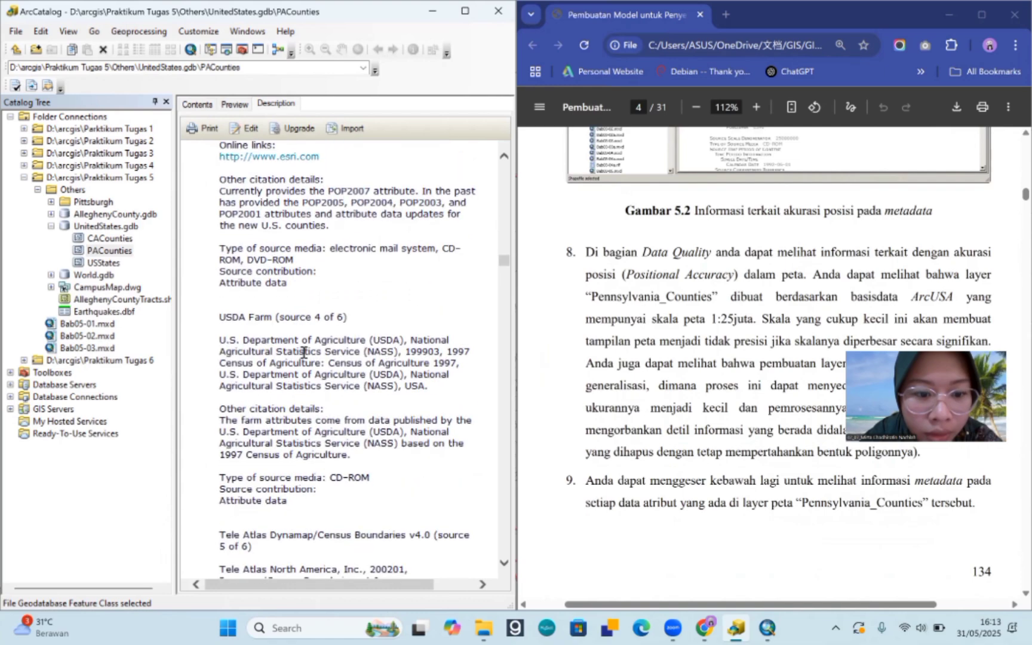
{"action": "scroll", "coordinate": [290, 403], "scroll_direction": "down", "scroll_amount": 8}
{"action": "scroll", "coordinate": [314, 379], "scroll_direction": "down", "scroll_amount": 4}
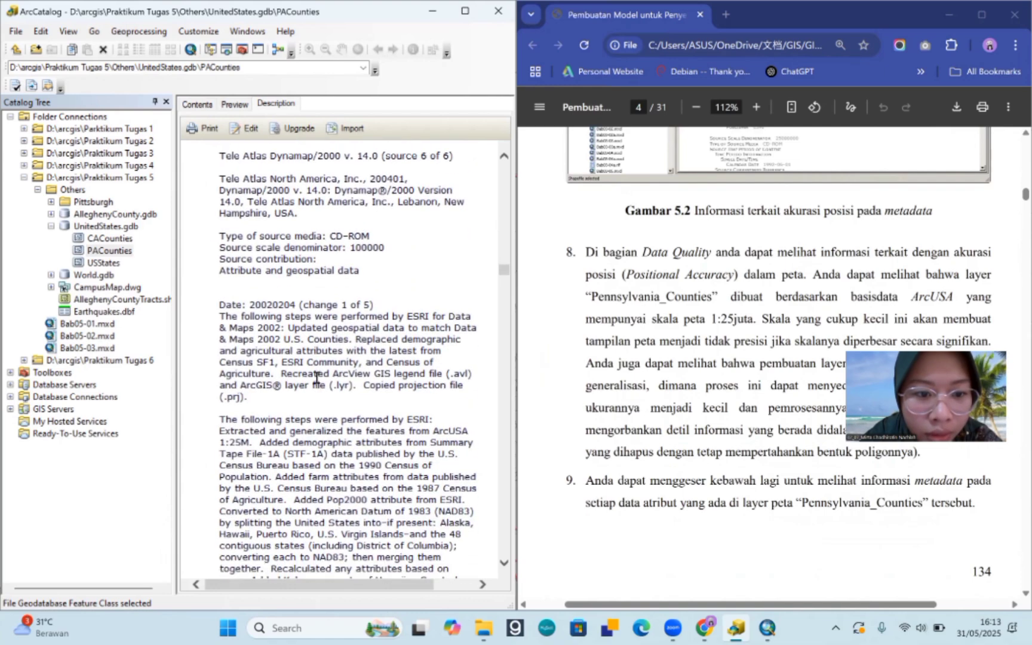
{"action": "scroll", "coordinate": [316, 378], "scroll_direction": "down", "scroll_amount": 10}
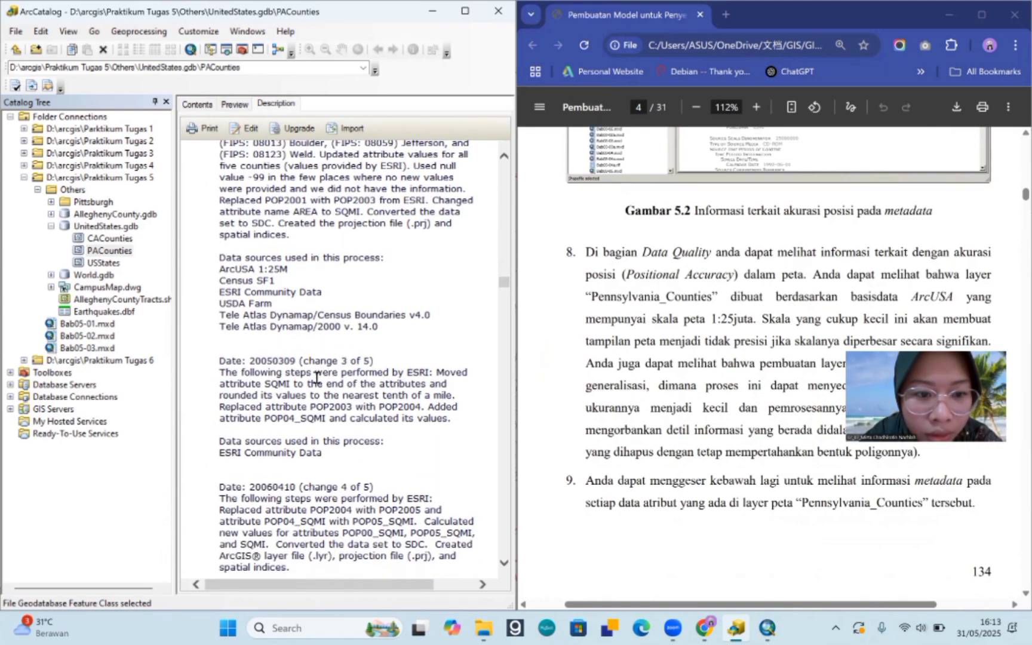
{"action": "scroll", "coordinate": [654, 295], "scroll_direction": "down", "scroll_amount": 1}
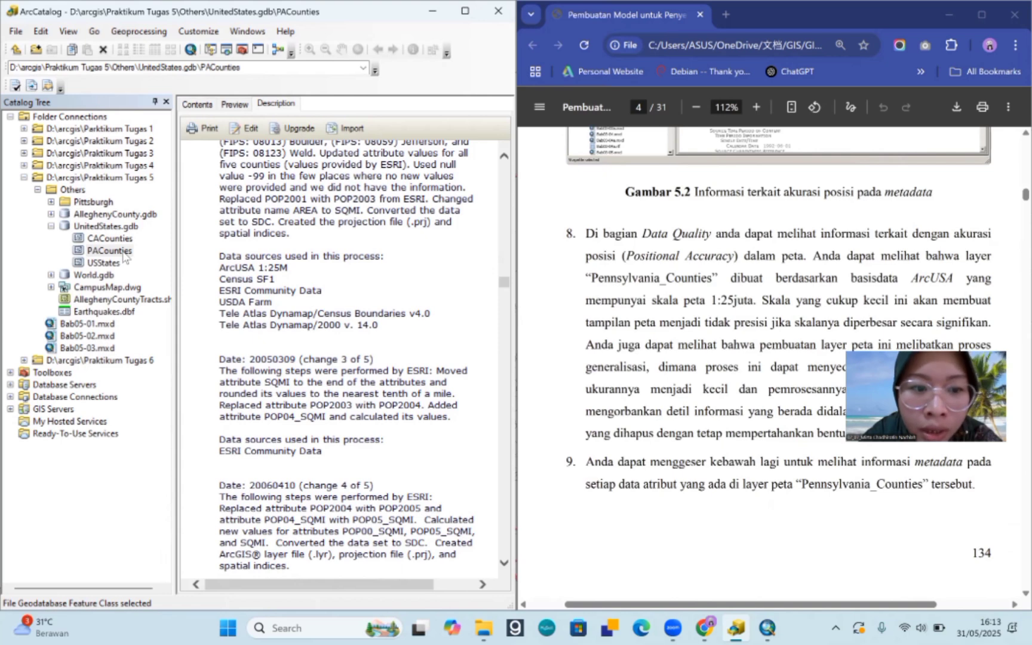
{"action": "key", "text": "ctrl+a"}
{"action": "left_click", "coordinate": [257, 269], "text": "shift"}
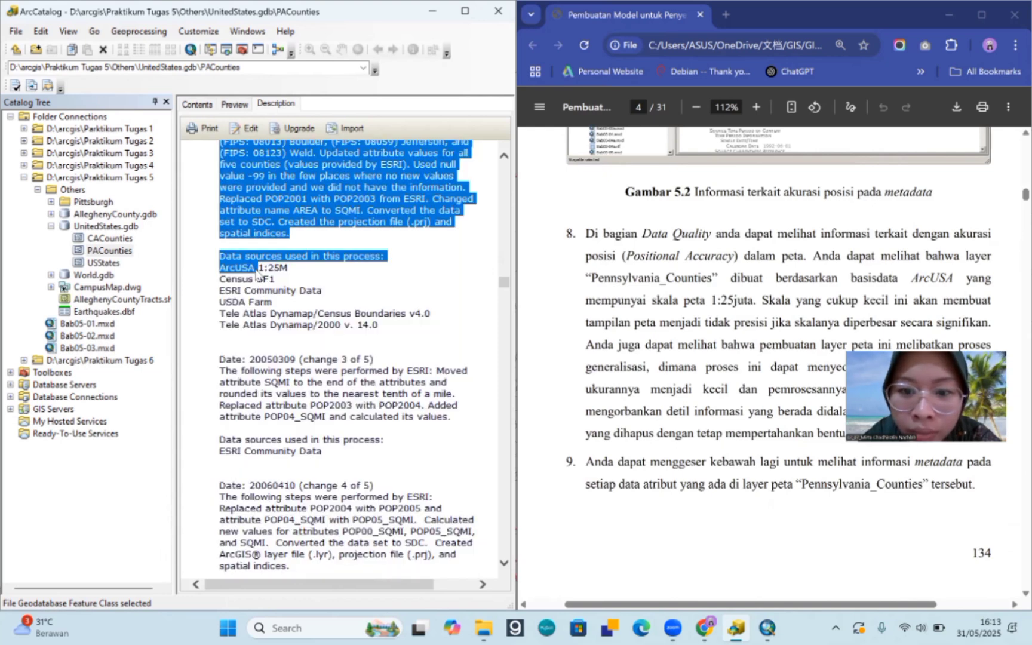
{"action": "left_click", "coordinate": [257, 273]}
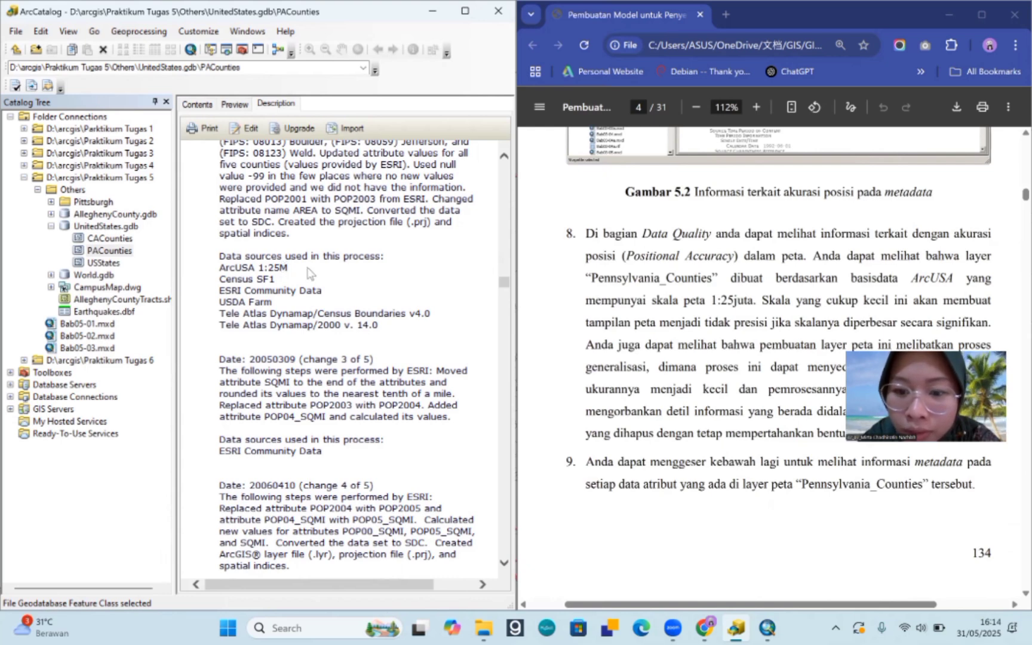
Step: Following tutorial step 9, examine the Geoprocessing history, Distribution and Fields sections of the PACounties metadata
{"action": "scroll", "coordinate": [569, 342], "scroll_direction": "down", "scroll_amount": 3}
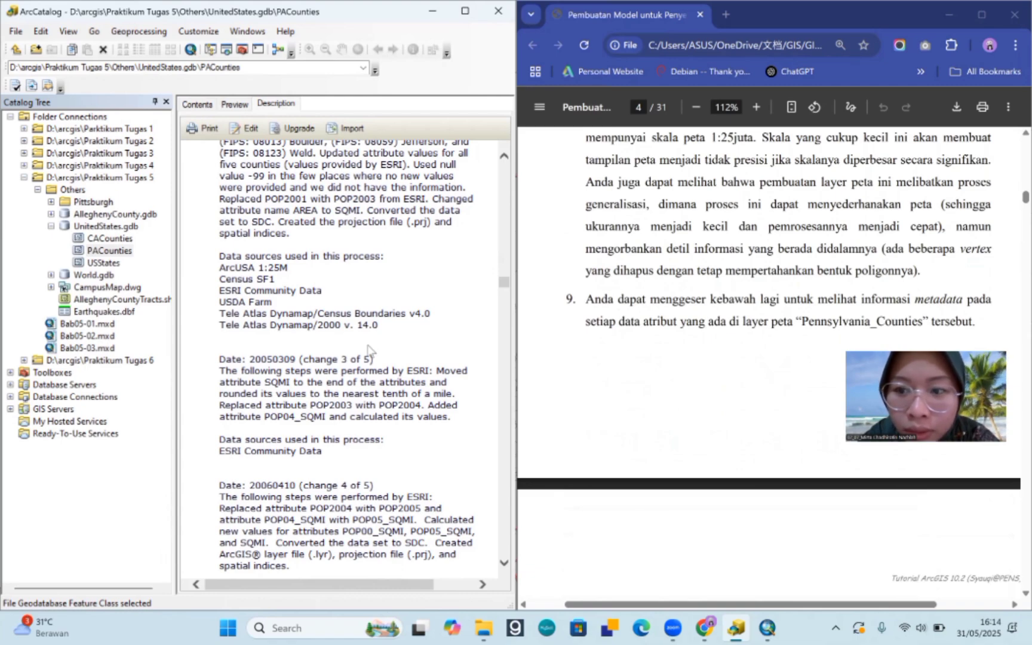
{"action": "scroll", "coordinate": [368, 350], "scroll_direction": "down", "scroll_amount": 4}
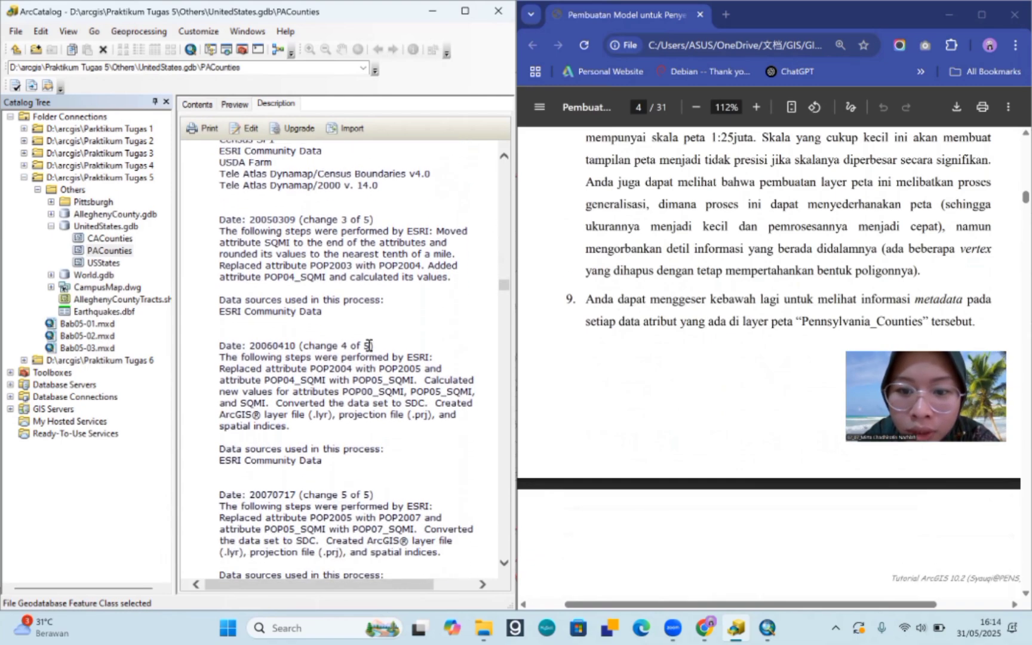
{"action": "scroll", "coordinate": [369, 347], "scroll_direction": "down", "scroll_amount": 8}
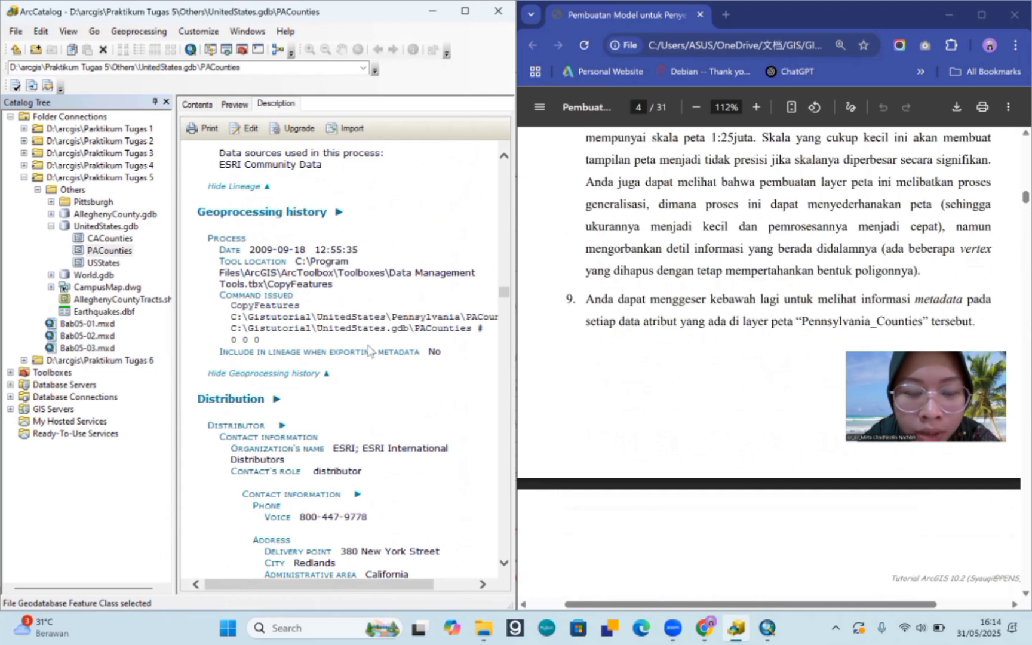
{"action": "scroll", "coordinate": [369, 349], "scroll_direction": "down", "scroll_amount": 3}
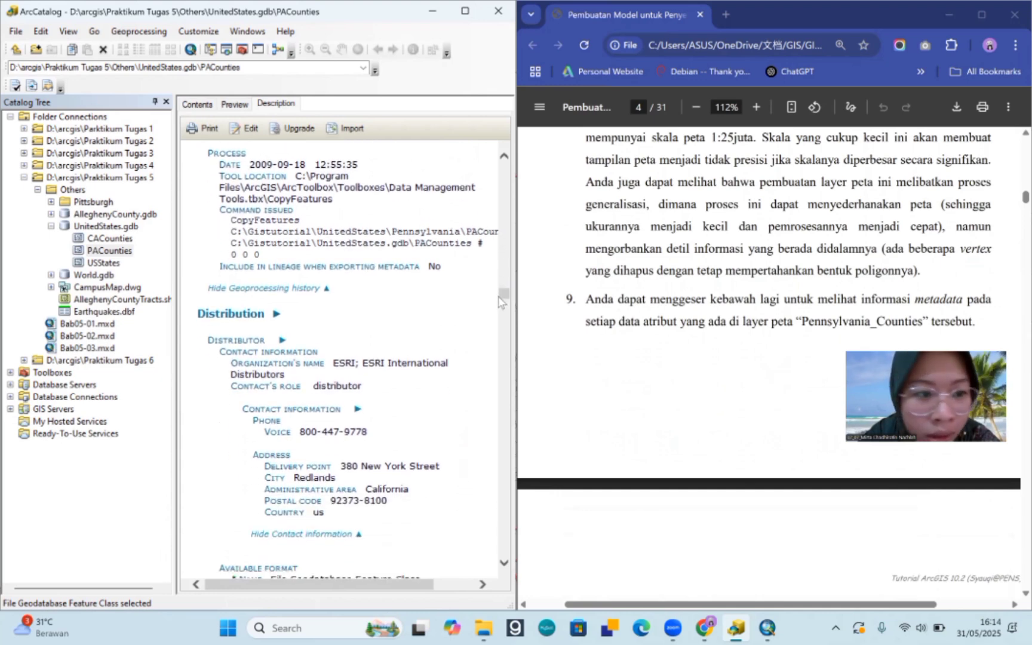
{"action": "scroll", "coordinate": [352, 348], "scroll_direction": "down", "scroll_amount": 10}
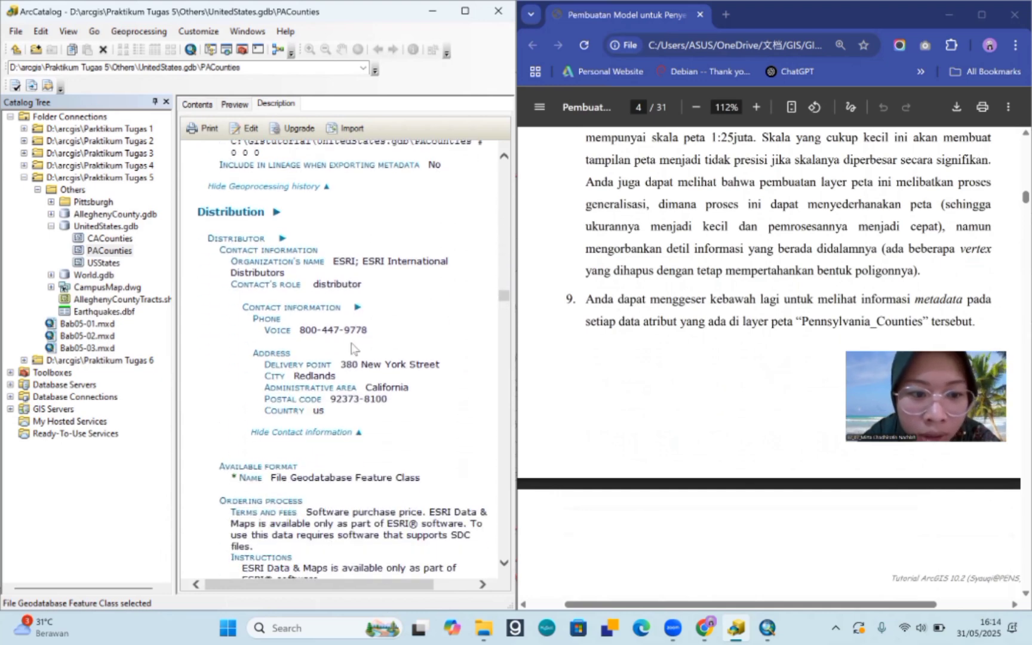
{"action": "scroll", "coordinate": [352, 348], "scroll_direction": "down", "scroll_amount": 10}
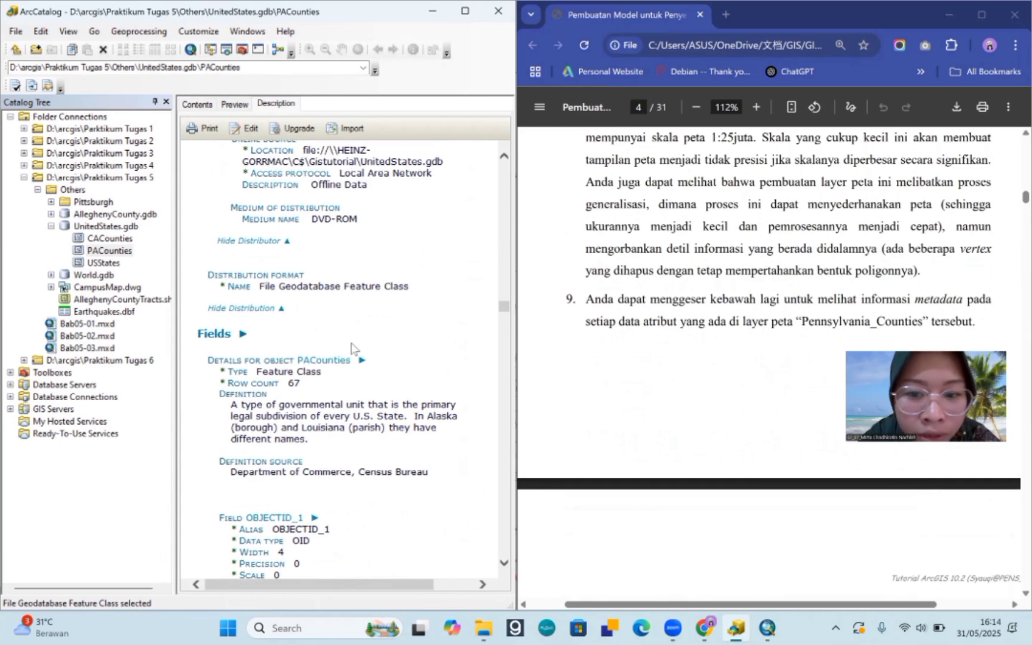
{"action": "scroll", "coordinate": [702, 315], "scroll_direction": "down", "scroll_amount": 7}
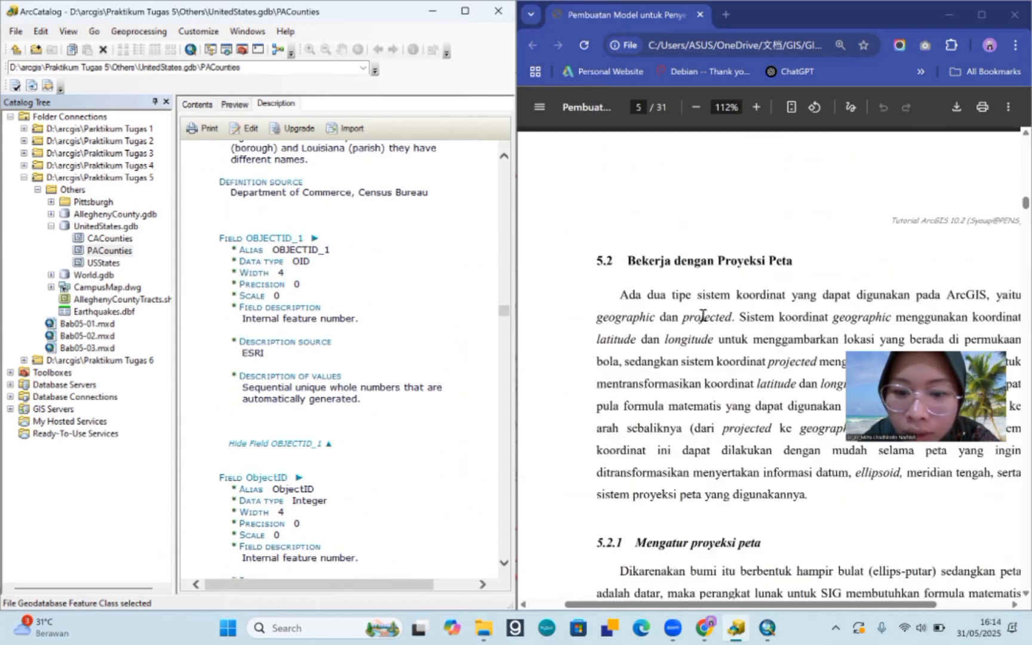
Step: Read section 5.2.1 of the PDF tutorial on setting the map projection, including its first two steps
{"action": "scroll", "coordinate": [702, 315], "scroll_direction": "down", "scroll_amount": 6}
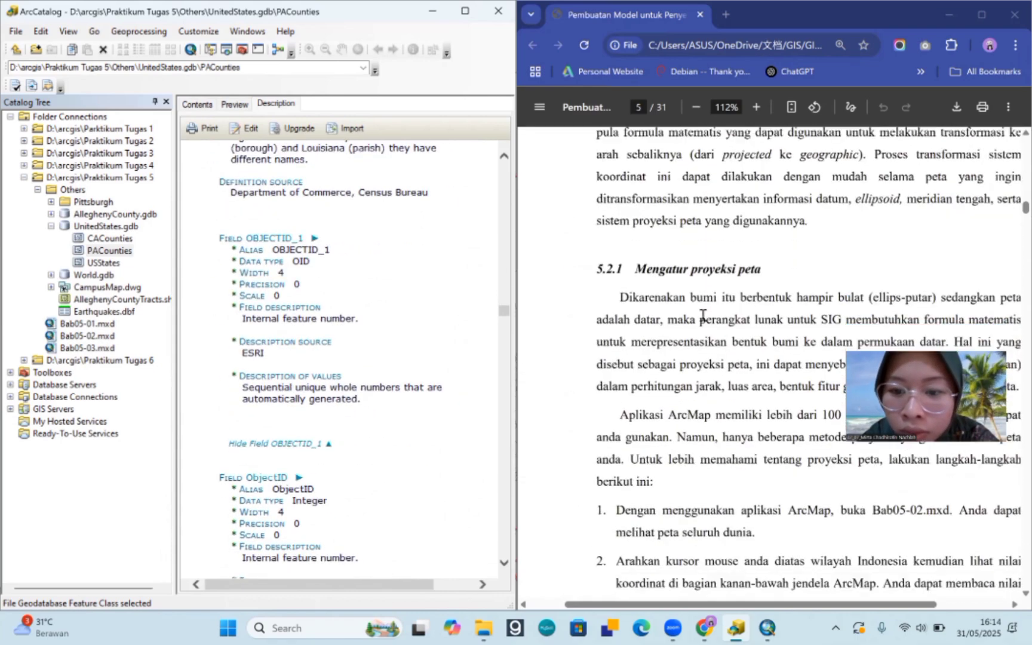
{"action": "scroll", "coordinate": [703, 315], "scroll_direction": "up", "scroll_amount": 1}
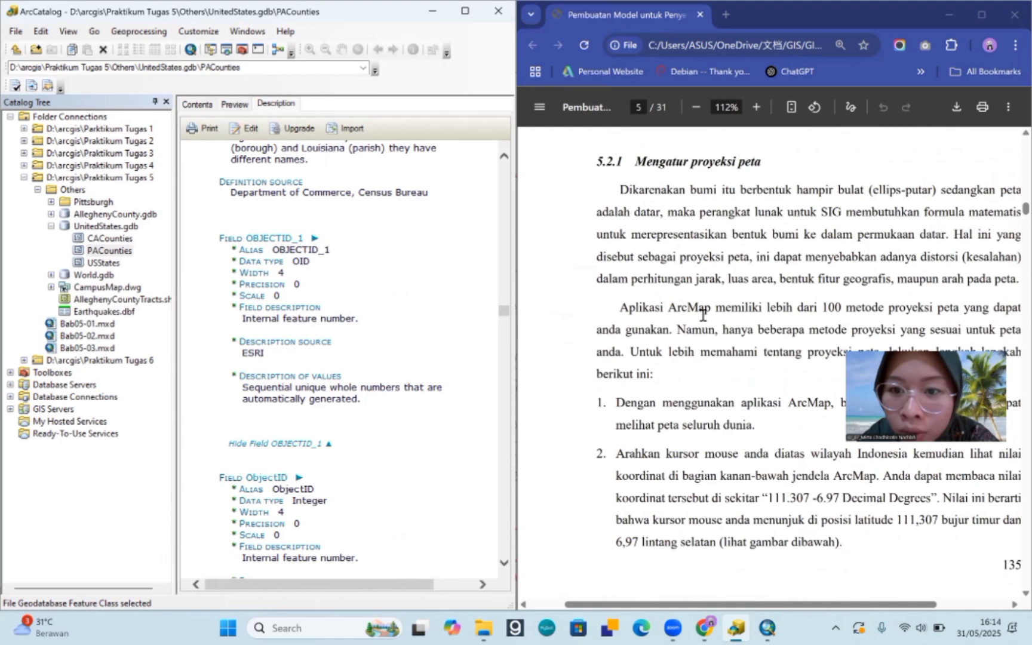
{"action": "scroll", "coordinate": [703, 316], "scroll_direction": "right", "scroll_amount": 2}
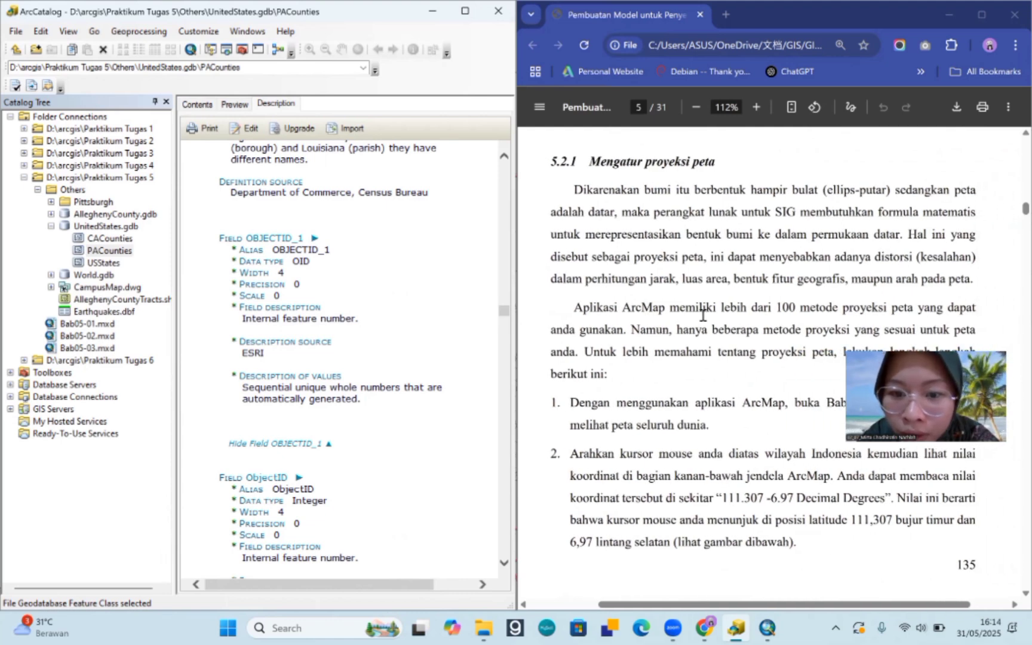
{"action": "scroll", "coordinate": [702, 316], "scroll_direction": "down", "scroll_amount": 3}
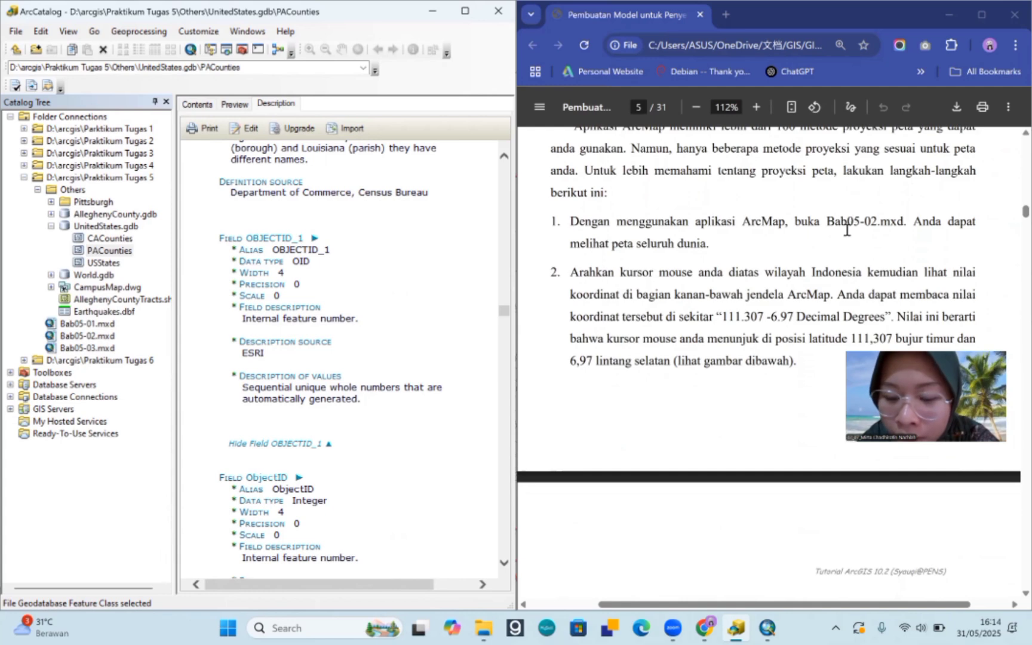
Step: Switch to ArcMap and open the map document Bab05-02 without saving the changes to Bab05-01
{"action": "key", "text": "alt+Tab"}
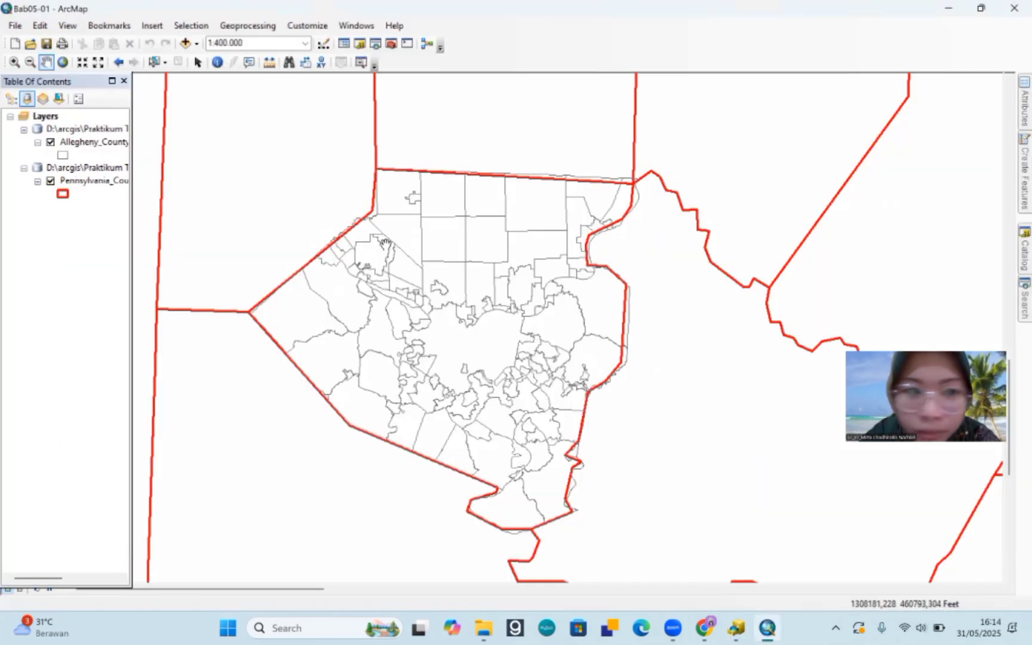
{"action": "left_click", "coordinate": [15, 25]}
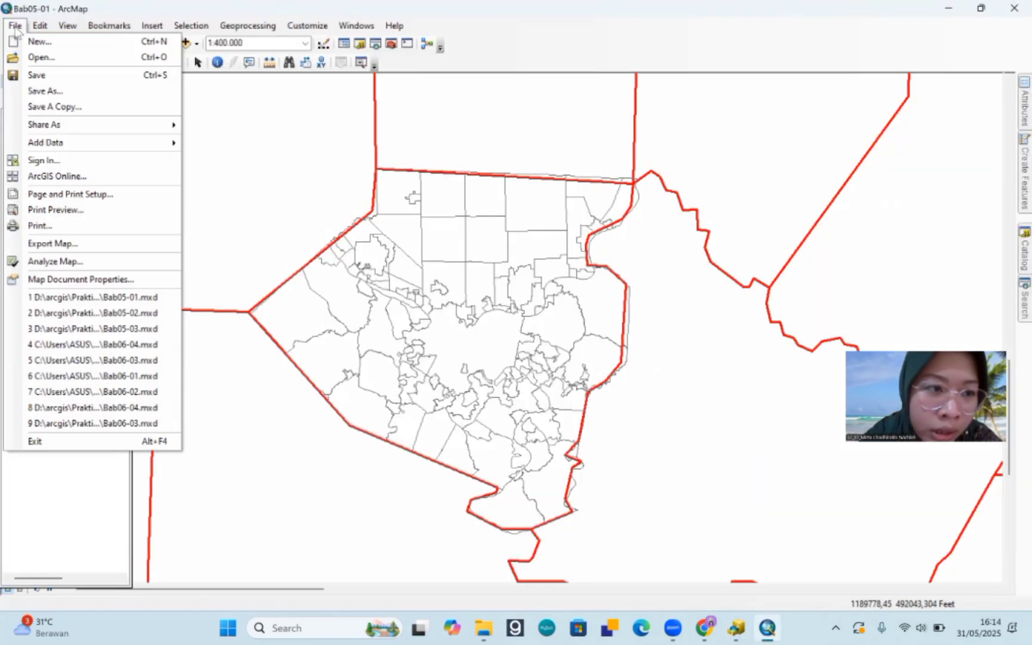
{"action": "left_click", "coordinate": [39, 54]}
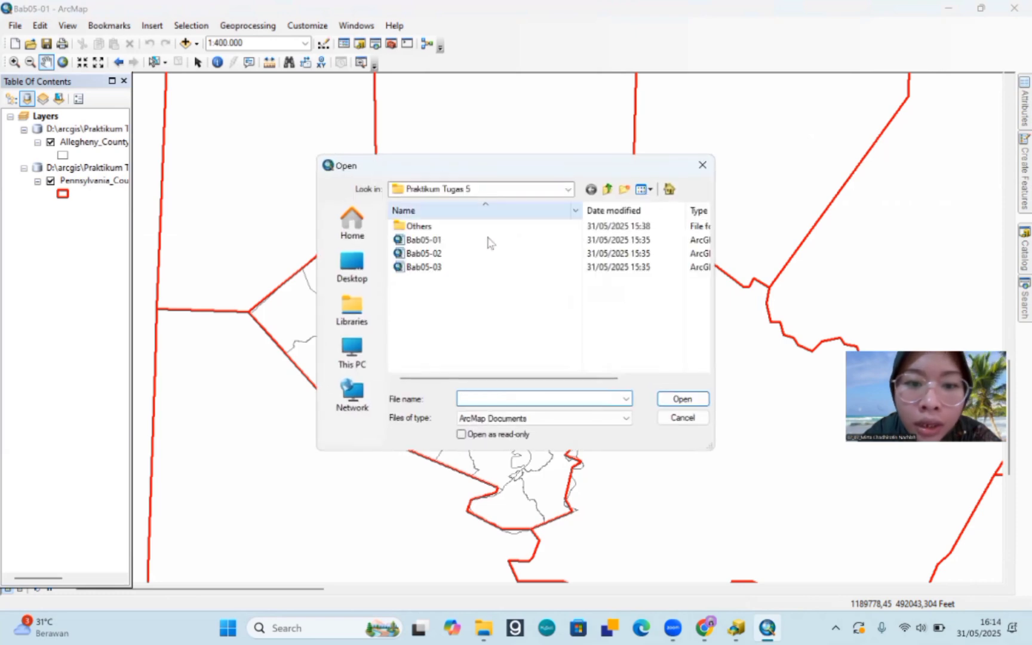
{"action": "left_click", "coordinate": [491, 253]}
{"action": "left_click", "coordinate": [682, 399]}
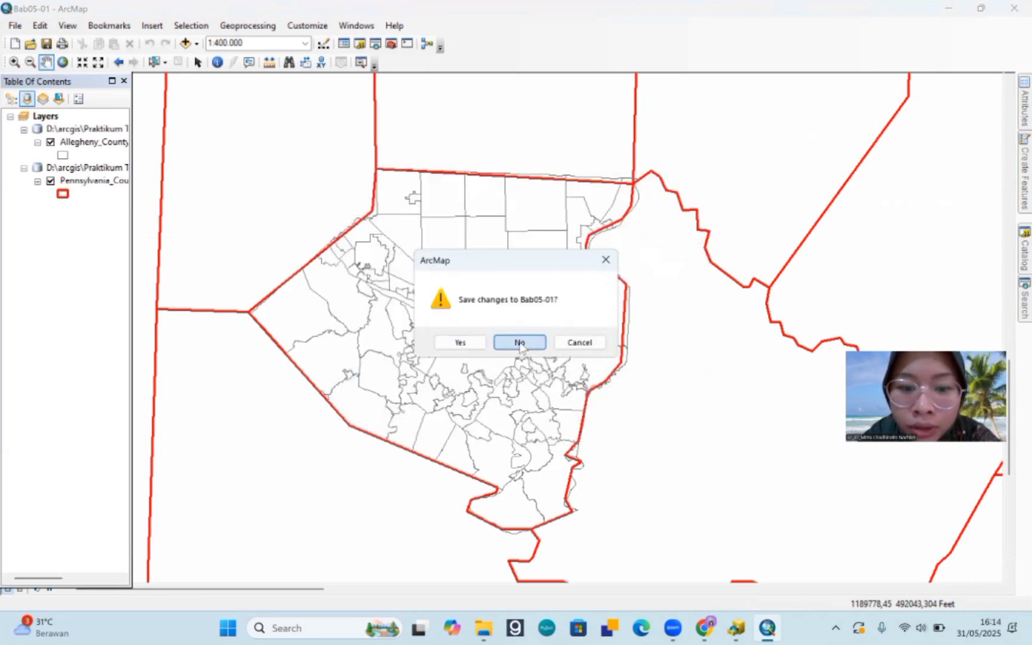
{"action": "left_click", "coordinate": [519, 342]}
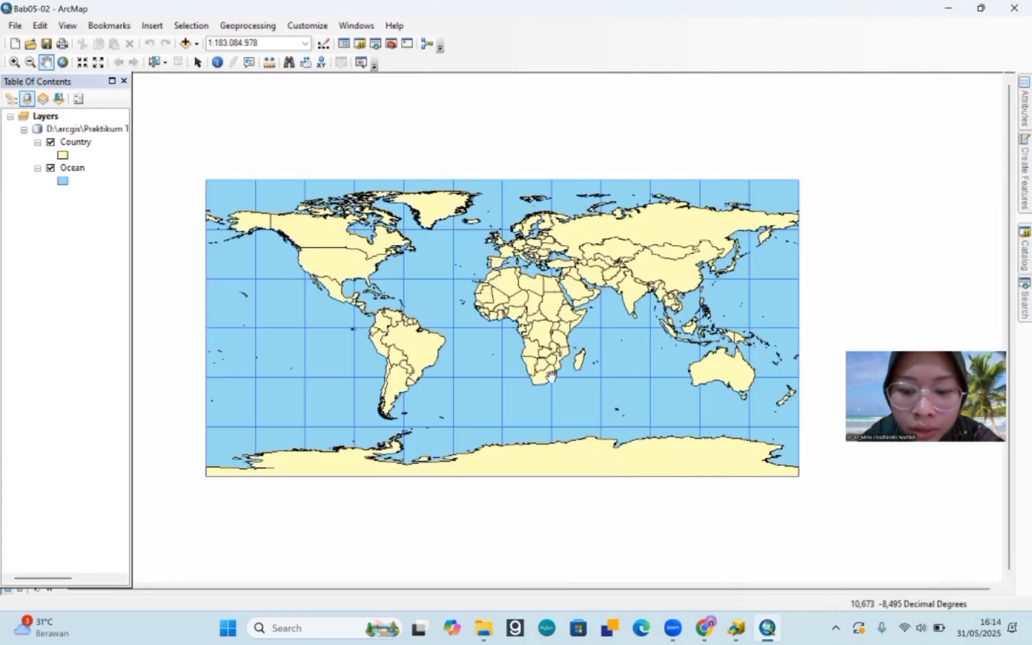
Step: Examine the Indonesia region of the world map and its coordinates in decimal degrees, following tutorial step 2
{"action": "left_click_drag", "start_coordinate": [619, 386], "coordinate": [630, 383]}
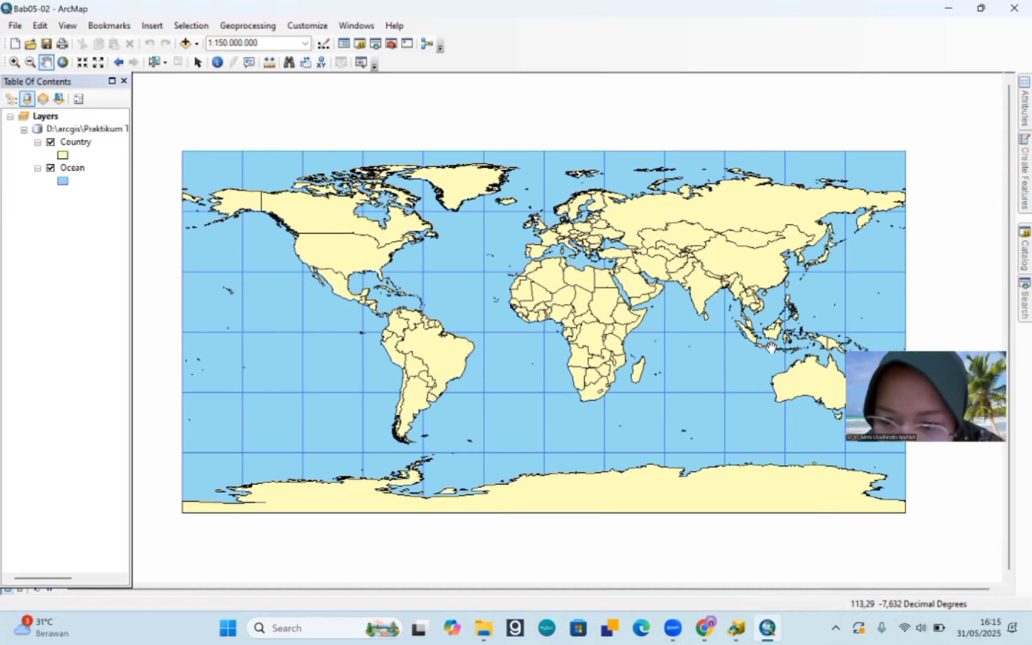
{"action": "scroll", "coordinate": [770, 347], "scroll_direction": "up", "scroll_amount": 1}
{"action": "scroll", "coordinate": [770, 348], "scroll_direction": "up", "scroll_amount": 1}
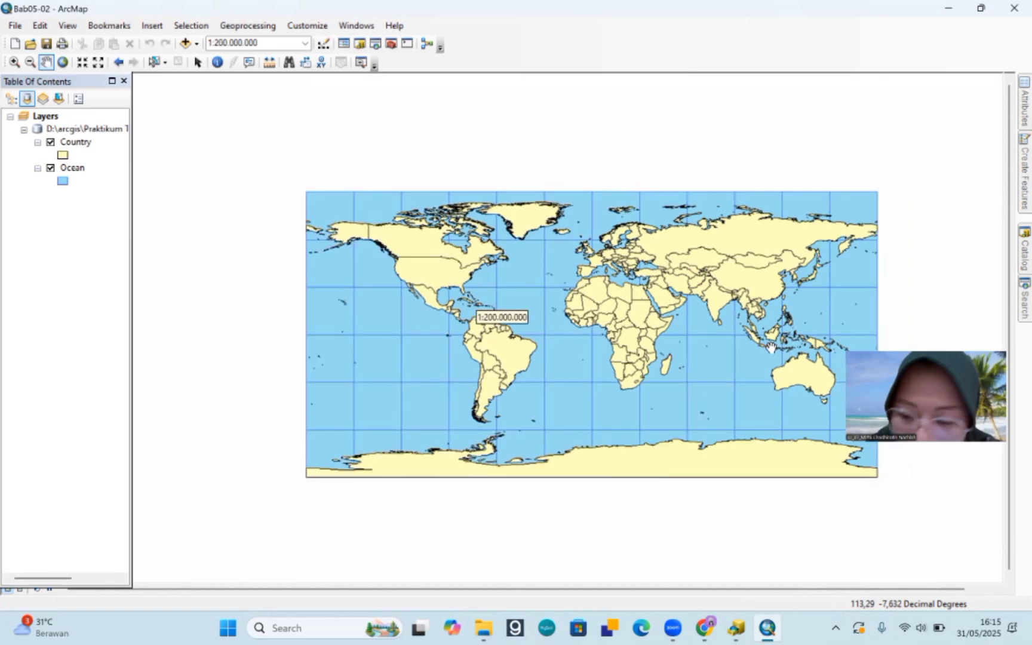
{"action": "scroll", "coordinate": [771, 347], "scroll_direction": "down", "scroll_amount": 2}
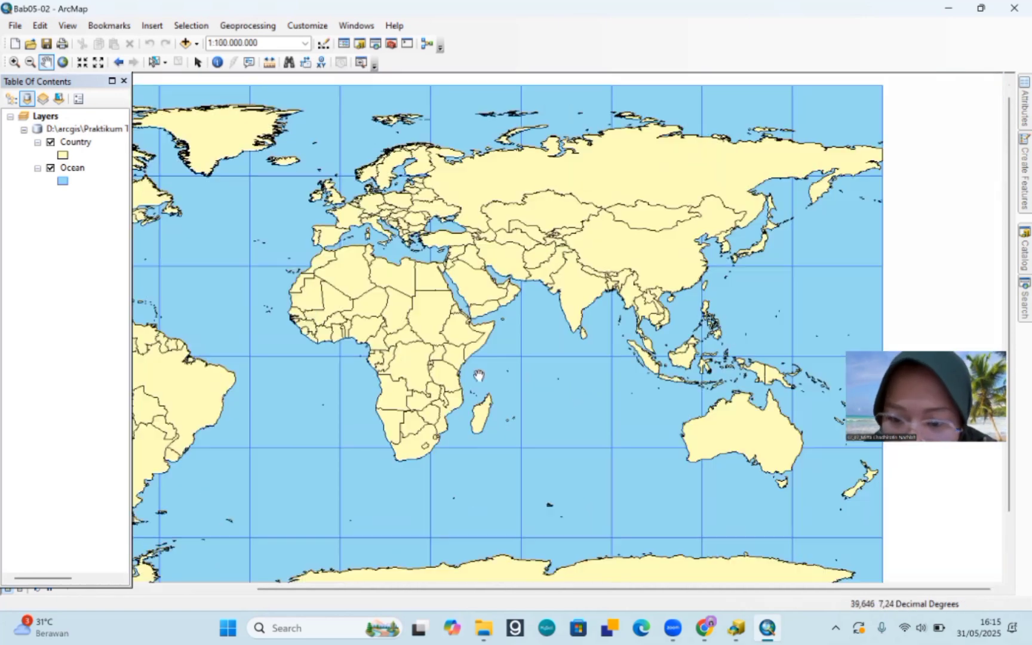
{"action": "scroll", "coordinate": [686, 381], "scroll_direction": "down", "scroll_amount": 2}
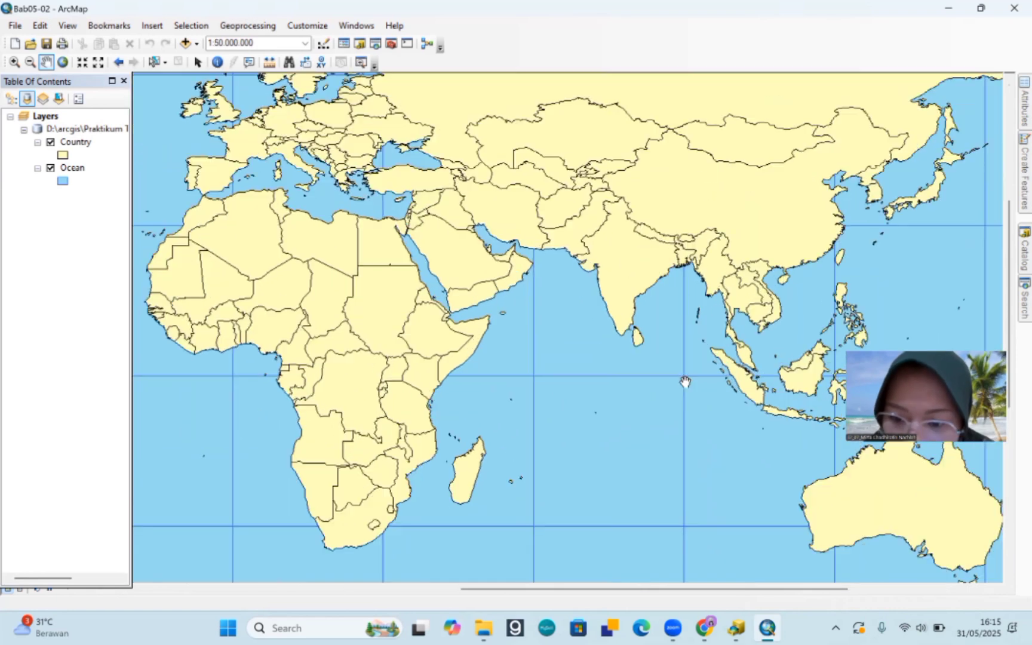
{"action": "left_click_drag", "start_coordinate": [685, 382], "coordinate": [518, 279]}
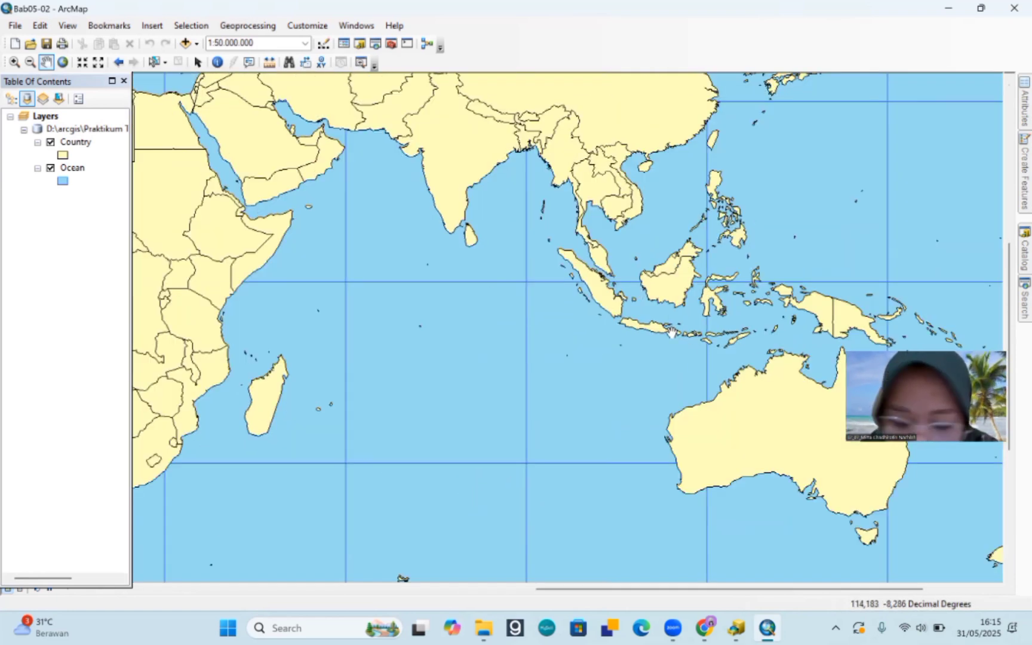
{"action": "scroll", "coordinate": [671, 332], "scroll_direction": "down", "scroll_amount": 2}
{"action": "left_click_drag", "start_coordinate": [671, 332], "coordinate": [472, 328]}
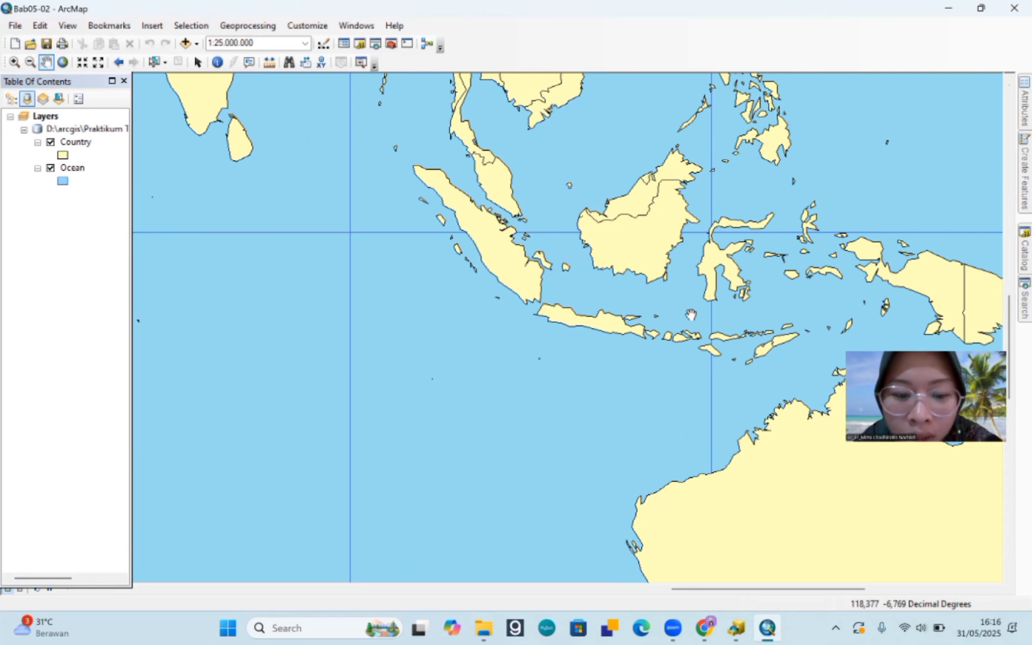
{"action": "left_click_drag", "start_coordinate": [733, 376], "coordinate": [709, 357]}
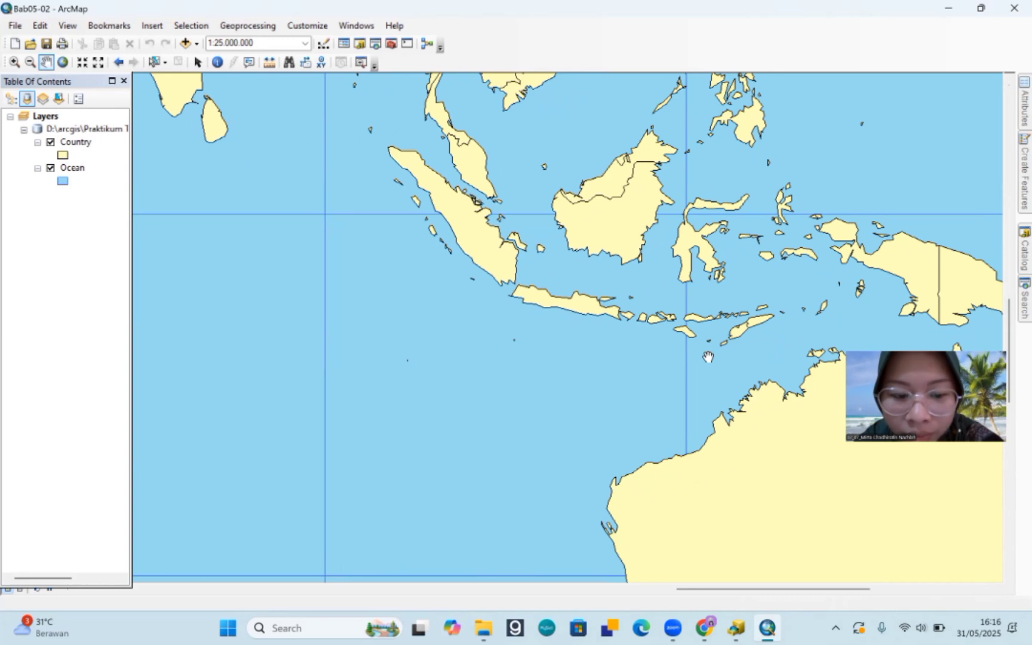
Step: Read the PDF tutorial's explanation of geographic coordinates at Gambar 5.3 and the steps for applying the Mercator projection
{"action": "left_click", "coordinate": [705, 628]}
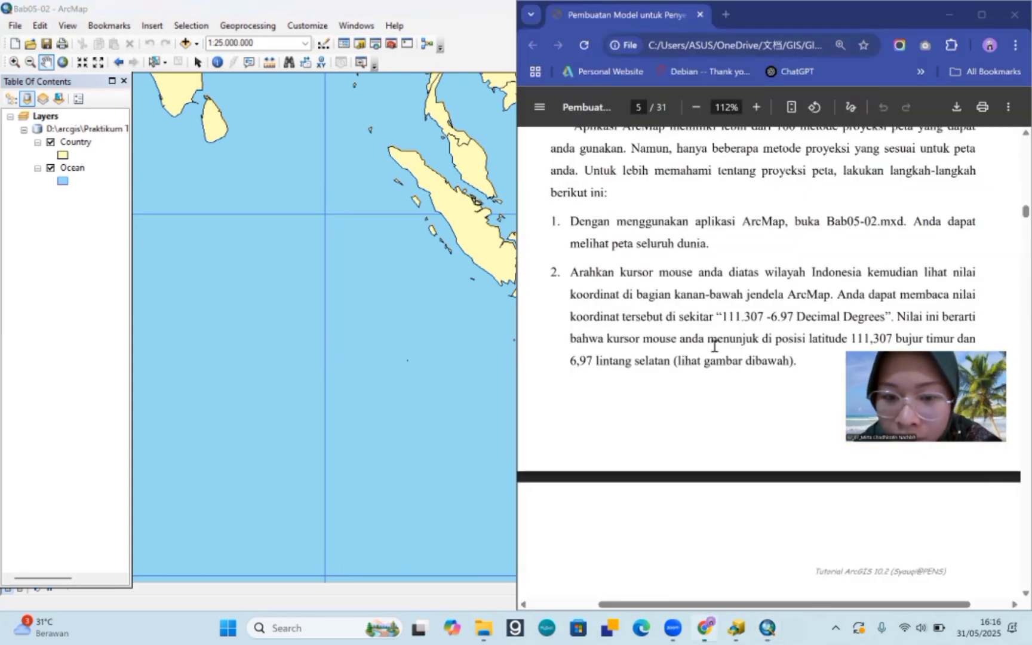
{"action": "scroll", "coordinate": [714, 346], "scroll_direction": "down", "scroll_amount": 8}
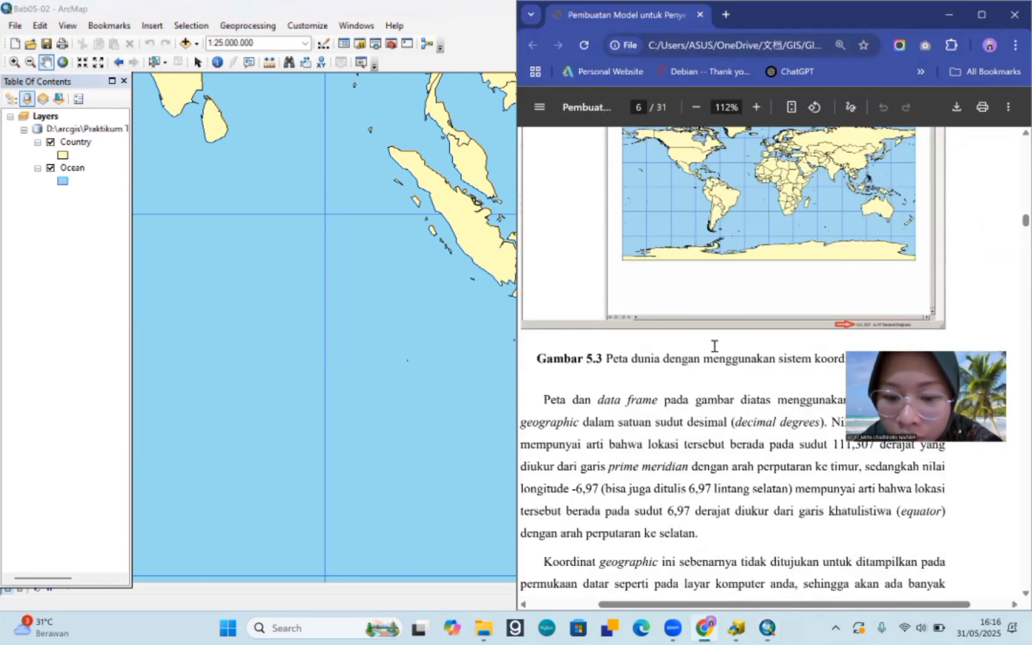
{"action": "scroll", "coordinate": [714, 347], "scroll_direction": "down", "scroll_amount": 8}
{"action": "scroll", "coordinate": [714, 346], "scroll_direction": "down", "scroll_amount": 6}
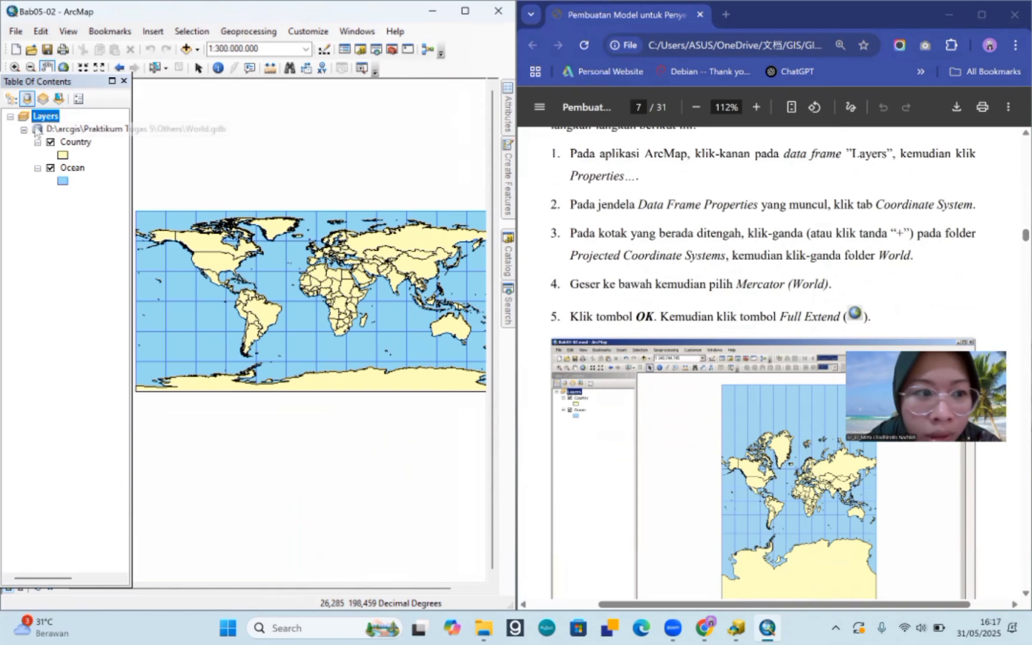
Step: Set the Layers data frame's coordinate system to the projected World system Mercator (world) and show the map at full extent
{"action": "right_click", "coordinate": [42, 117]}
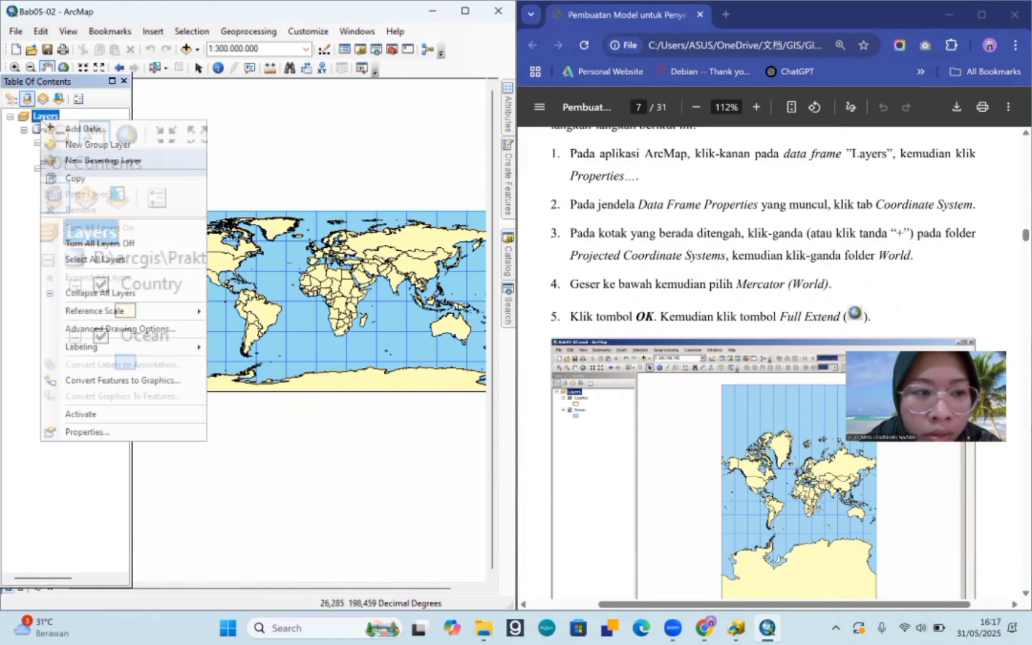
{"action": "left_click", "coordinate": [141, 432]}
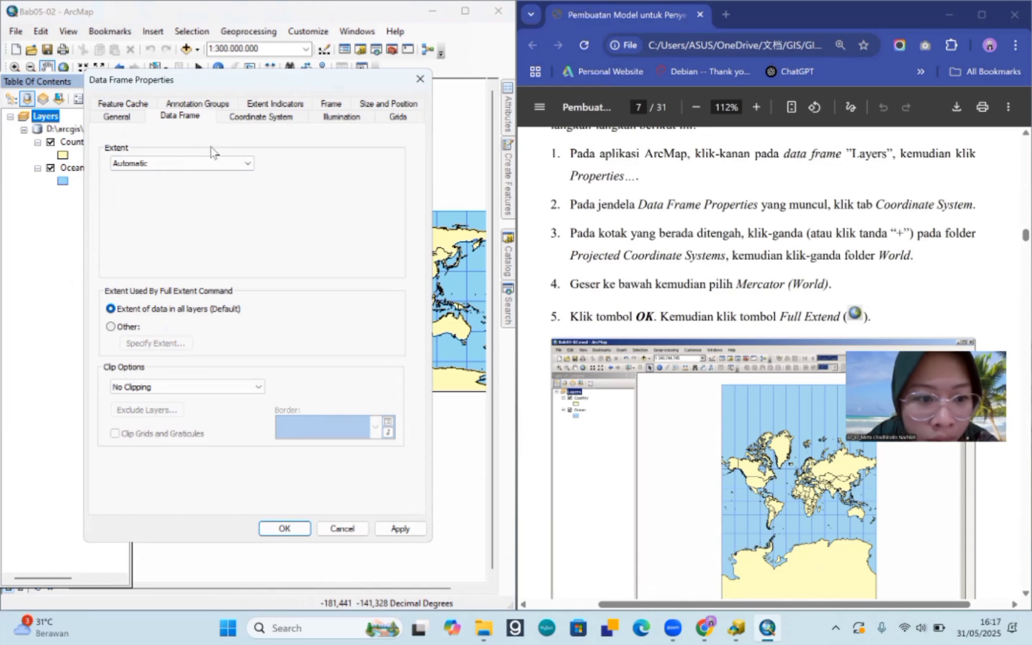
{"action": "left_click", "coordinate": [275, 123]}
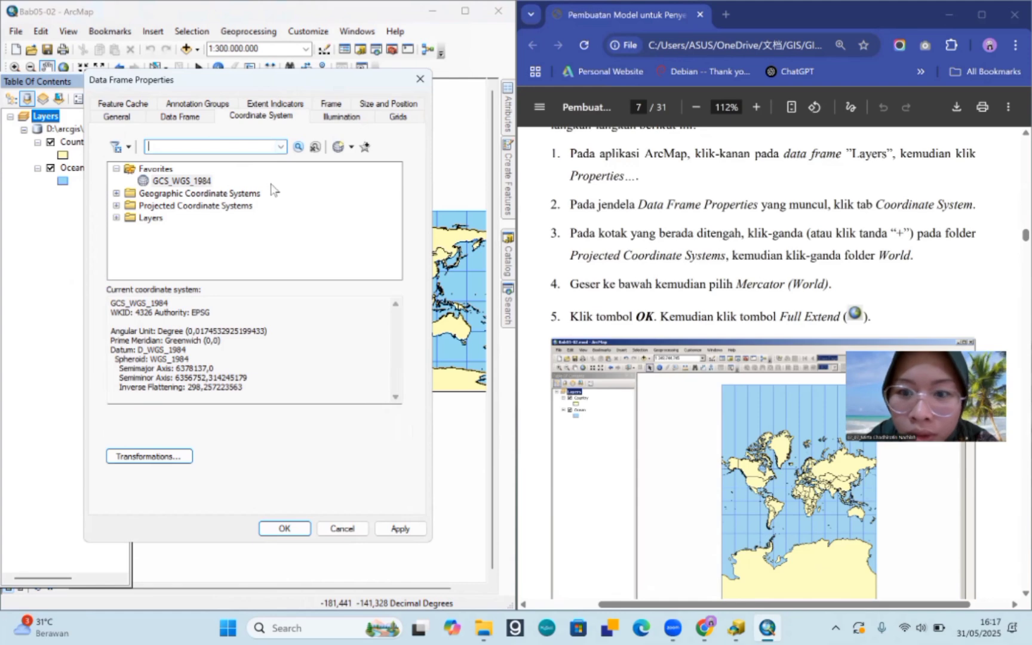
{"action": "scroll", "coordinate": [657, 358], "scroll_direction": "down", "scroll_amount": 1}
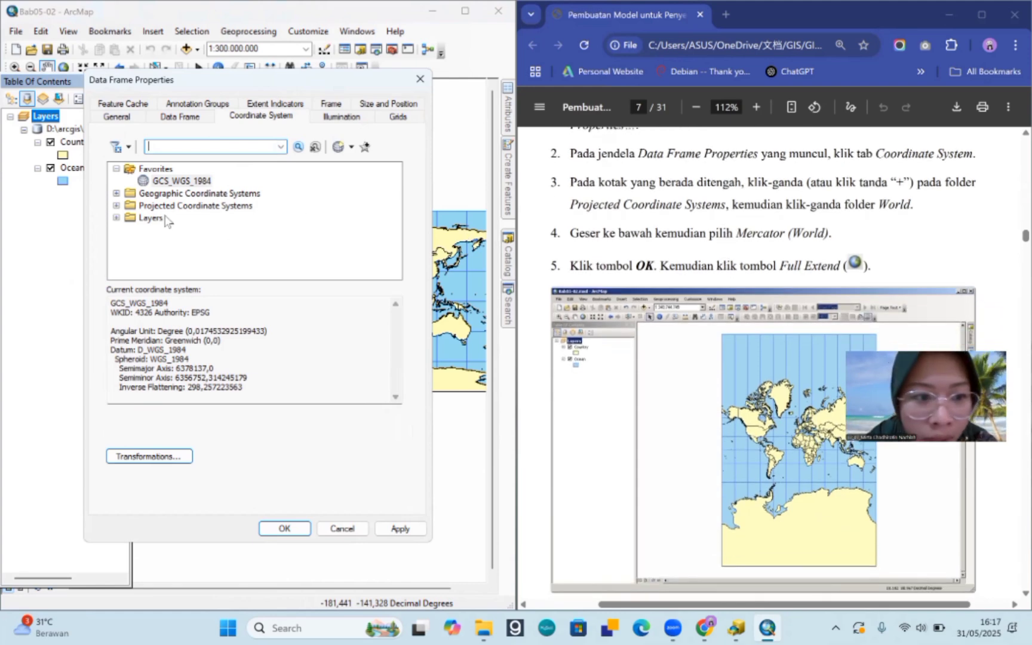
{"action": "left_click", "coordinate": [116, 205]}
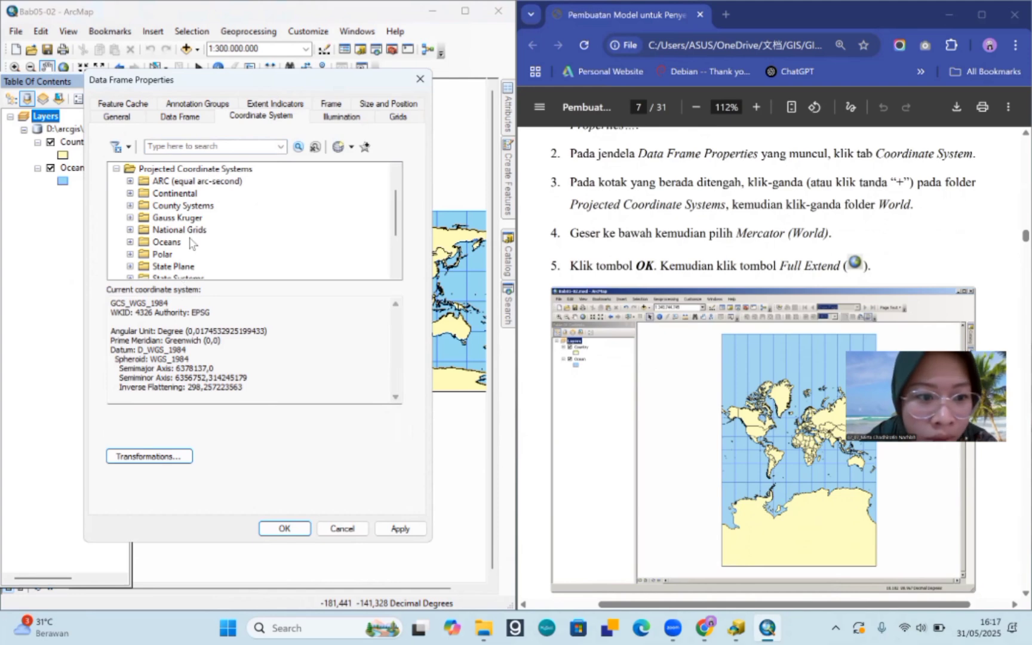
{"action": "scroll", "coordinate": [189, 242], "scroll_direction": "down", "scroll_amount": 2}
{"action": "left_click", "coordinate": [130, 242]}
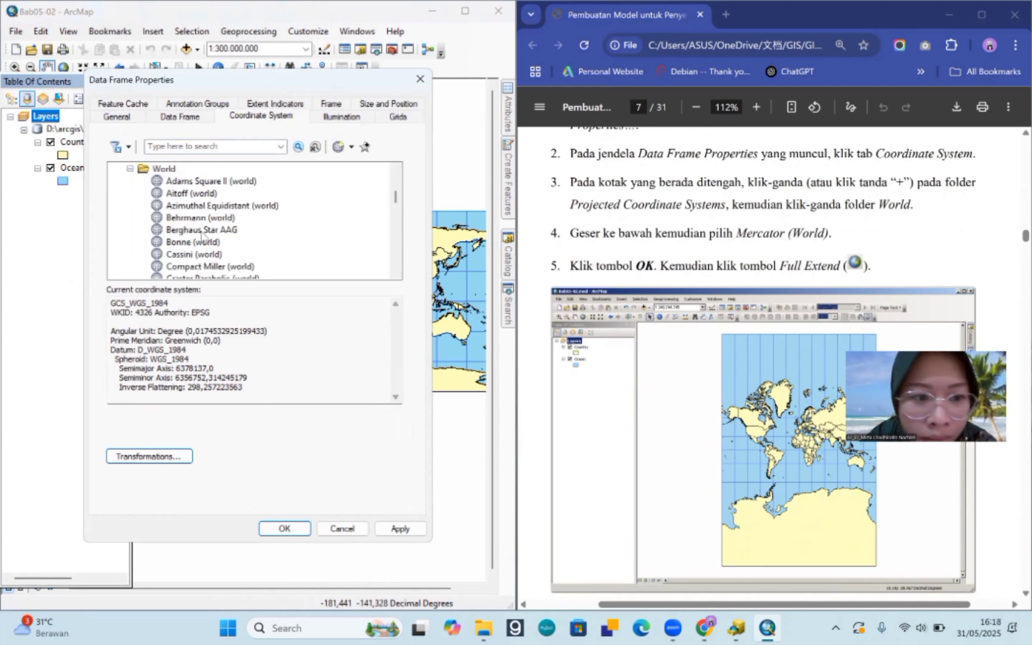
{"action": "scroll", "coordinate": [202, 233], "scroll_direction": "down", "scroll_amount": 8}
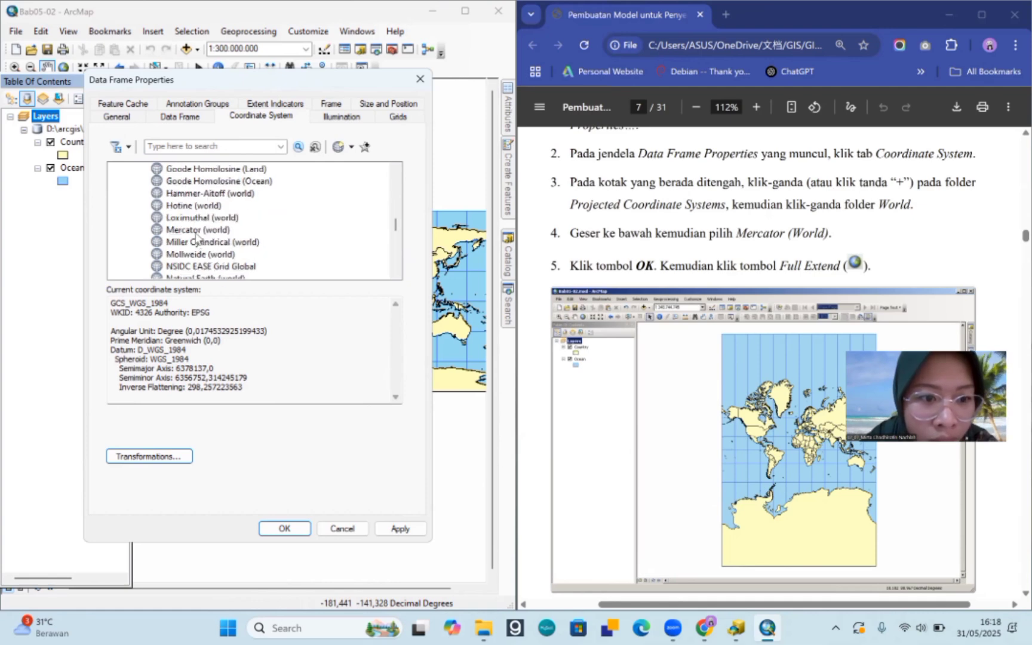
{"action": "left_click", "coordinate": [198, 231]}
{"action": "left_click", "coordinate": [286, 530]}
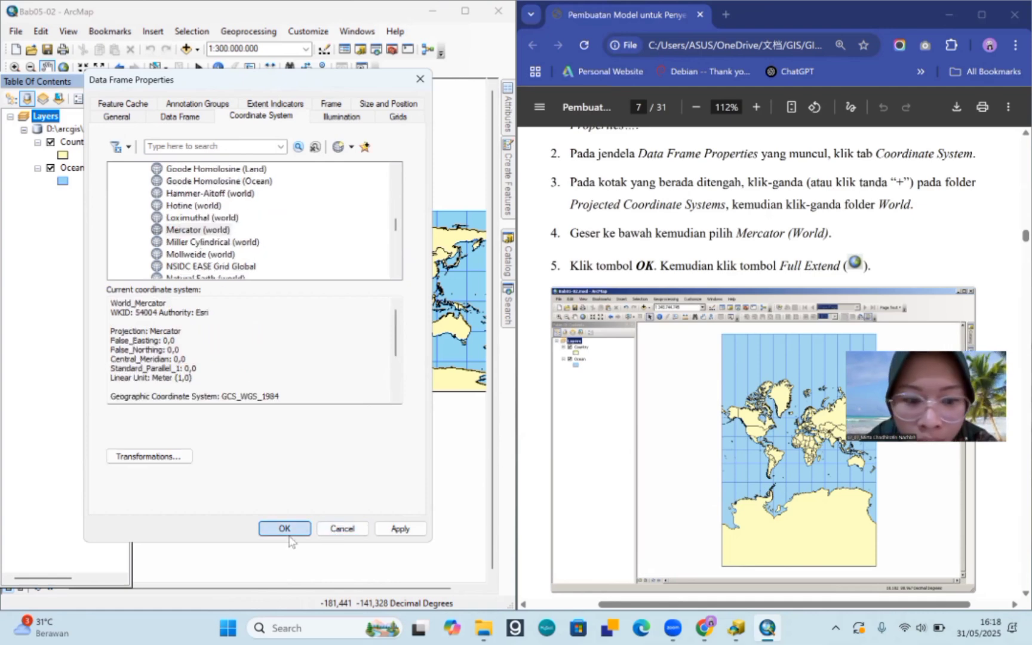
{"action": "left_click", "coordinate": [63, 67]}
Step: Compare the Mercator map with Gambar 5.4 and read the tutorial's notes on Mercator and the suggested alternative projections
{"action": "scroll", "coordinate": [772, 339], "scroll_direction": "down", "scroll_amount": 10}
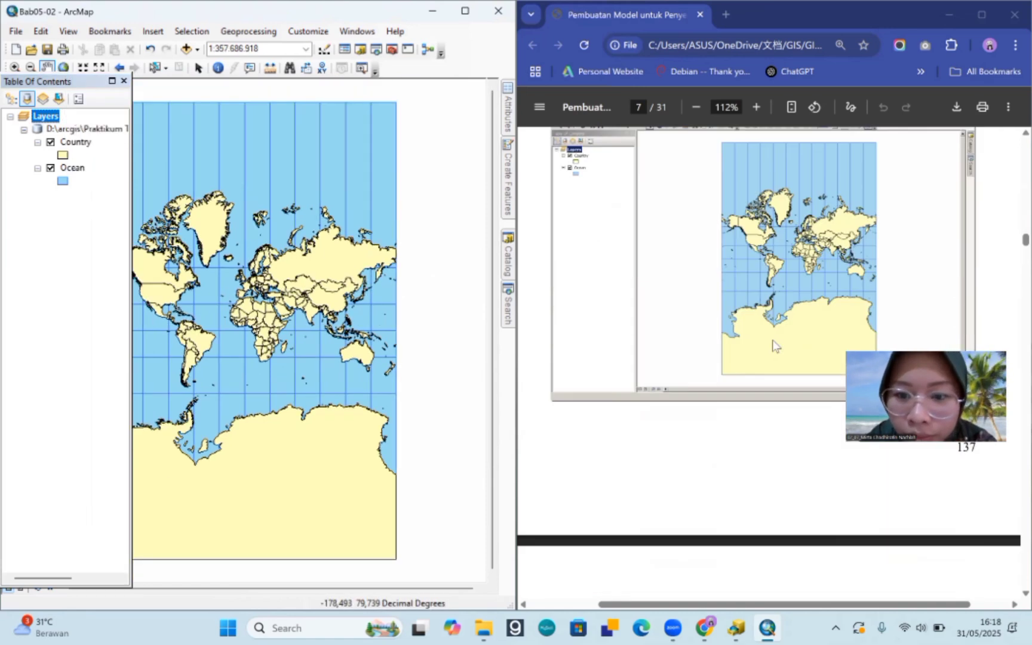
{"action": "scroll", "coordinate": [773, 344], "scroll_direction": "down", "scroll_amount": 2, "text": "ctrl"}
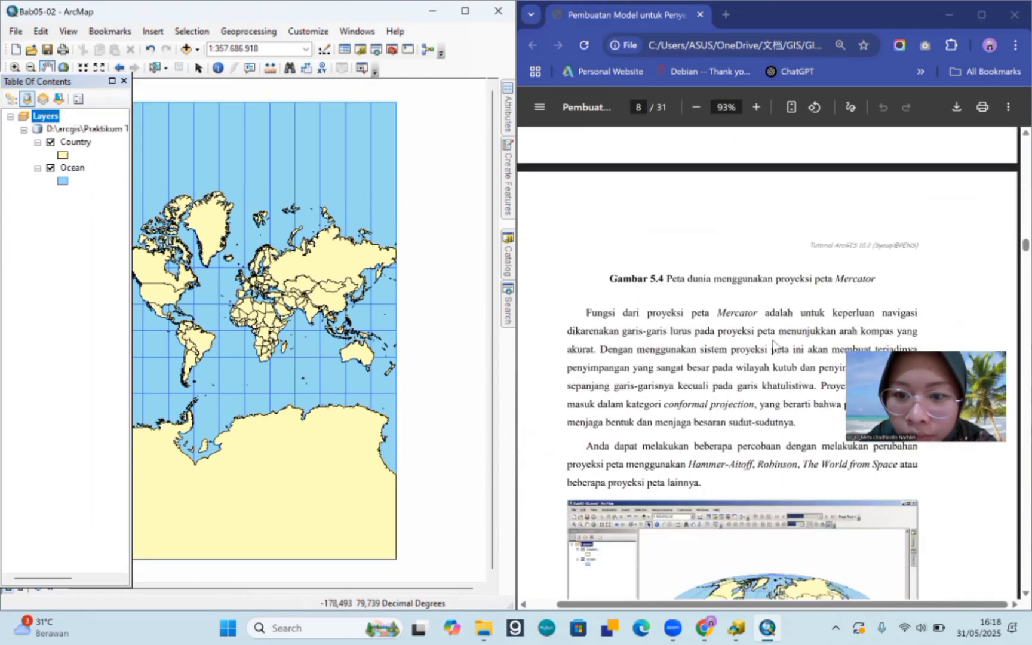
{"action": "left_click_drag", "start_coordinate": [419, 303], "coordinate": [464, 300]}
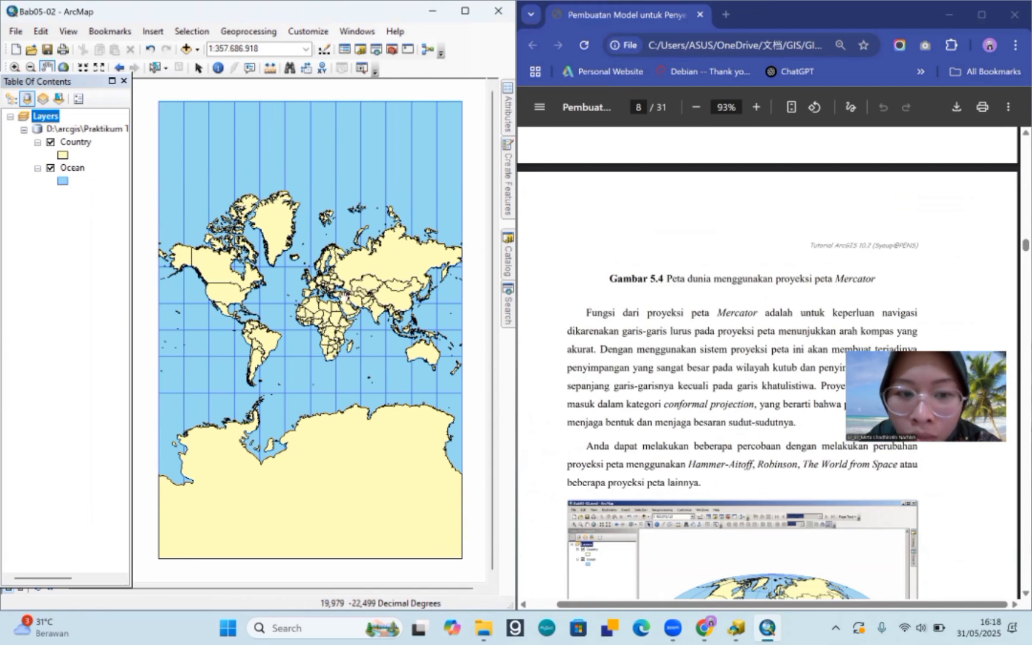
{"action": "scroll", "coordinate": [656, 326], "scroll_direction": "down", "scroll_amount": 2}
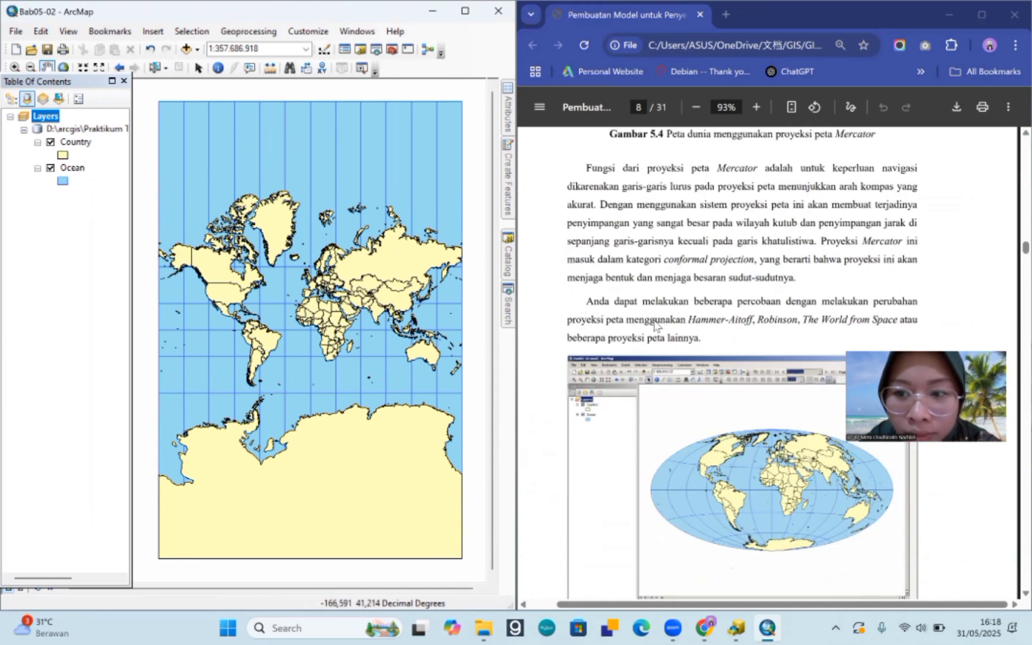
{"action": "scroll", "coordinate": [655, 326], "scroll_direction": "down", "scroll_amount": 3}
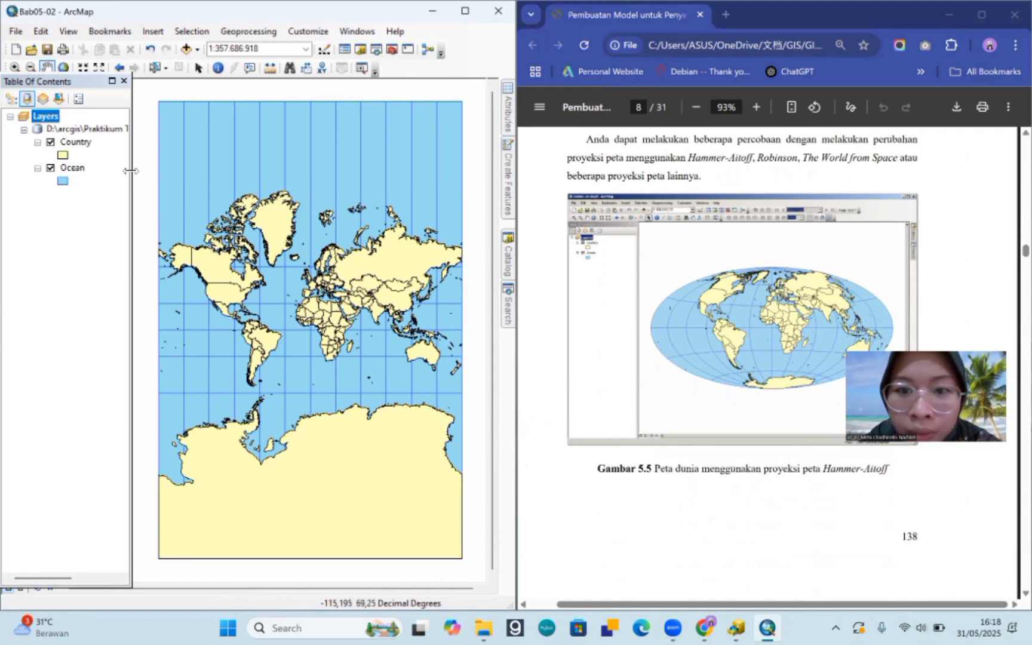
Step: Change the Layers data frame's projection to Hammer-Aitoff (world)
{"action": "right_click", "coordinate": [48, 119]}
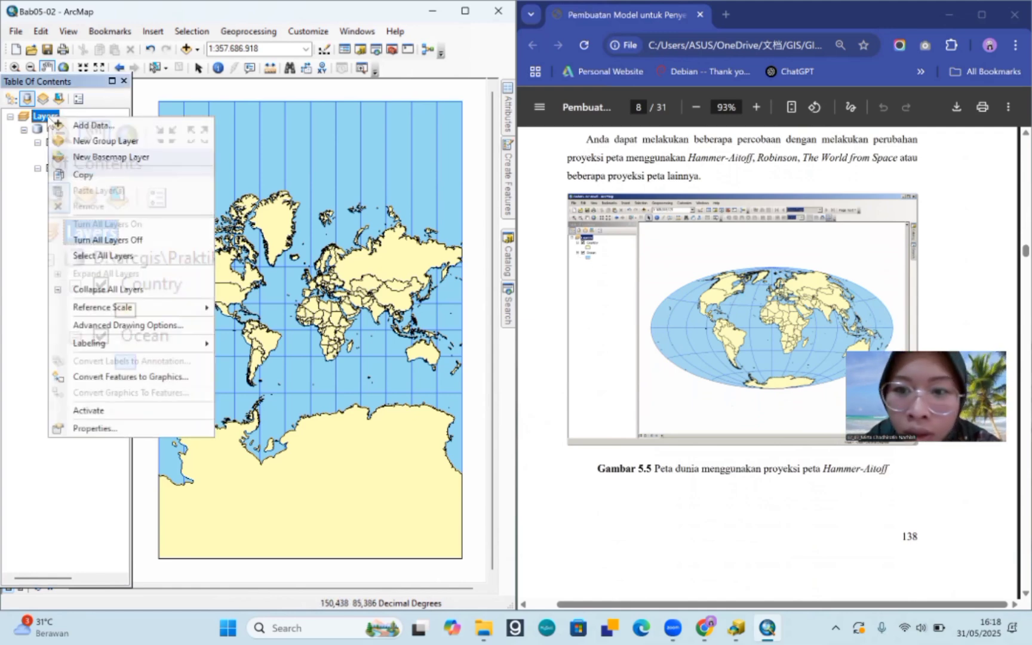
{"action": "left_click", "coordinate": [102, 428]}
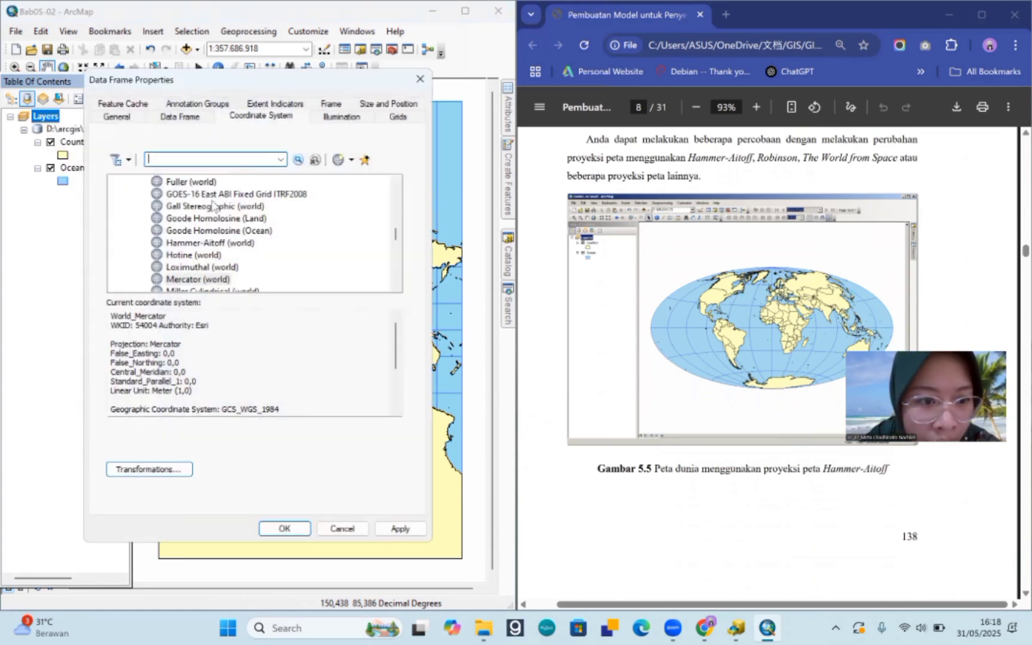
{"action": "left_click", "coordinate": [213, 243]}
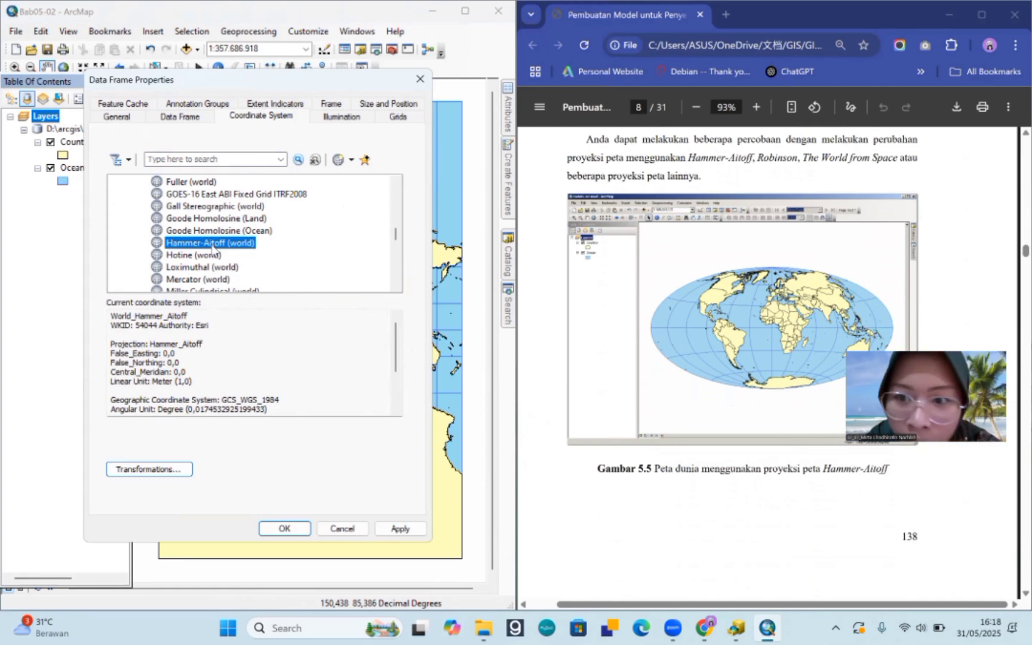
{"action": "left_click", "coordinate": [284, 529]}
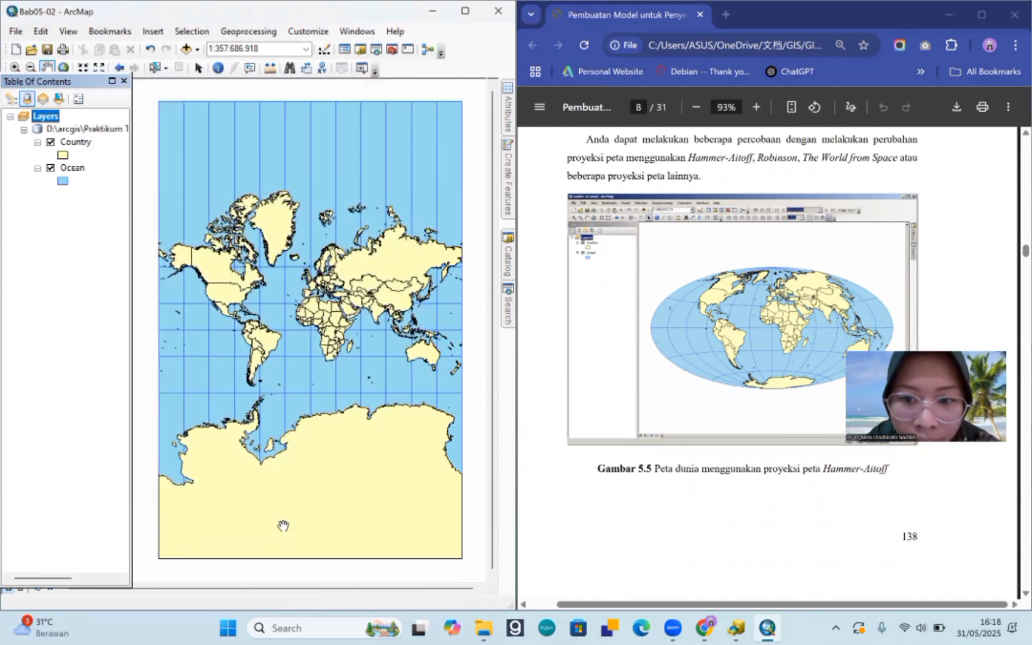
{"action": "left_click_drag", "start_coordinate": [317, 366], "coordinate": [340, 364]}
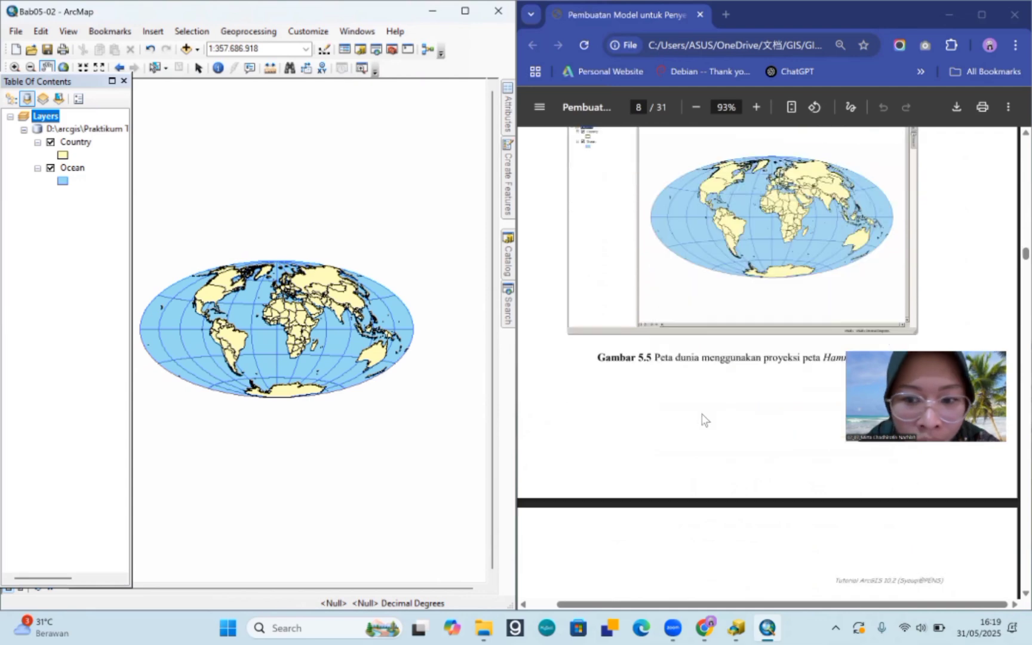
Step: Read the tutorial's description of the Hammer-Aitoff projection and view Gambar 5.6 on the Robinson projection
{"action": "scroll", "coordinate": [703, 418], "scroll_direction": "down", "scroll_amount": 6}
{"action": "scroll", "coordinate": [701, 414], "scroll_direction": "up", "scroll_amount": 1}
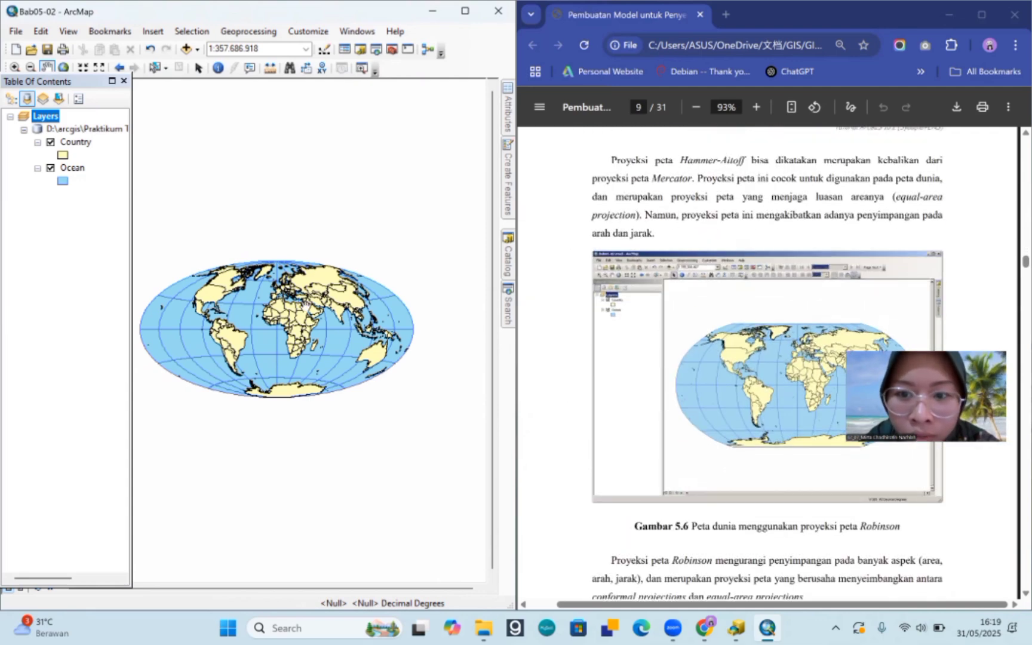
{"action": "left_click_drag", "start_coordinate": [301, 305], "coordinate": [308, 288]}
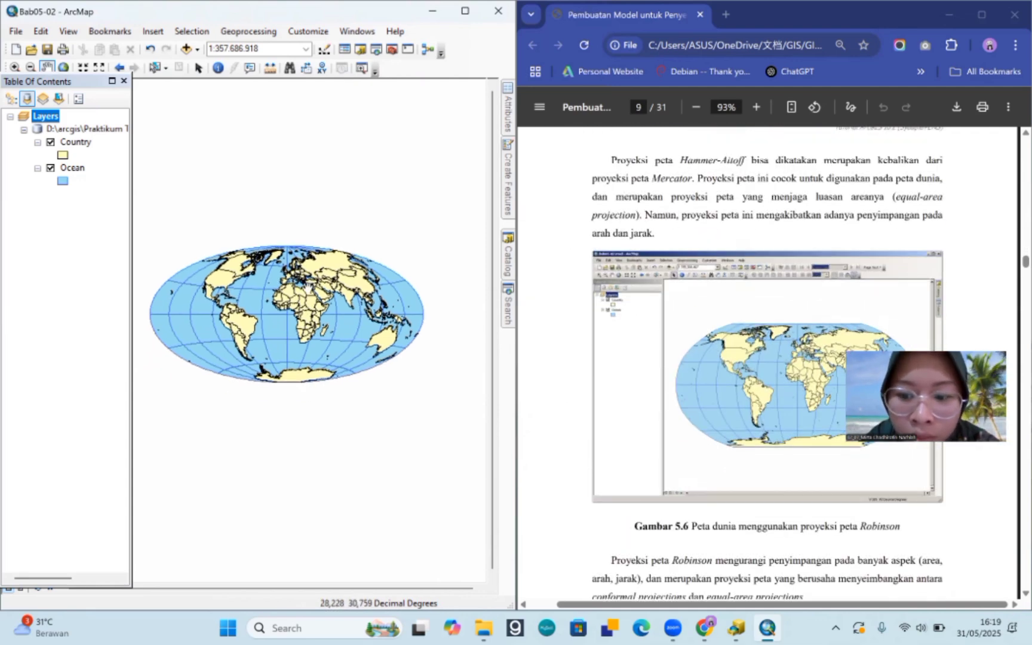
Step: Change the Layers data frame's projection to Robinson (world) and centre the map to compare it with Gambar 5.6
{"action": "right_click", "coordinate": [53, 115]}
{"action": "left_click", "coordinate": [139, 426]}
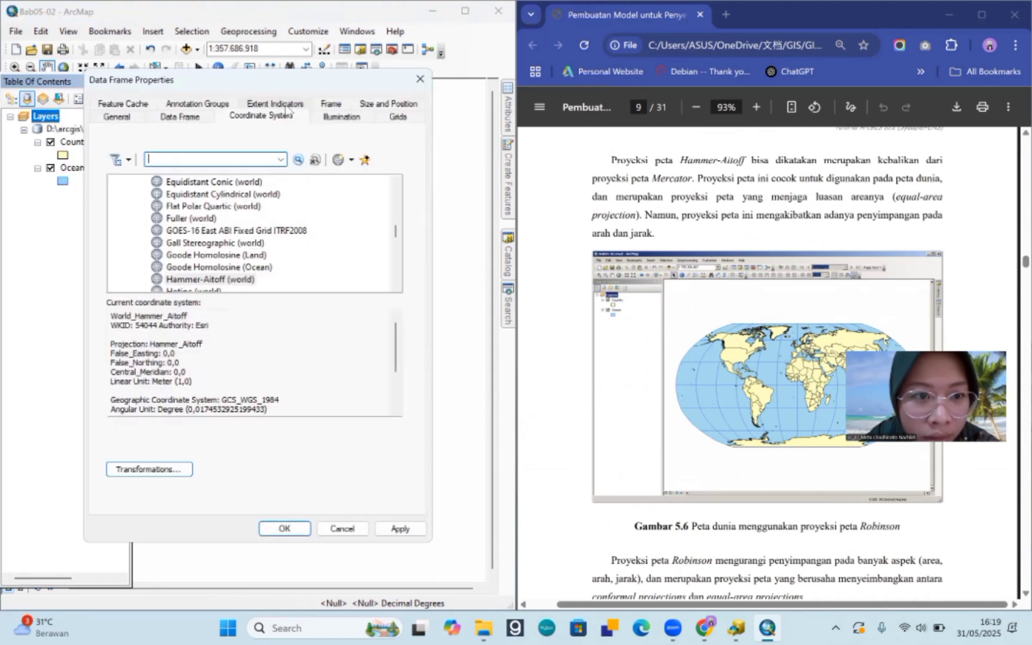
{"action": "scroll", "coordinate": [194, 280], "scroll_direction": "down", "scroll_amount": 6}
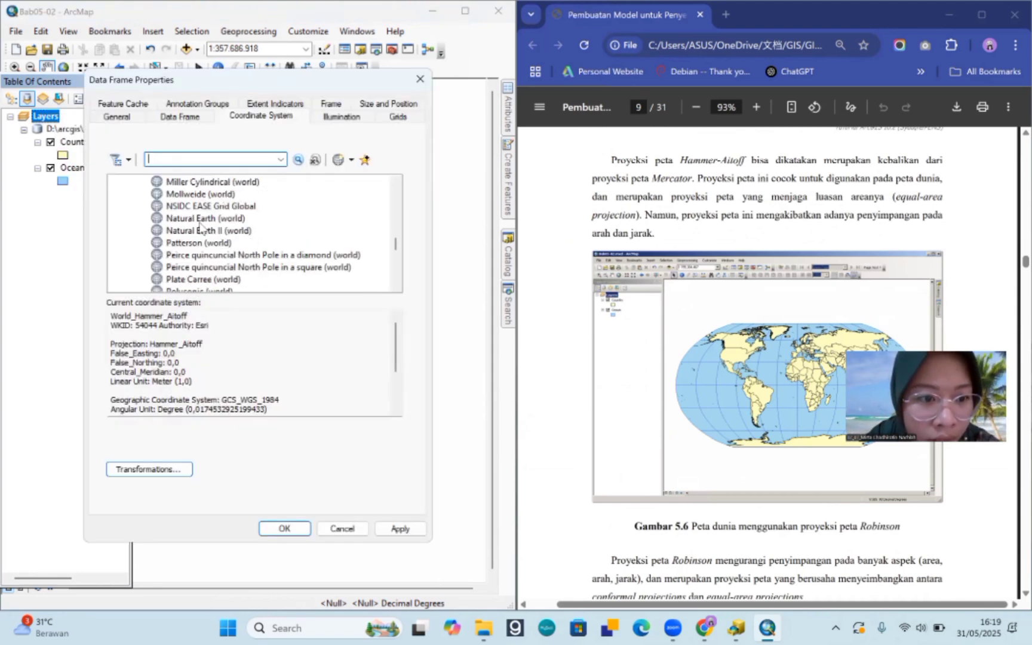
{"action": "left_click", "coordinate": [196, 243]}
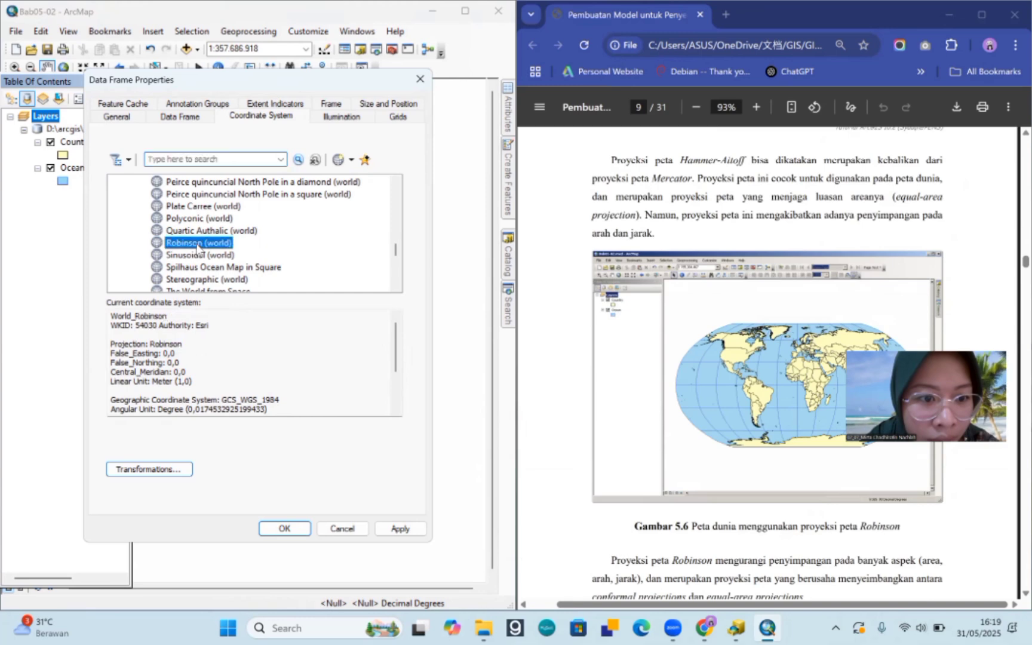
{"action": "left_click", "coordinate": [285, 528]}
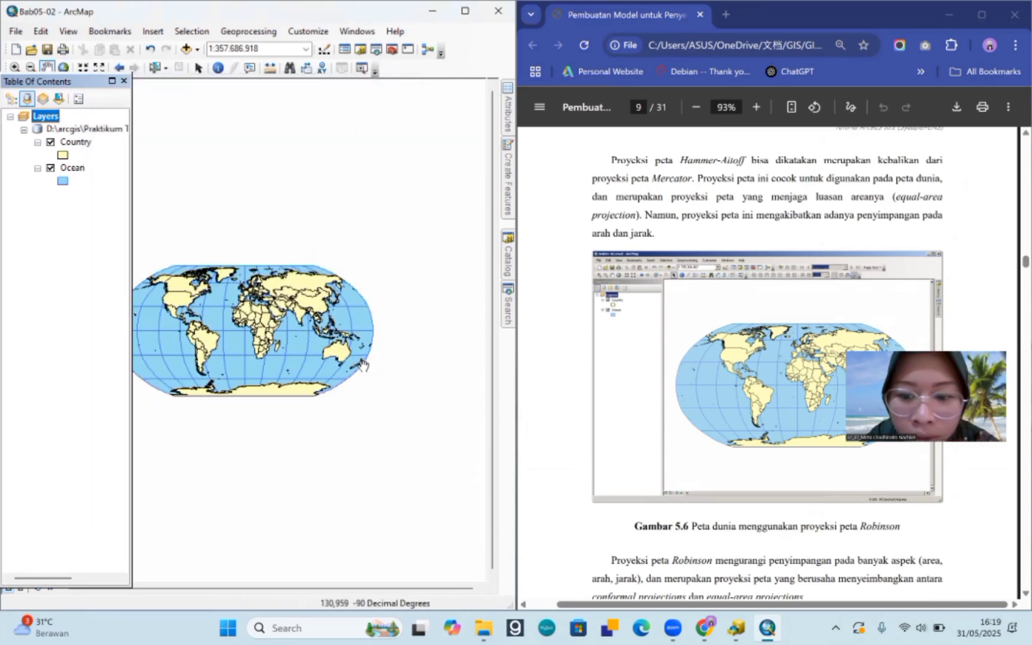
{"action": "left_click_drag", "start_coordinate": [364, 366], "coordinate": [402, 341]}
{"action": "scroll", "coordinate": [604, 443], "scroll_direction": "down", "scroll_amount": 6}
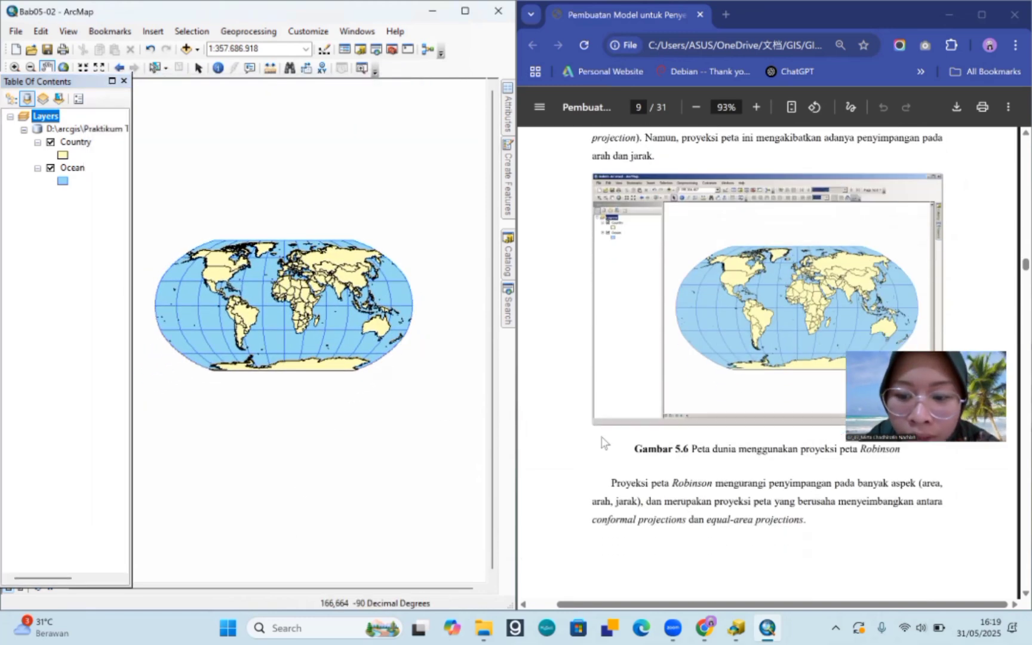
Step: Change the Layers data frame's projection to The World from Space, accepting the differing geographic coordinate system, and reposition the globe
{"action": "scroll", "coordinate": [601, 444], "scroll_direction": "down", "scroll_amount": 10}
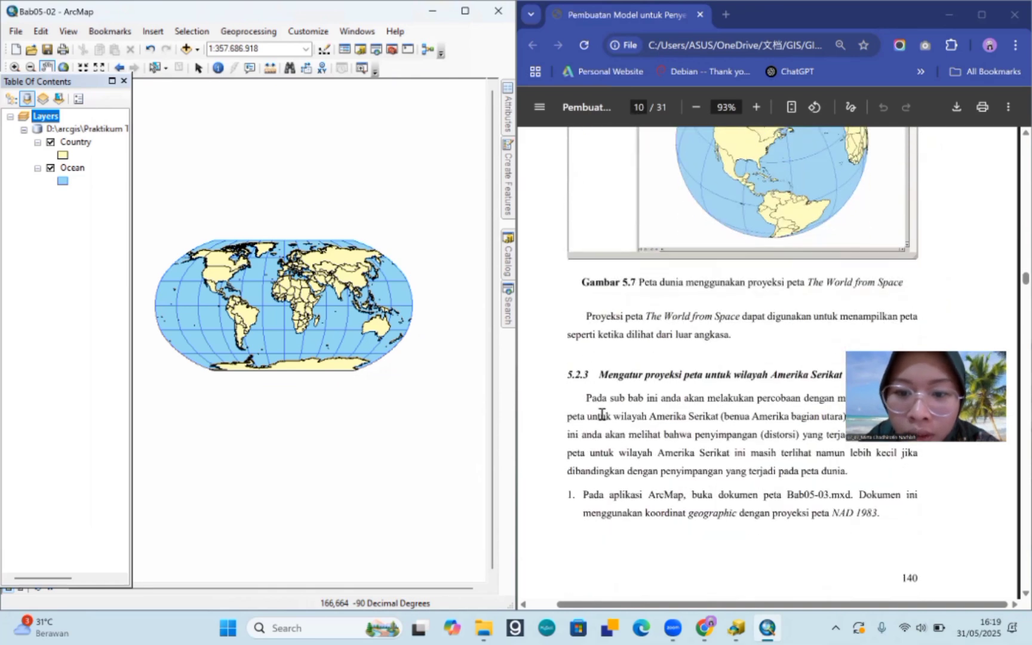
{"action": "right_click", "coordinate": [55, 112]}
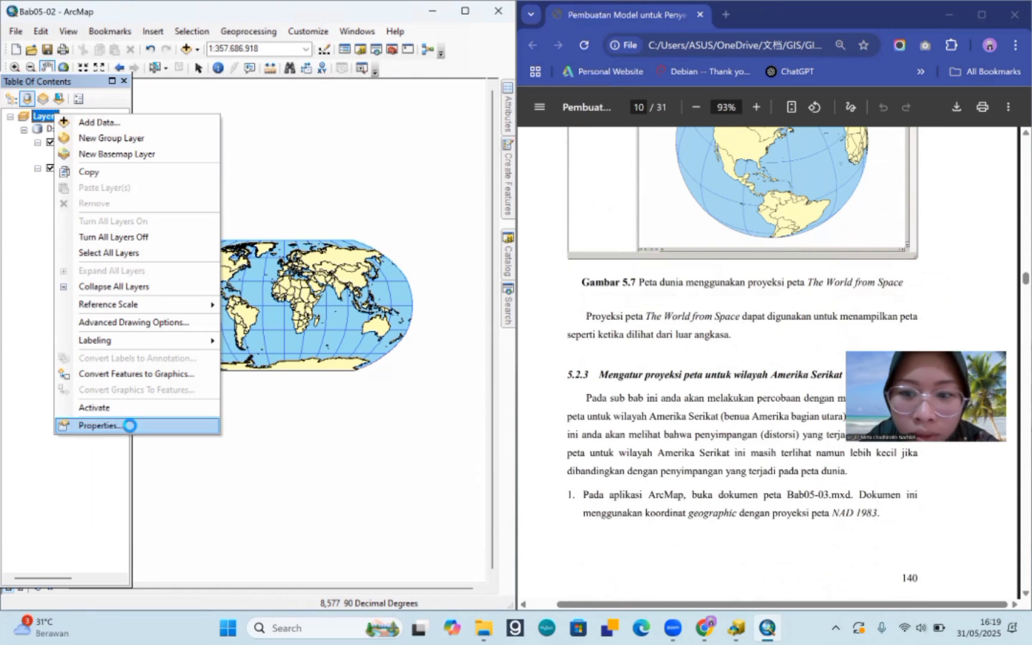
{"action": "left_click", "coordinate": [123, 425]}
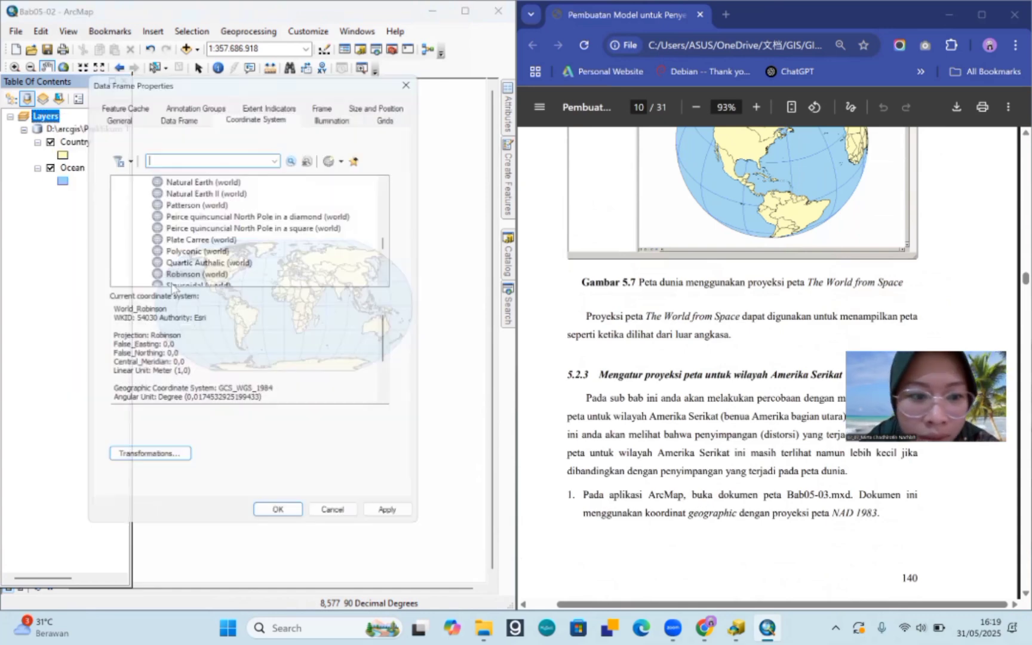
{"action": "scroll", "coordinate": [191, 257], "scroll_direction": "down", "scroll_amount": 3}
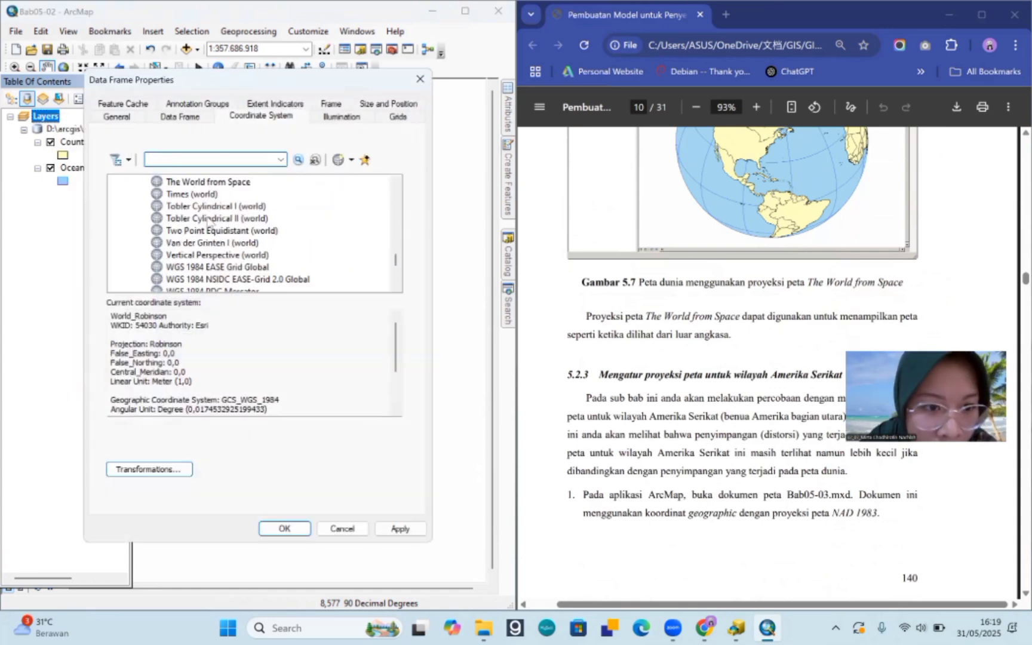
{"action": "left_click", "coordinate": [232, 185]}
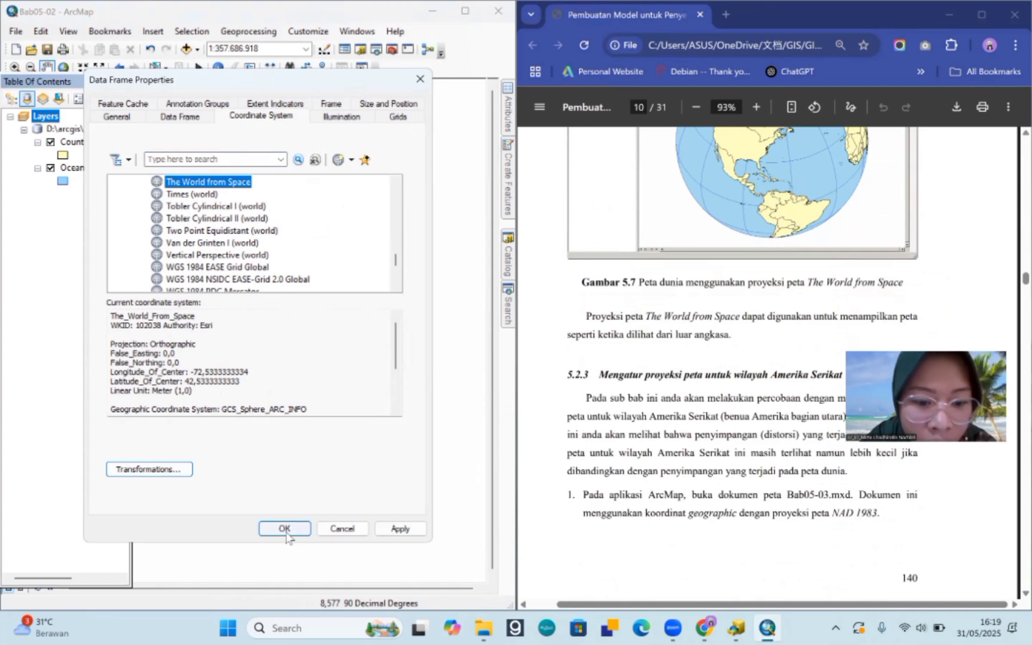
{"action": "left_click", "coordinate": [285, 528]}
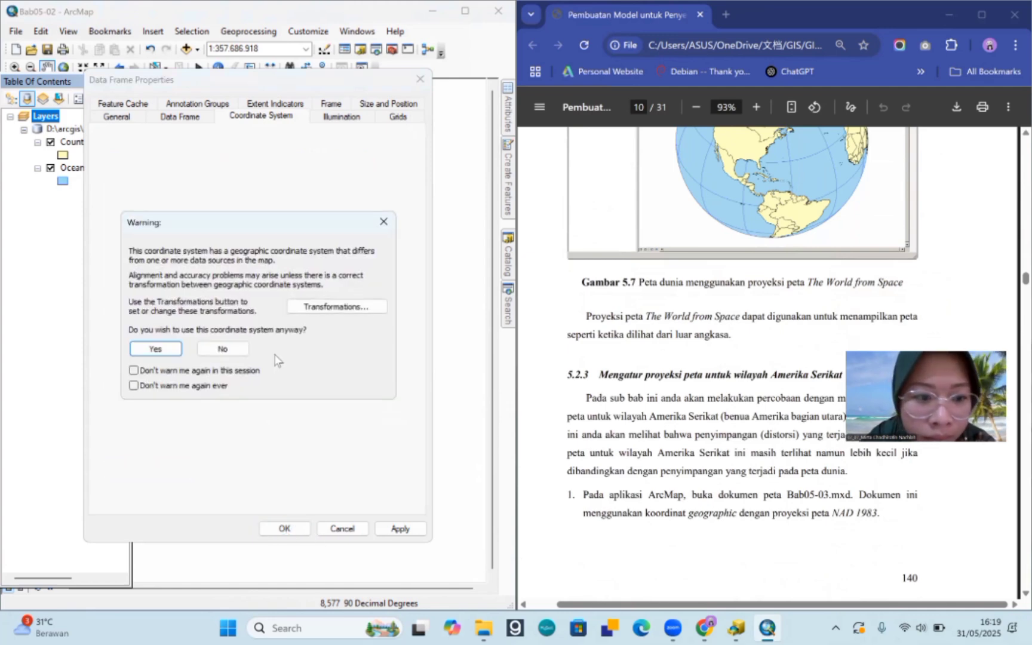
{"action": "left_click", "coordinate": [384, 221]}
{"action": "mouse_move", "coordinate": [335, 319]}
{"action": "left_mouse_down"}
{"action": "mouse_move", "coordinate": [347, 310]}
{"action": "mouse_move", "coordinate": [335, 297]}
{"action": "left_mouse_up"}
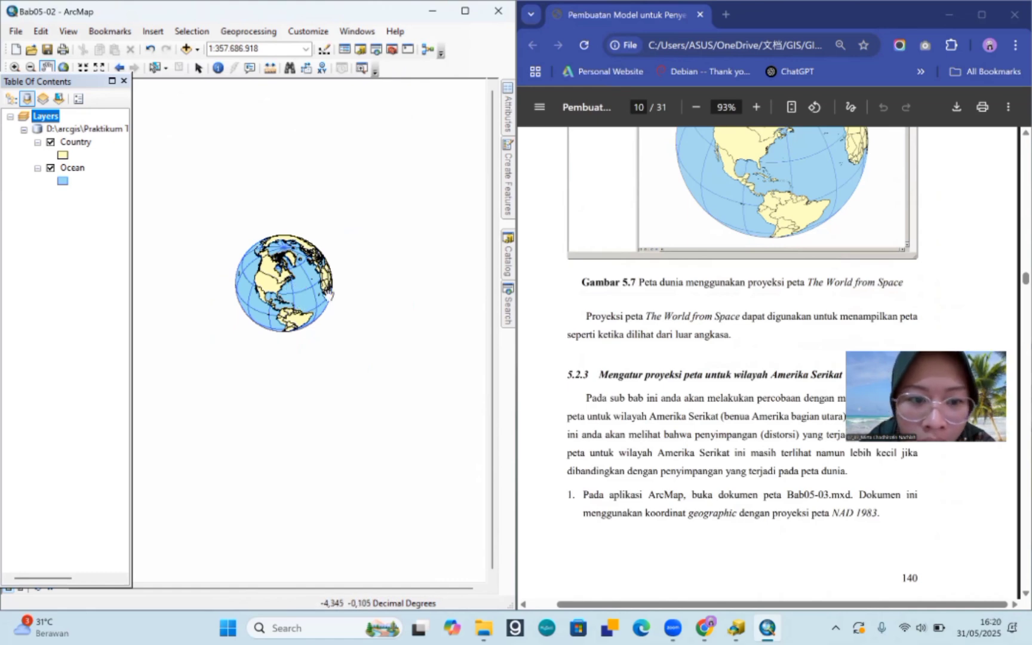
Step: Open the Bab05-03 map document from Praktikum Tugas 5, as section 5.2.3 instructs, discarding the changes to Bab05-02
{"action": "scroll", "coordinate": [590, 338], "scroll_direction": "down", "scroll_amount": 5}
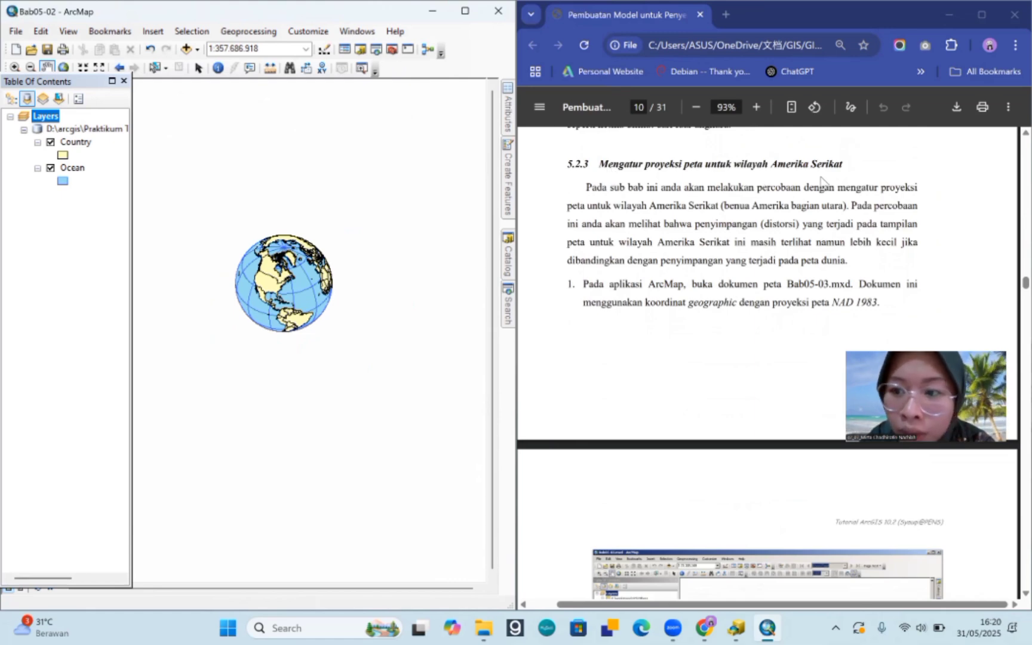
{"action": "scroll", "coordinate": [679, 299], "scroll_direction": "down", "scroll_amount": 3}
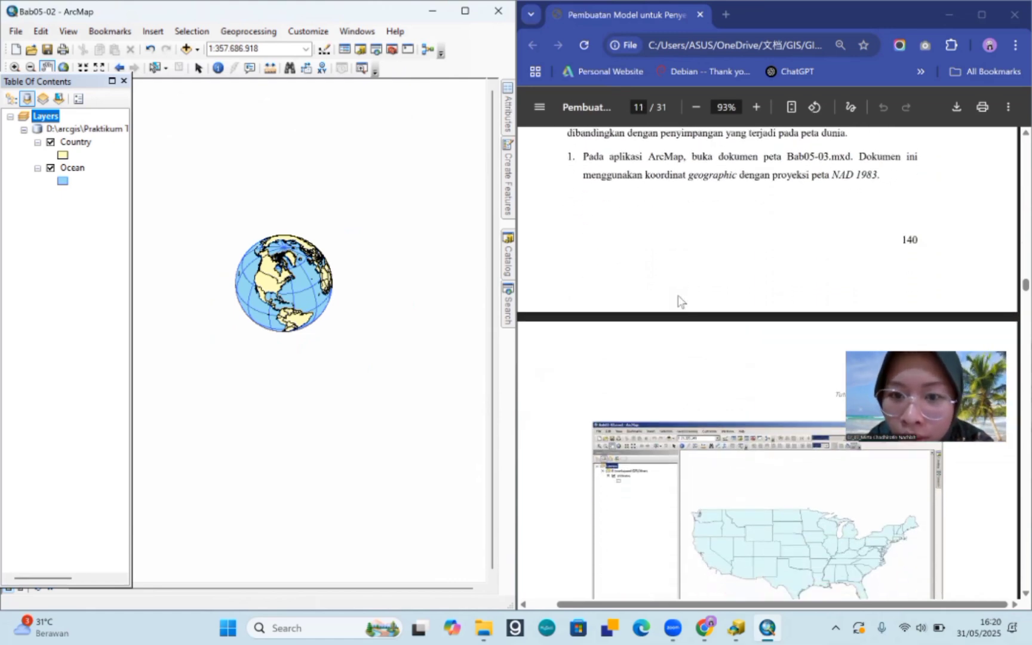
{"action": "mouse_move", "coordinate": [735, 629]}
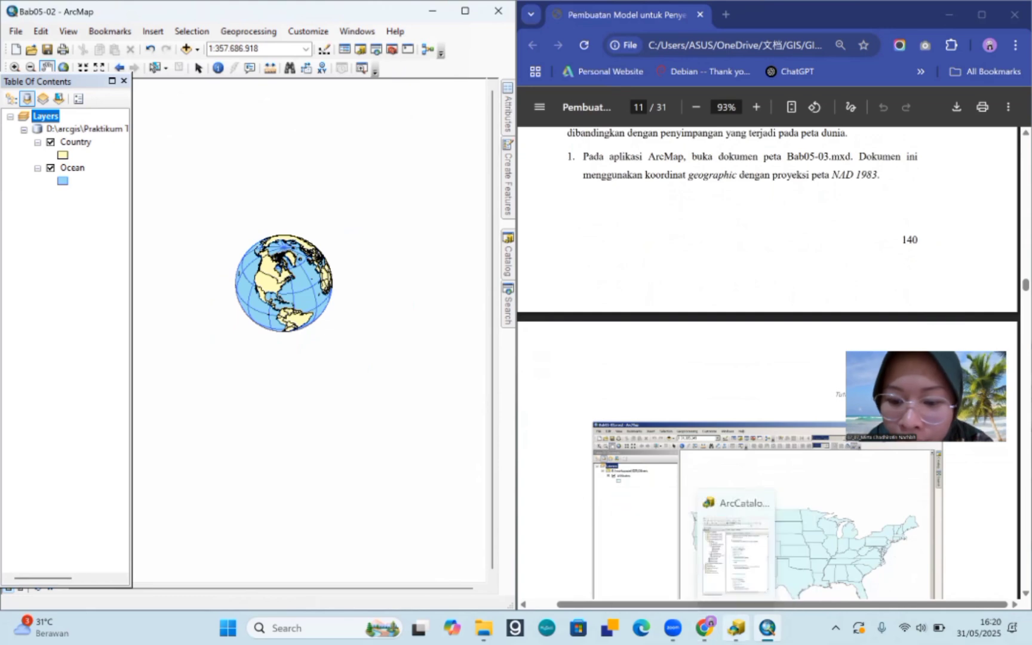
{"action": "left_click", "coordinate": [735, 544]}
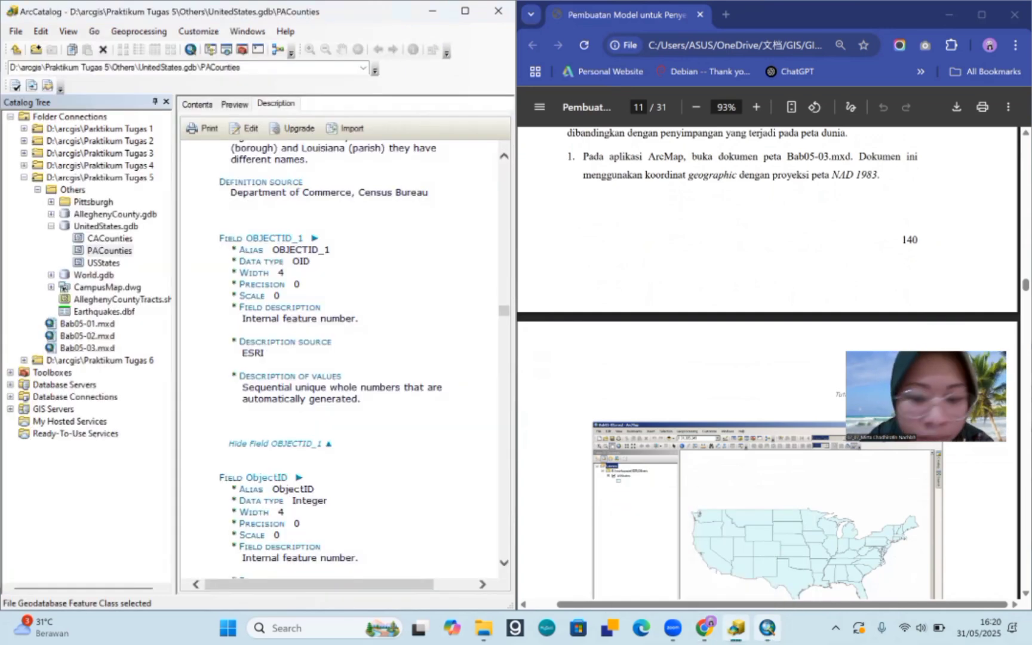
{"action": "key", "text": "alt+Tab"}
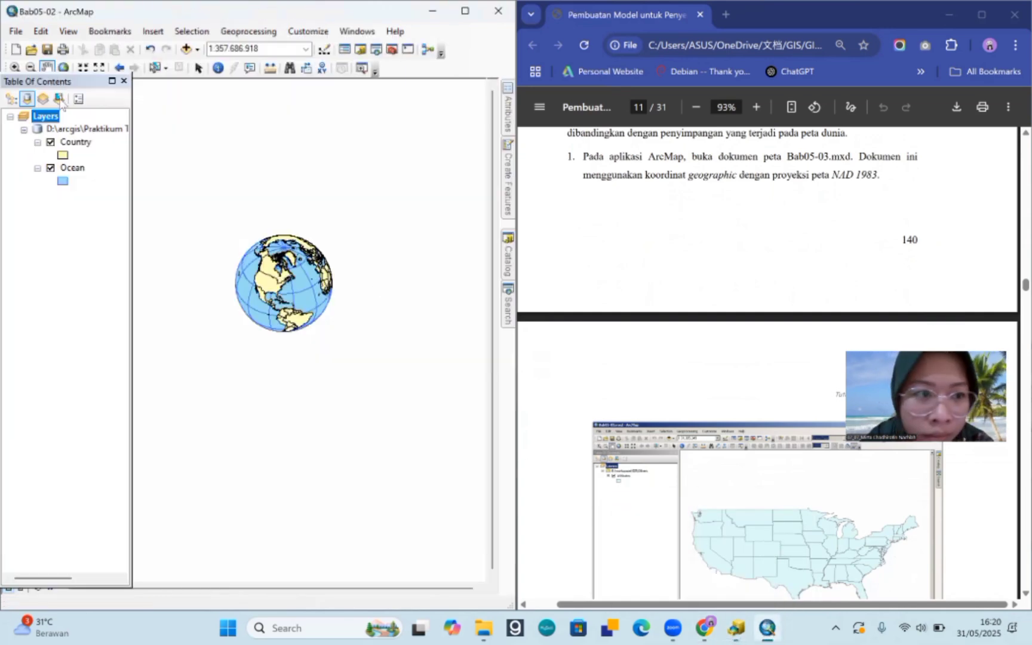
{"action": "left_click", "coordinate": [16, 31]}
{"action": "left_click", "coordinate": [35, 63]}
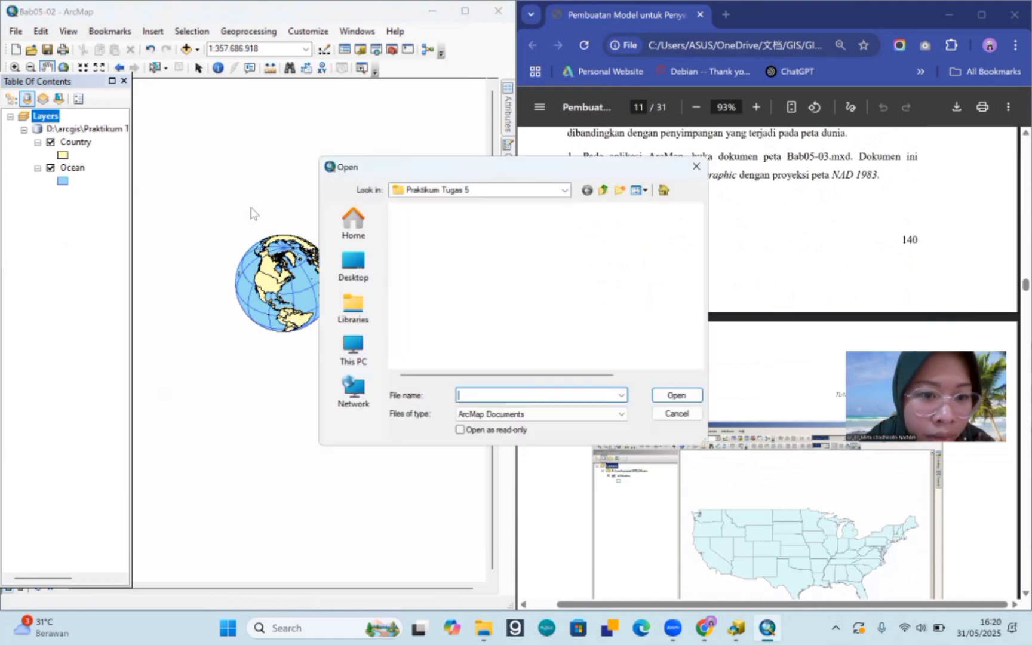
{"action": "double_click", "coordinate": [451, 275]}
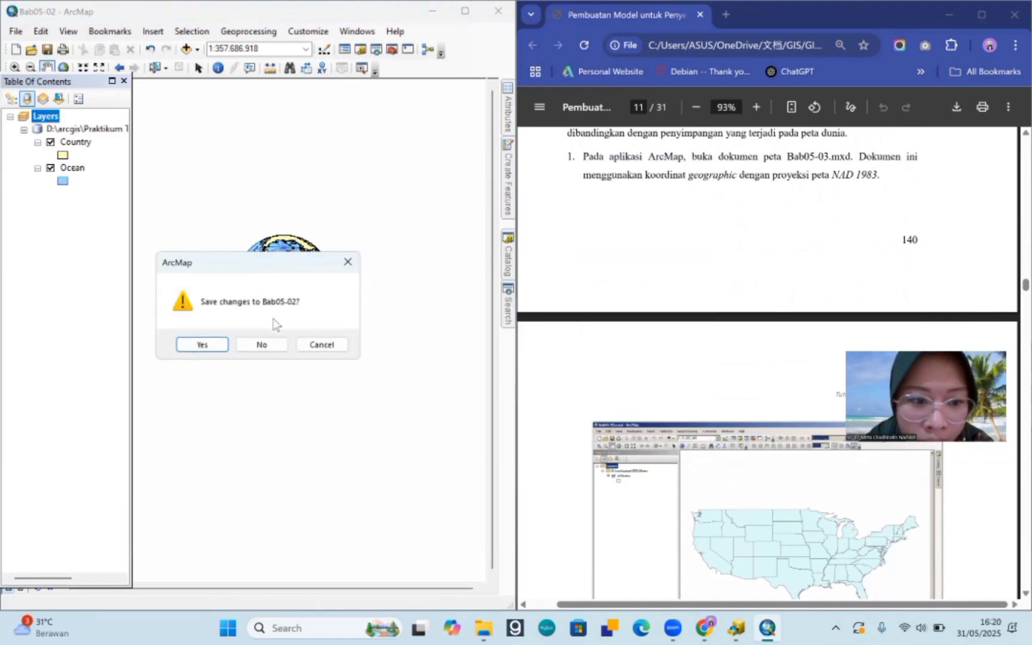
{"action": "left_click", "coordinate": [262, 344]}
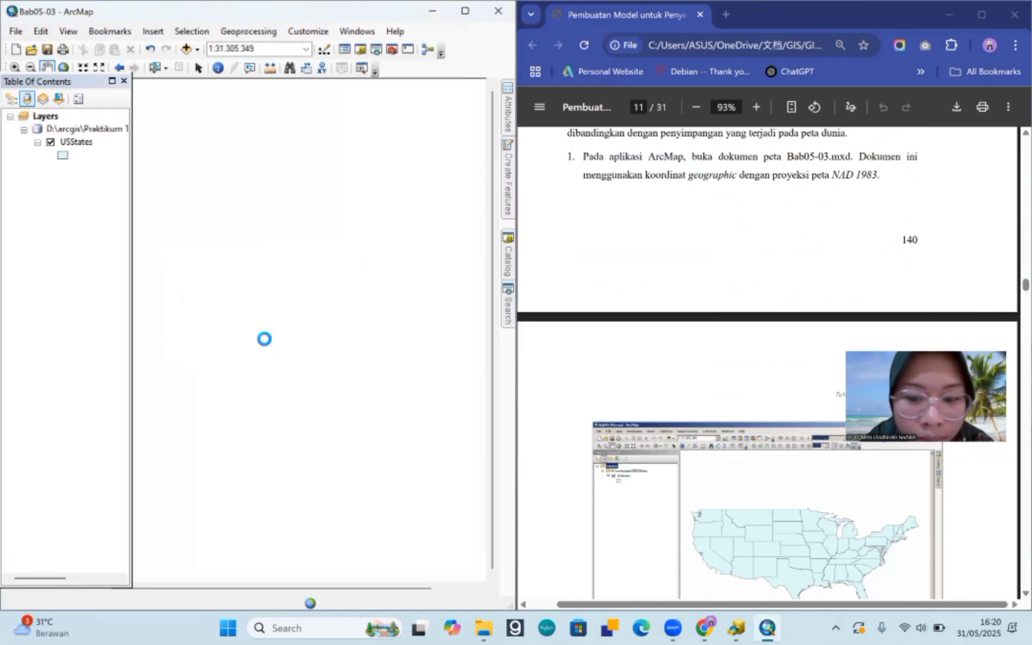
Step: Compare the United States map with Gambar 5.8 and read the tutorial's steps 2 to 6 for changing its projection
{"action": "scroll", "coordinate": [675, 309], "scroll_direction": "down", "scroll_amount": 1}
{"action": "scroll", "coordinate": [675, 308], "scroll_direction": "up", "scroll_amount": 1}
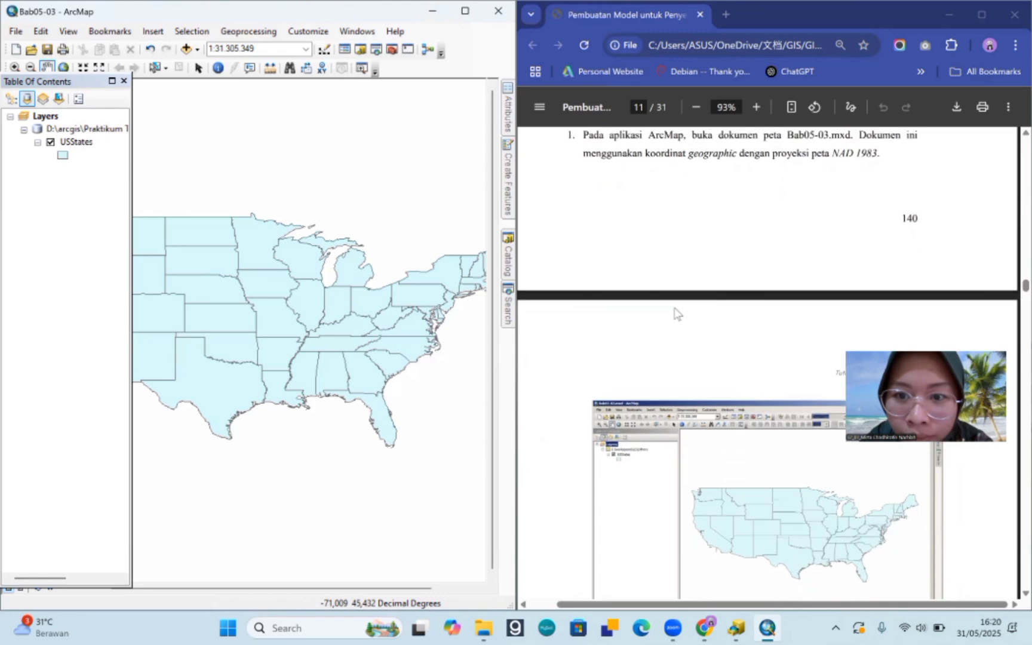
{"action": "left_click_drag", "start_coordinate": [191, 335], "coordinate": [229, 317]}
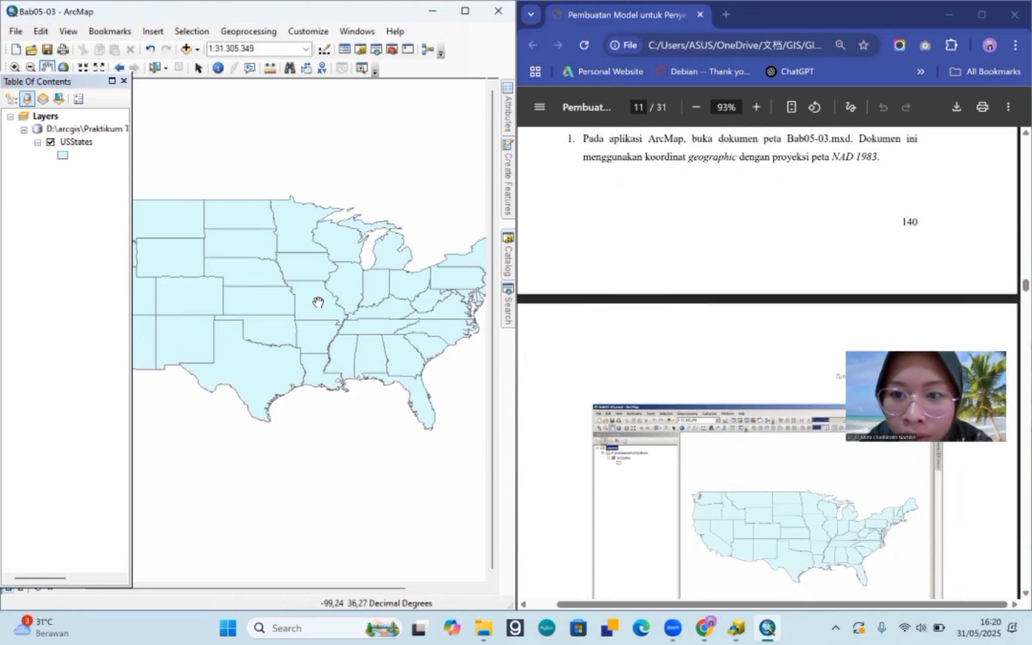
{"action": "scroll", "coordinate": [779, 167], "scroll_direction": "down", "scroll_amount": 6}
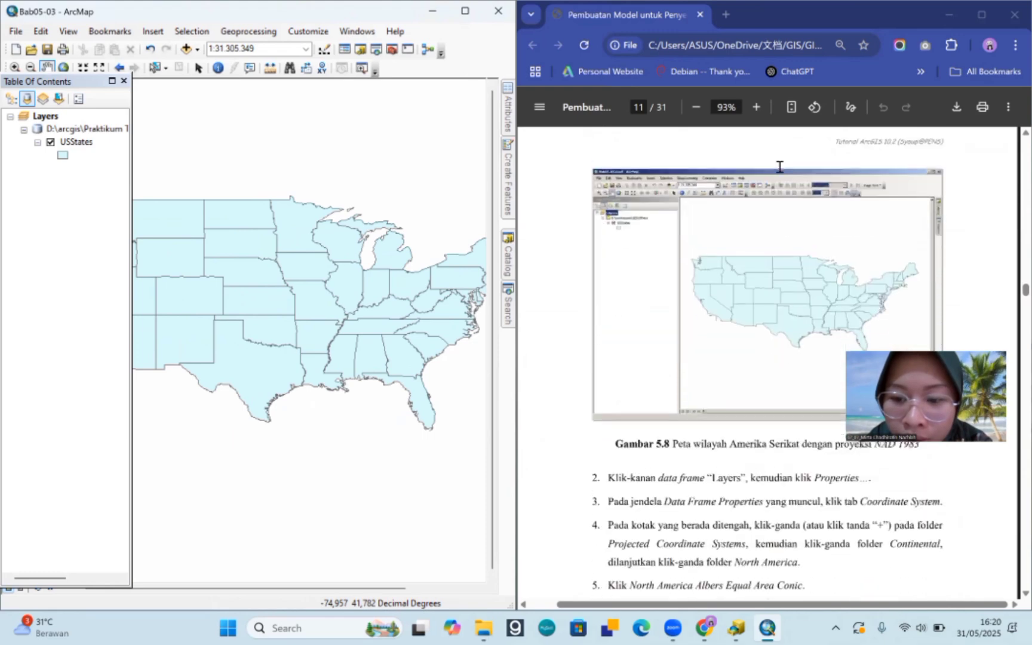
{"action": "scroll", "coordinate": [748, 300], "scroll_direction": "down", "scroll_amount": 2}
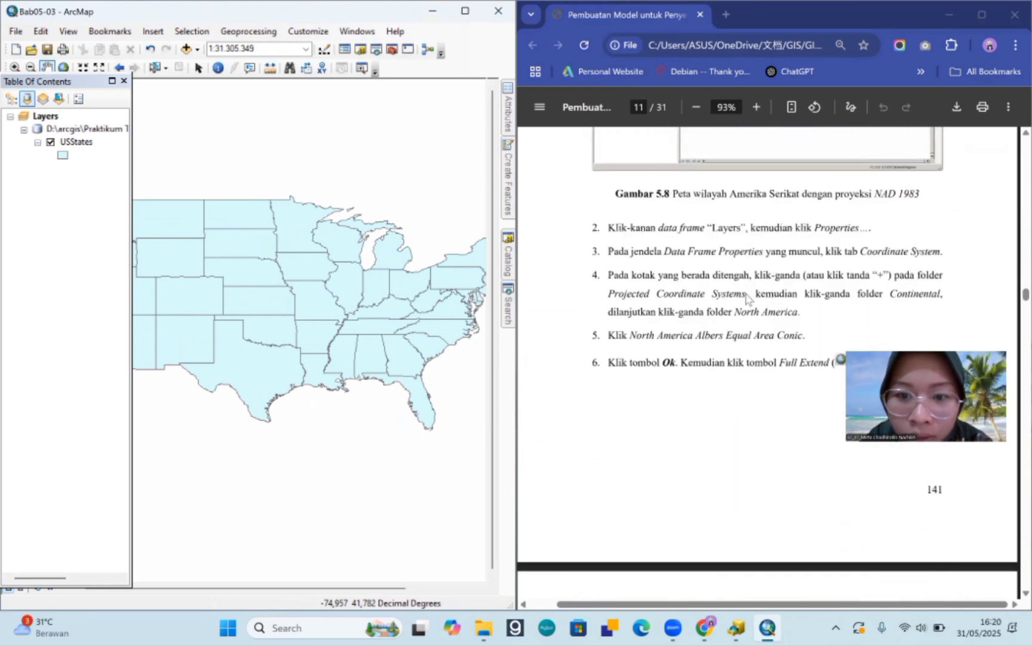
Step: Open the Layers data frame's properties at its coordinate system settings
{"action": "right_click", "coordinate": [96, 128]}
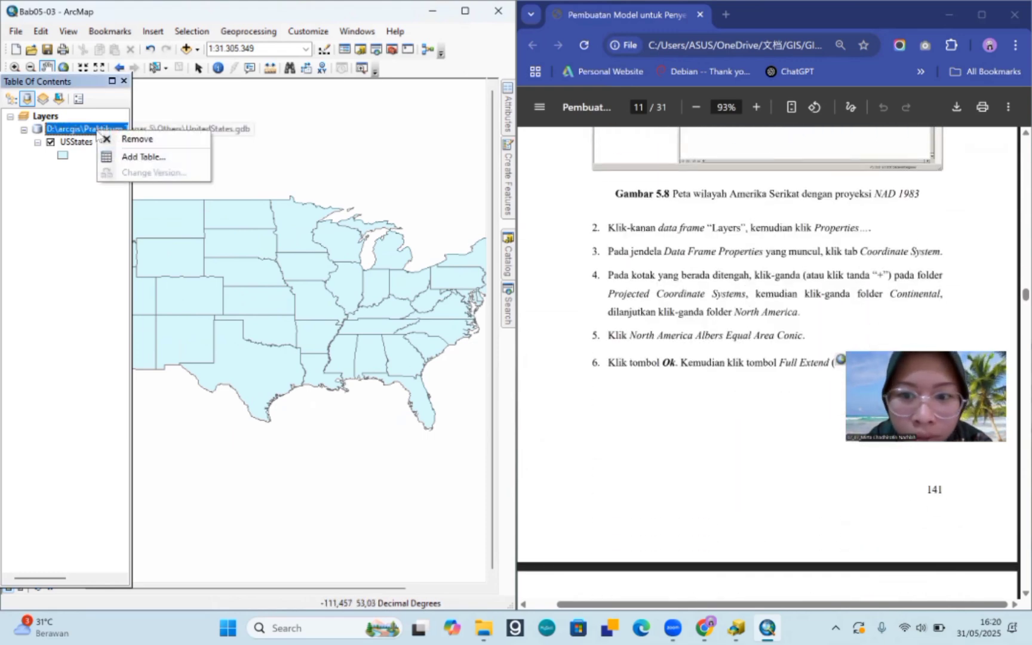
{"action": "left_click", "coordinate": [67, 272]}
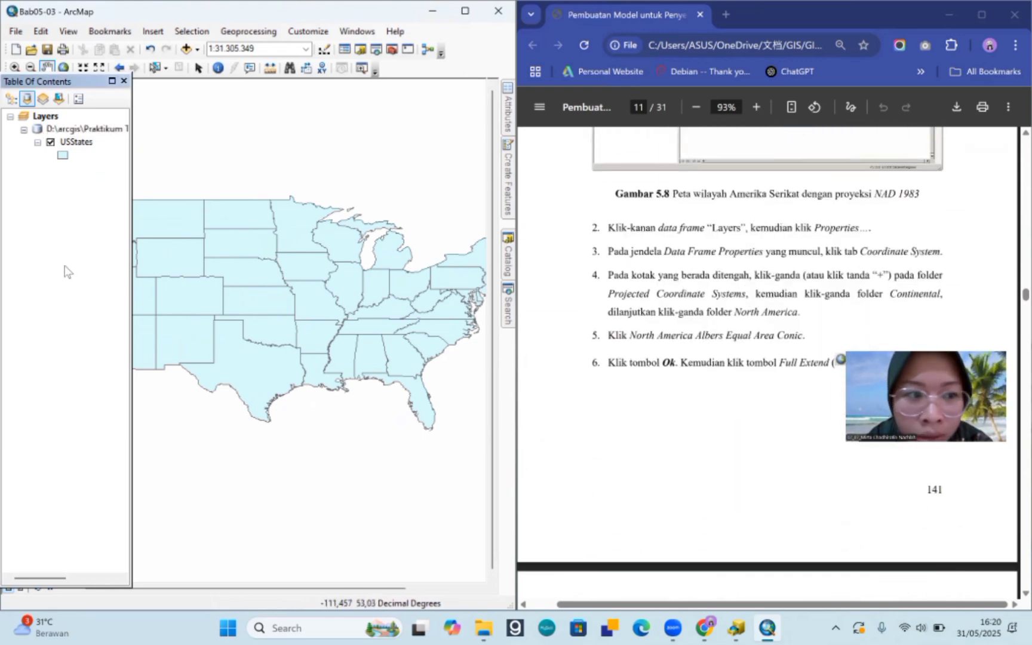
{"action": "right_click", "coordinate": [45, 127]}
{"action": "left_click", "coordinate": [45, 117]}
{"action": "right_click", "coordinate": [45, 119]}
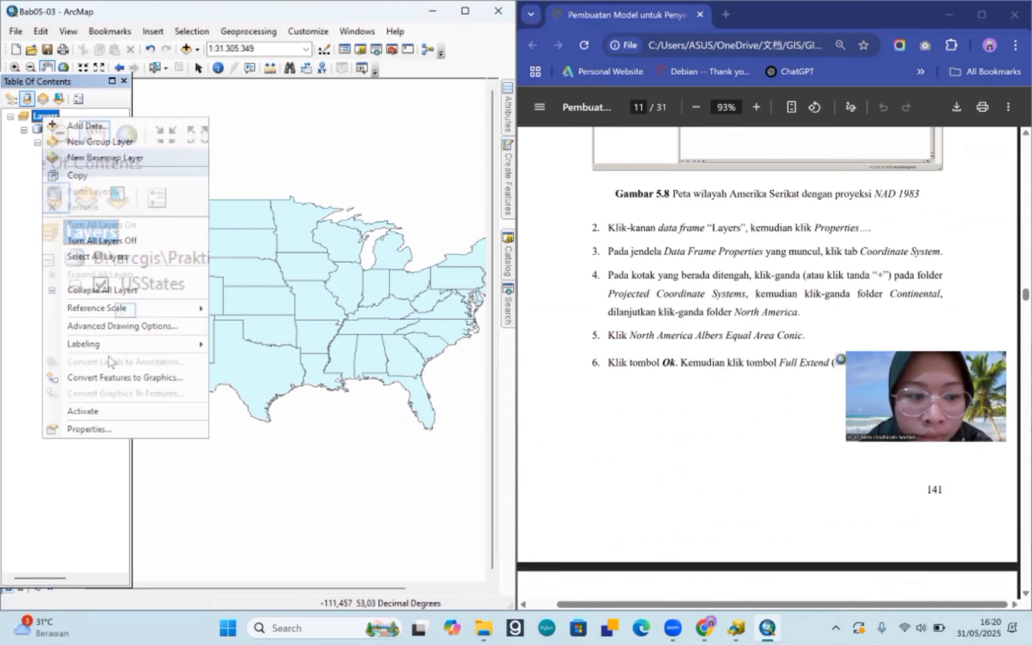
{"action": "left_click", "coordinate": [156, 427]}
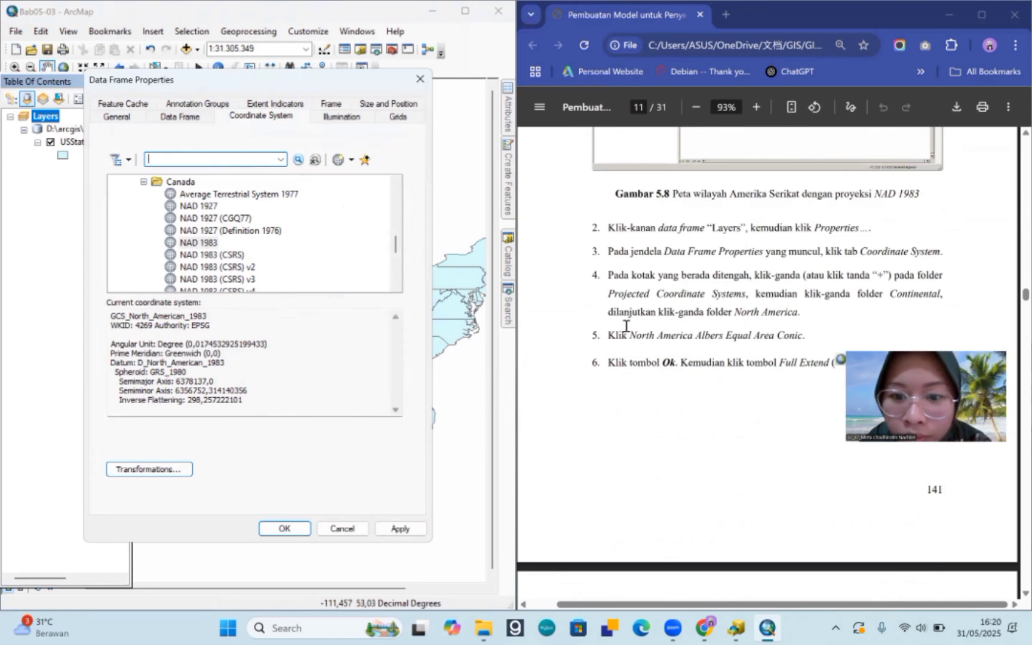
{"action": "scroll", "coordinate": [626, 326], "scroll_direction": "down", "scroll_amount": 2}
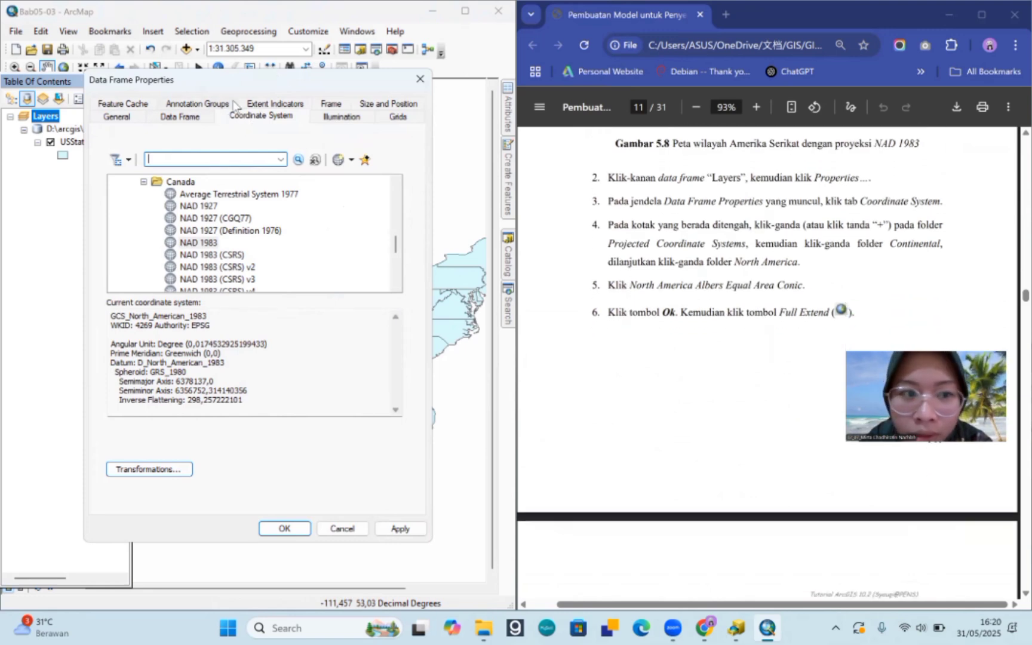
{"action": "left_click", "coordinate": [180, 117]}
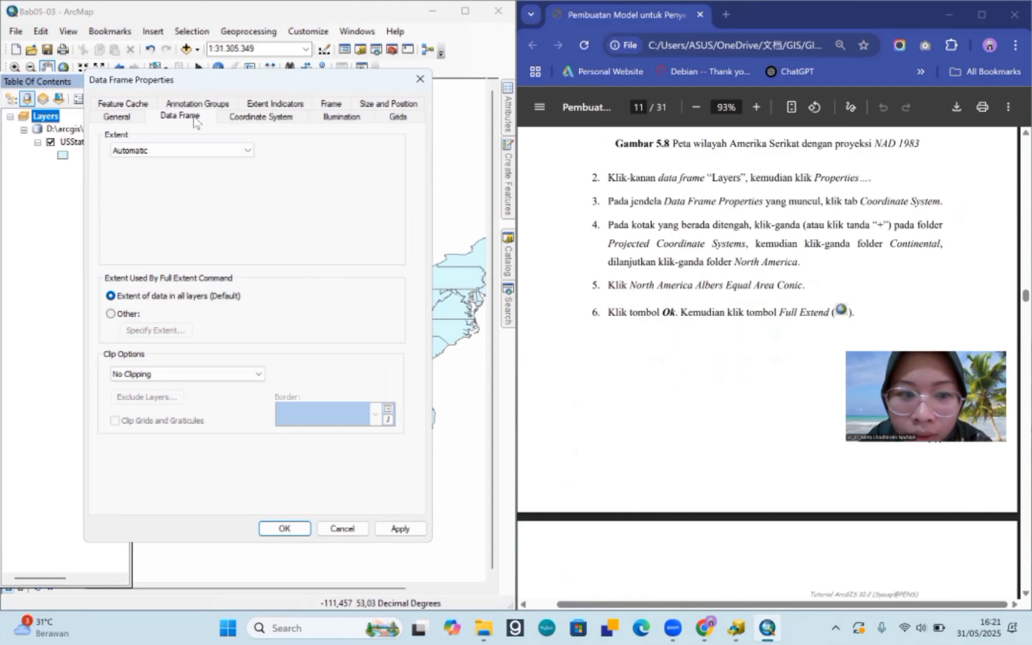
{"action": "left_click", "coordinate": [242, 118]}
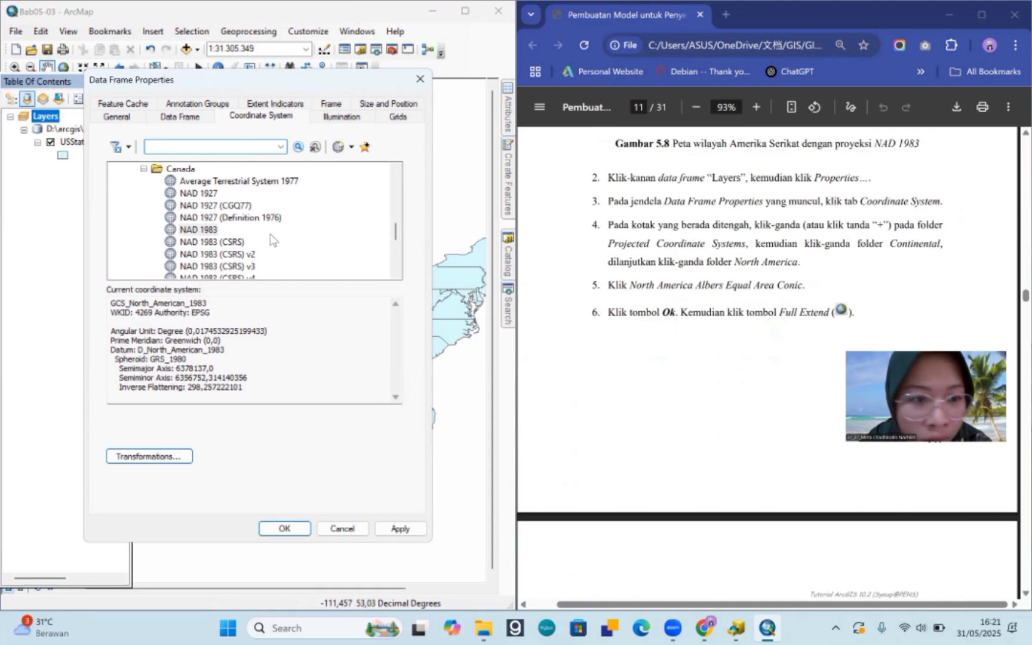
Step: Set the Layers data frame's projection to North America Albers Equal Area Conic from the Continental, North America projected coordinate systems
{"action": "scroll", "coordinate": [231, 192], "scroll_direction": "up", "scroll_amount": 10}
{"action": "scroll", "coordinate": [222, 190], "scroll_direction": "down", "scroll_amount": 5}
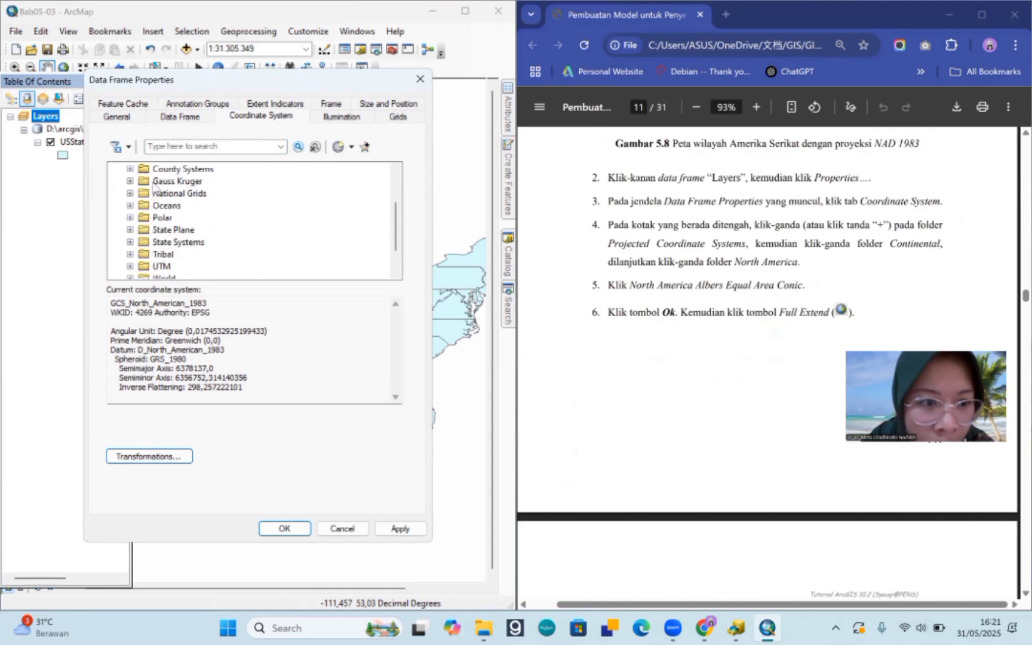
{"action": "scroll", "coordinate": [145, 187], "scroll_direction": "up", "scroll_amount": 1}
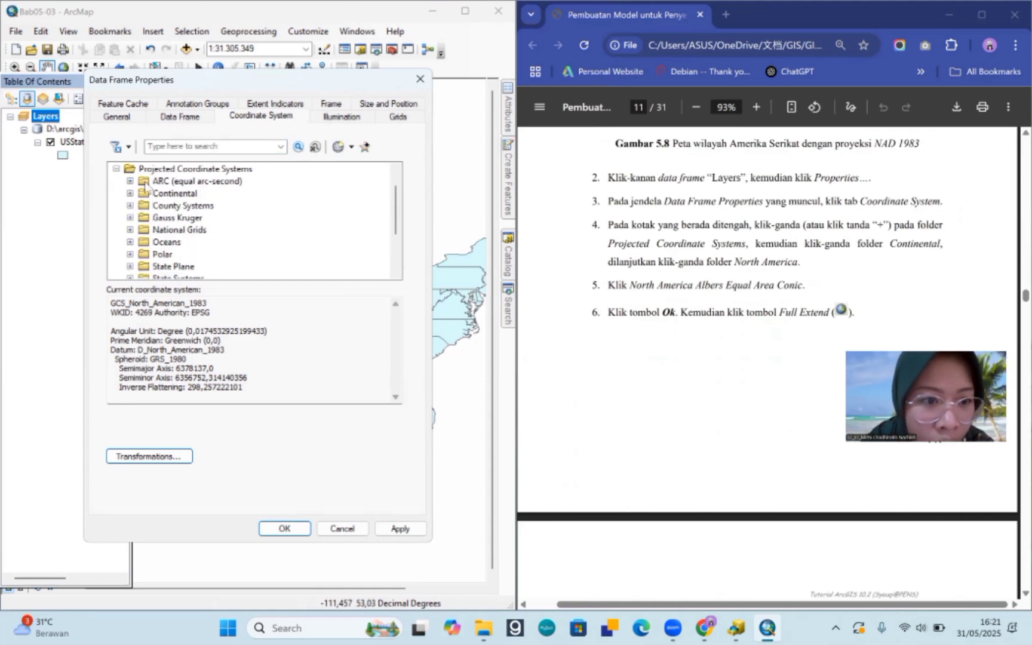
{"action": "left_click", "coordinate": [130, 193]}
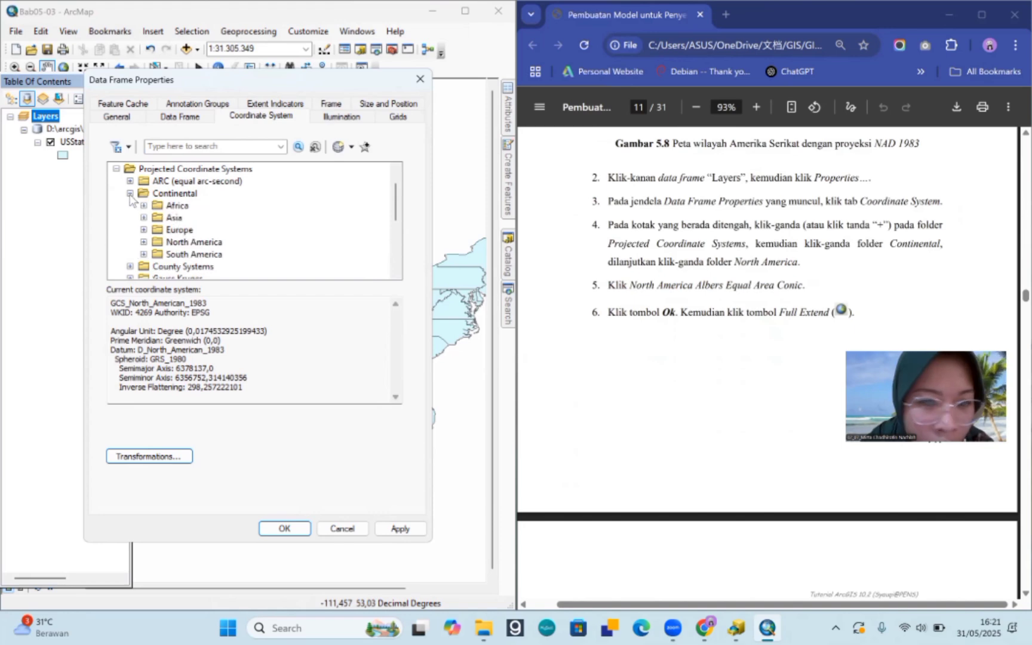
{"action": "left_click", "coordinate": [143, 241]}
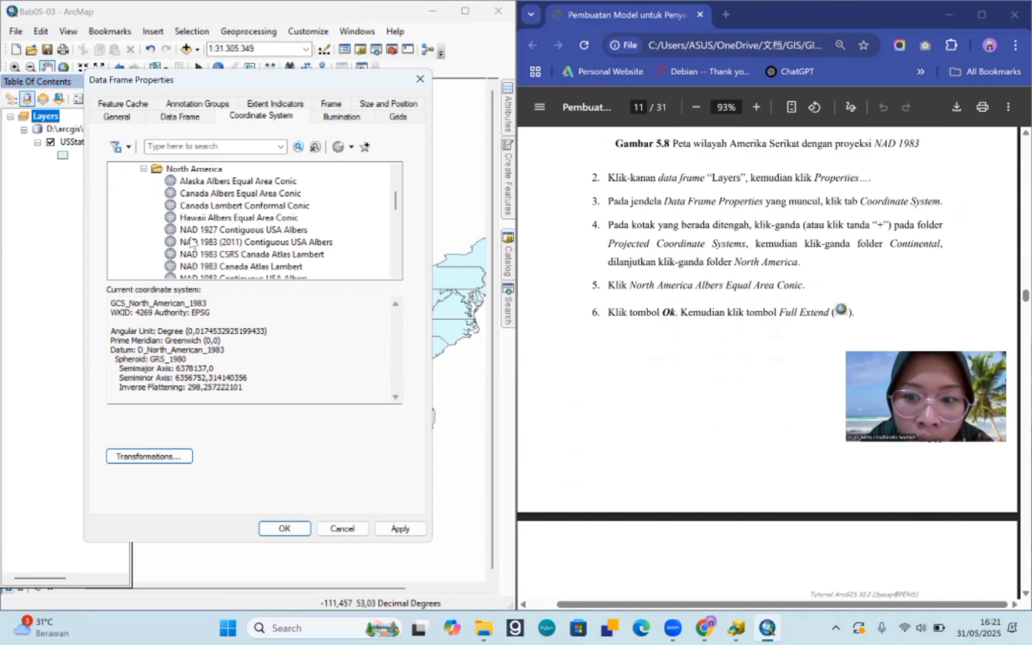
{"action": "scroll", "coordinate": [213, 248], "scroll_direction": "down", "scroll_amount": 2}
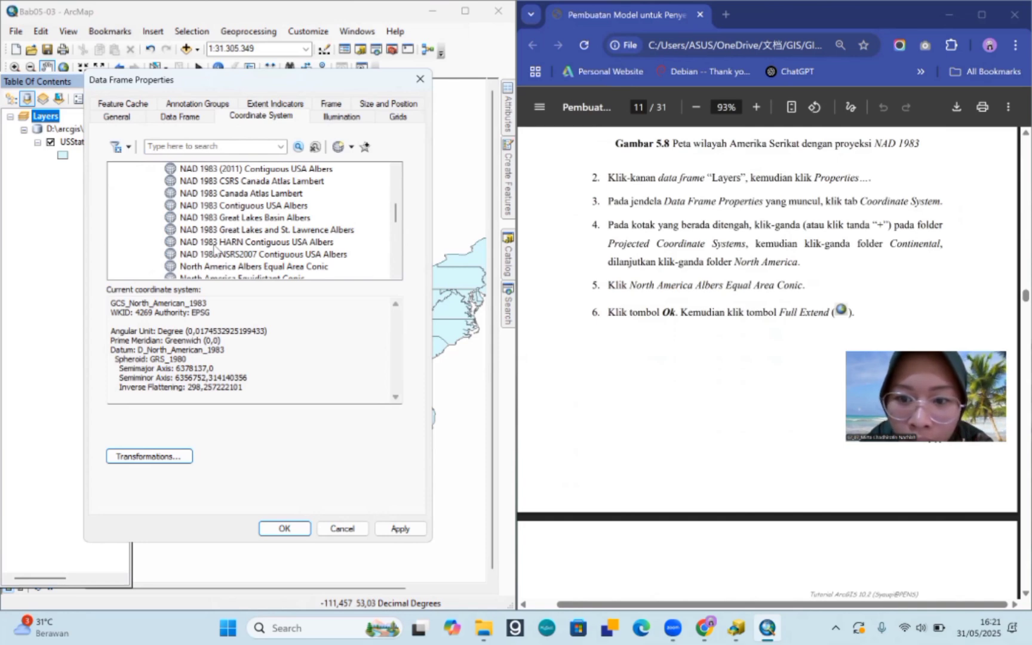
{"action": "scroll", "coordinate": [218, 212], "scroll_direction": "up", "scroll_amount": 2}
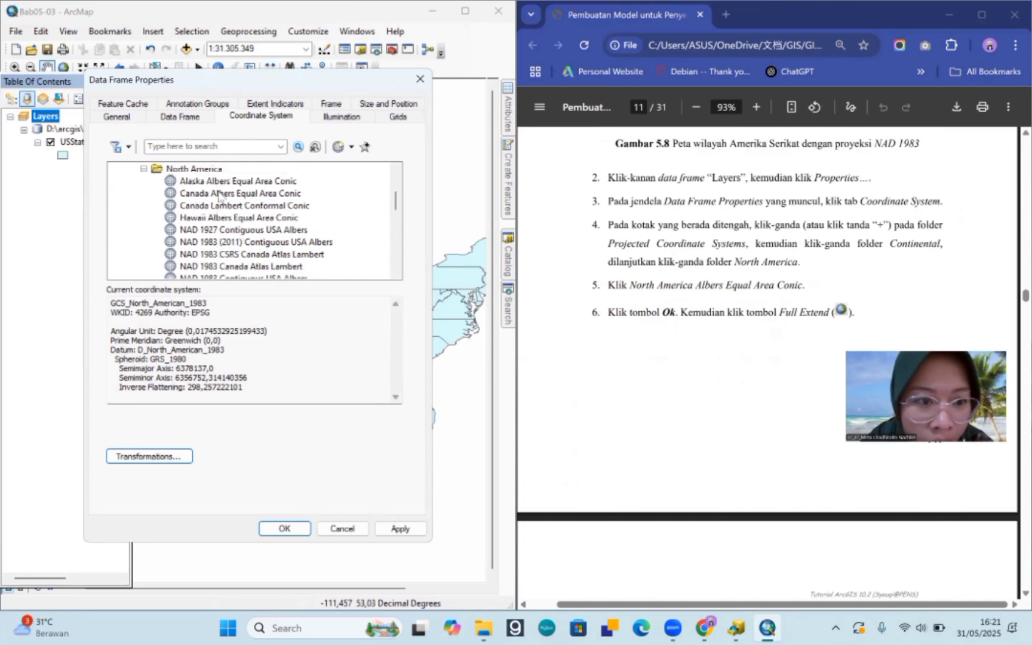
{"action": "scroll", "coordinate": [222, 209], "scroll_direction": "down", "scroll_amount": 4}
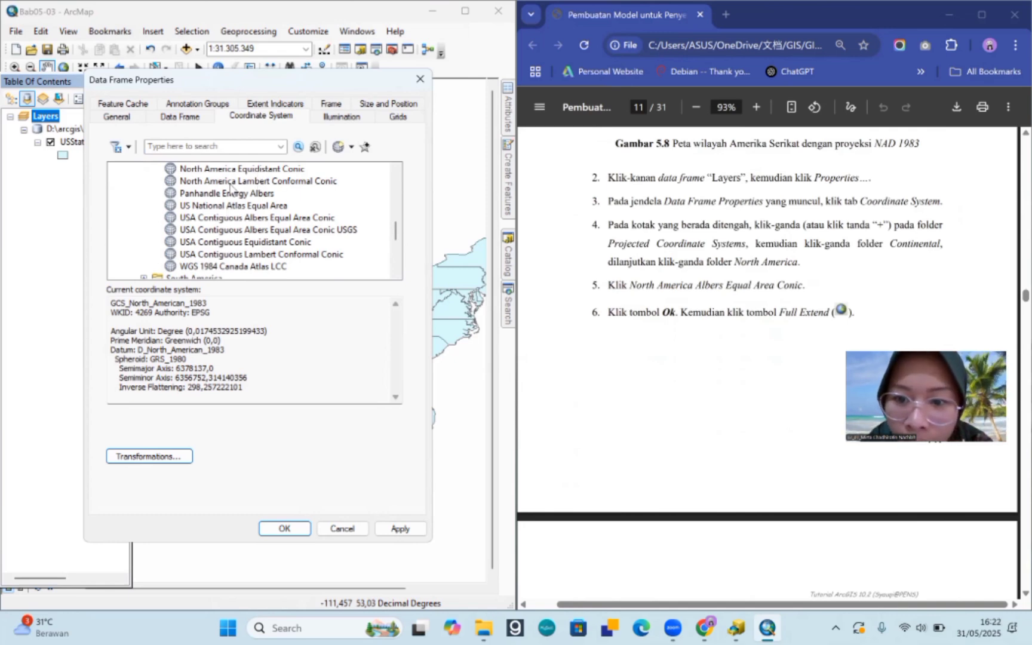
{"action": "scroll", "coordinate": [251, 191], "scroll_direction": "up", "scroll_amount": 1}
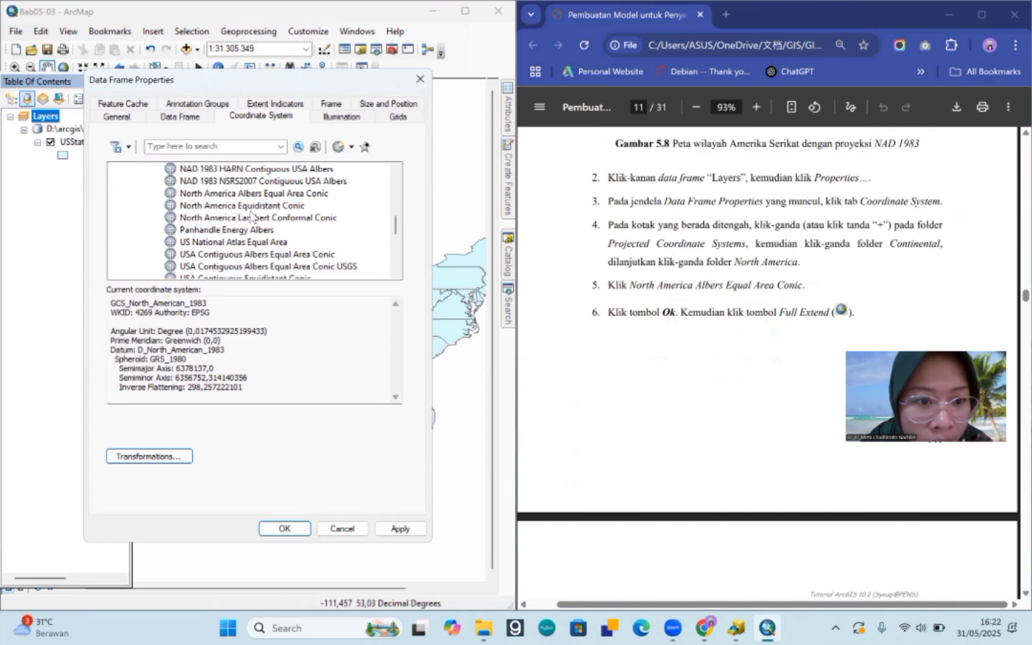
{"action": "left_click", "coordinate": [264, 194]}
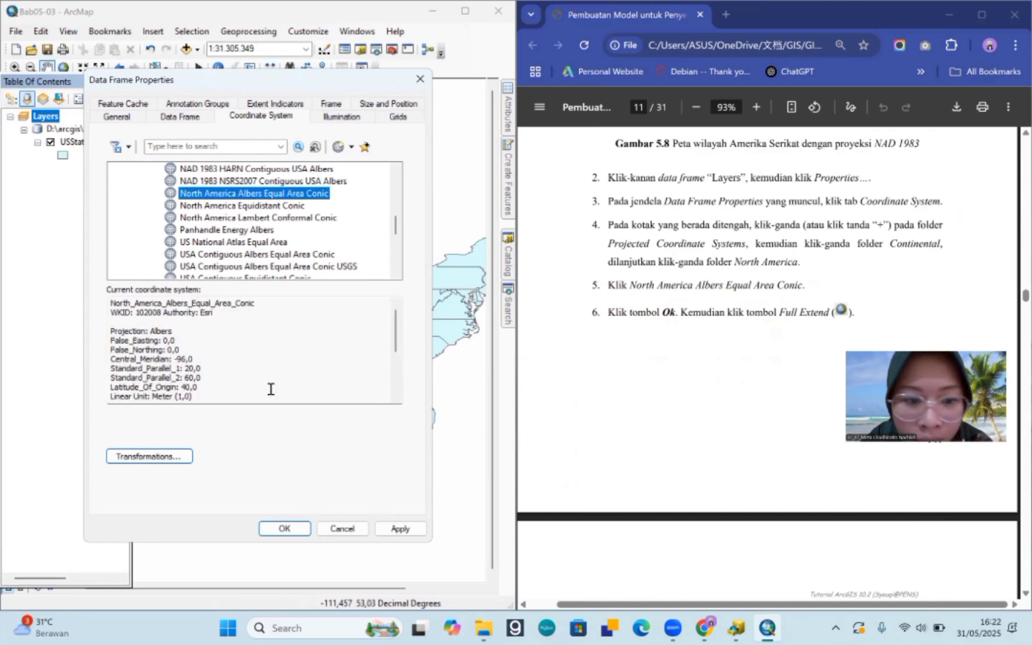
{"action": "left_click", "coordinate": [290, 529]}
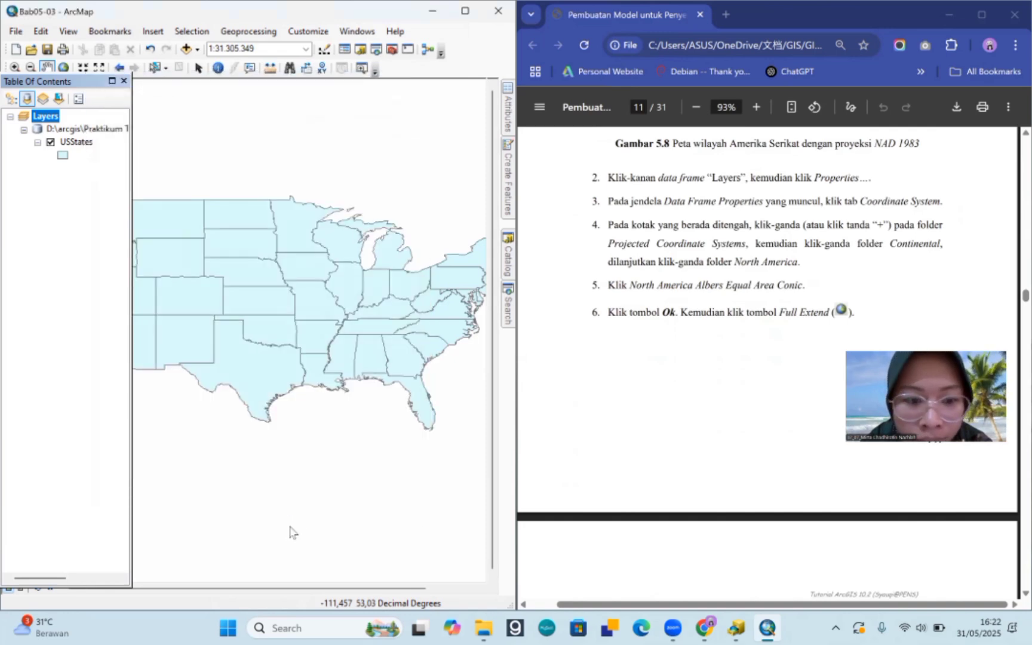
Step: Show the reprojected United States map at full extent, check it against Gambar 5.9 and pan it further into view
{"action": "left_click", "coordinate": [63, 66]}
{"action": "scroll", "coordinate": [660, 312], "scroll_direction": "down", "scroll_amount": 8}
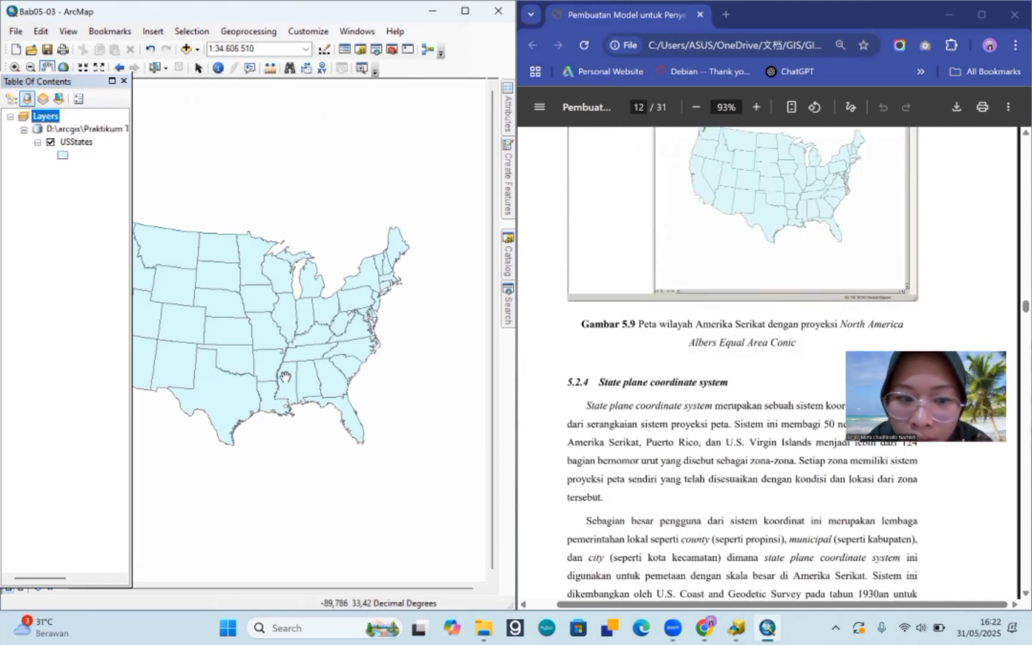
{"action": "left_click_drag", "start_coordinate": [284, 377], "coordinate": [326, 345]}
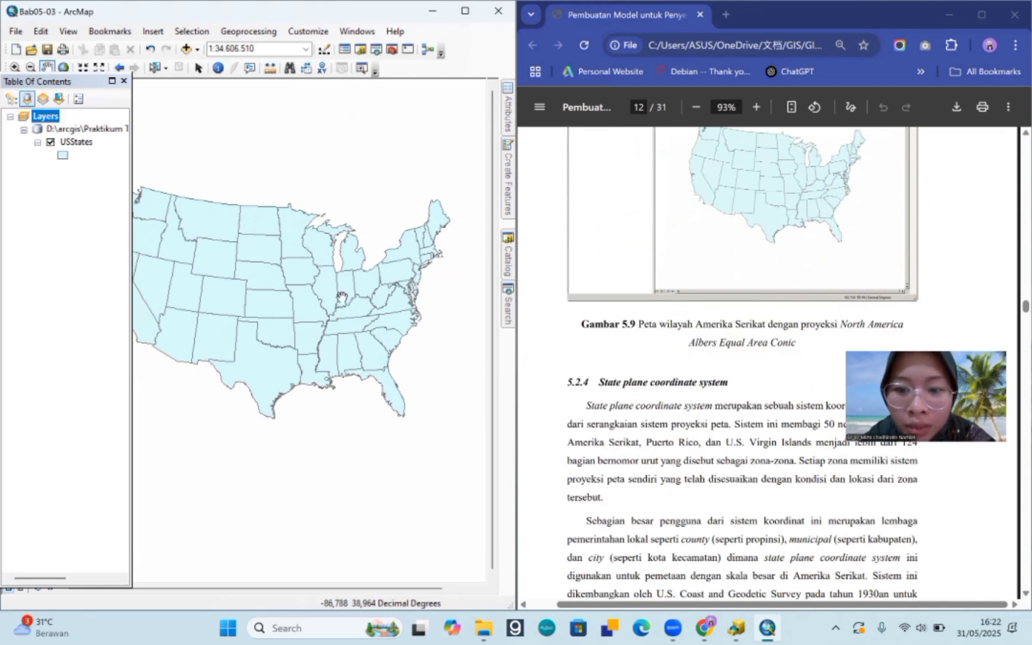
Step: Read section 5.2.4 on the state plane coordinate system and open its ngs.noaa.gov/TOOLS/spc.shtml link in a new tab
{"action": "scroll", "coordinate": [619, 358], "scroll_direction": "down", "scroll_amount": 6}
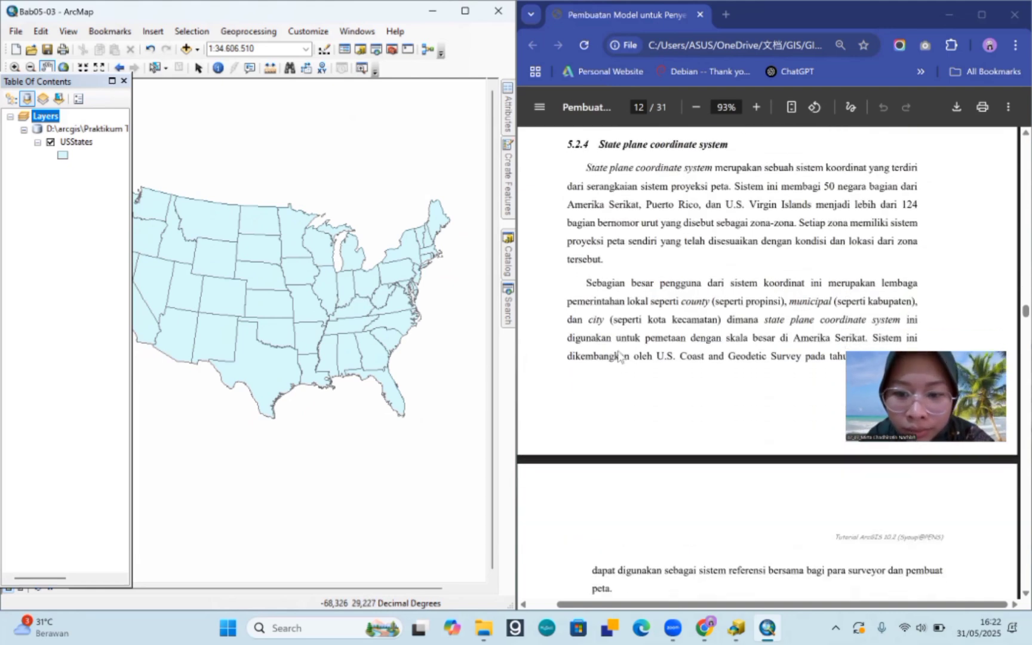
{"action": "scroll", "coordinate": [618, 357], "scroll_direction": "down", "scroll_amount": 6}
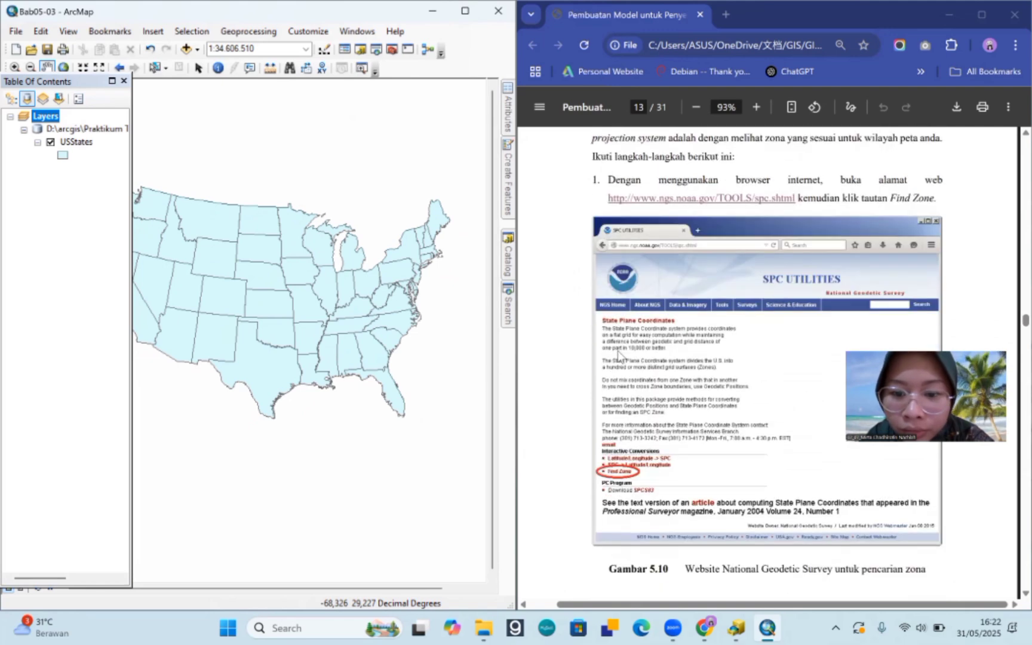
{"action": "scroll", "coordinate": [619, 356], "scroll_direction": "up", "scroll_amount": 9}
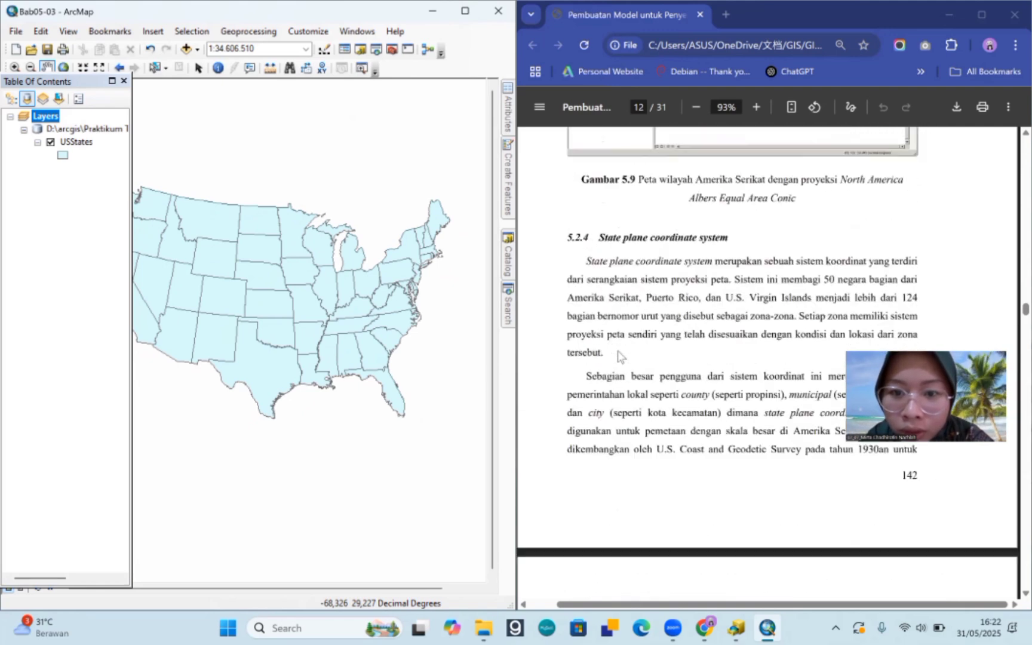
{"action": "scroll", "coordinate": [602, 247], "scroll_direction": "down", "scroll_amount": 7}
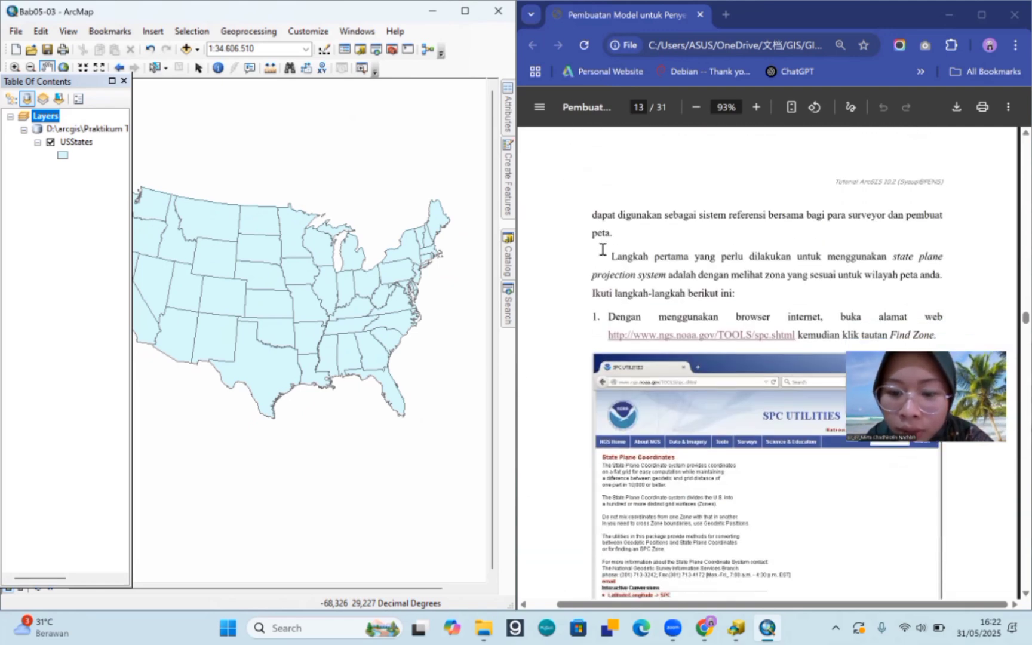
{"action": "right_click", "coordinate": [661, 284]}
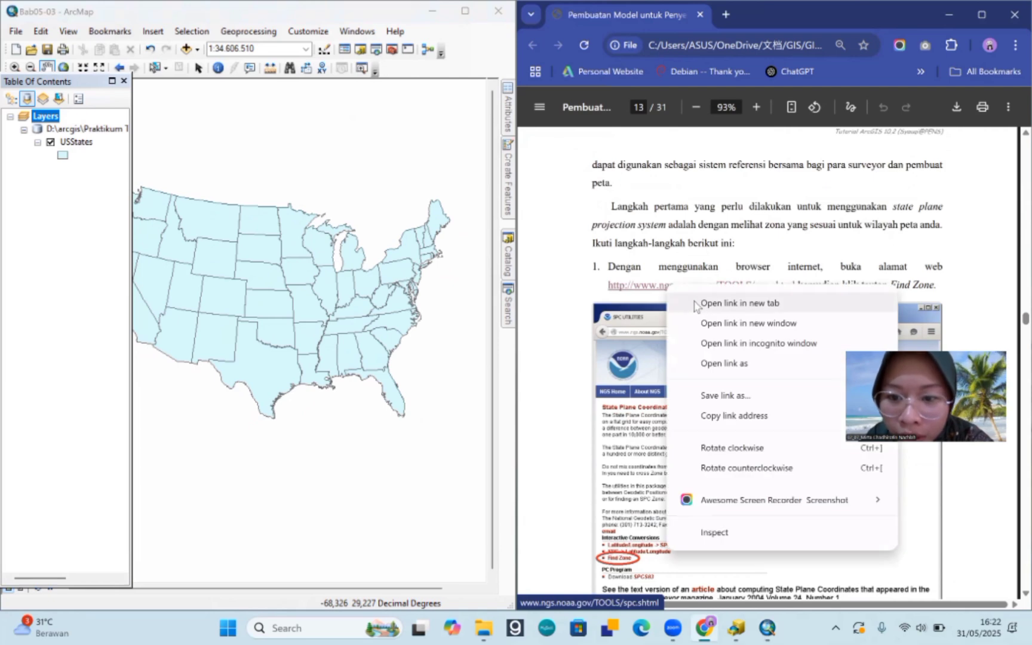
{"action": "left_click", "coordinate": [696, 303]}
{"action": "scroll", "coordinate": [769, 375], "scroll_direction": "down", "scroll_amount": 2}
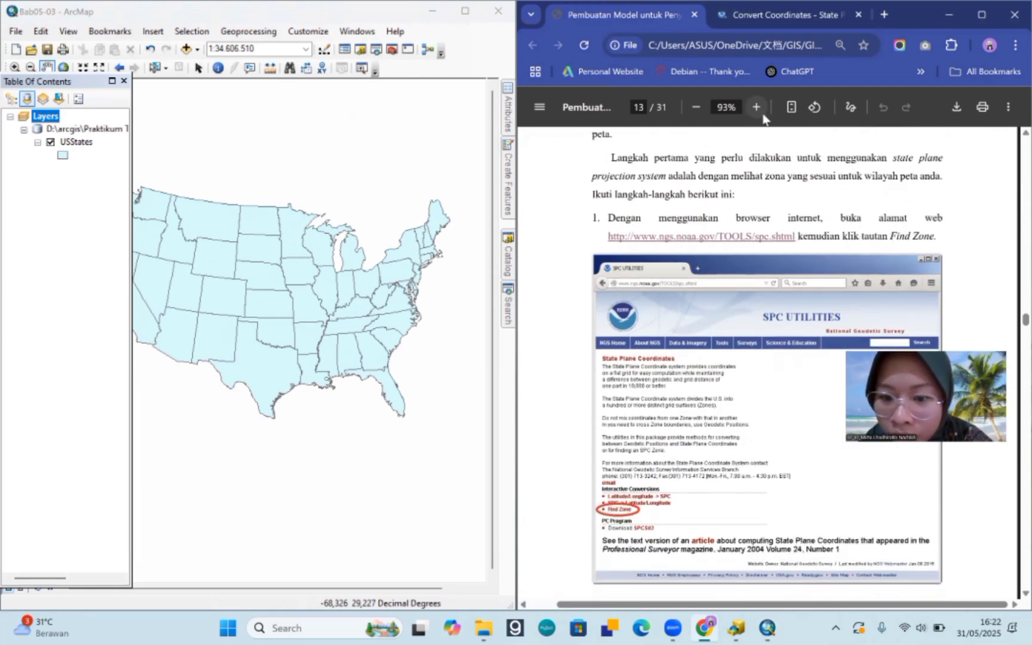
{"action": "left_click", "coordinate": [748, 20]}
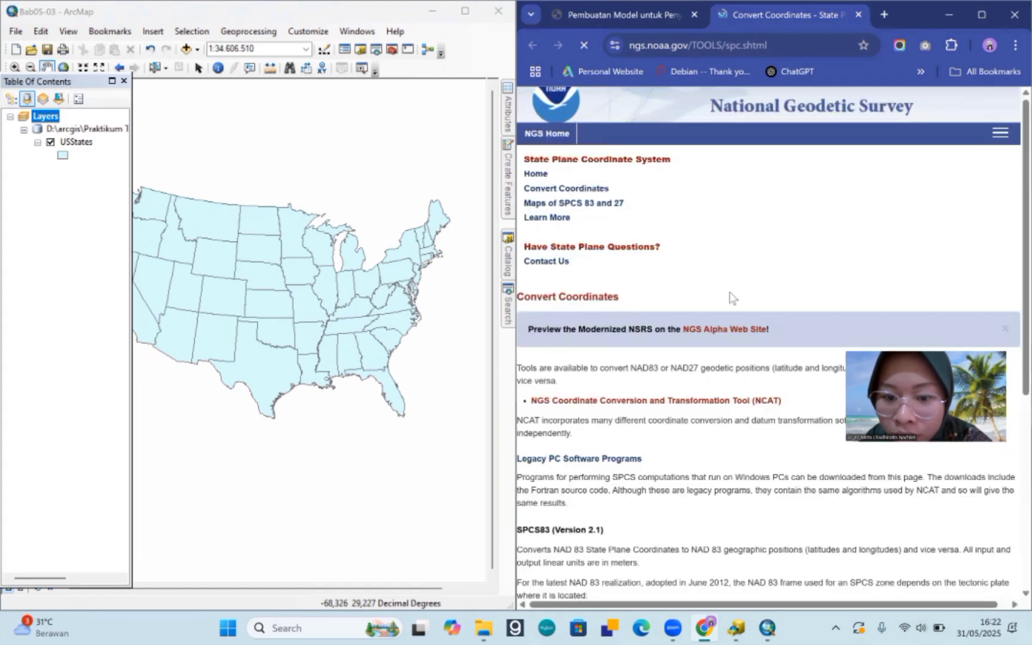
Step: Look through the National Geodetic Survey's Convert Coordinates page, dismiss the translation offer and return to the tutorial
{"action": "scroll", "coordinate": [730, 296], "scroll_direction": "down", "scroll_amount": 2}
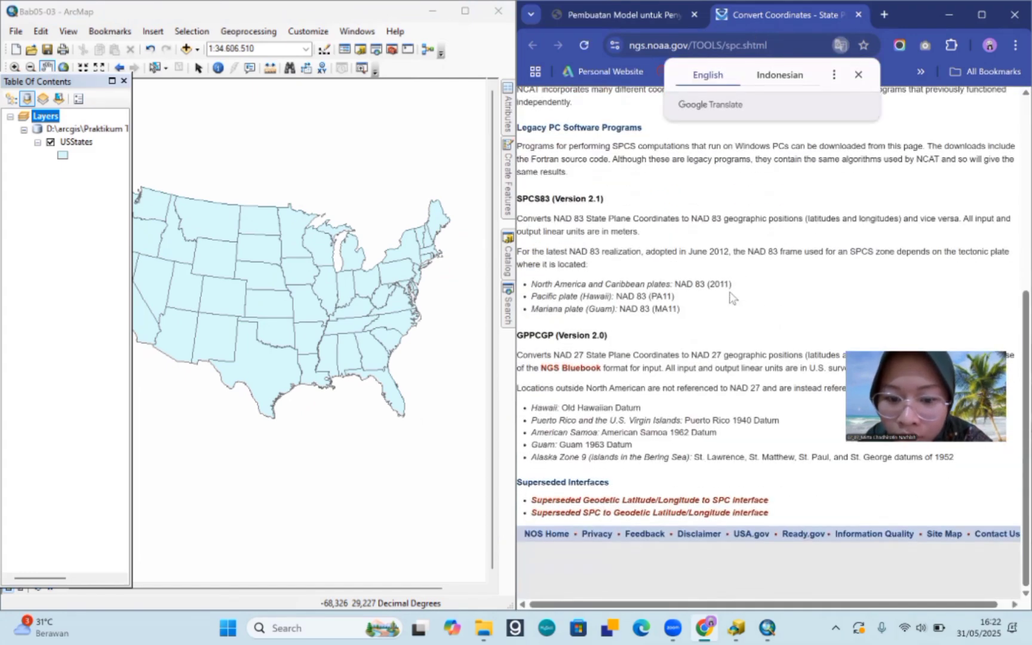
{"action": "scroll", "coordinate": [730, 297], "scroll_direction": "up", "scroll_amount": 5}
{"action": "left_click", "coordinate": [859, 75]}
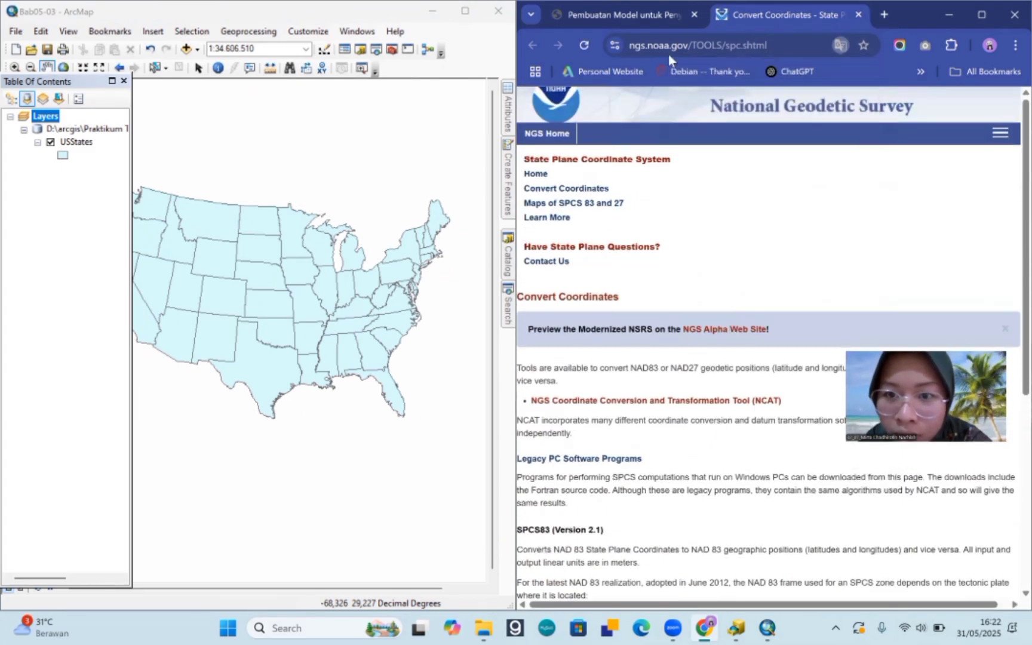
{"action": "left_click", "coordinate": [626, 17]}
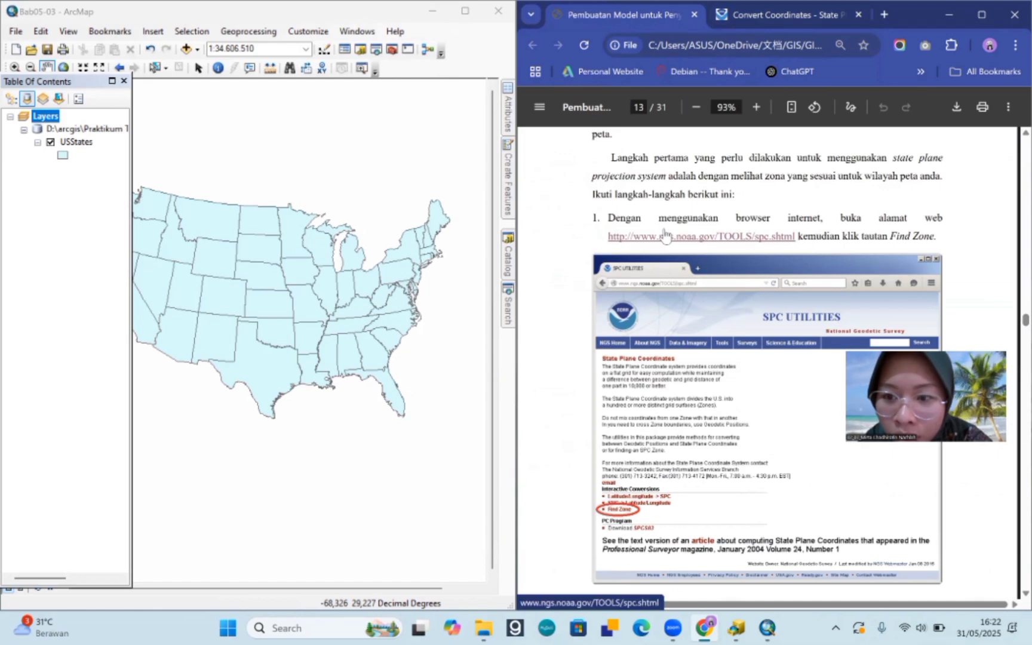
Step: Read section 5.2.5 of the tutorial on adding state plane layers, including its first steps for the Munic and Tracts feature classes
{"action": "scroll", "coordinate": [666, 236], "scroll_direction": "down", "scroll_amount": 10}
{"action": "scroll", "coordinate": [665, 236], "scroll_direction": "down", "scroll_amount": 6}
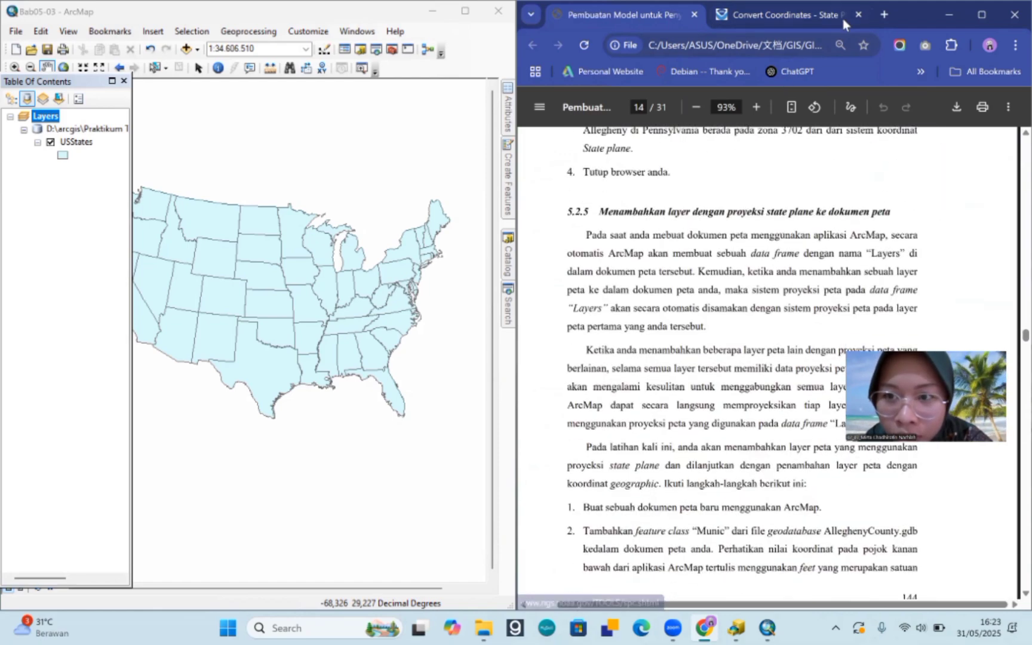
{"action": "scroll", "coordinate": [602, 215], "scroll_direction": "down", "scroll_amount": 3}
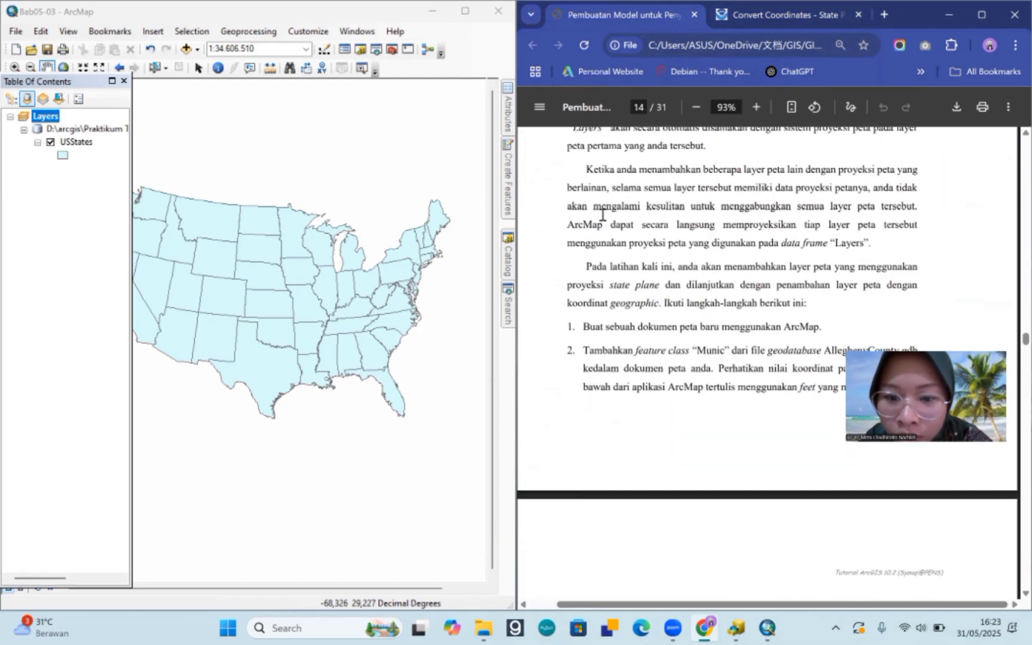
{"action": "scroll", "coordinate": [603, 206], "scroll_direction": "up", "scroll_amount": 2}
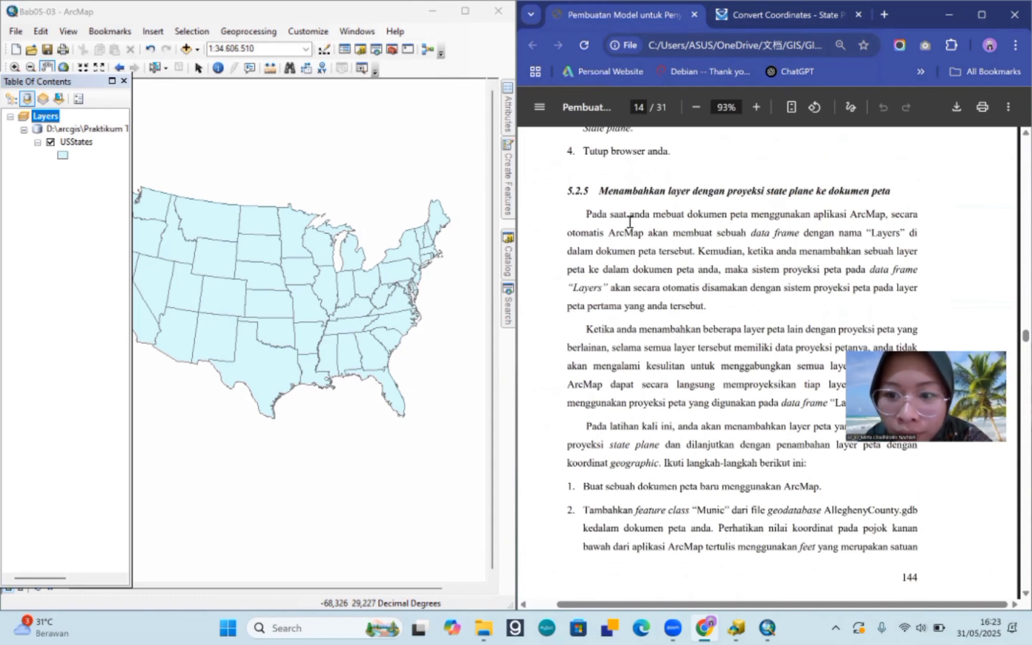
{"action": "scroll", "coordinate": [630, 222], "scroll_direction": "down", "scroll_amount": 5}
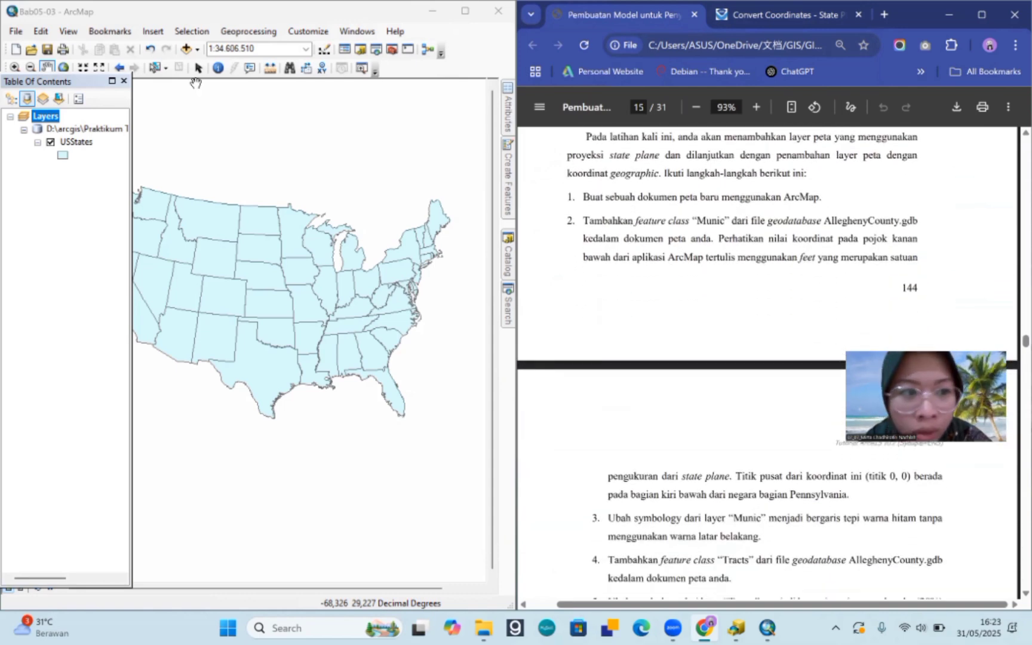
Step: Create a new map document from the Blank Map template, discarding the changes to Bab05-03
{"action": "left_click", "coordinate": [15, 31]}
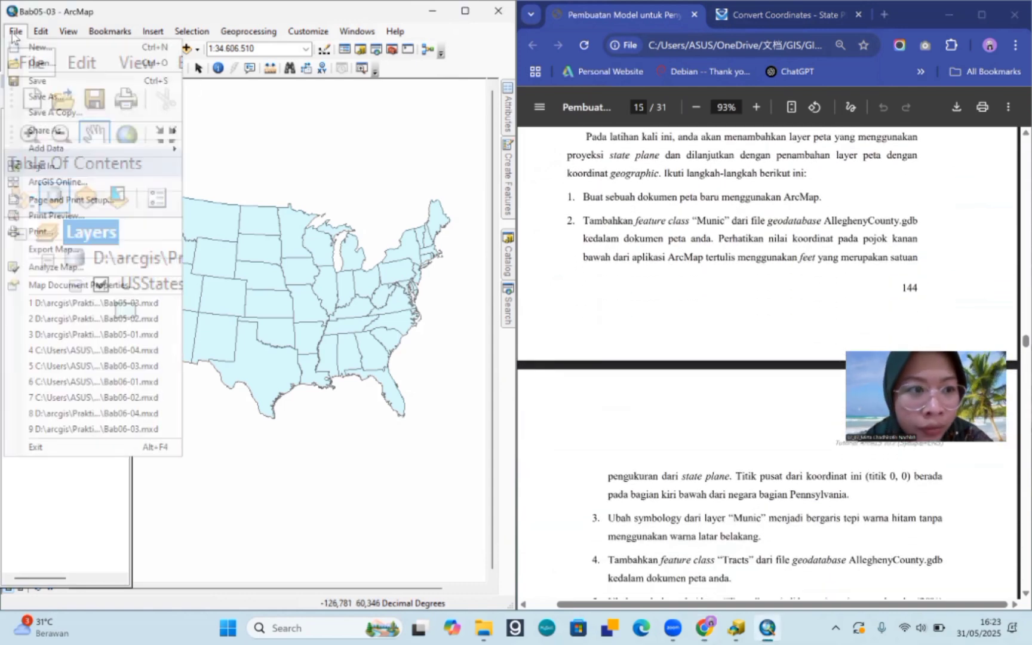
{"action": "left_click", "coordinate": [62, 54]}
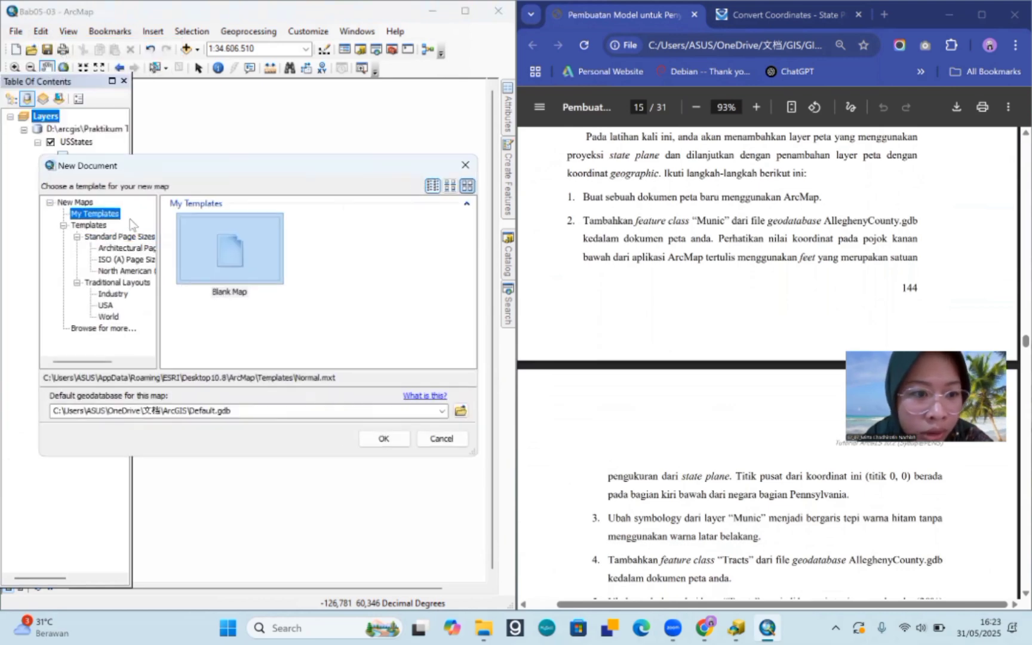
{"action": "left_click", "coordinate": [383, 438]}
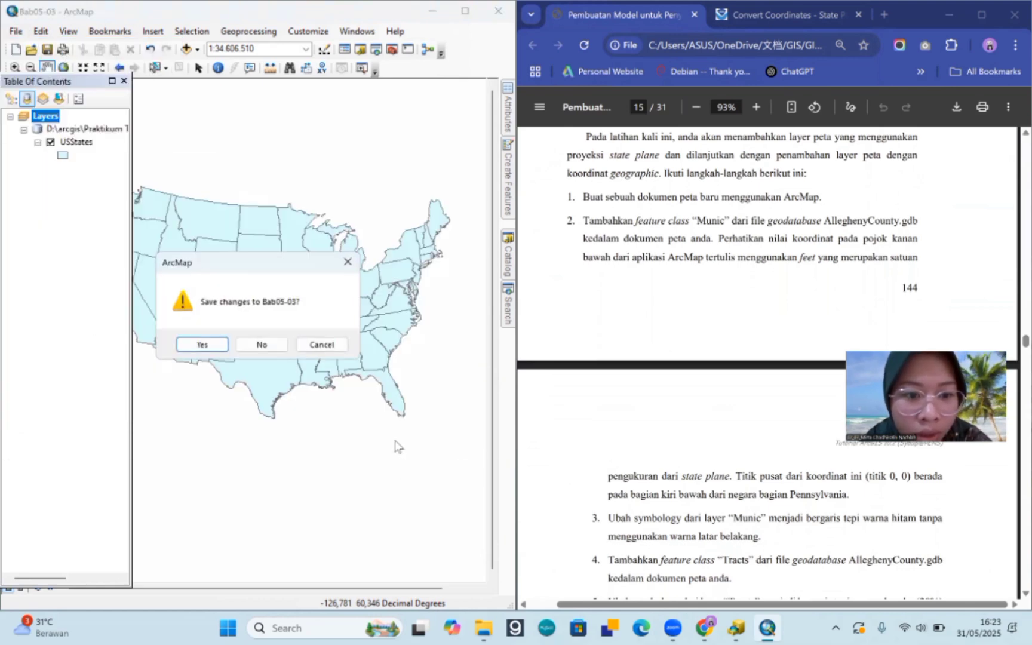
{"action": "left_click", "coordinate": [264, 344]}
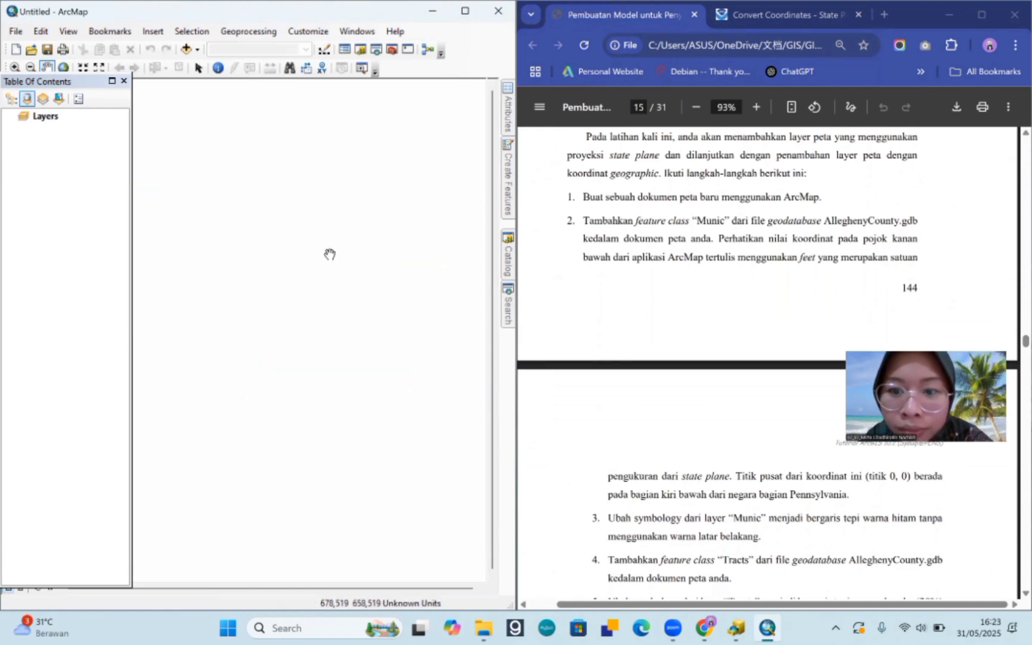
Step: Add the Munic feature class from AlleghenyCounty.gdb in the Others folder to the Layers data frame
{"action": "right_click", "coordinate": [43, 117]}
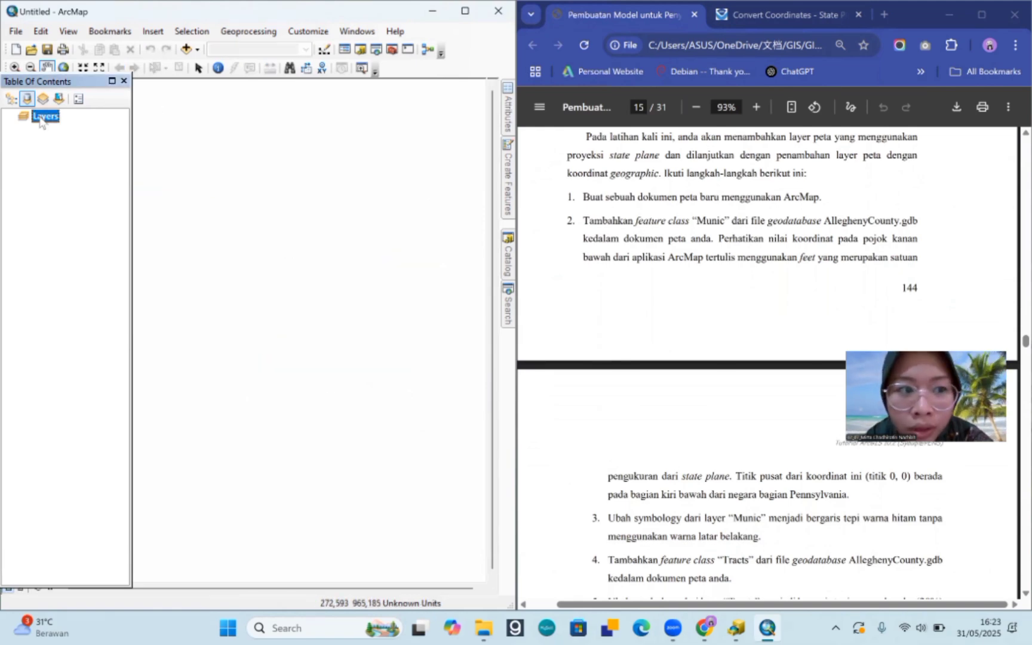
{"action": "left_click", "coordinate": [49, 126]}
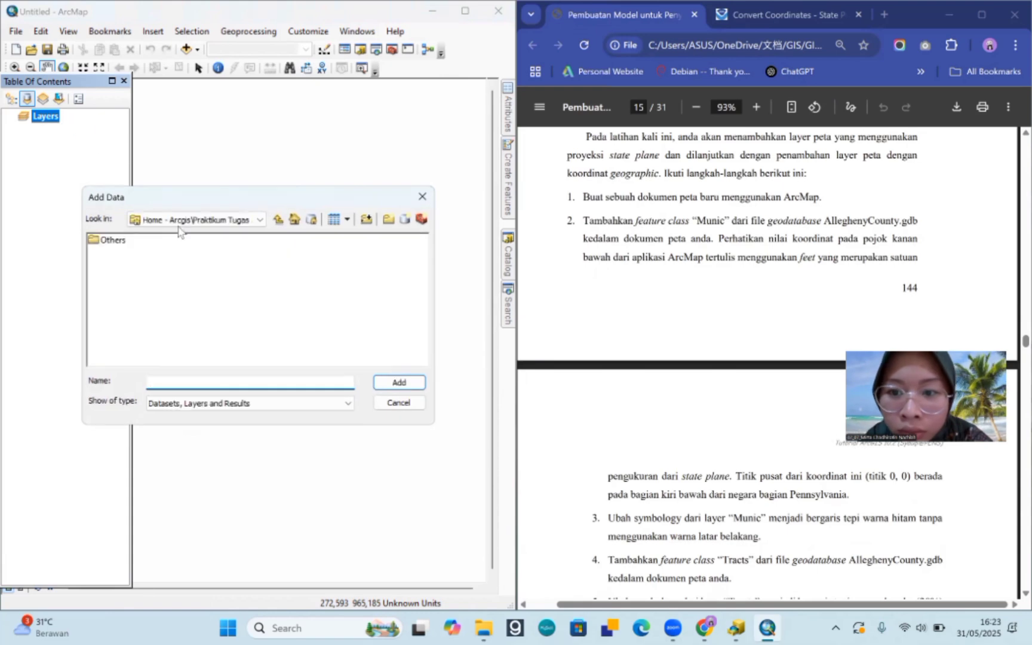
{"action": "double_click", "coordinate": [113, 240]}
{"action": "left_click", "coordinate": [160, 253]}
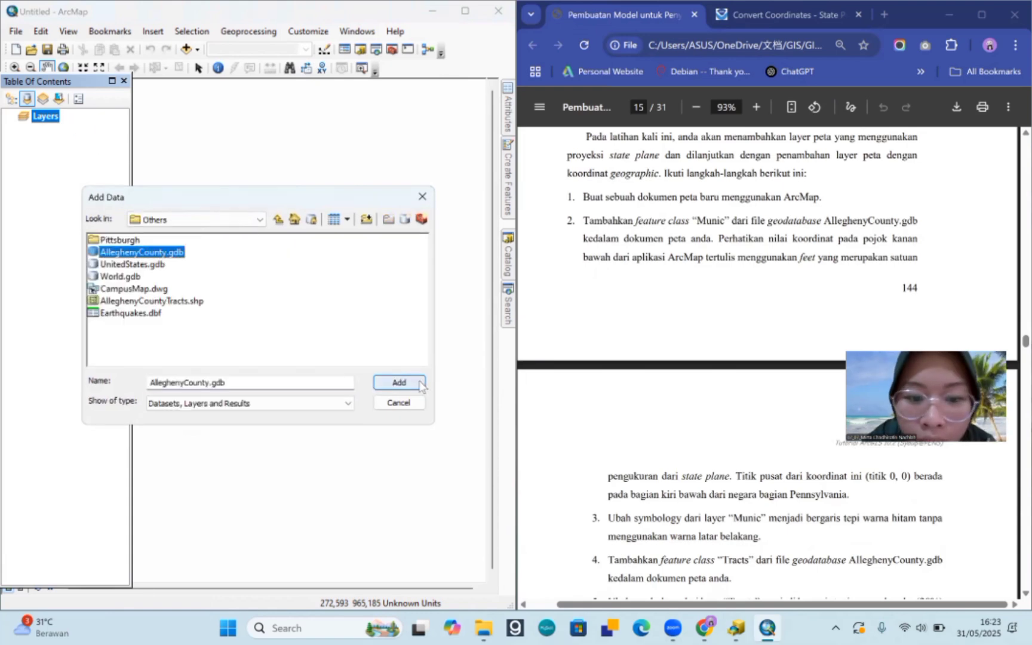
{"action": "left_click", "coordinate": [399, 382]}
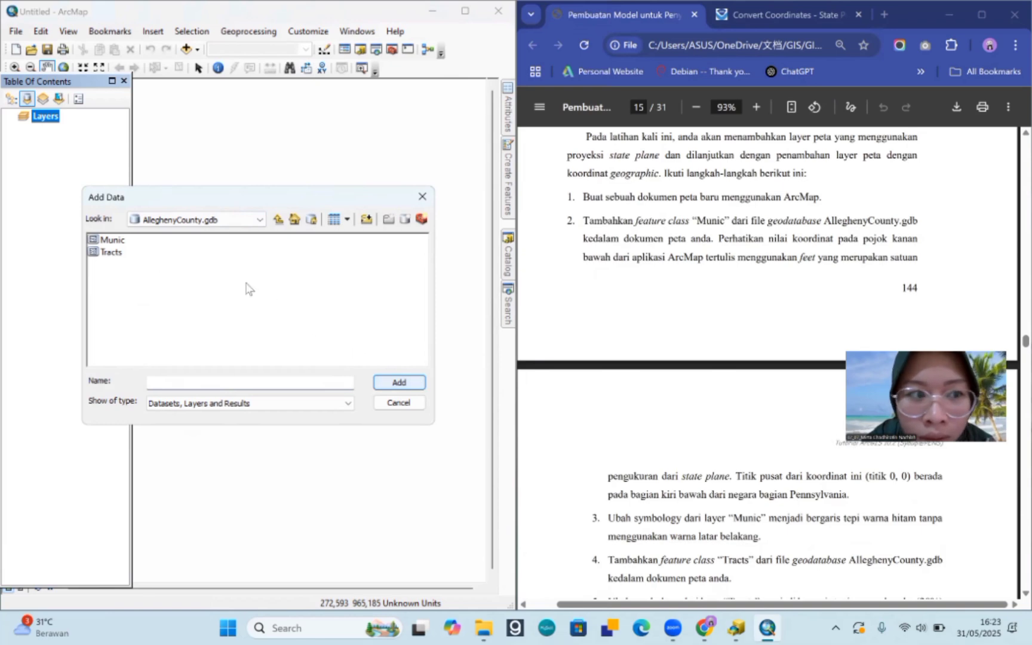
{"action": "left_click", "coordinate": [122, 239]}
{"action": "left_click", "coordinate": [410, 389]}
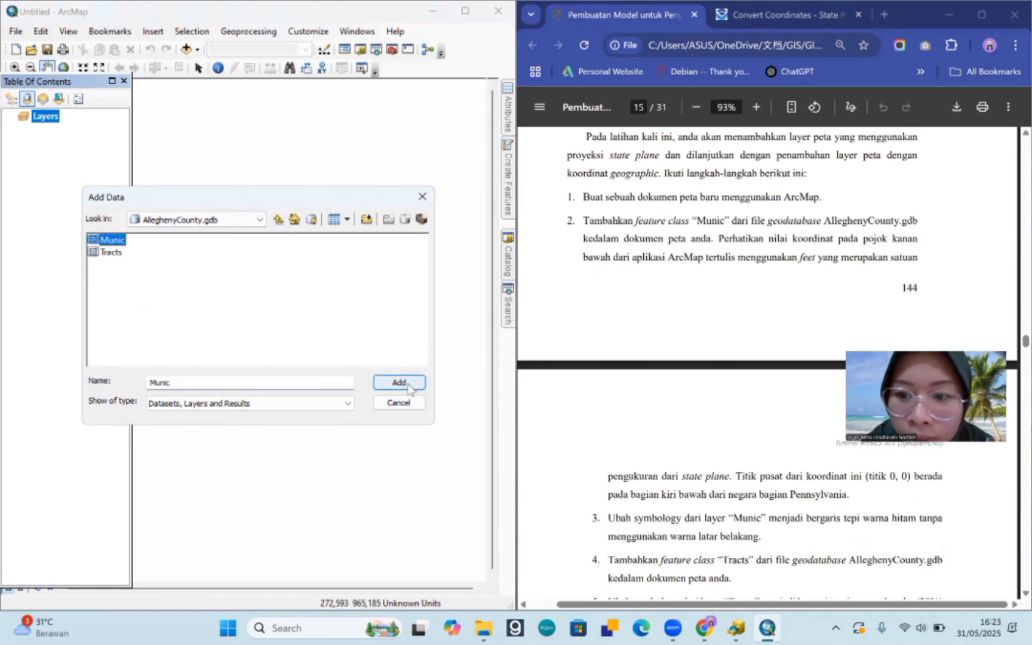
Step: Finish adding the Munic layer, check the coordinate units in the enlarged map window, and restore the side-by-side layout with the tutorial
{"action": "left_click", "coordinate": [409, 389]}
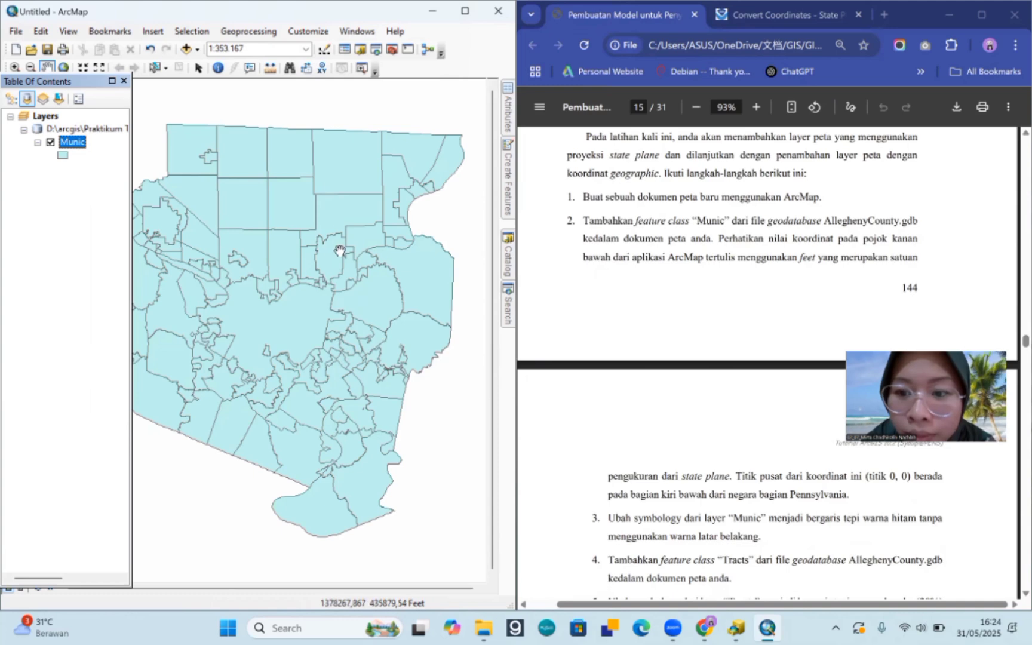
{"action": "left_click", "coordinate": [466, 13]}
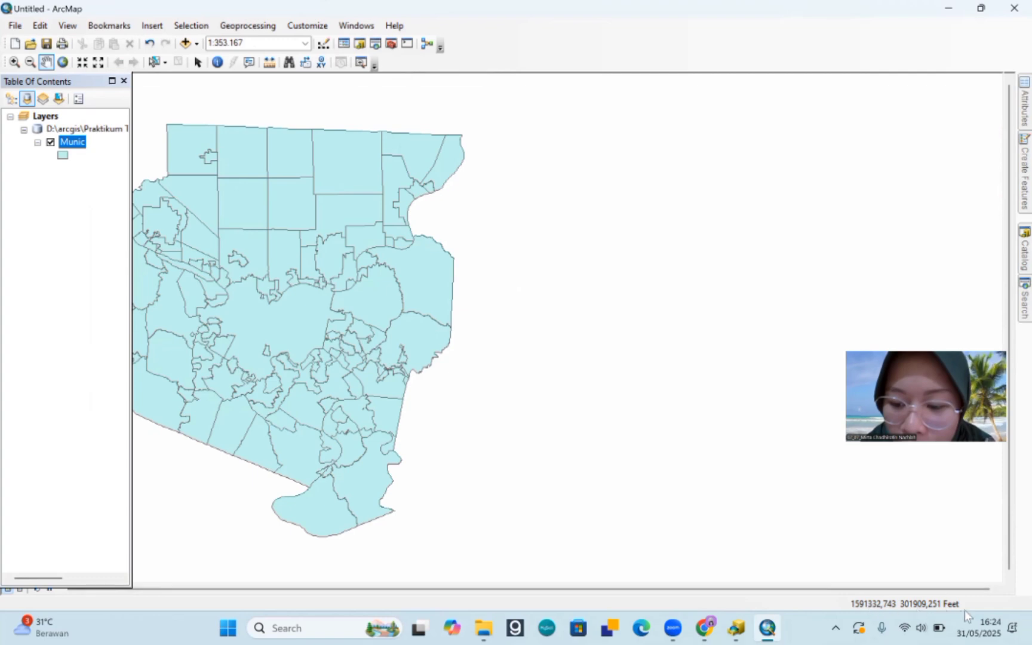
{"action": "mouse_move", "coordinate": [981, 8]}
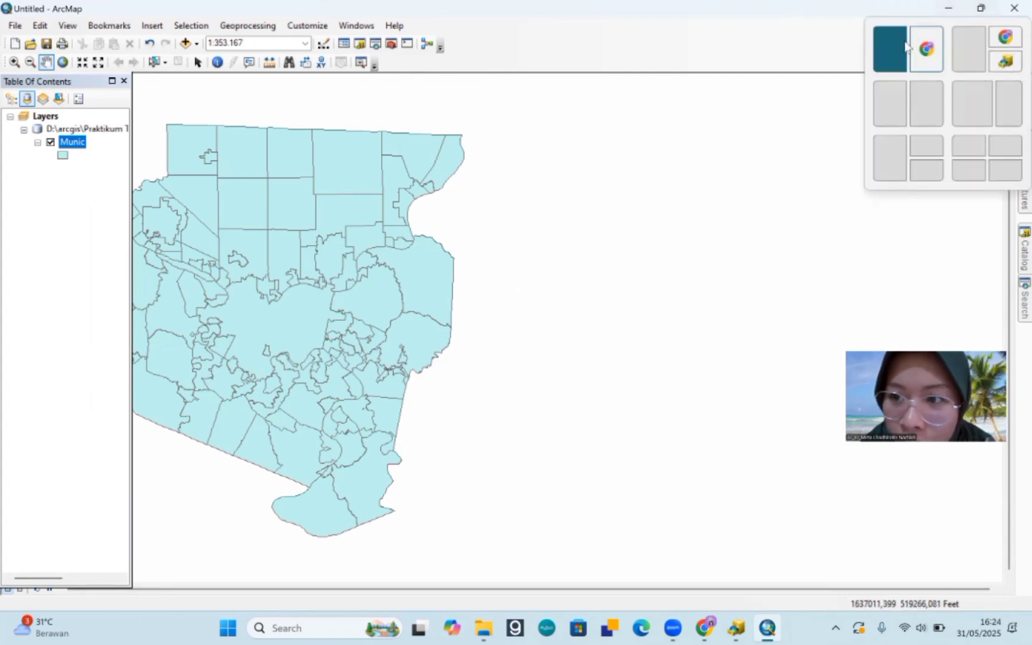
{"action": "left_click", "coordinate": [892, 45]}
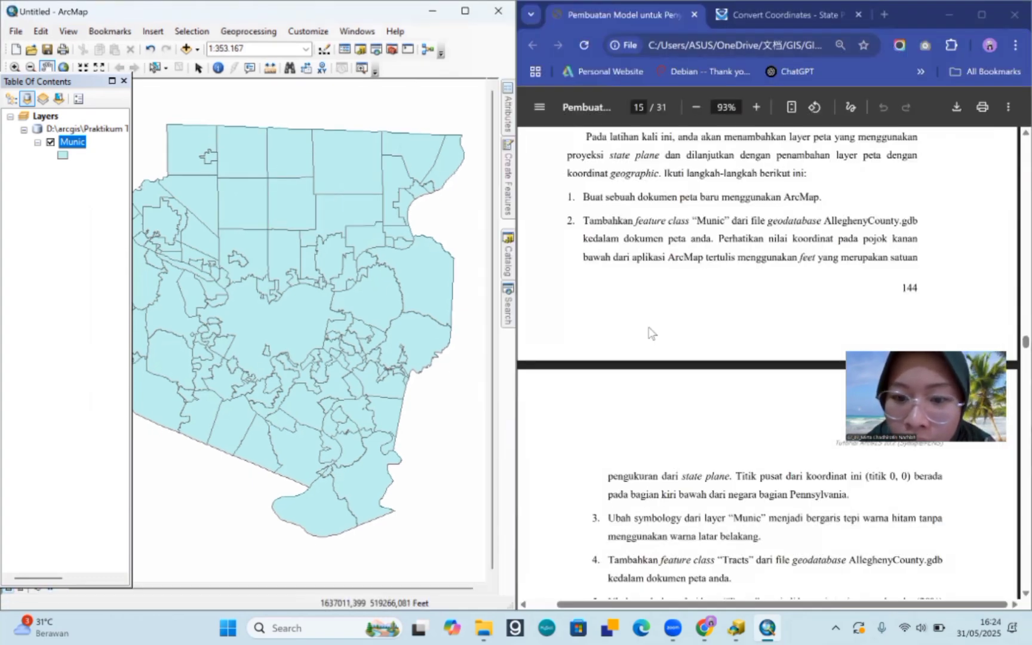
Step: Change the Munic layer's single symbol to no fill color with a black outline
{"action": "scroll", "coordinate": [682, 377], "scroll_direction": "down", "scroll_amount": 5}
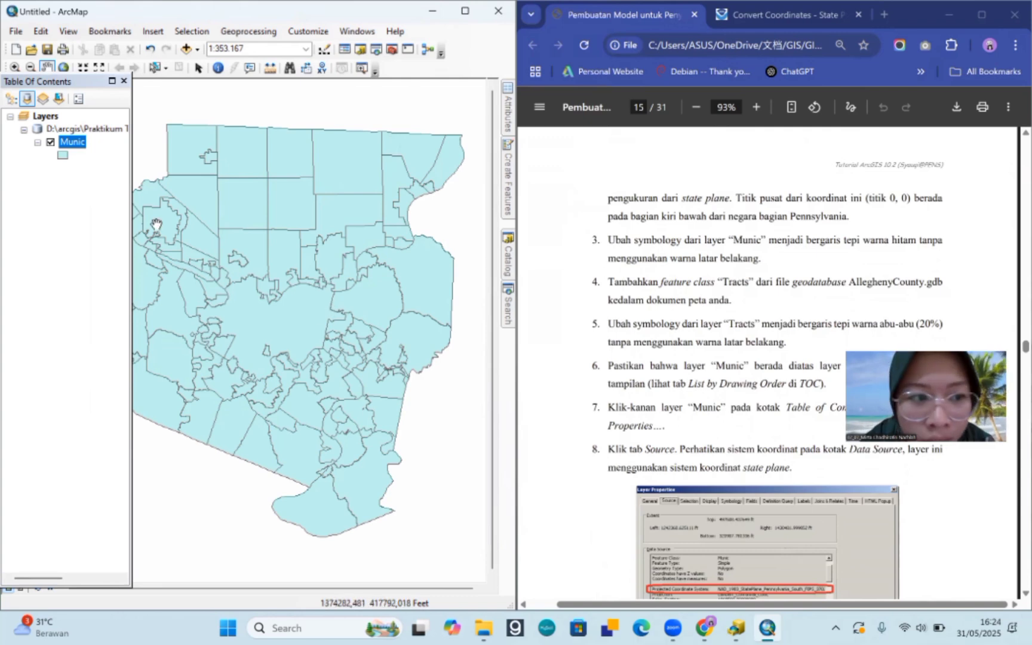
{"action": "left_click", "coordinate": [67, 140]}
{"action": "right_click", "coordinate": [67, 141]}
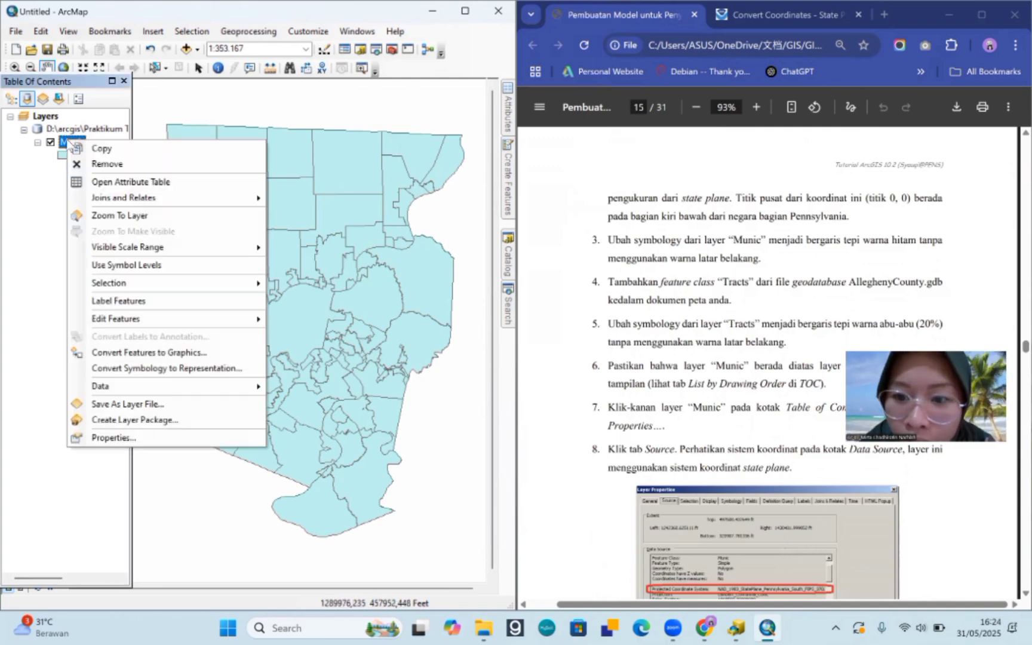
{"action": "left_click", "coordinate": [162, 437]}
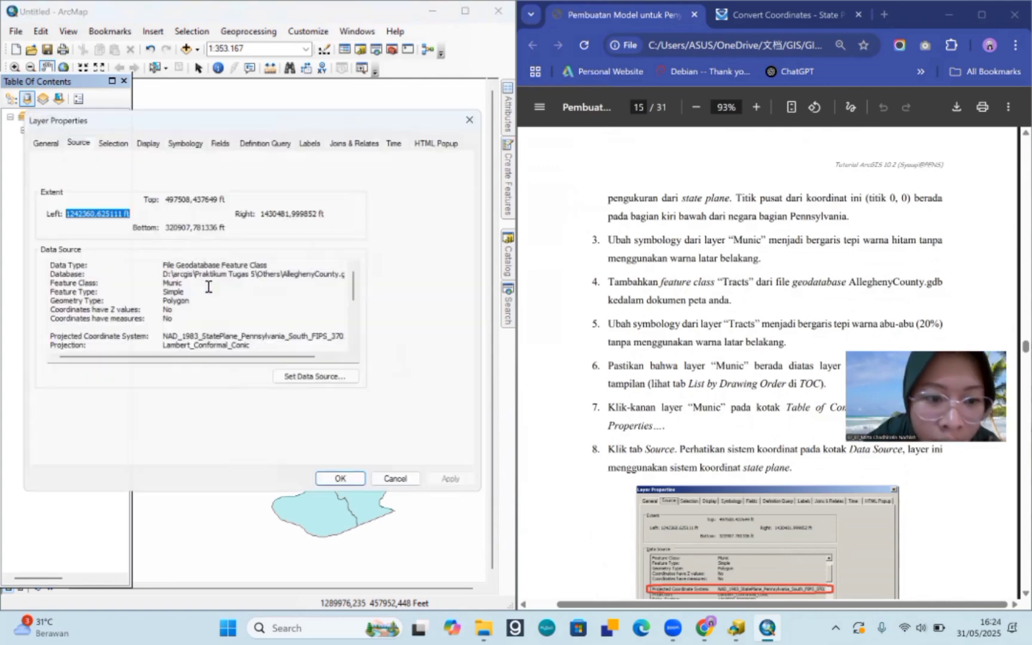
{"action": "left_click", "coordinate": [103, 141]}
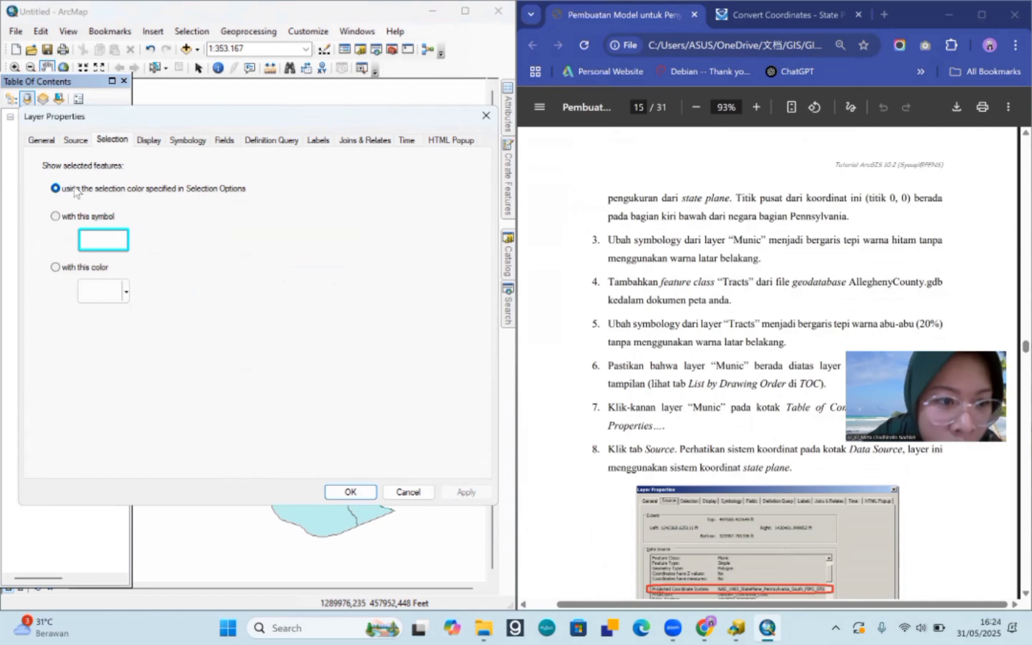
{"action": "left_click", "coordinate": [48, 141]}
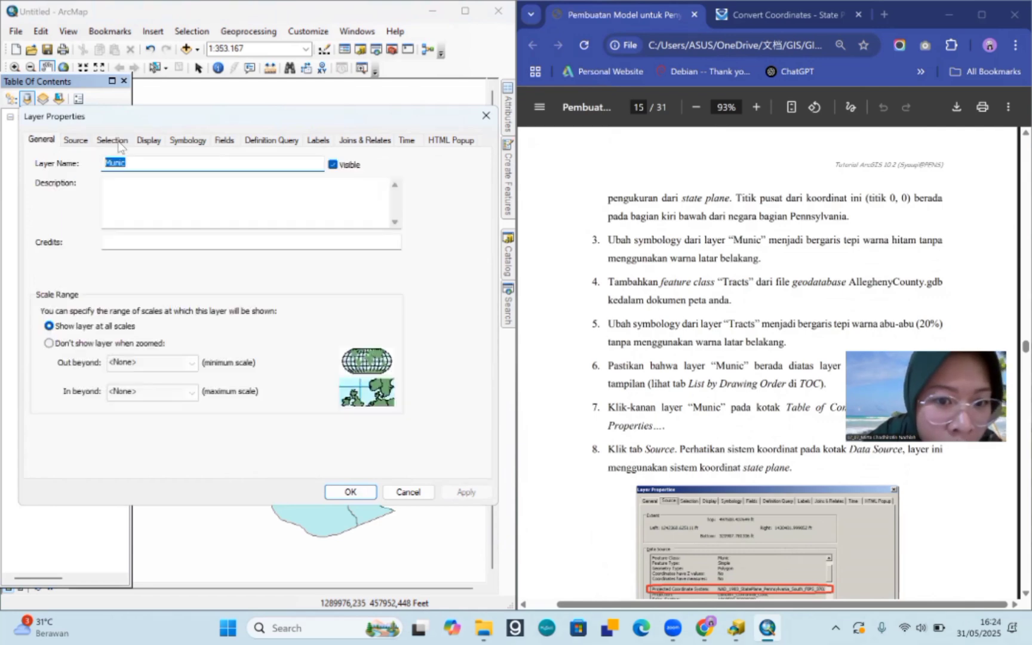
{"action": "left_click", "coordinate": [185, 142]}
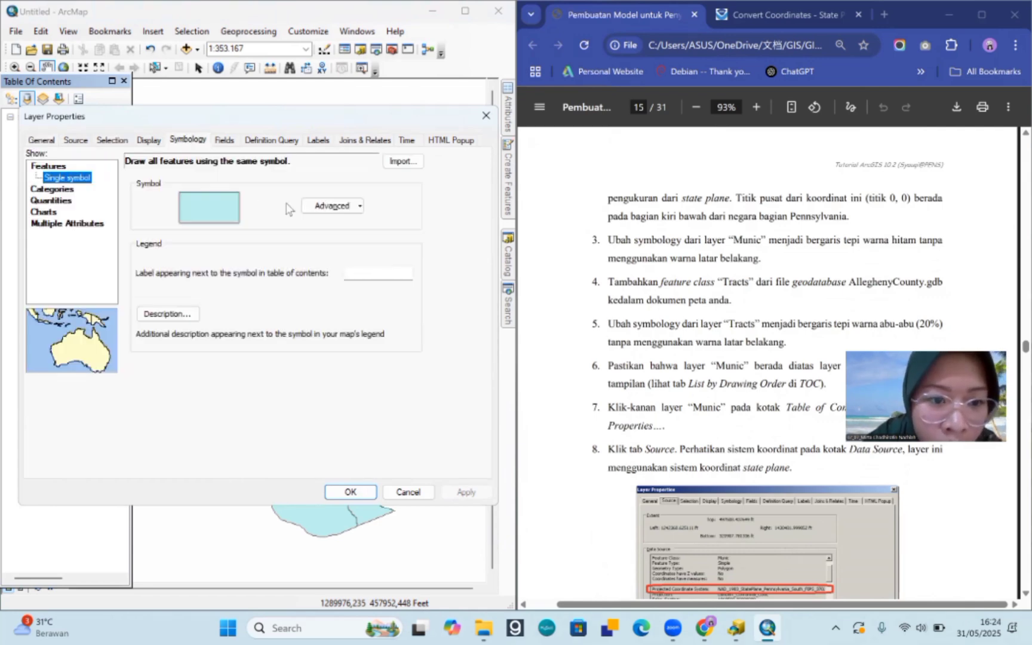
{"action": "left_click", "coordinate": [192, 223]}
{"action": "left_click", "coordinate": [658, 258]}
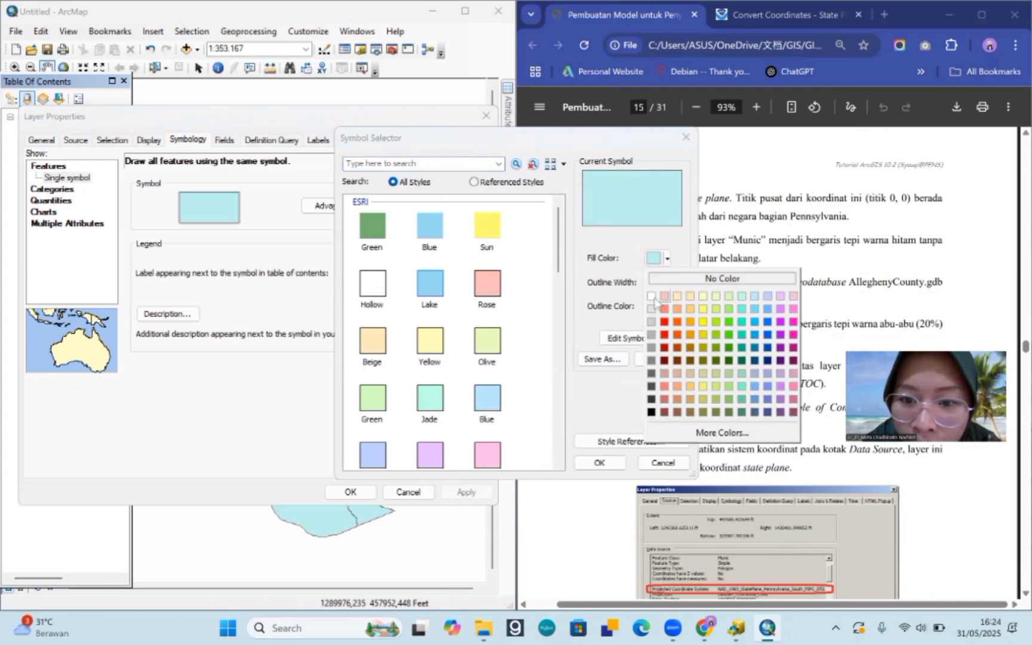
{"action": "left_click", "coordinate": [660, 278]}
{"action": "left_click", "coordinate": [668, 308]}
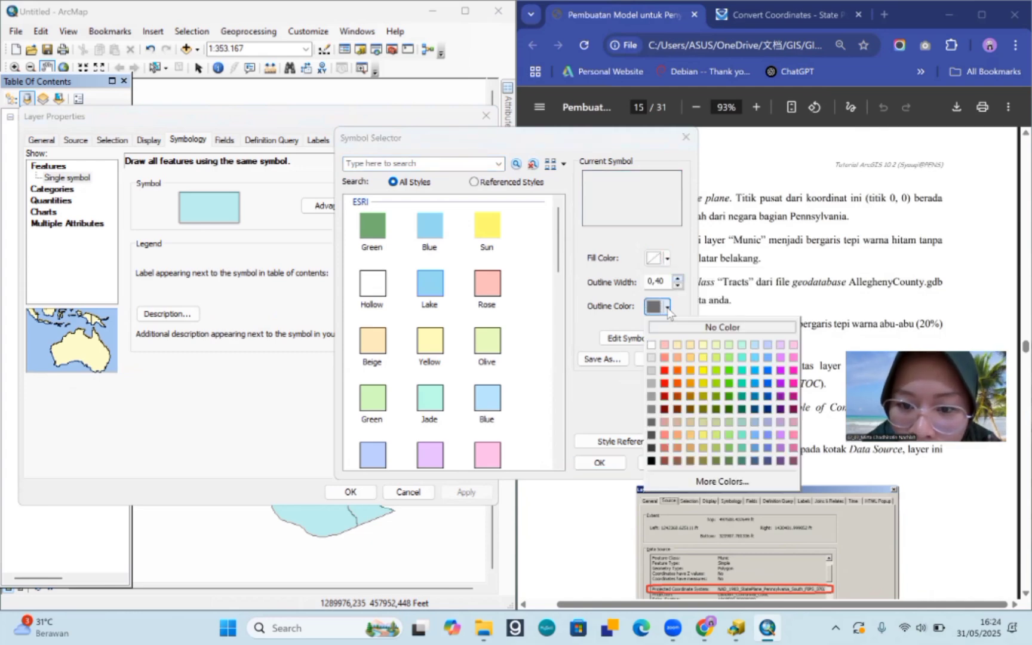
{"action": "left_click", "coordinate": [652, 461]}
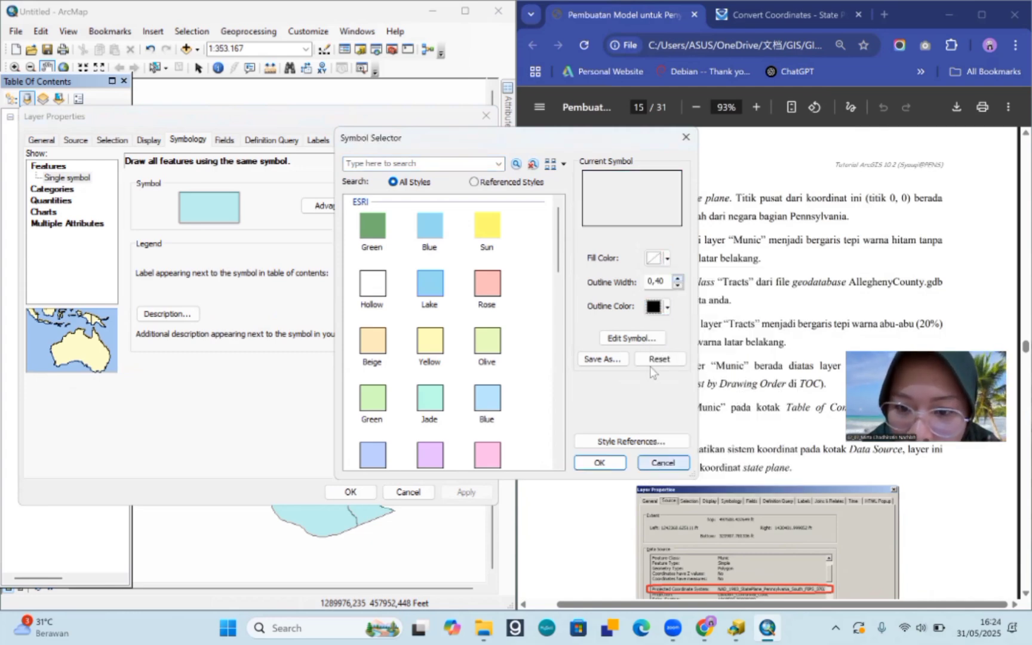
Step: Set the Munic symbol's outline width to 2 and apply the new symbology to the layer
{"action": "left_click", "coordinate": [679, 277]}
{"action": "type", "text": "2"}
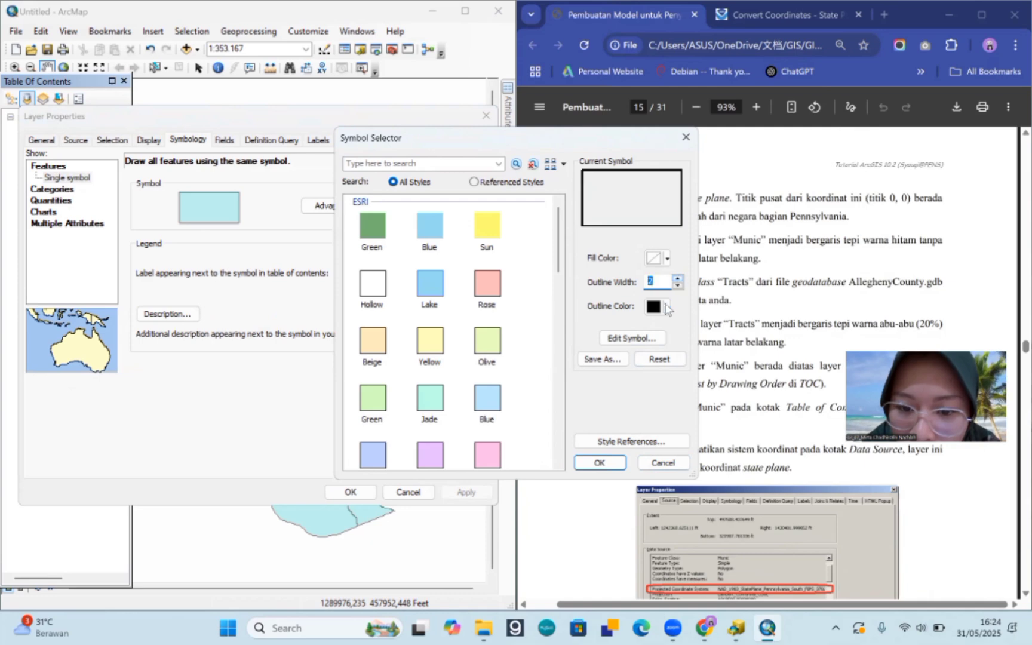
{"action": "left_click", "coordinate": [677, 285]}
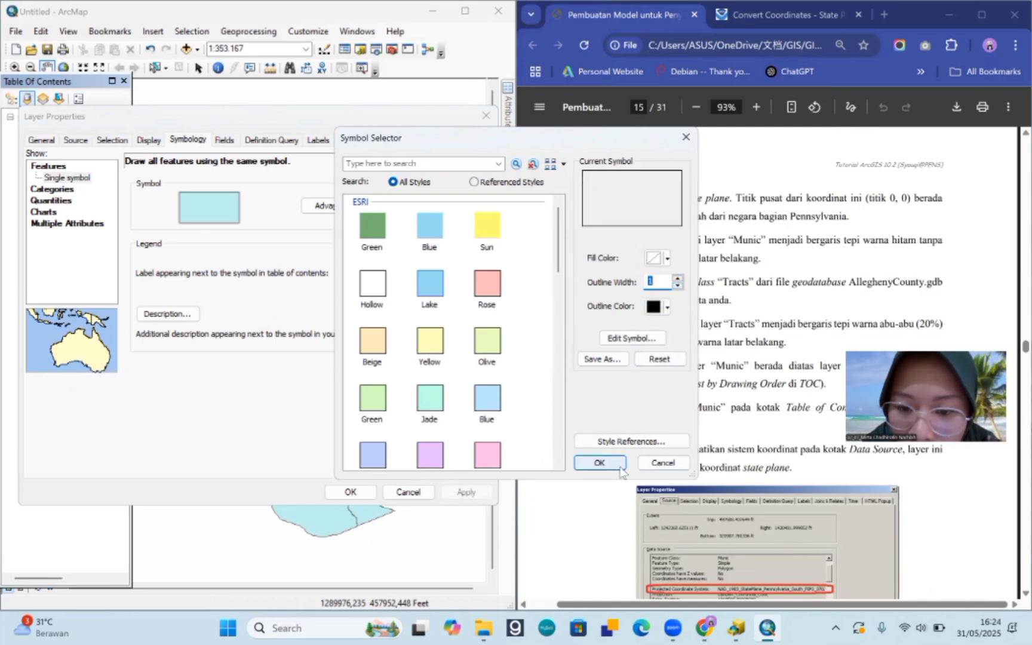
{"action": "left_click", "coordinate": [677, 277]}
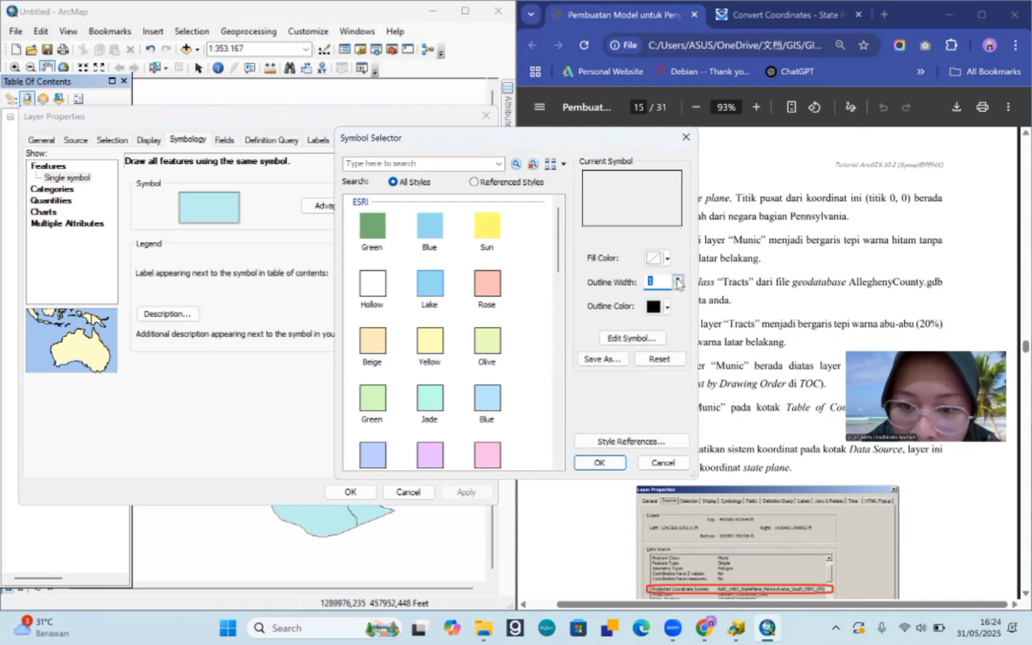
{"action": "left_click", "coordinate": [600, 462]}
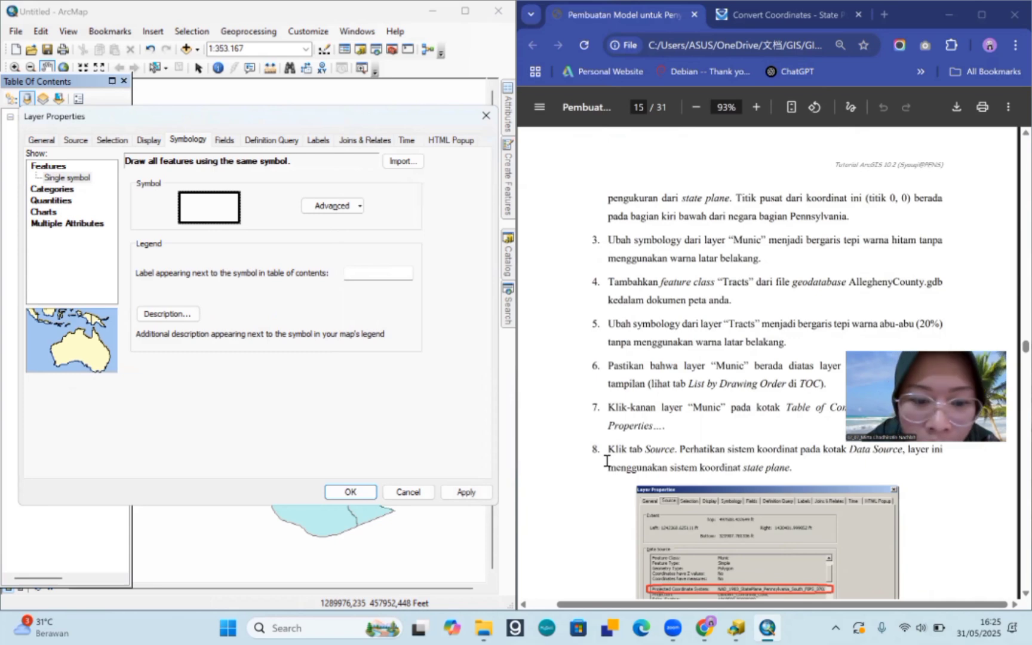
{"action": "left_click", "coordinate": [358, 492]}
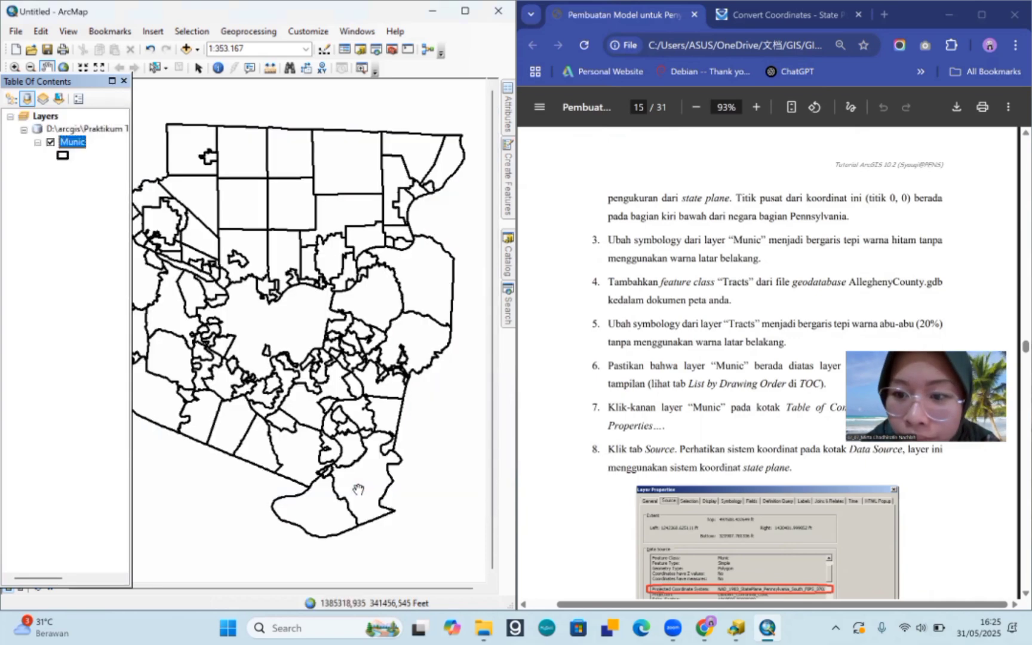
Step: Add the Tracts feature class from AlleghenyCounty.gdb to the Layers data frame
{"action": "left_click_drag", "start_coordinate": [332, 278], "coordinate": [349, 281]}
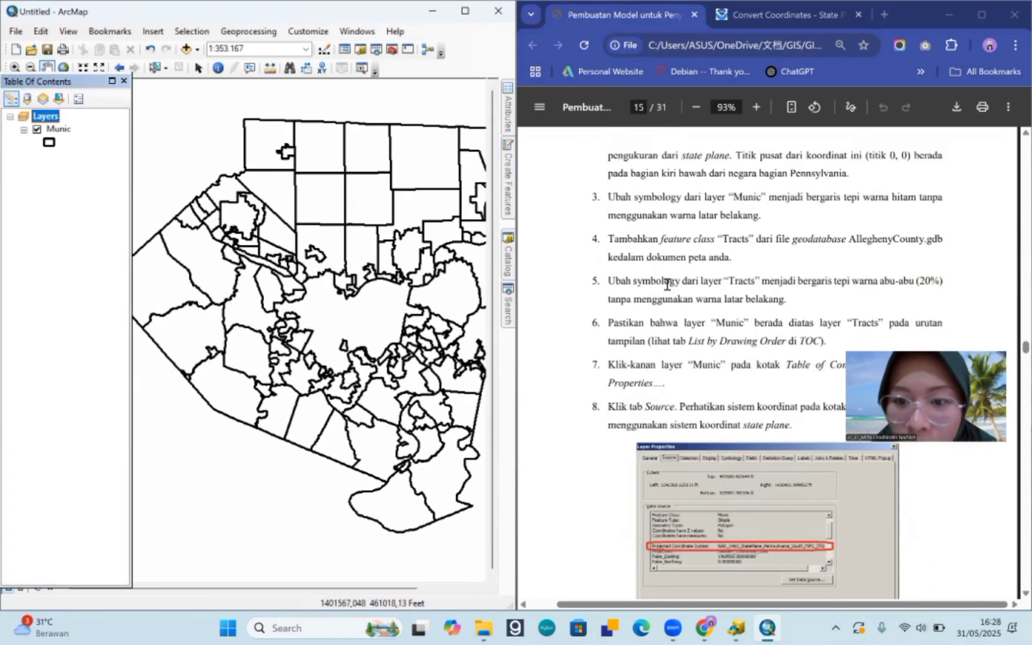
{"action": "scroll", "coordinate": [667, 284], "scroll_direction": "down", "scroll_amount": 3}
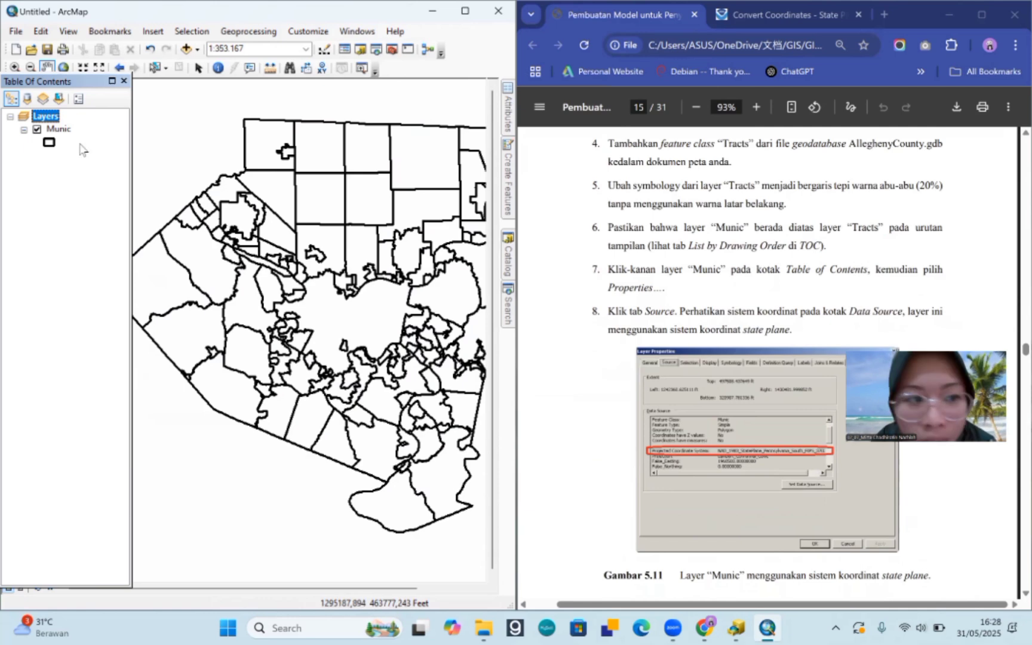
{"action": "right_click", "coordinate": [47, 117]}
{"action": "left_click", "coordinate": [60, 128]}
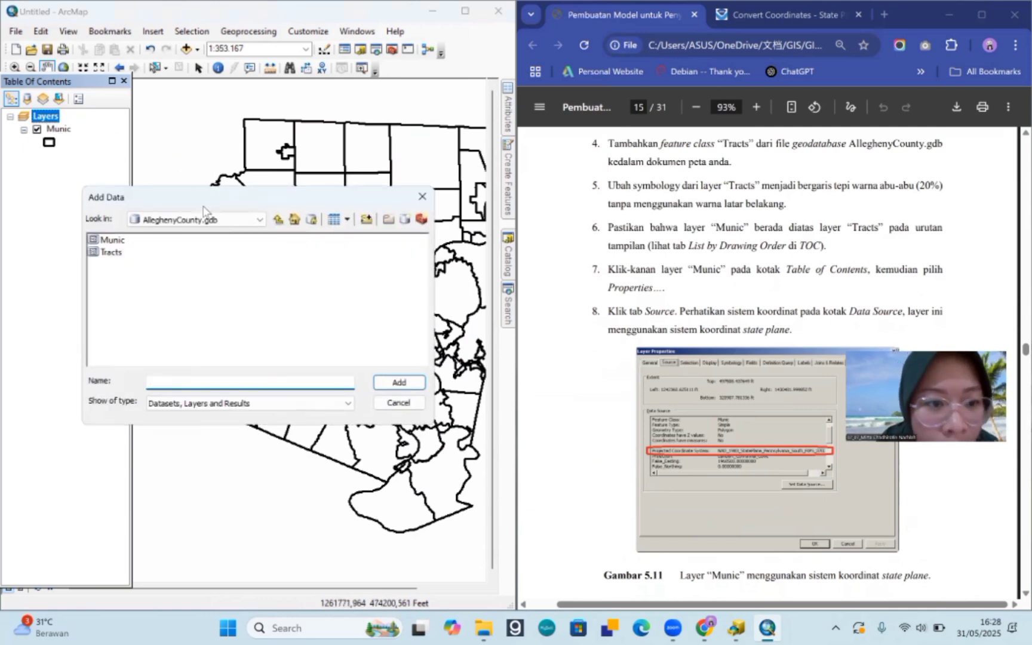
{"action": "left_click", "coordinate": [111, 252]}
{"action": "left_click", "coordinate": [399, 382]}
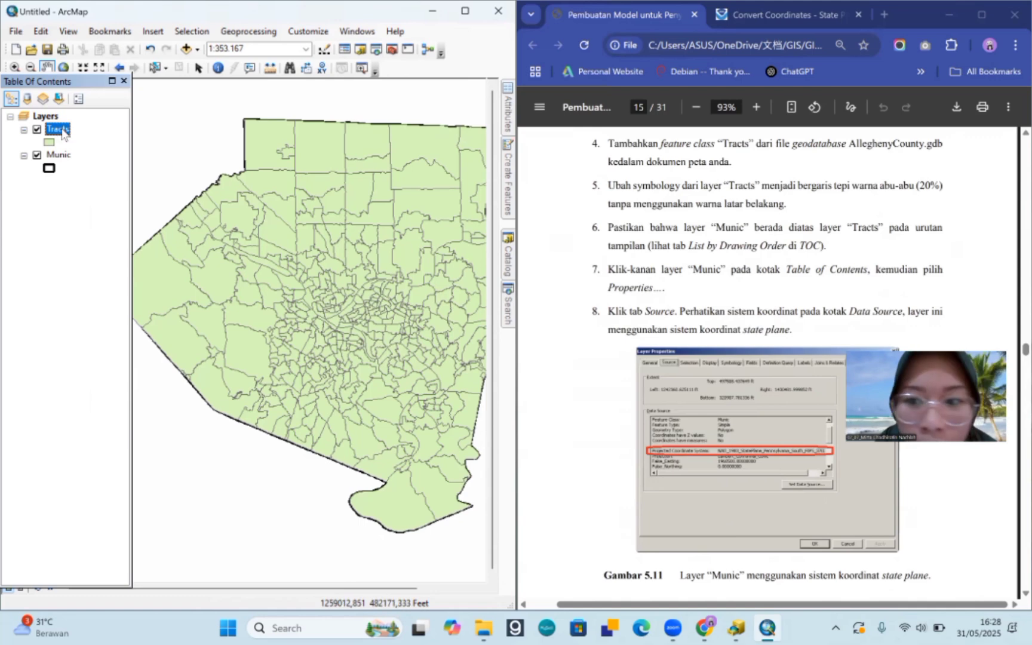
Step: Place the Munic layer above the Tracts layer in the drawing order
{"action": "scroll", "coordinate": [698, 248], "scroll_direction": "down", "scroll_amount": 2}
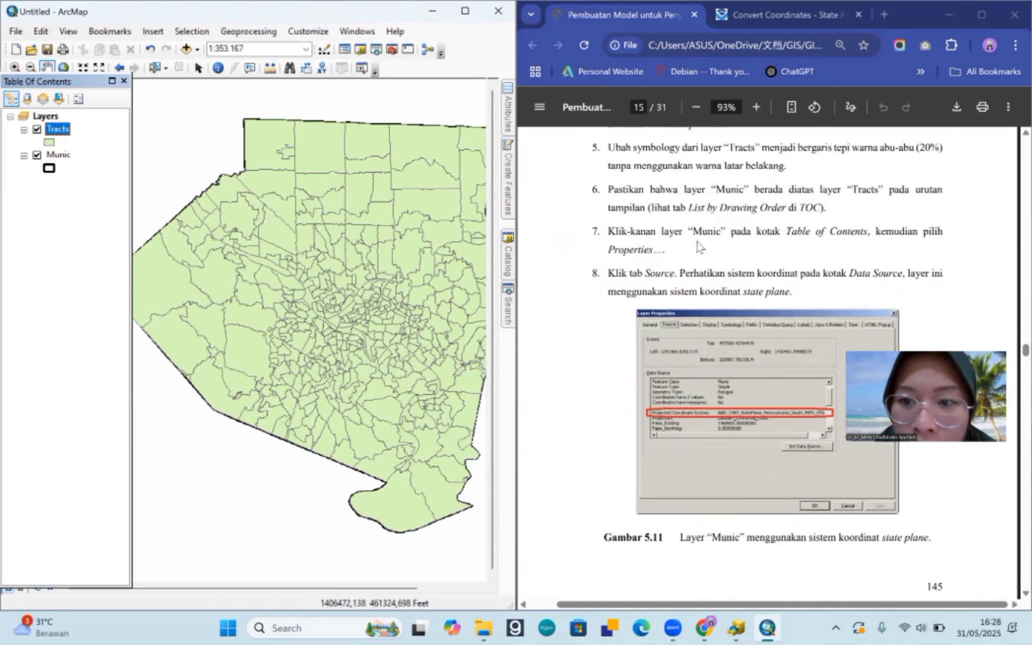
{"action": "left_click_drag", "start_coordinate": [57, 155], "coordinate": [53, 126]}
{"action": "left_click", "coordinate": [58, 155]}
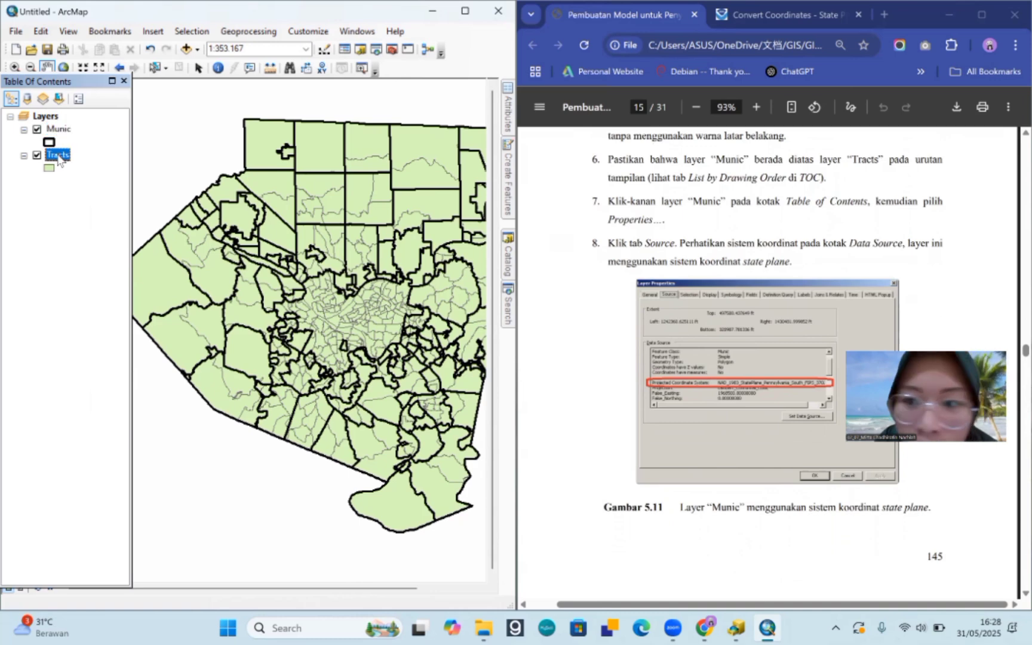
Step: Change the Tracts layer's symbol to no fill color with a 20% gray outline
{"action": "right_click", "coordinate": [47, 173]}
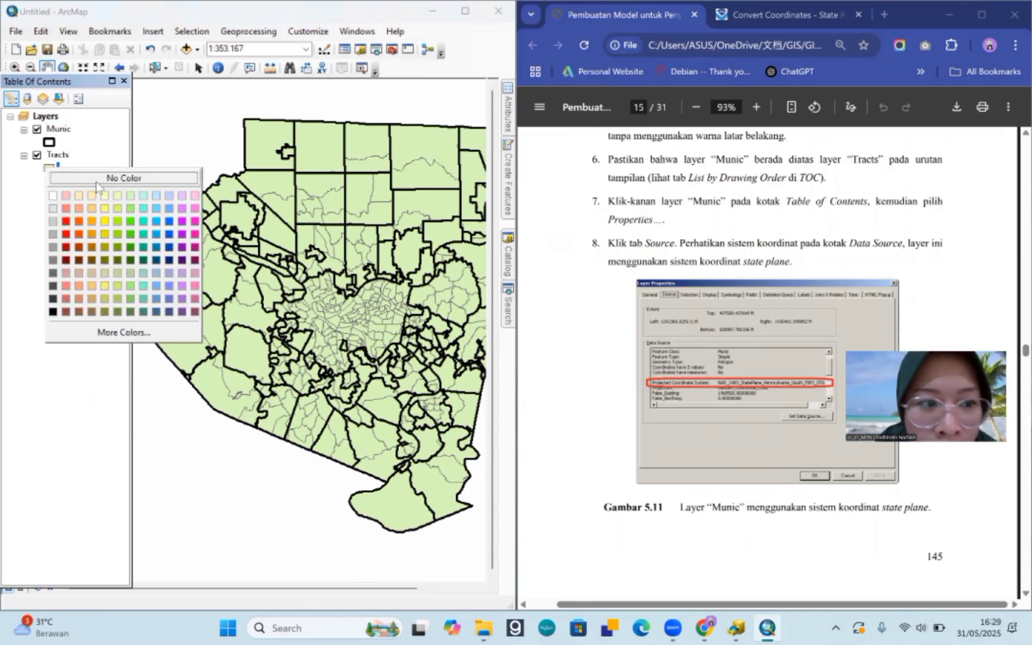
{"action": "left_click", "coordinate": [98, 179]}
{"action": "left_click", "coordinate": [49, 168]}
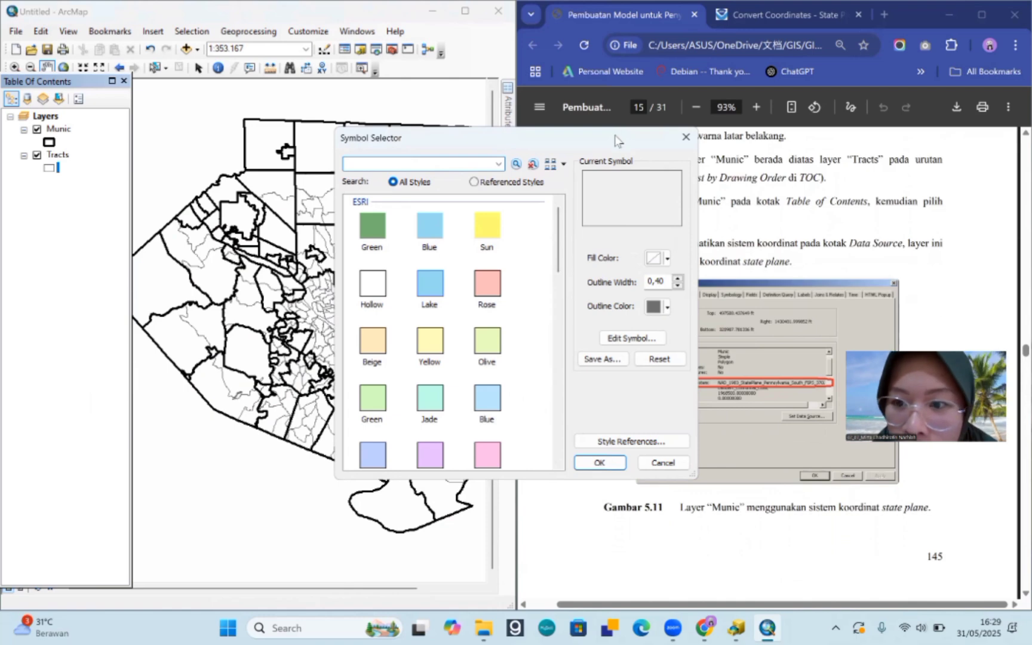
{"action": "left_click_drag", "start_coordinate": [617, 145], "coordinate": [464, 157]}
{"action": "scroll", "coordinate": [786, 245], "scroll_direction": "up", "scroll_amount": 3}
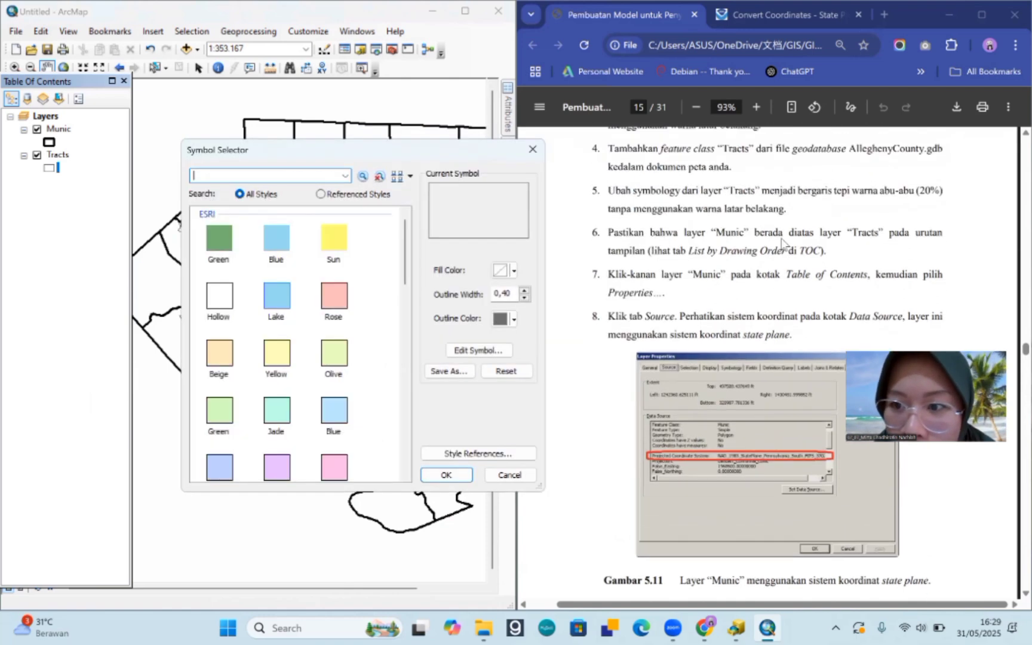
{"action": "left_click", "coordinate": [513, 318]}
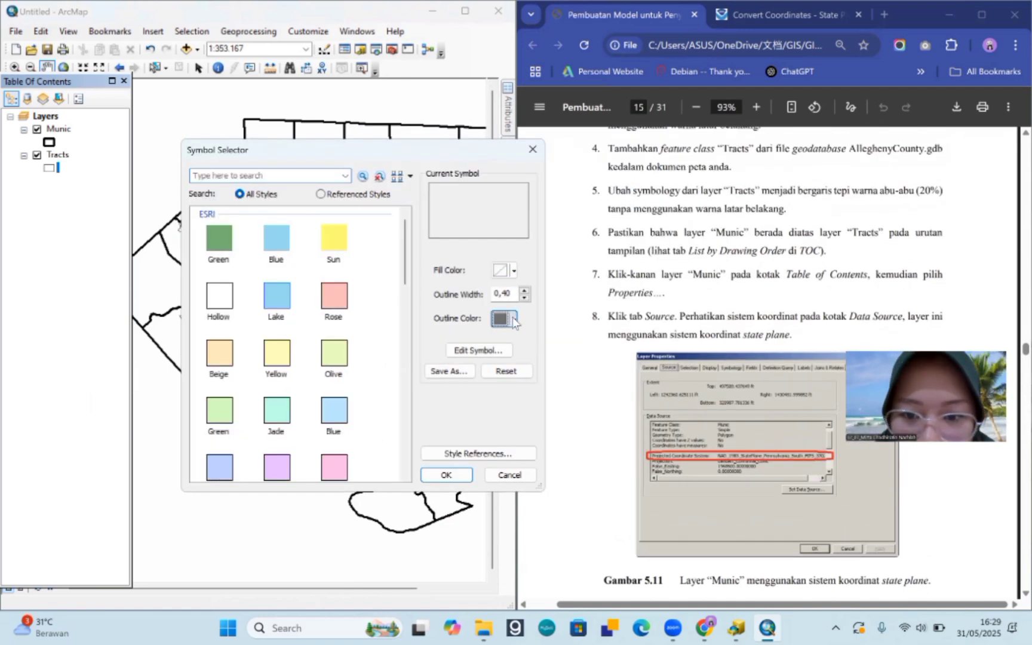
{"action": "left_click", "coordinate": [497, 385]}
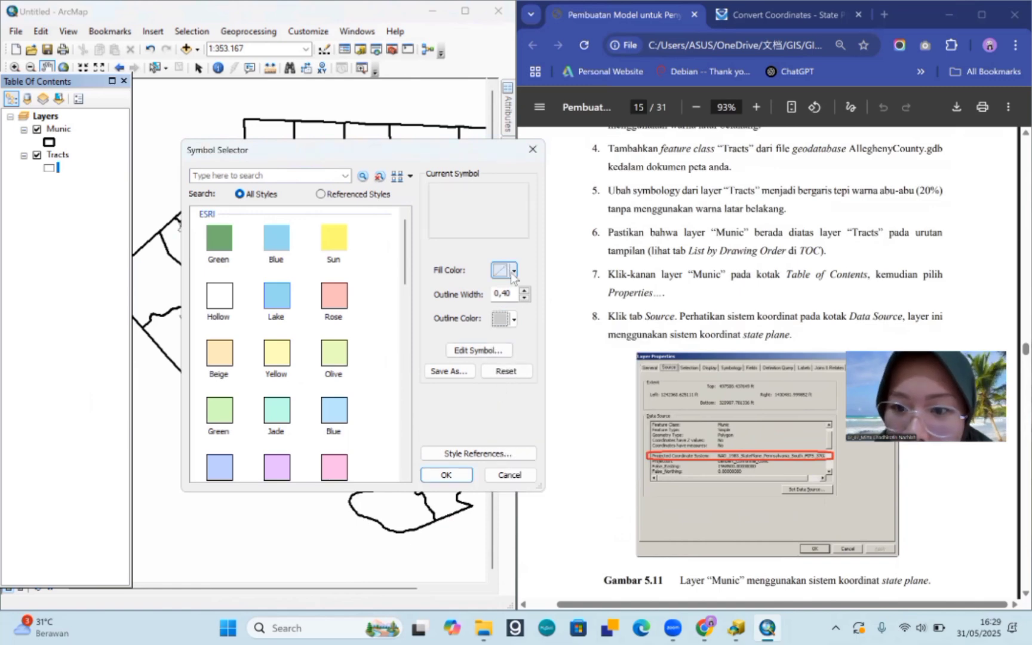
{"action": "left_click", "coordinate": [451, 477]}
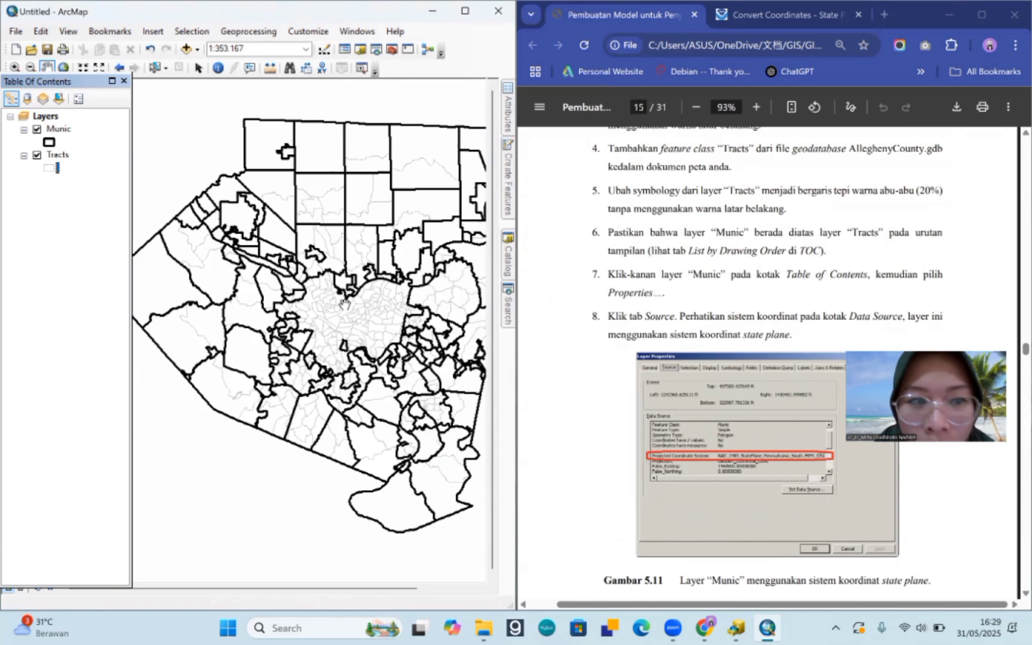
Step: Examine the Munic layer's data source properties for its projected coordinate system and compare them with step 8 of the tutorial
{"action": "scroll", "coordinate": [648, 278], "scroll_direction": "down", "scroll_amount": 2}
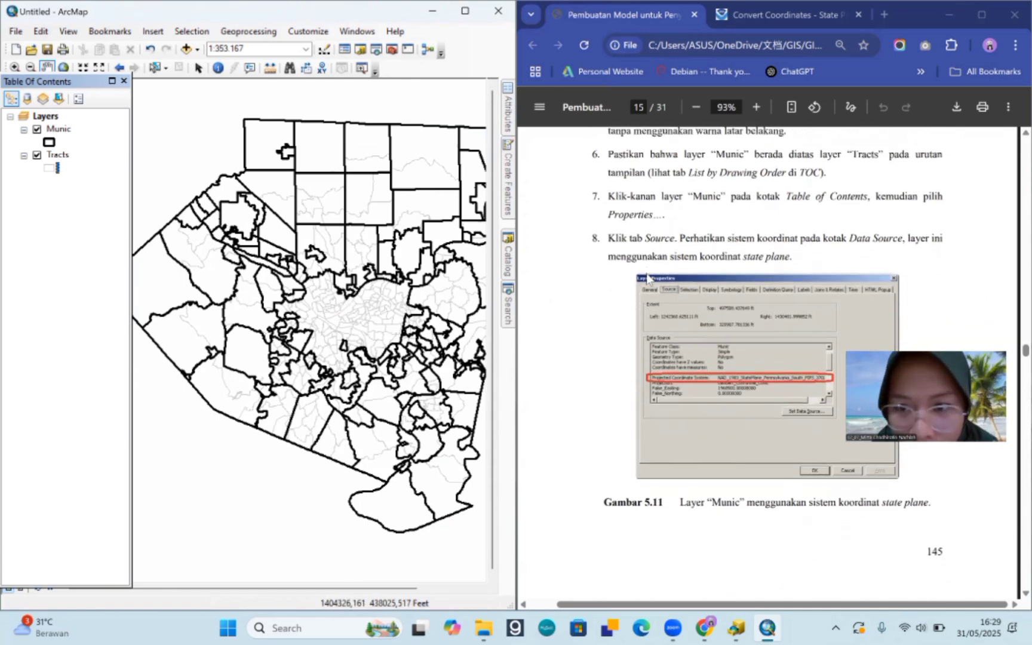
{"action": "scroll", "coordinate": [648, 278], "scroll_direction": "down", "scroll_amount": 1}
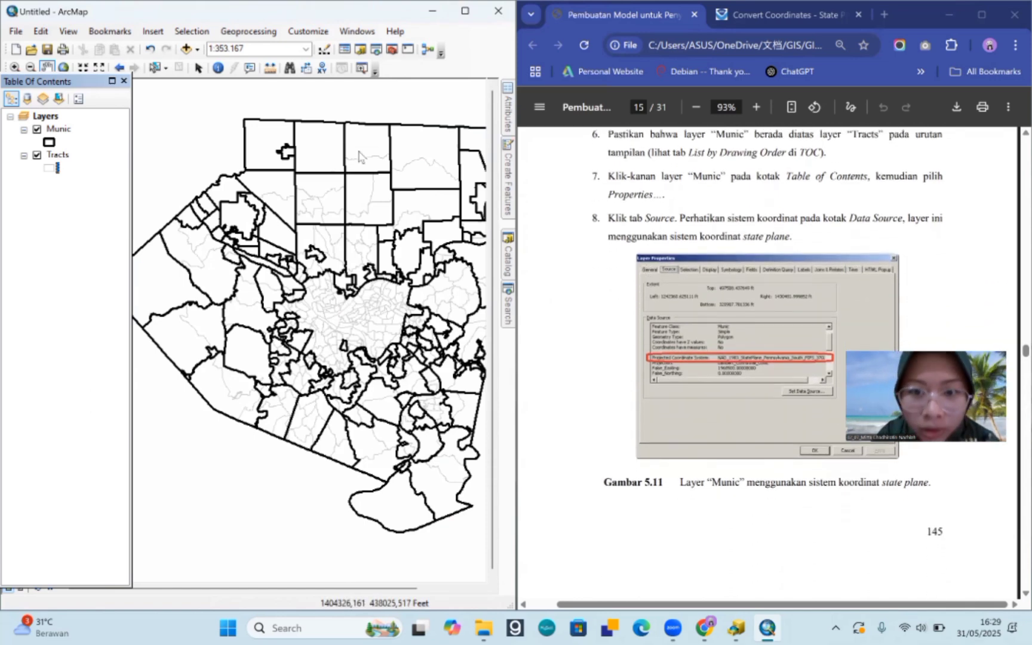
{"action": "right_click", "coordinate": [54, 130]}
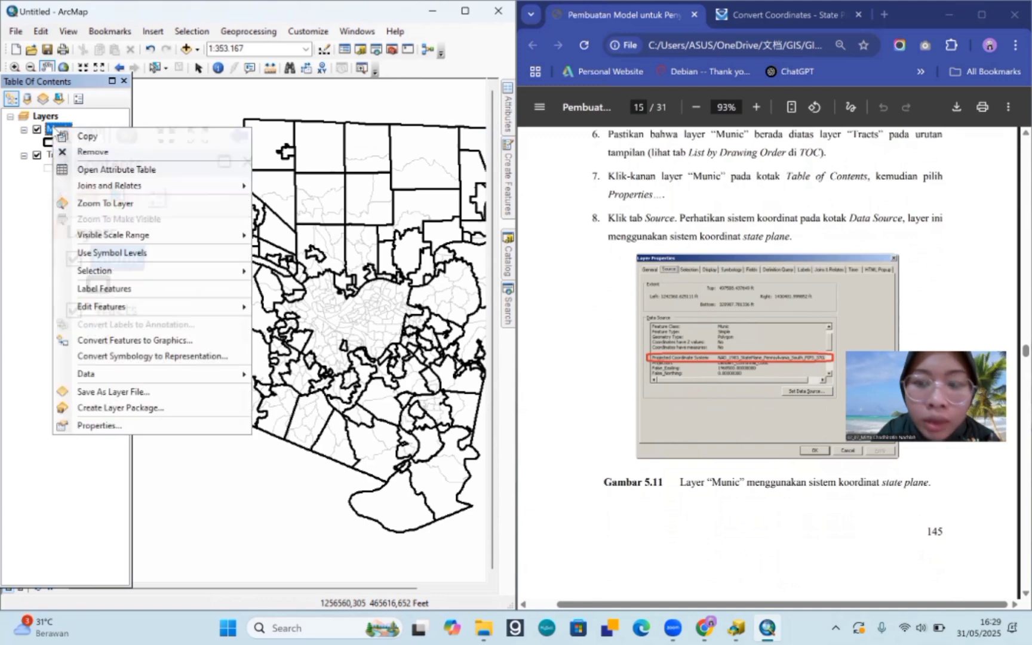
{"action": "left_click", "coordinate": [124, 424]}
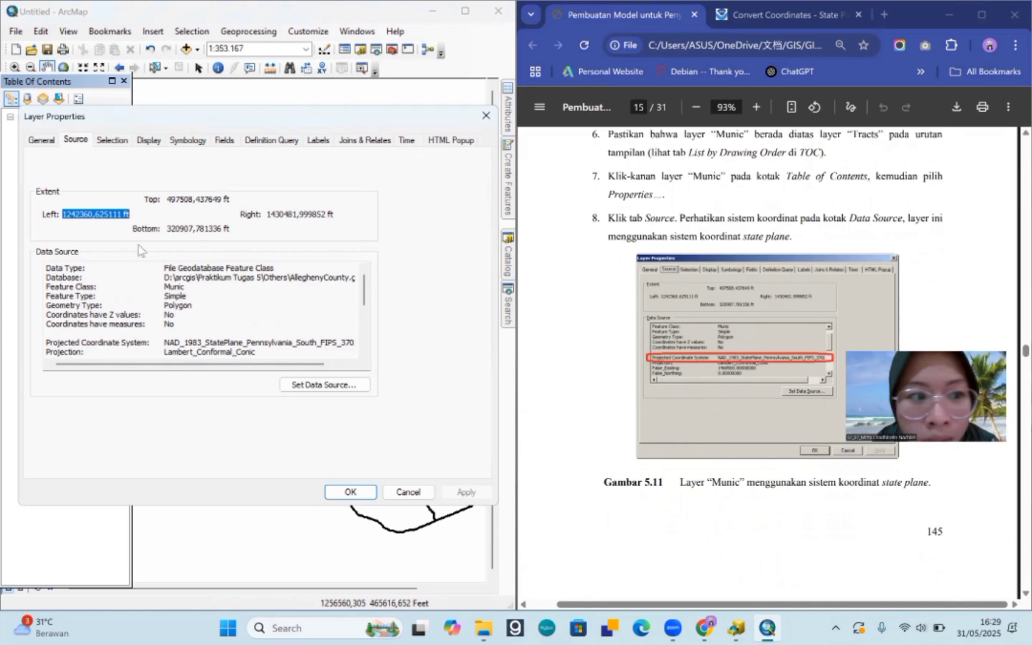
{"action": "scroll", "coordinate": [712, 342], "scroll_direction": "down", "scroll_amount": 2}
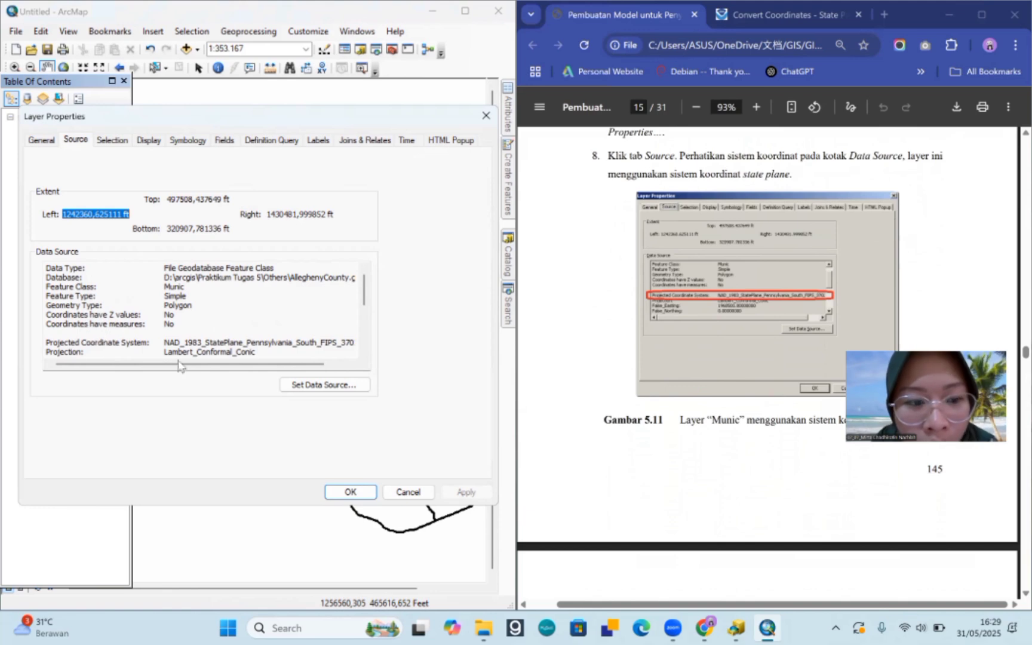
Step: Check the Munic layer's projected coordinate system entry, consult step 9 of the tutorial, and close the layer properties
{"action": "left_click", "coordinate": [206, 342]}
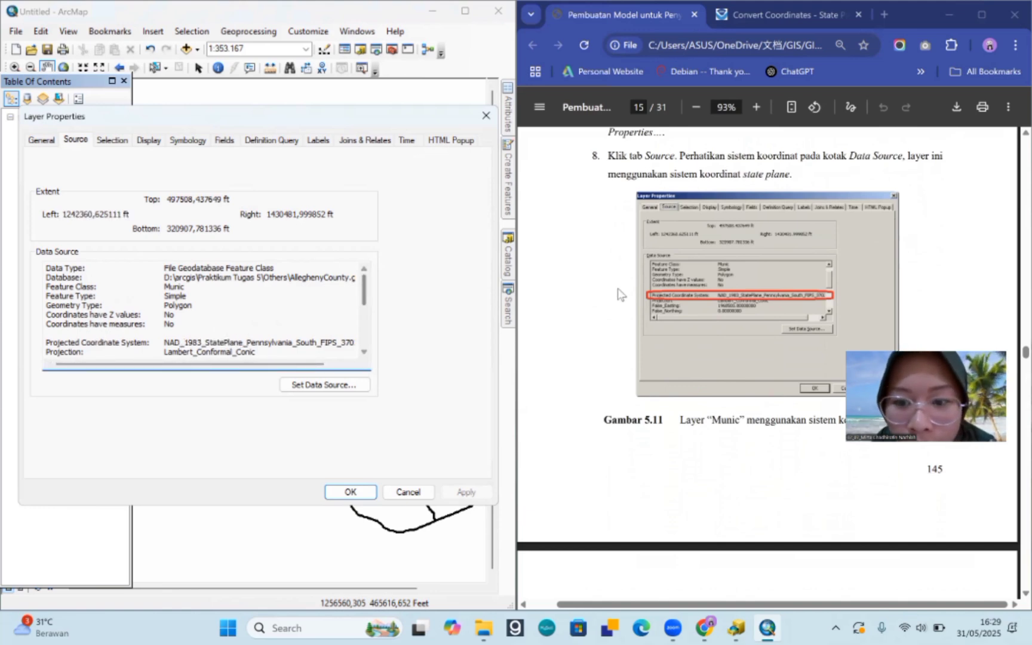
{"action": "scroll", "coordinate": [619, 293], "scroll_direction": "down", "scroll_amount": 12}
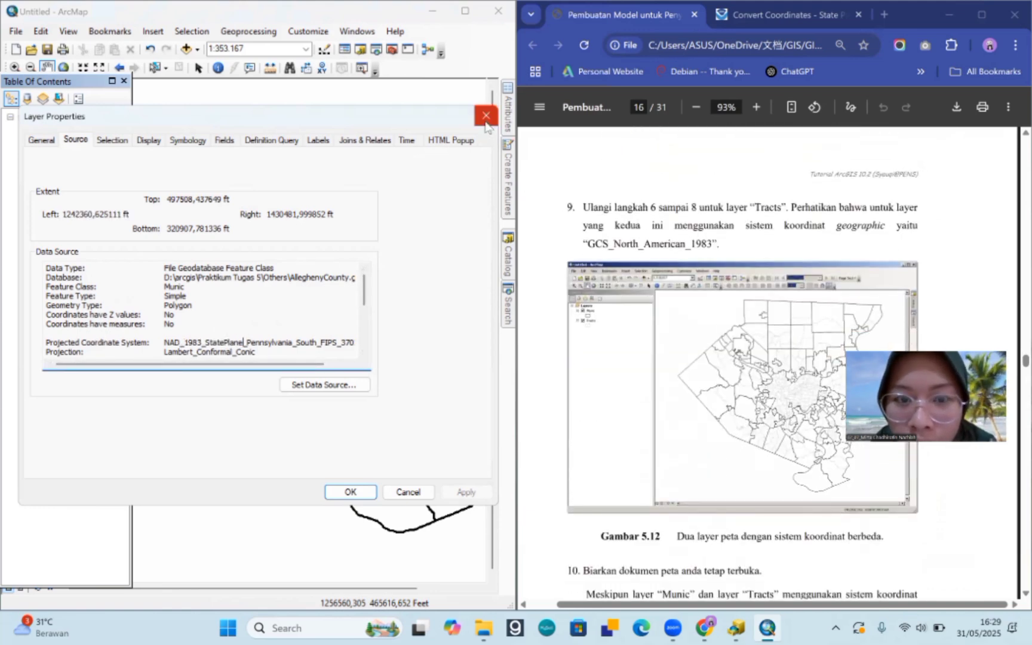
{"action": "left_click", "coordinate": [487, 116]}
Step: Examine the Tracts layer's data source properties for its geographic coordinate system and compare them with step 9 of the tutorial
{"action": "right_click", "coordinate": [67, 155]}
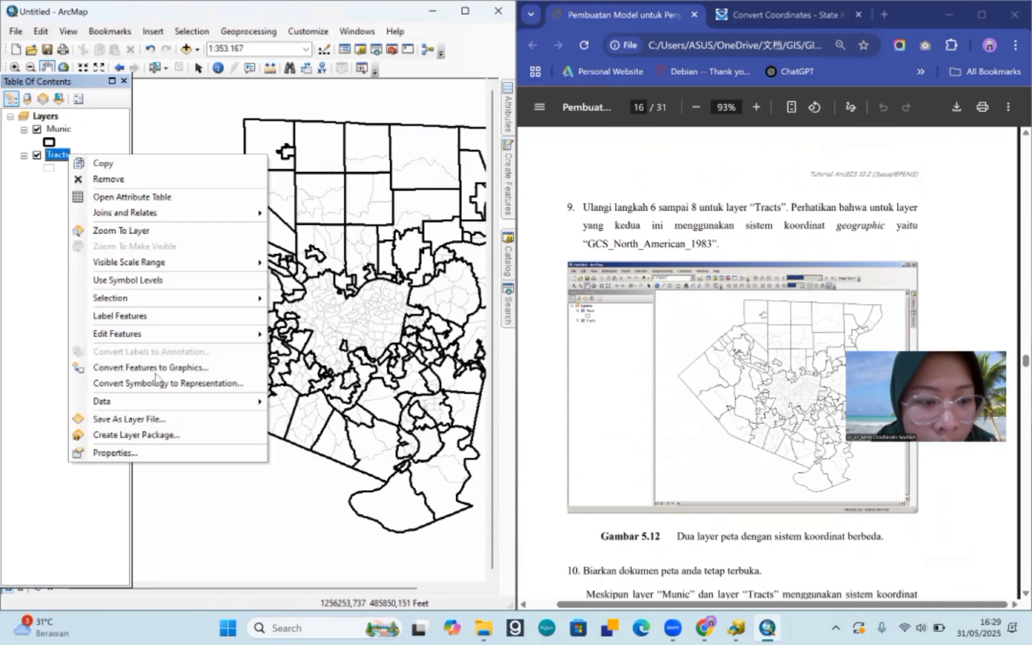
{"action": "left_click", "coordinate": [182, 453]}
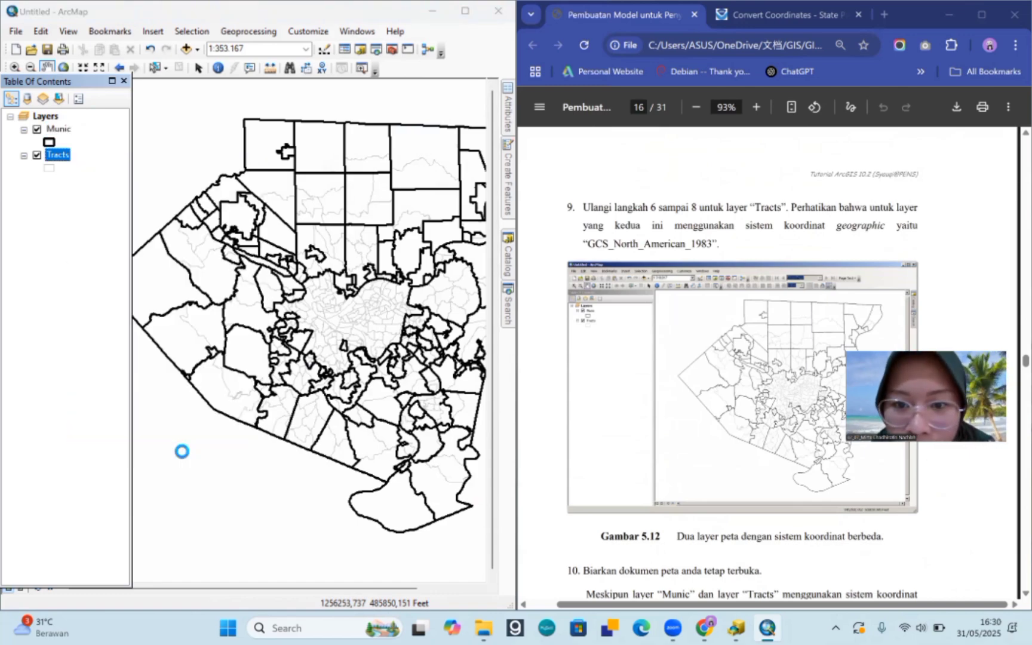
{"action": "scroll", "coordinate": [579, 382], "scroll_direction": "down", "scroll_amount": 2}
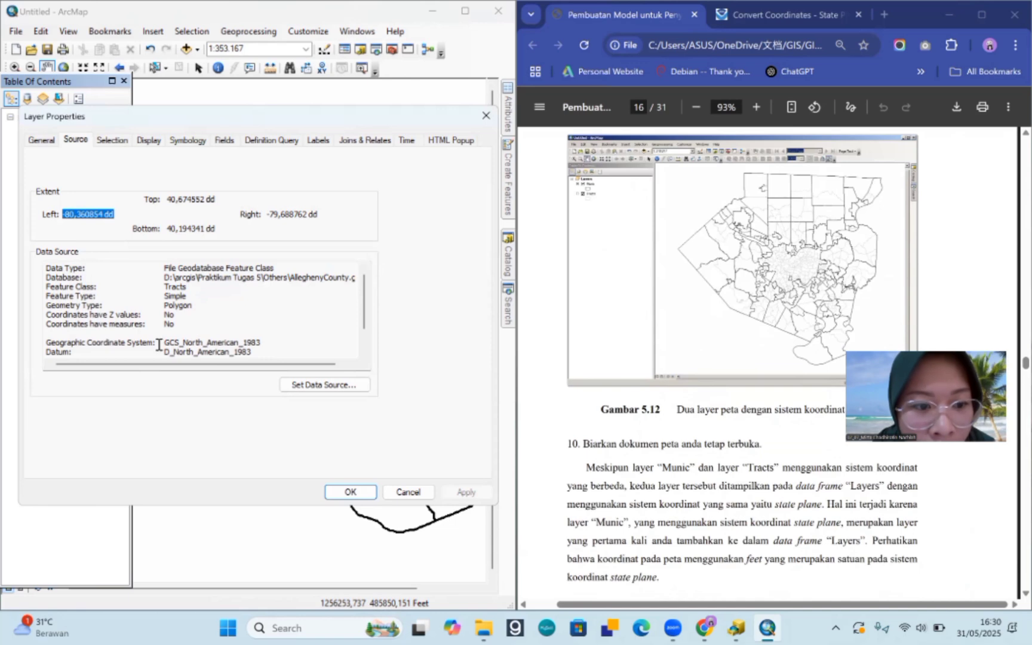
{"action": "left_click_drag", "start_coordinate": [160, 344], "coordinate": [262, 343]}
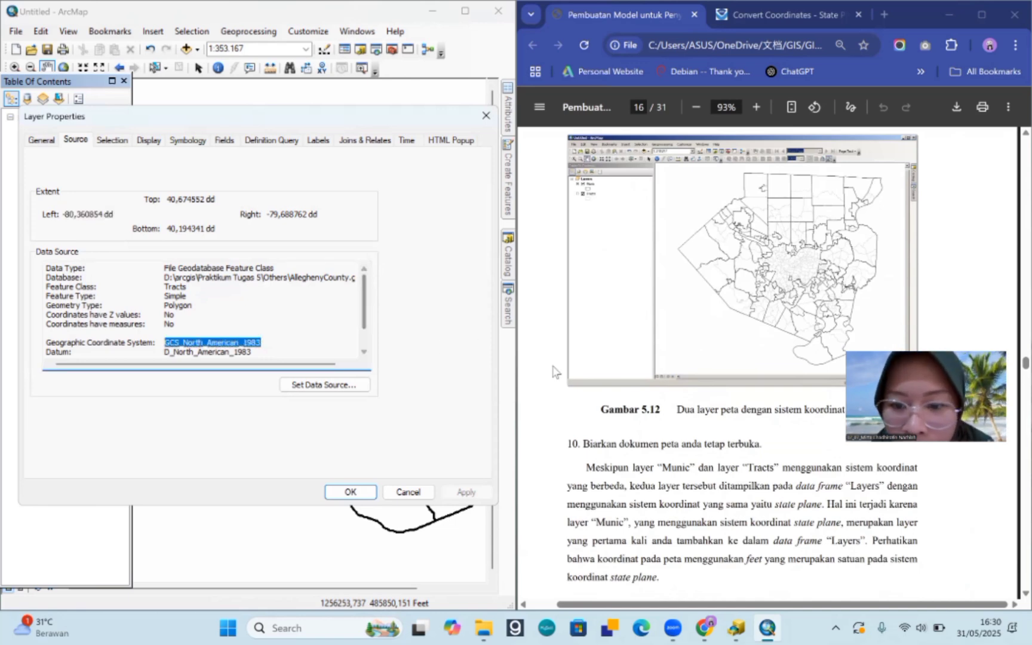
{"action": "scroll", "coordinate": [552, 371], "scroll_direction": "up", "scroll_amount": 1}
{"action": "left_click_drag", "start_coordinate": [718, 206], "coordinate": [586, 203]}
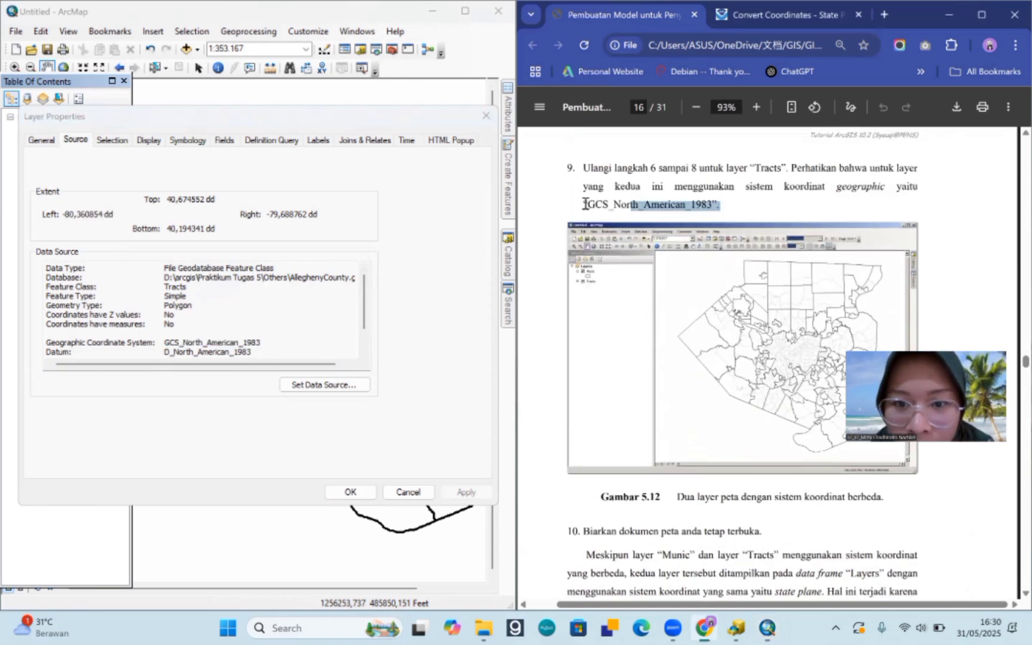
{"action": "left_click", "coordinate": [585, 204]}
{"action": "scroll", "coordinate": [583, 203], "scroll_direction": "down", "scroll_amount": 2}
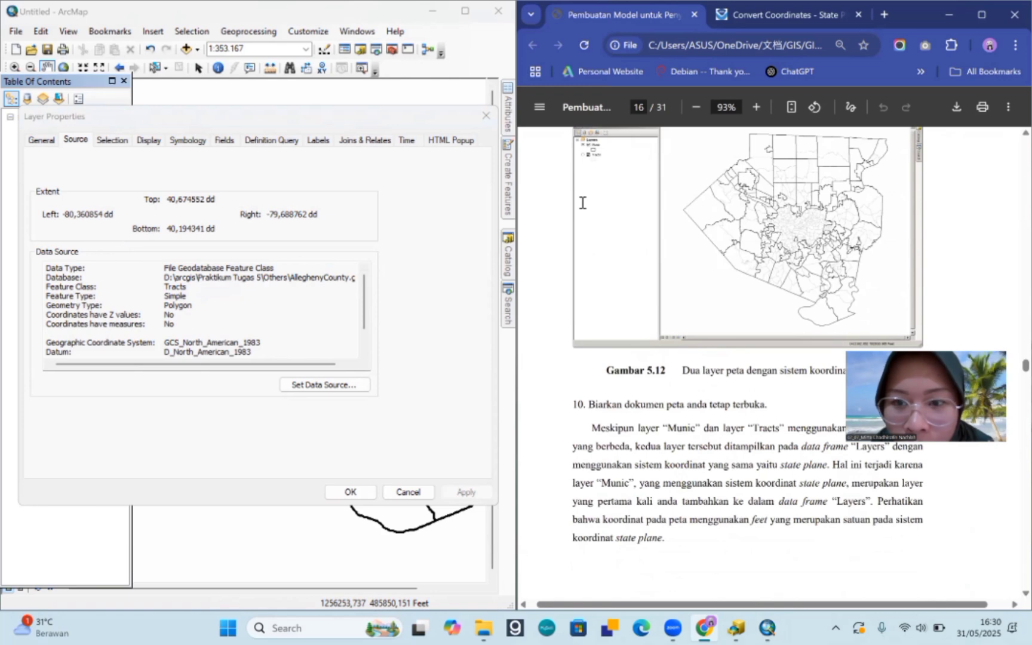
{"action": "scroll", "coordinate": [583, 203], "scroll_direction": "down", "scroll_amount": 2}
{"action": "left_click", "coordinate": [486, 115]}
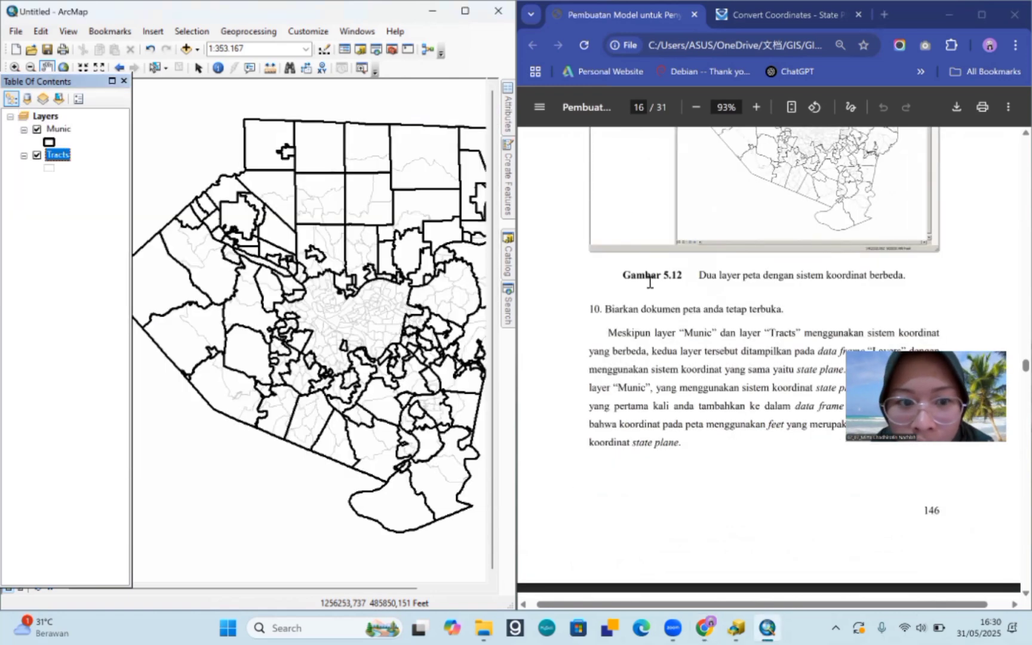
Step: Read step 10 of the tutorial on the shared data frame coordinate system and check the map's coordinate units against it
{"action": "scroll", "coordinate": [650, 282], "scroll_direction": "up", "scroll_amount": 2}
{"action": "scroll", "coordinate": [650, 282], "scroll_direction": "down", "scroll_amount": 2}
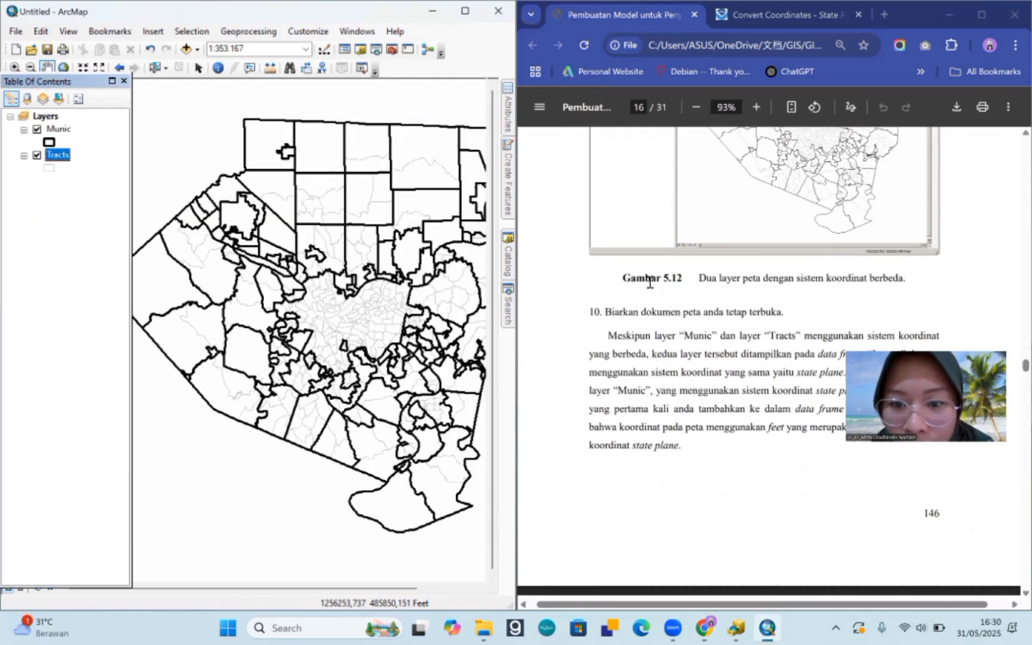
{"action": "scroll", "coordinate": [650, 283], "scroll_direction": "down", "scroll_amount": 2}
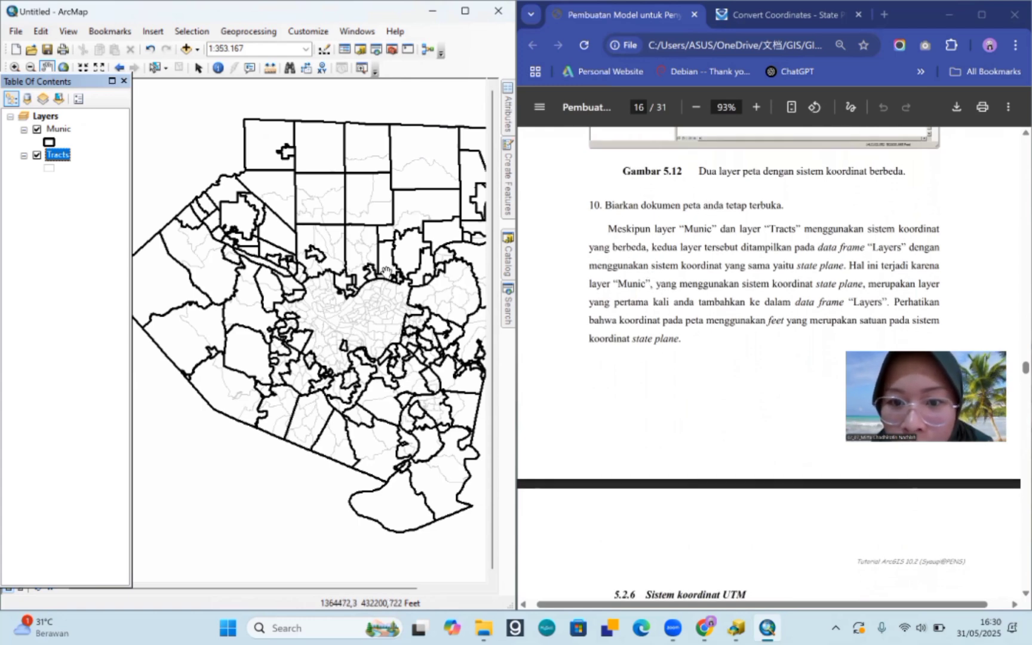
{"action": "left_click_drag", "start_coordinate": [386, 272], "coordinate": [324, 271]}
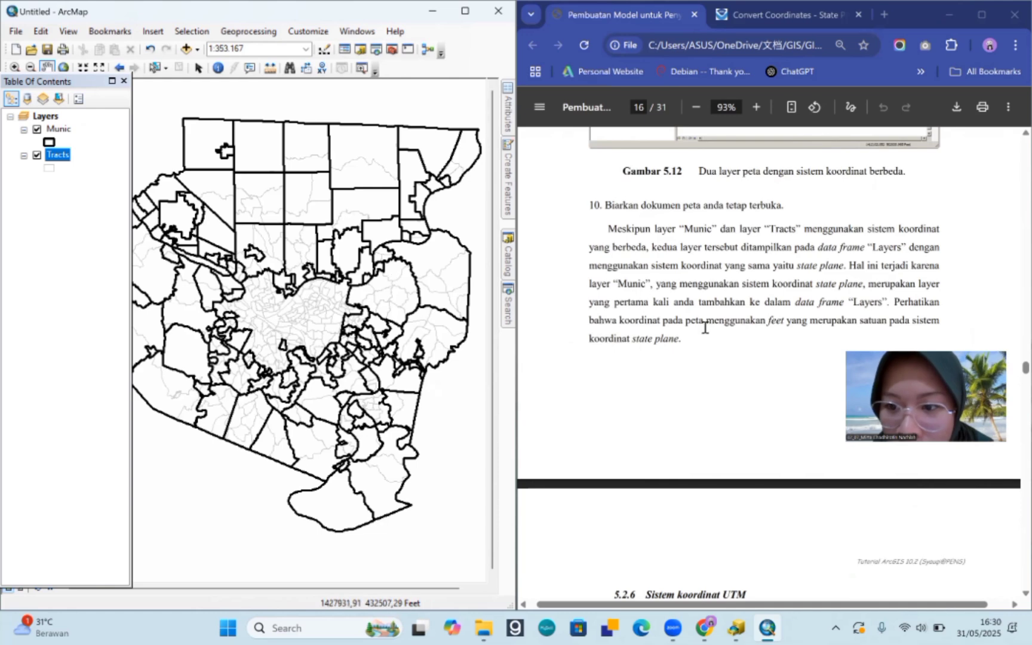
{"action": "scroll", "coordinate": [725, 342], "scroll_direction": "down", "scroll_amount": 1}
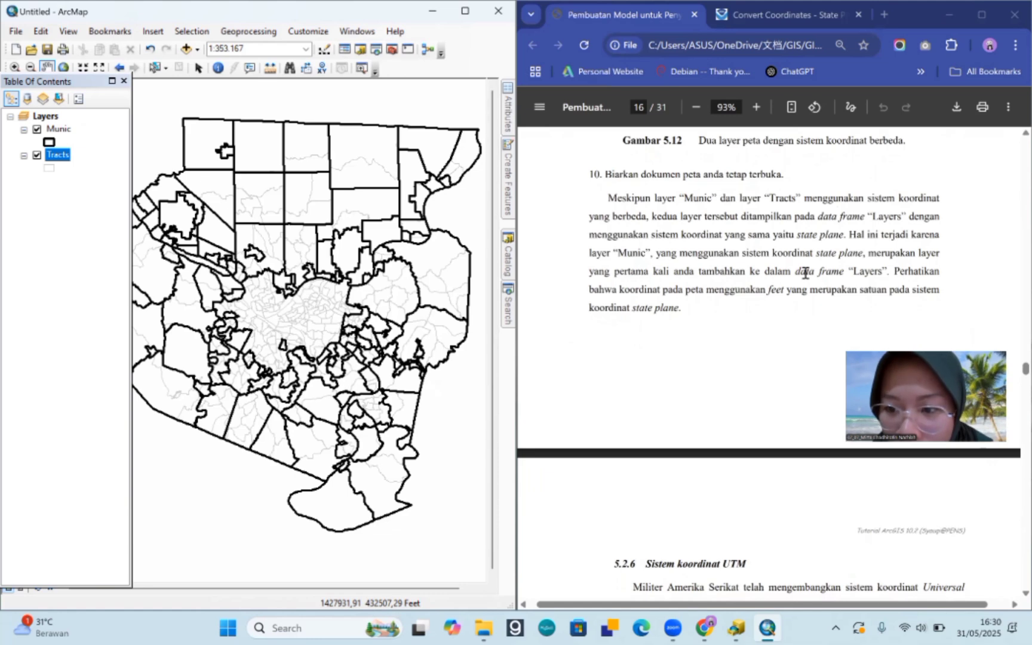
{"action": "scroll", "coordinate": [805, 272], "scroll_direction": "down", "scroll_amount": 2}
{"action": "scroll", "coordinate": [618, 216], "scroll_direction": "up", "scroll_amount": 1}
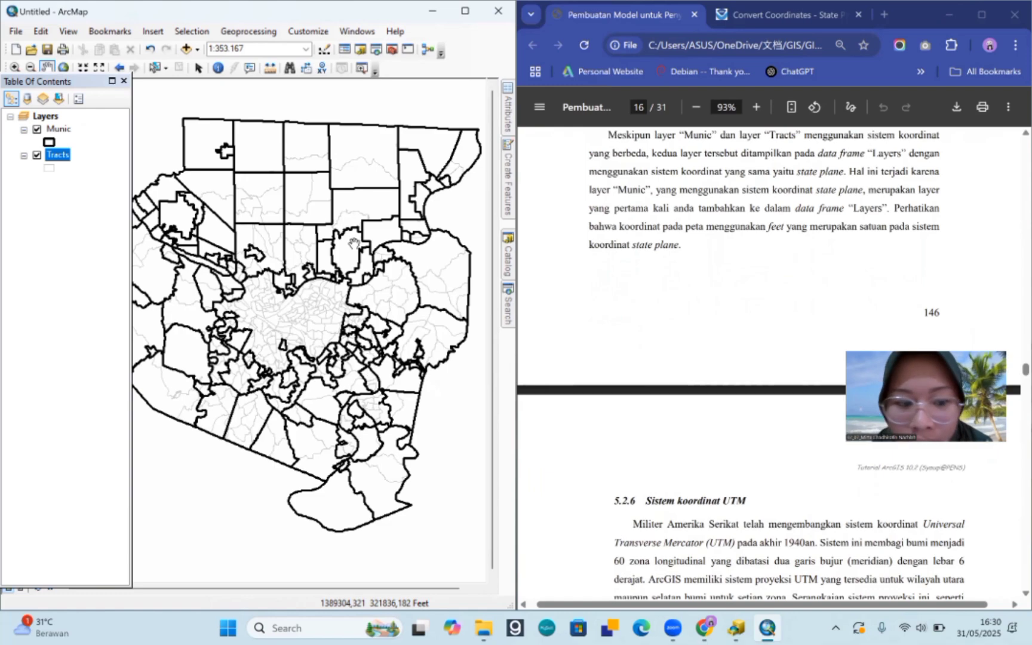
{"action": "scroll", "coordinate": [623, 284], "scroll_direction": "up", "scroll_amount": 2}
{"action": "scroll", "coordinate": [623, 285], "scroll_direction": "up", "scroll_amount": 5}
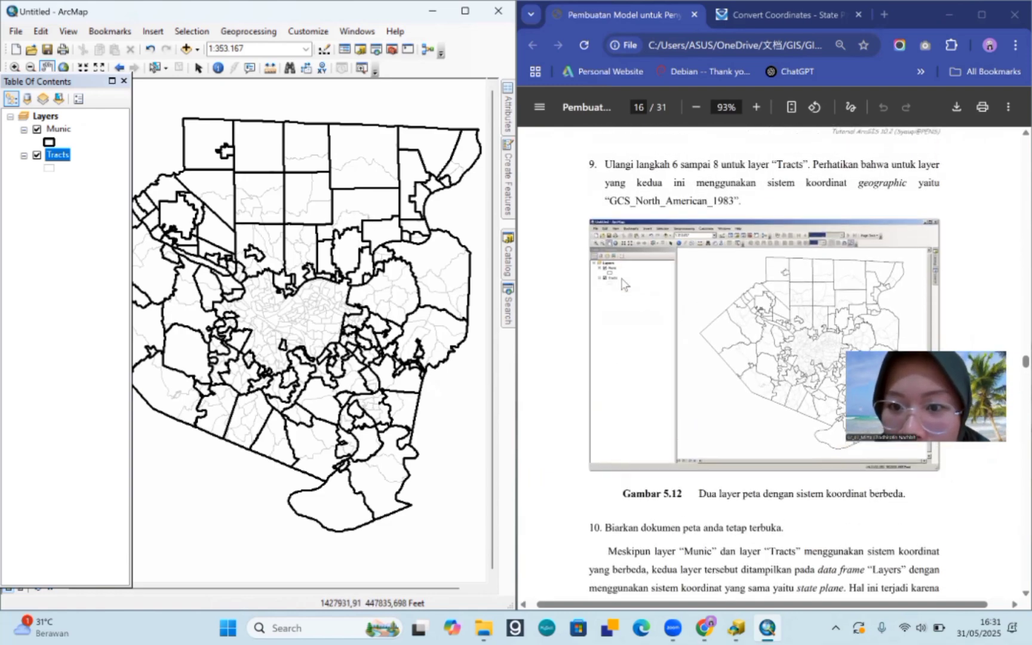
Step: Go to tutorial section 5.2.6 and open its dmap.co.uk/utmworld.htm link in a new tab to examine western Pennsylvania's UTM zone
{"action": "scroll", "coordinate": [622, 285], "scroll_direction": "down", "scroll_amount": 10}
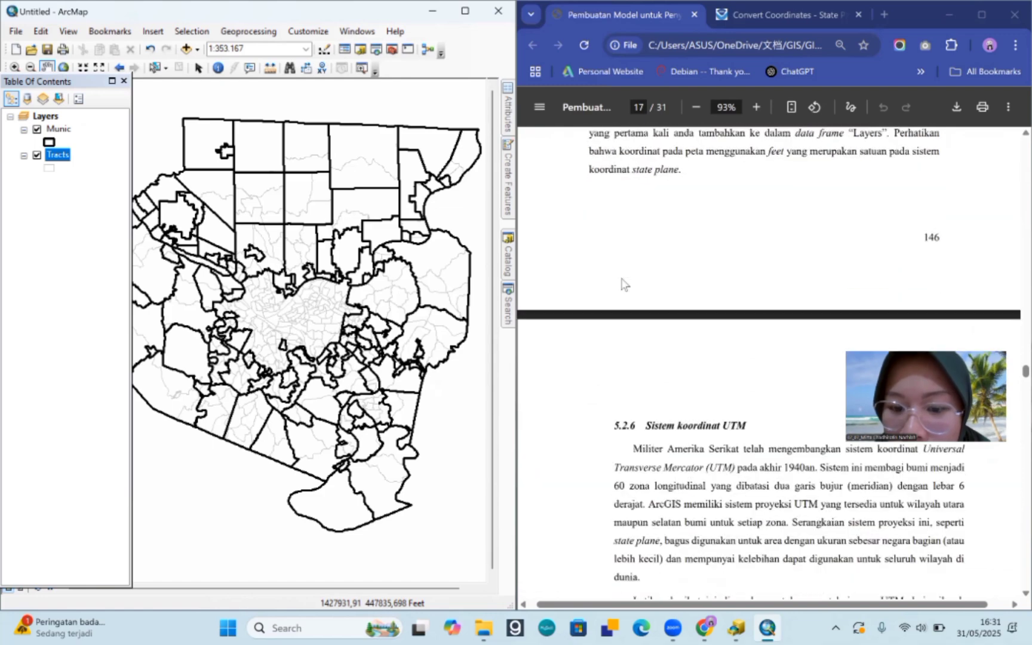
{"action": "scroll", "coordinate": [622, 284], "scroll_direction": "down", "scroll_amount": 5}
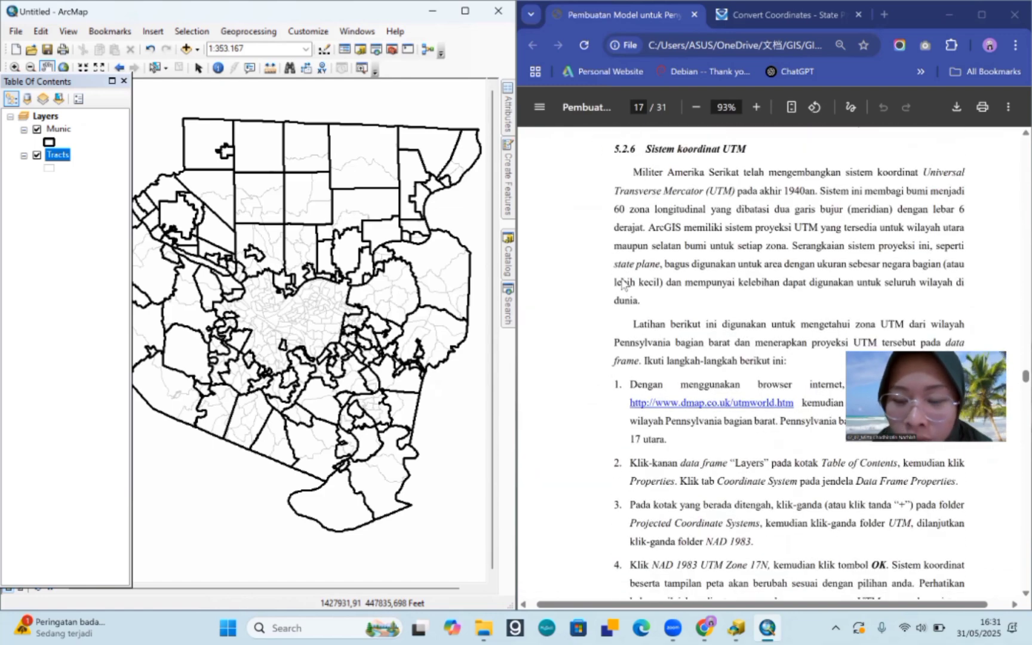
{"action": "scroll", "coordinate": [621, 284], "scroll_direction": "down", "scroll_amount": 1}
{"action": "scroll", "coordinate": [623, 284], "scroll_direction": "down", "scroll_amount": 1}
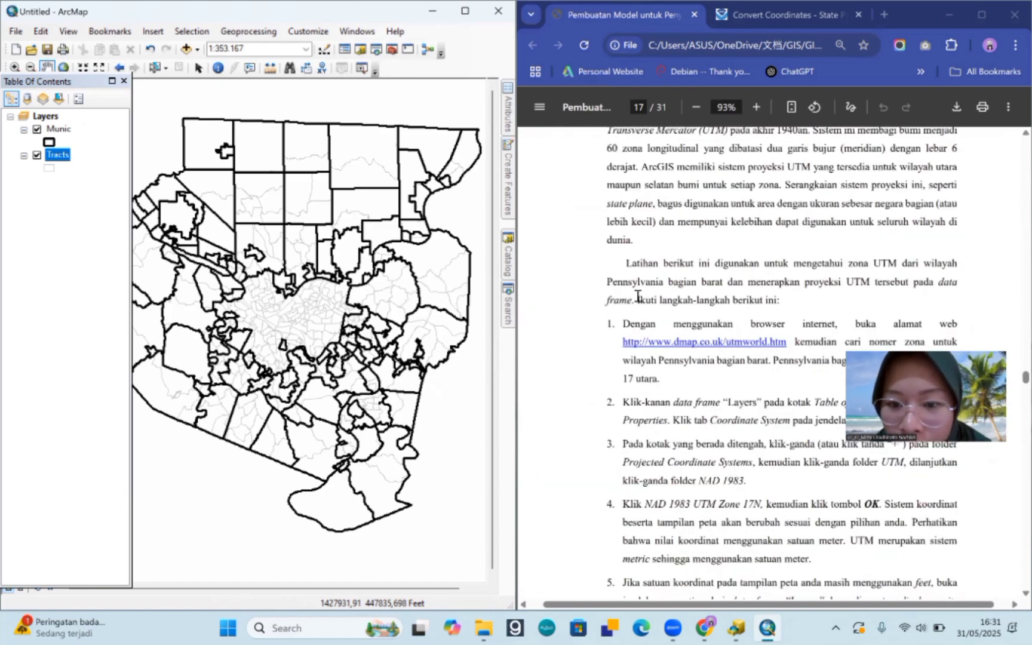
{"action": "scroll", "coordinate": [726, 292], "scroll_direction": "down", "scroll_amount": 1}
{"action": "right_click", "coordinate": [729, 276]}
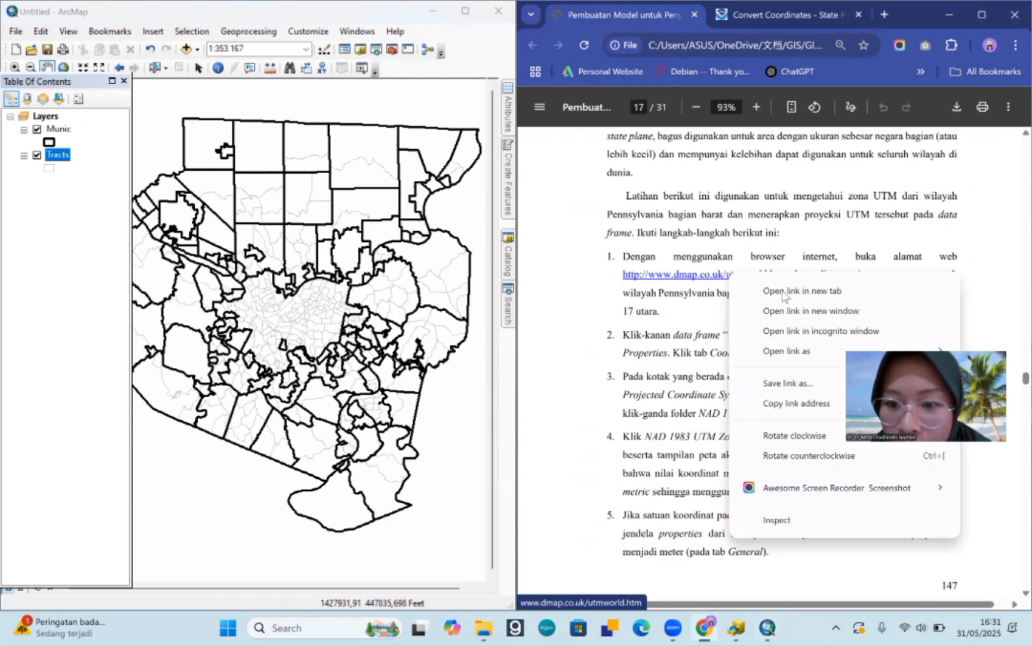
{"action": "left_click", "coordinate": [786, 292]}
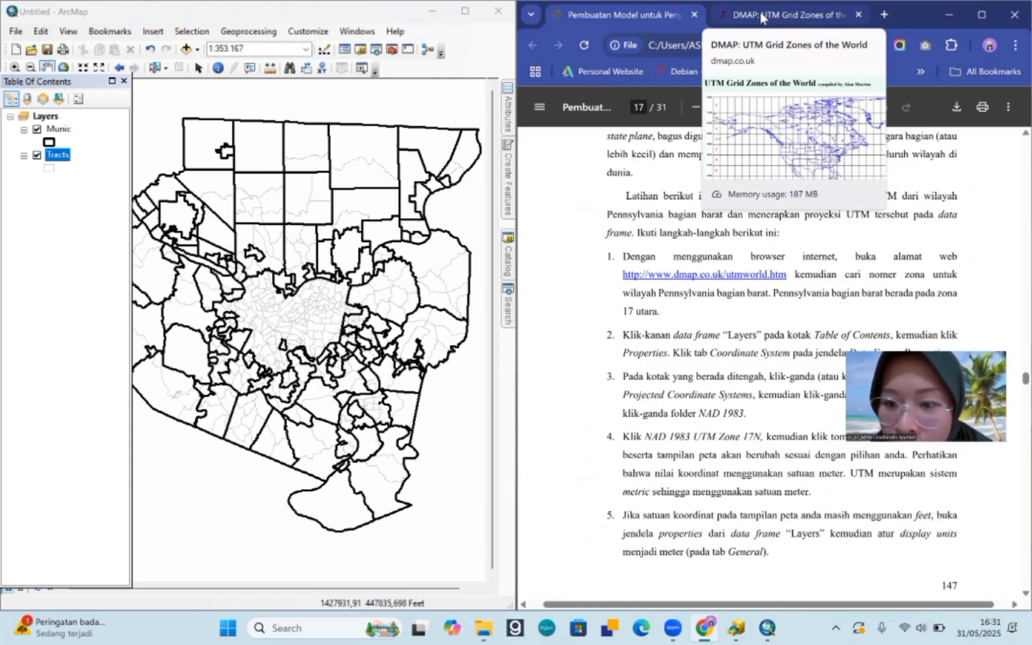
{"action": "left_click", "coordinate": [766, 18]}
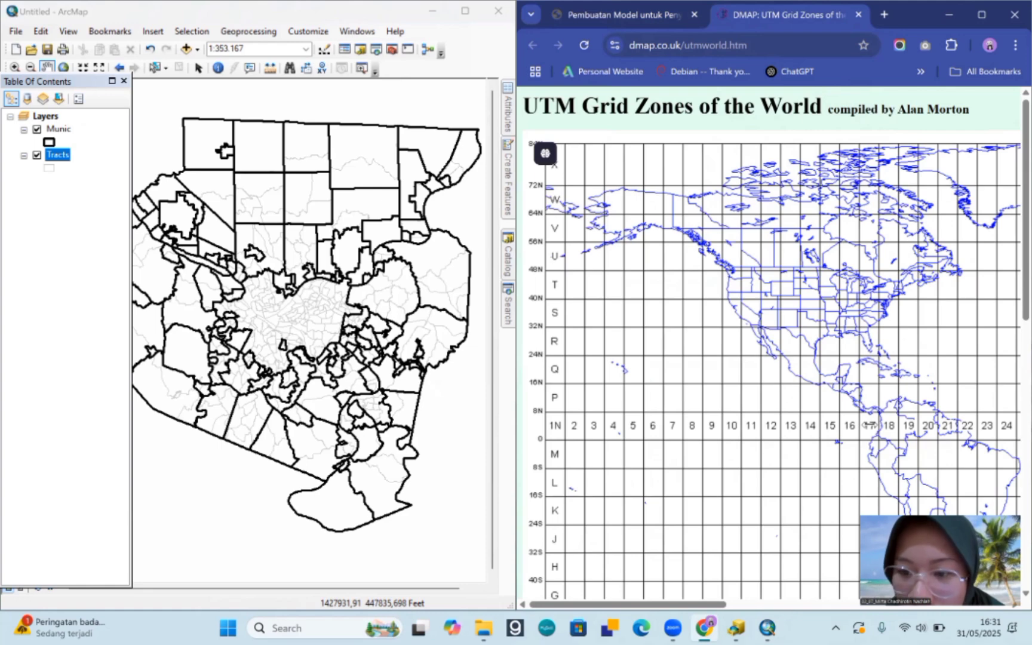
Step: Return to the section 5.2.6 instructions and bring up the options of the Layers data frame to access its properties
{"action": "left_click", "coordinate": [638, 10]}
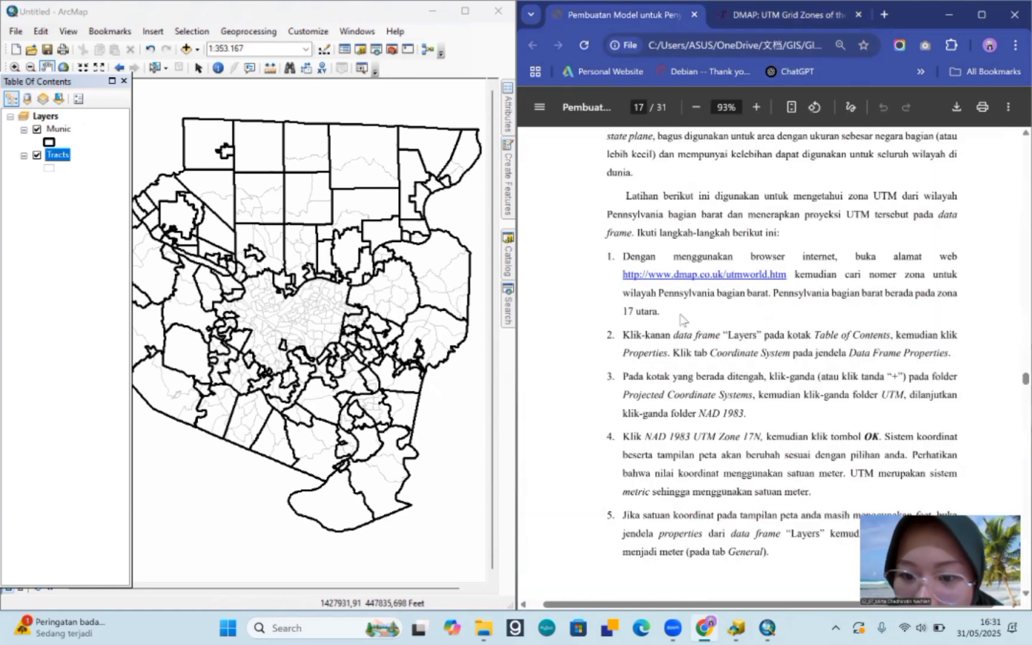
{"action": "scroll", "coordinate": [681, 320], "scroll_direction": "down", "scroll_amount": 1}
{"action": "scroll", "coordinate": [679, 310], "scroll_direction": "down", "scroll_amount": 1}
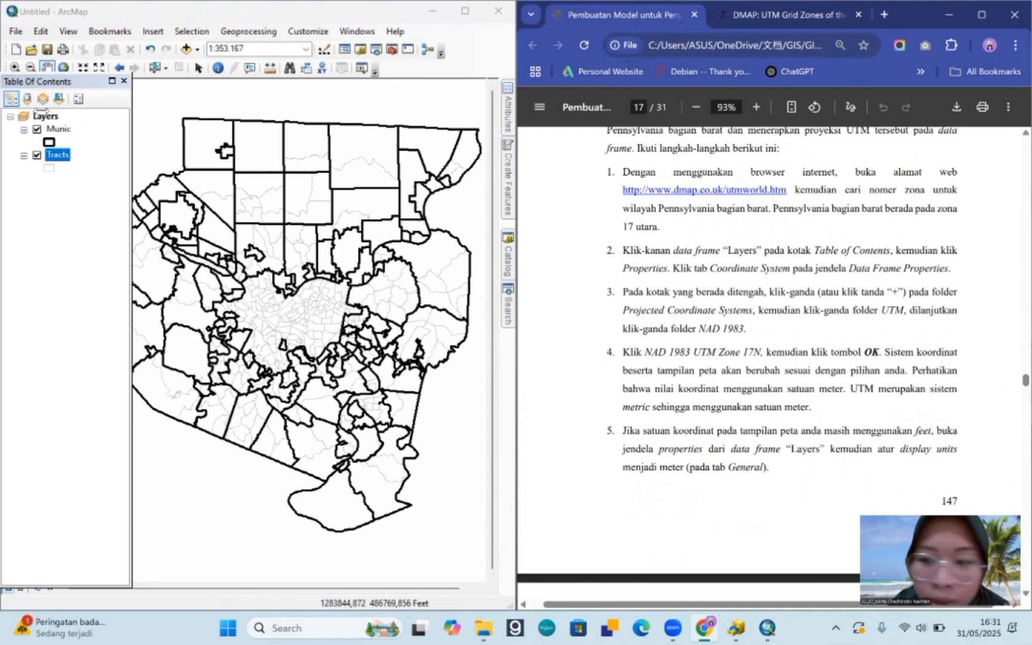
{"action": "right_click", "coordinate": [44, 115]}
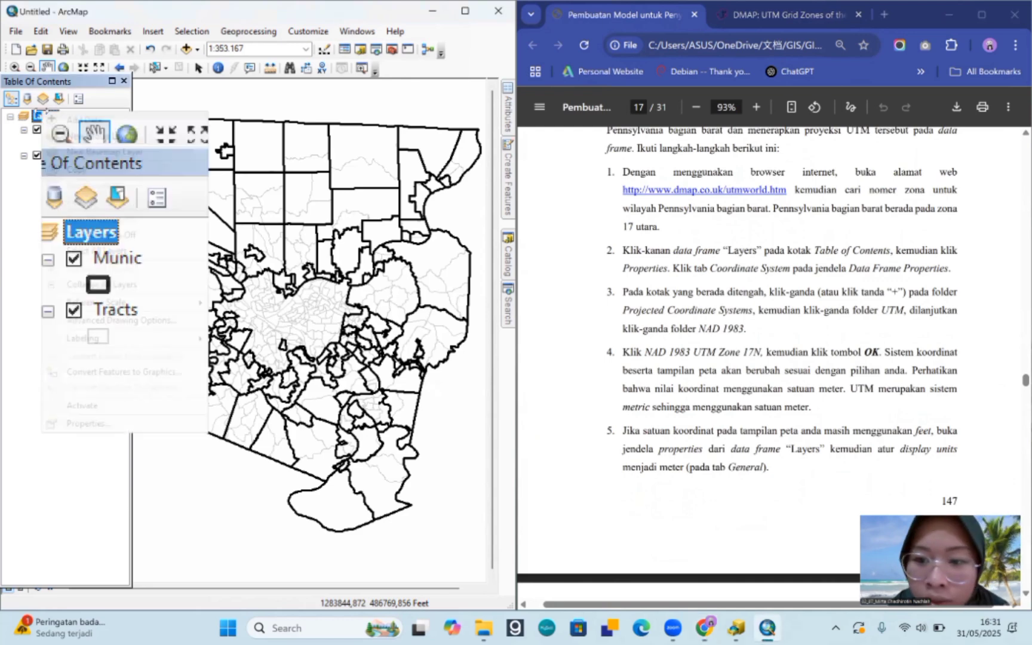
Step: Open the Layers data frame's coordinate system list and expand Projected Coordinate Systems, UTM, NAD 1983
{"action": "left_click", "coordinate": [98, 424]}
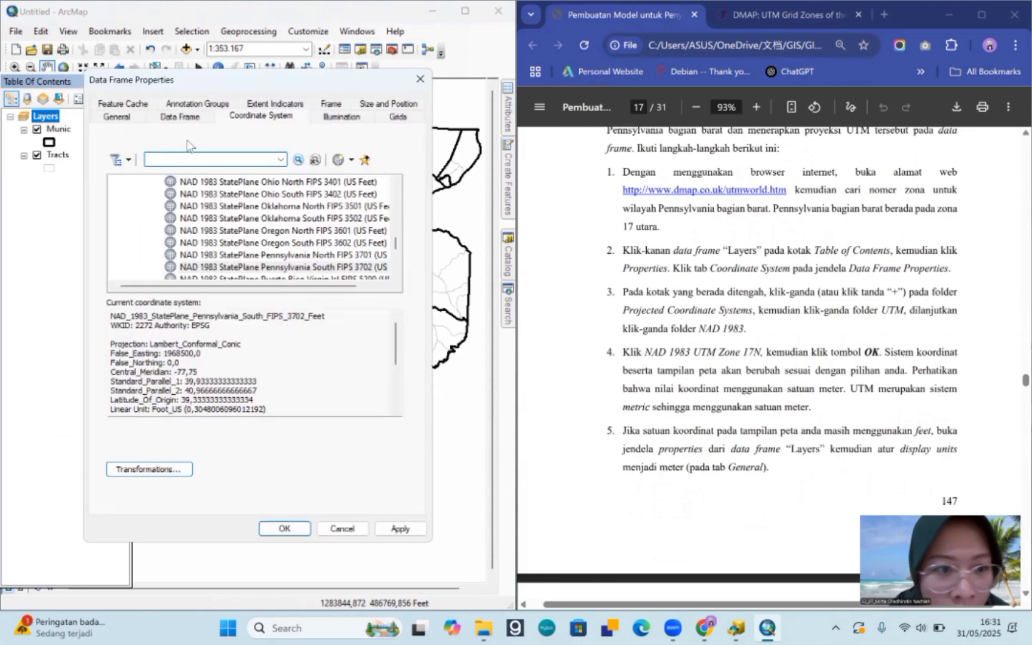
{"action": "left_click", "coordinate": [191, 118]}
{"action": "left_click", "coordinate": [255, 118]}
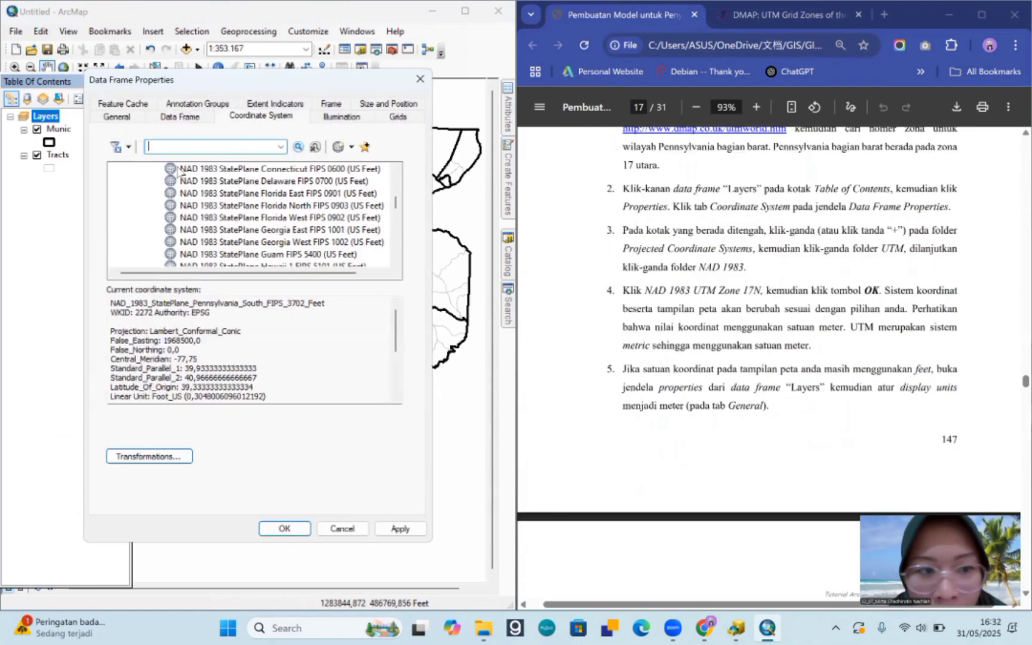
{"action": "scroll", "coordinate": [238, 221], "scroll_direction": "up", "scroll_amount": 10}
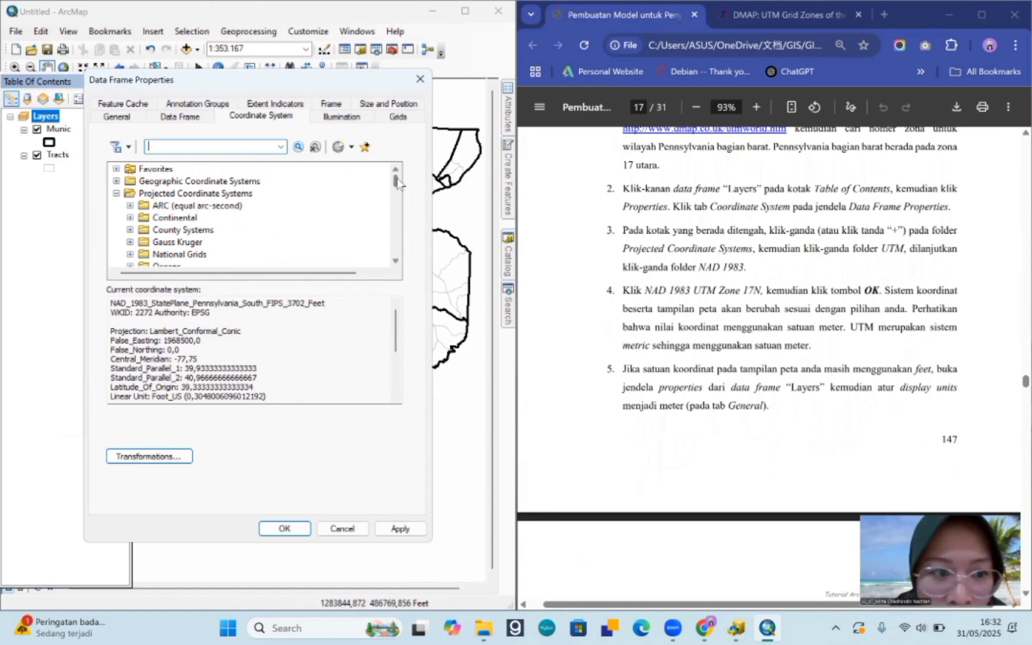
{"action": "left_click_drag", "start_coordinate": [397, 182], "coordinate": [397, 249]}
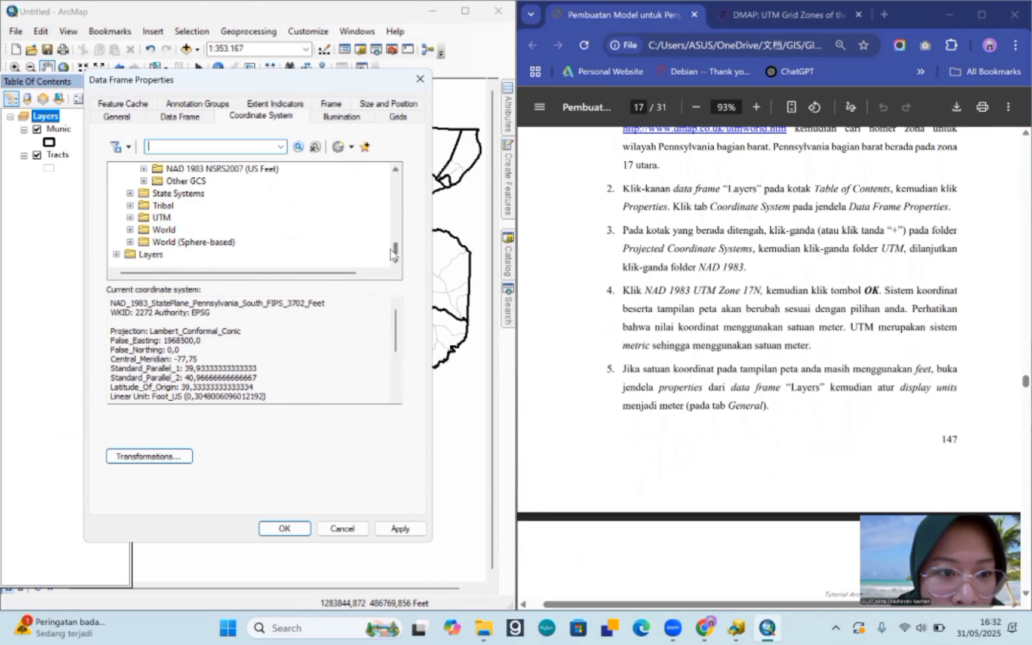
{"action": "left_click", "coordinate": [130, 218]}
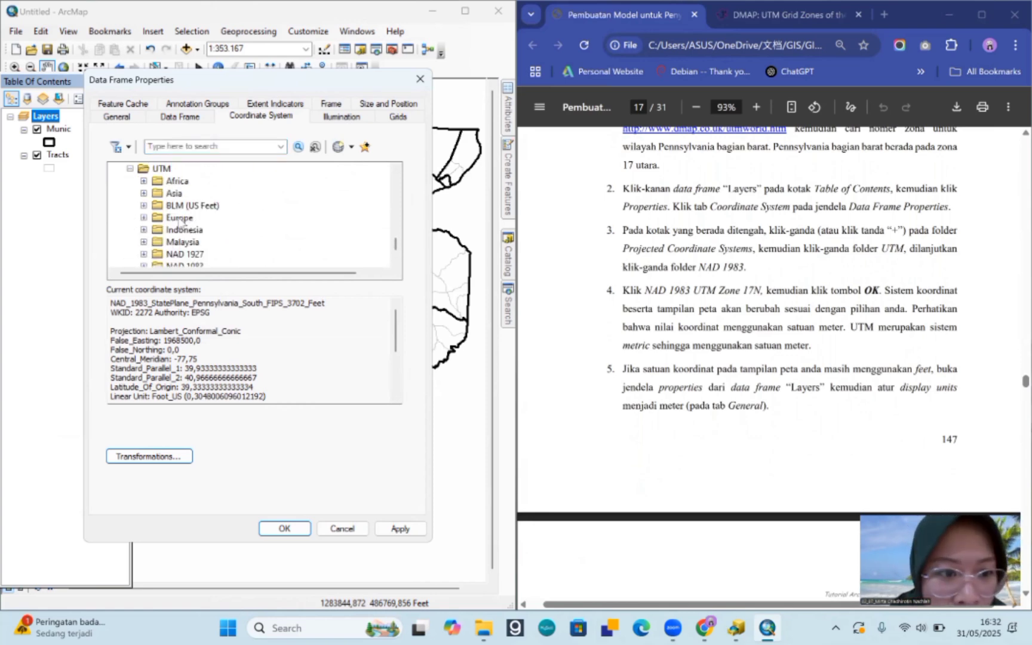
{"action": "scroll", "coordinate": [181, 223], "scroll_direction": "down", "scroll_amount": 1}
{"action": "left_click", "coordinate": [143, 230]}
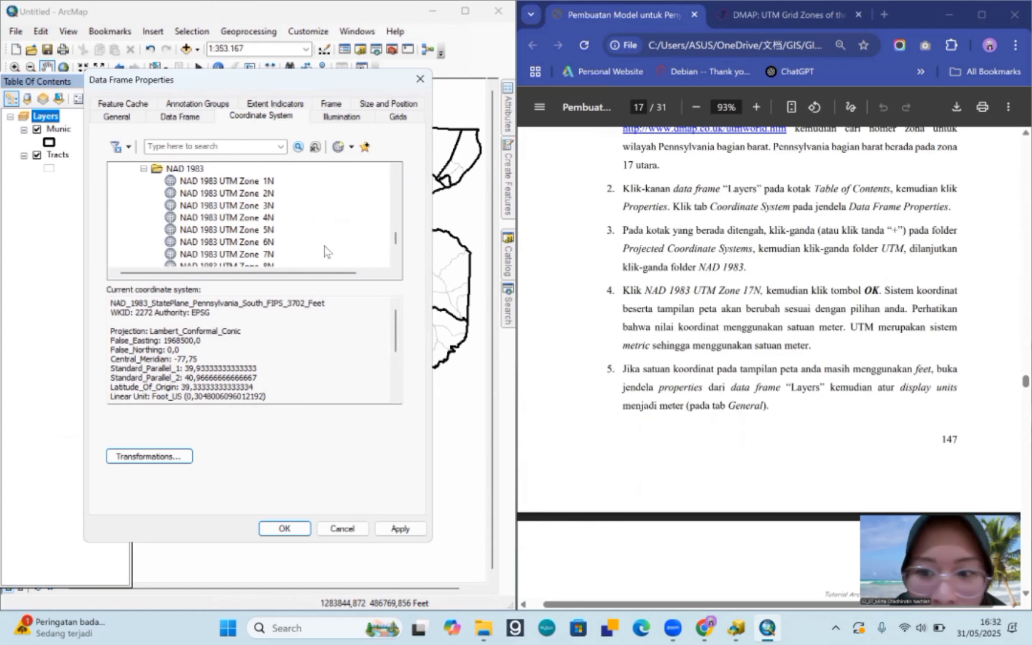
Step: Assign NAD 1983 UTM Zone 17N as the data frame's coordinate system and apply it
{"action": "scroll", "coordinate": [599, 284], "scroll_direction": "down", "scroll_amount": 1}
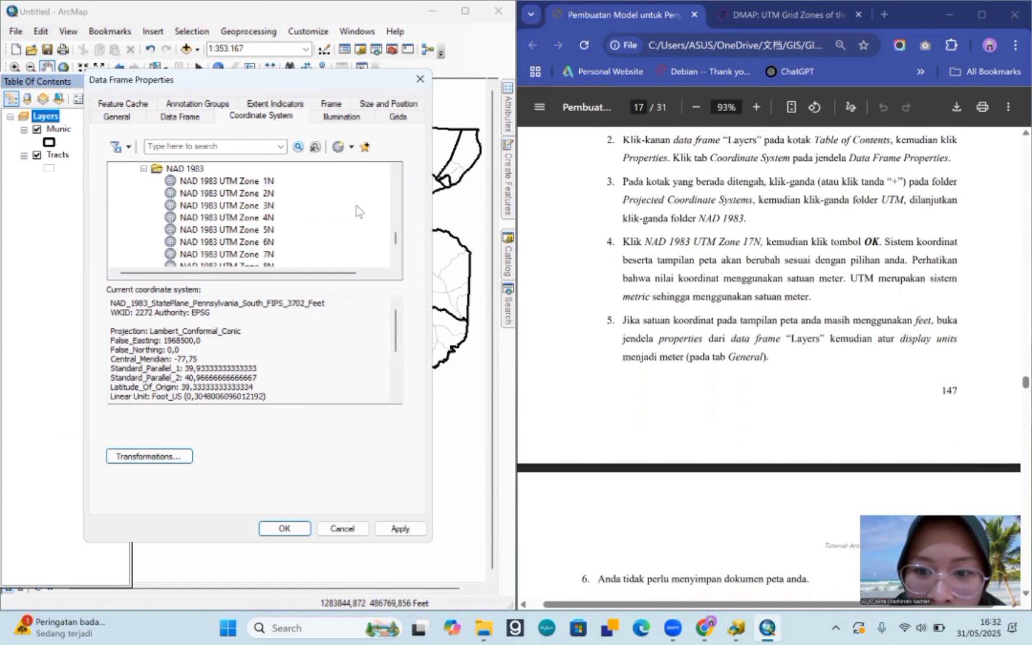
{"action": "scroll", "coordinate": [254, 235], "scroll_direction": "down", "scroll_amount": 1}
{"action": "scroll", "coordinate": [254, 236], "scroll_direction": "down", "scroll_amount": 3}
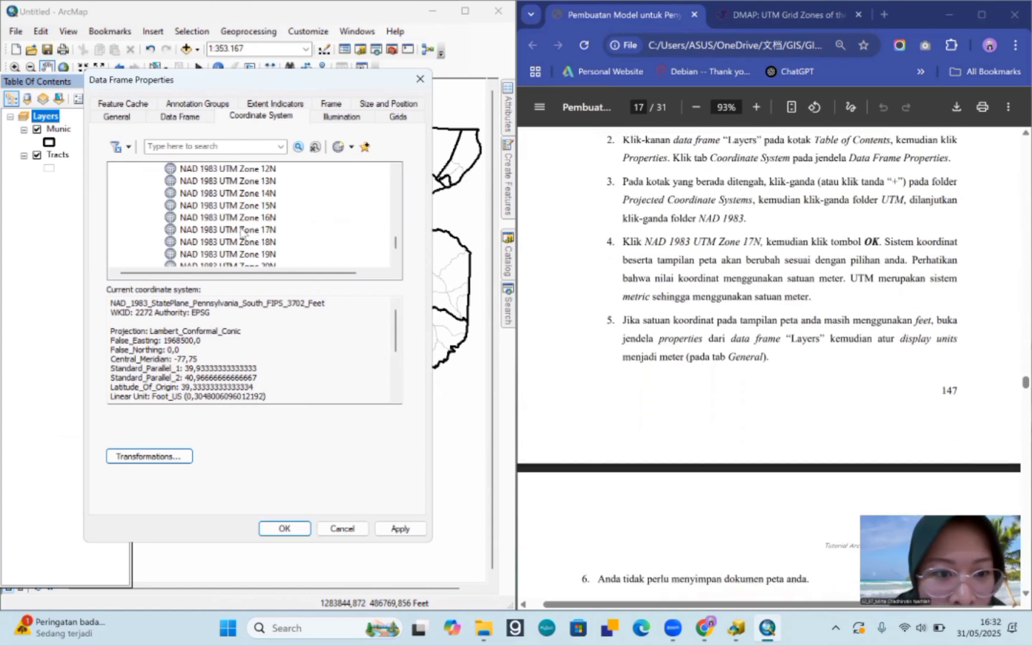
{"action": "left_click", "coordinate": [242, 230]}
{"action": "scroll", "coordinate": [772, 308], "scroll_direction": "down", "scroll_amount": 1}
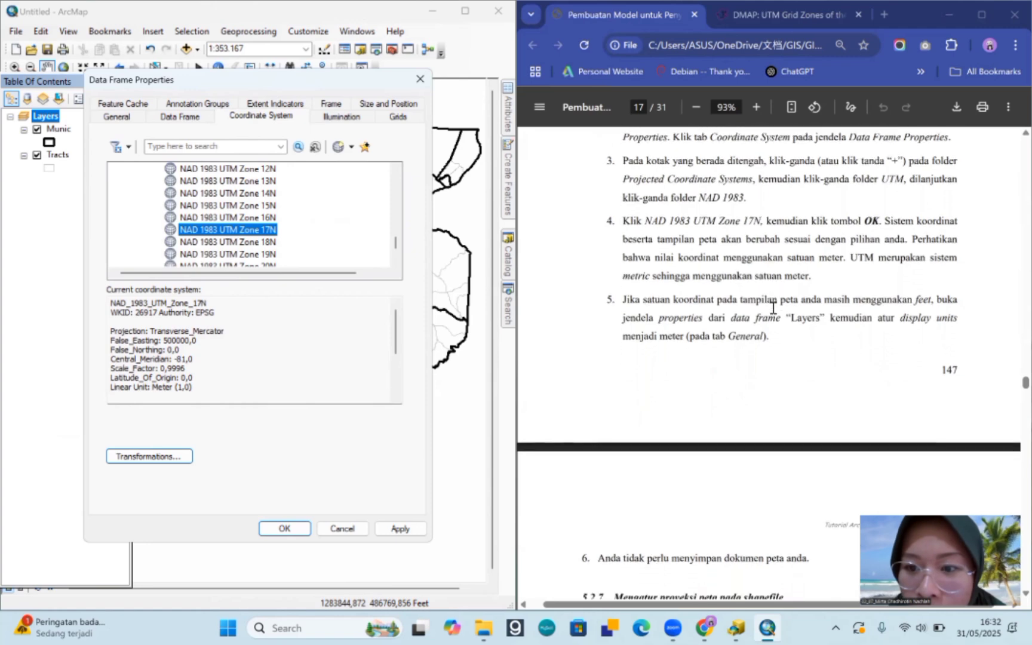
{"action": "left_click", "coordinate": [285, 529]}
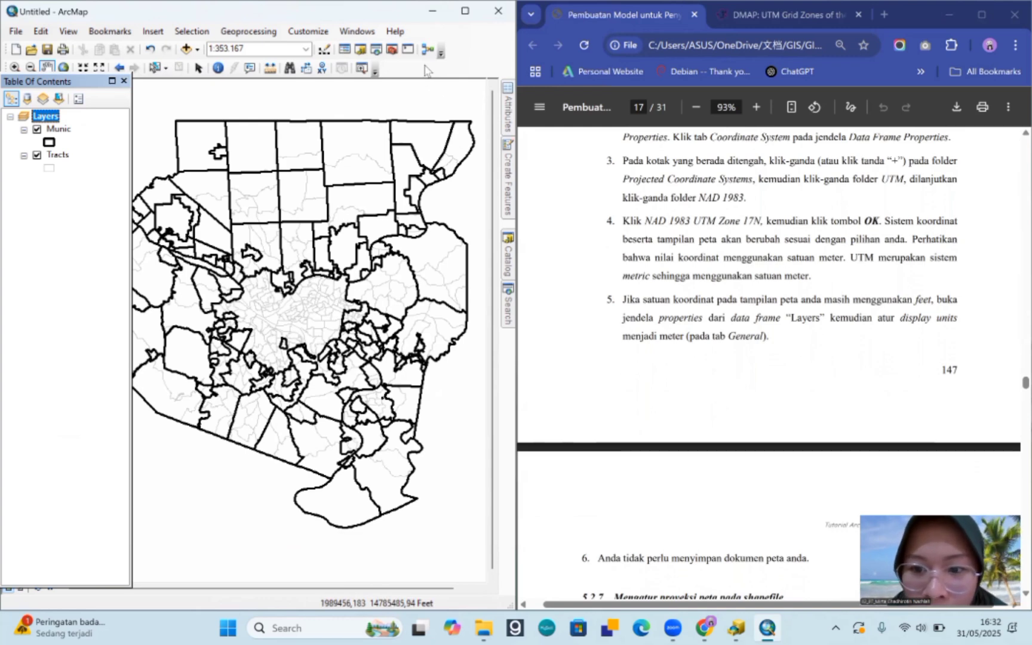
Step: Enlarge the map window to check the coordinate units, and restore the side-by-side layout with the tutorial
{"action": "left_click", "coordinate": [466, 11]}
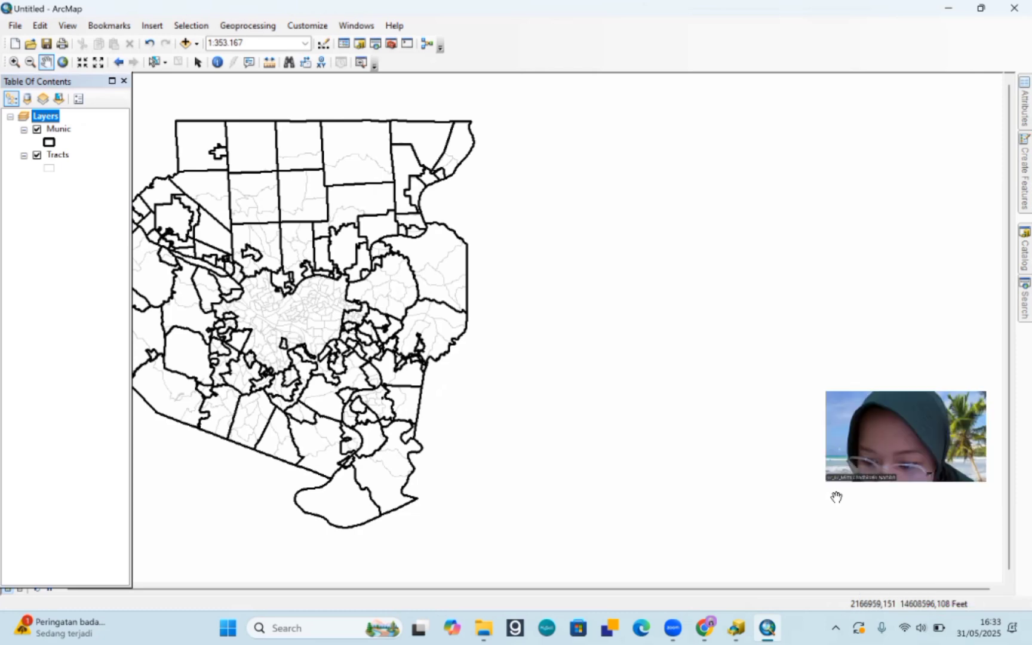
{"action": "mouse_move", "coordinate": [973, 11]}
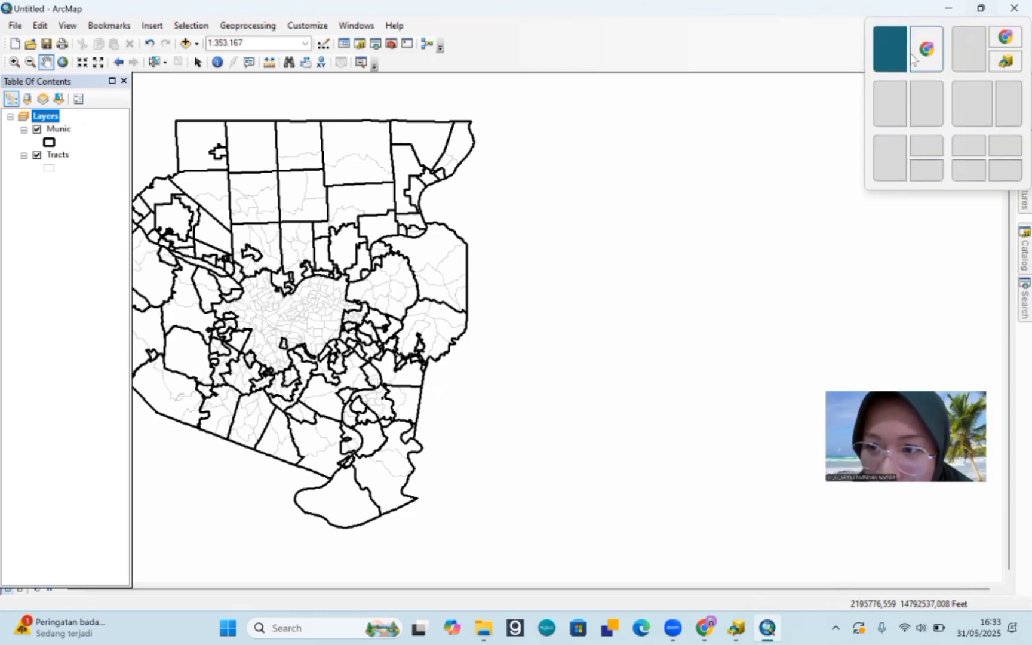
{"action": "left_click", "coordinate": [904, 60]}
{"action": "left_click", "coordinate": [748, 325]}
{"action": "scroll", "coordinate": [749, 324], "scroll_direction": "down", "scroll_amount": 1}
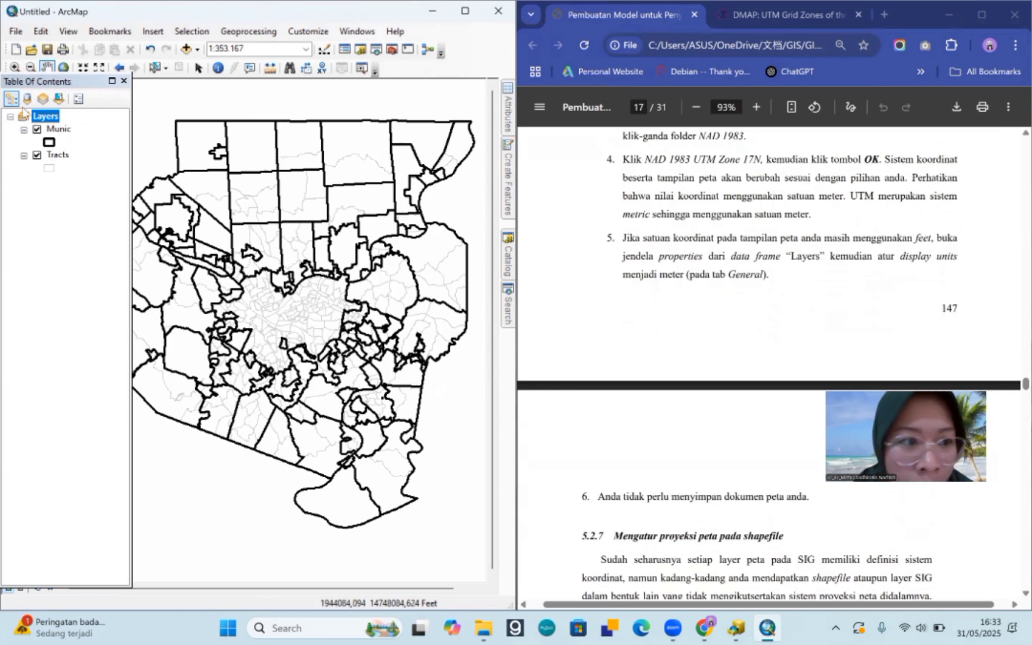
Step: Set the display units of the Layers data frame to Meters
{"action": "right_click", "coordinate": [41, 115]}
{"action": "left_click", "coordinate": [130, 423]}
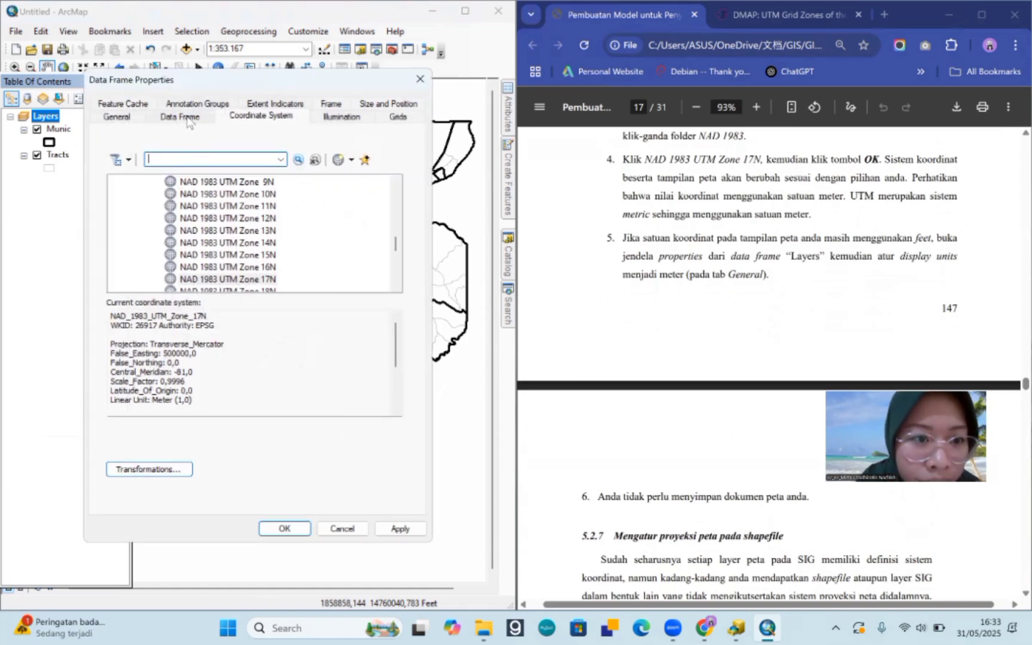
{"action": "left_click", "coordinate": [132, 119]}
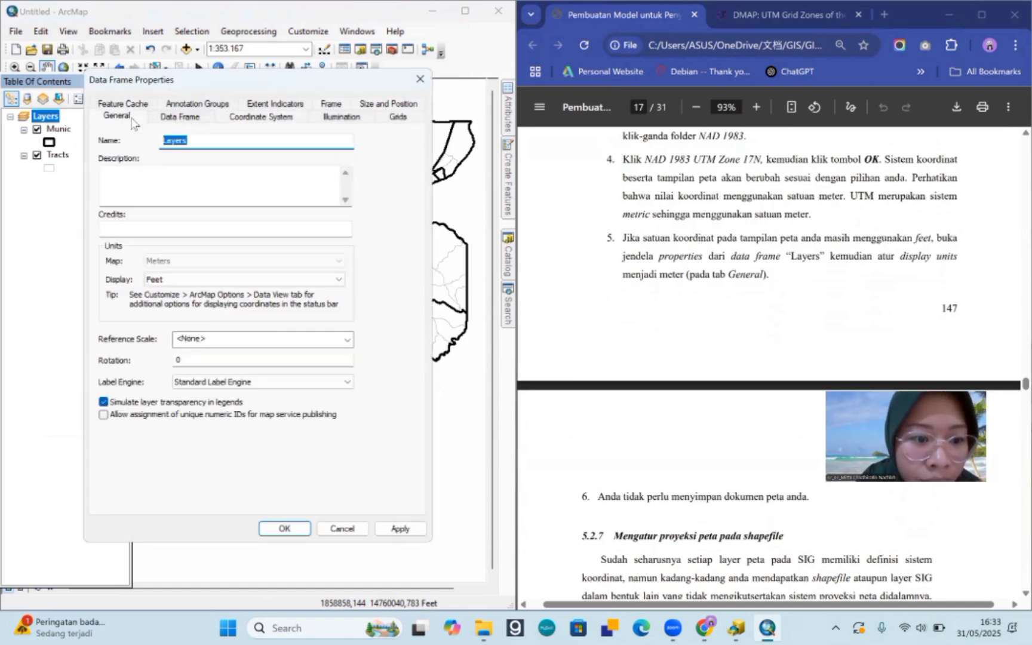
{"action": "left_click", "coordinate": [251, 280]}
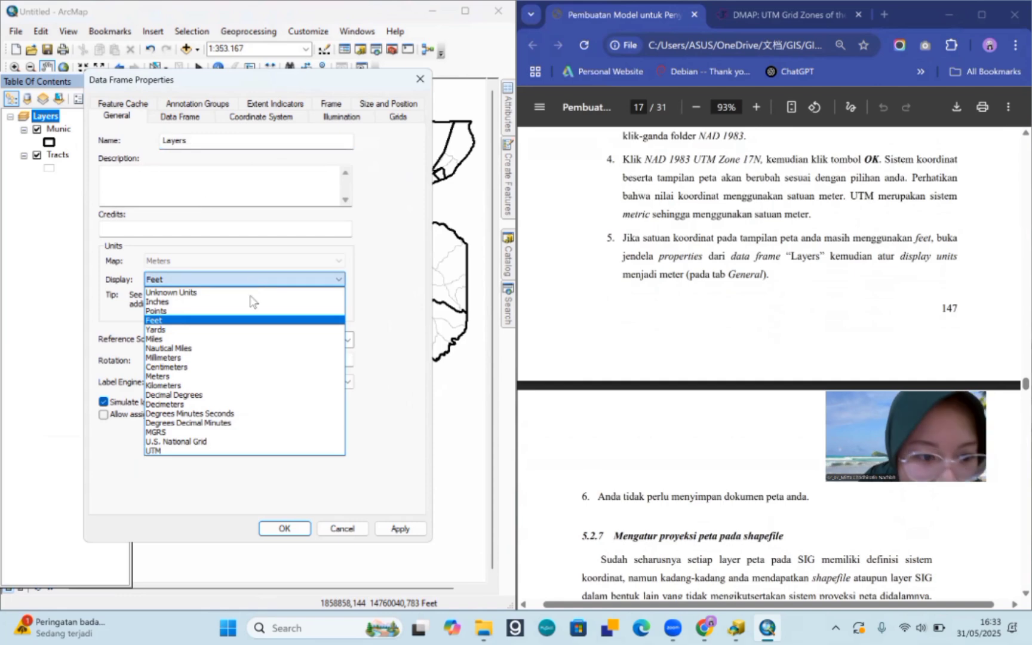
{"action": "left_click", "coordinate": [221, 377]}
{"action": "left_click", "coordinate": [284, 528]}
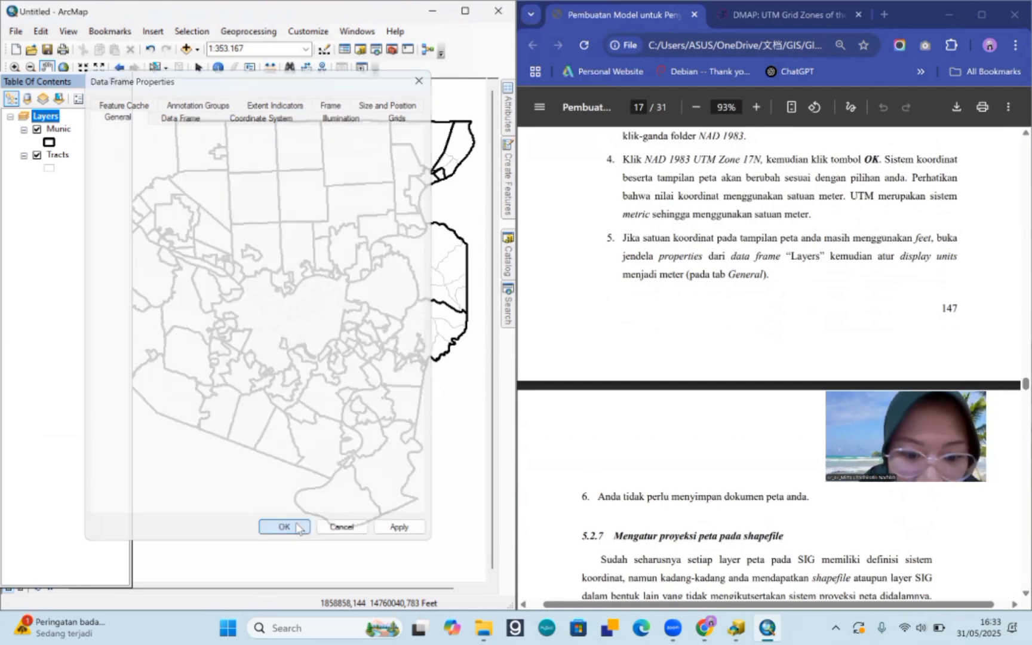
Step: Check the coordinate units in the maximized map window, restore the side-by-side layout and read tutorial section 5.2.7 on shapefile projections
{"action": "left_click", "coordinate": [466, 11]}
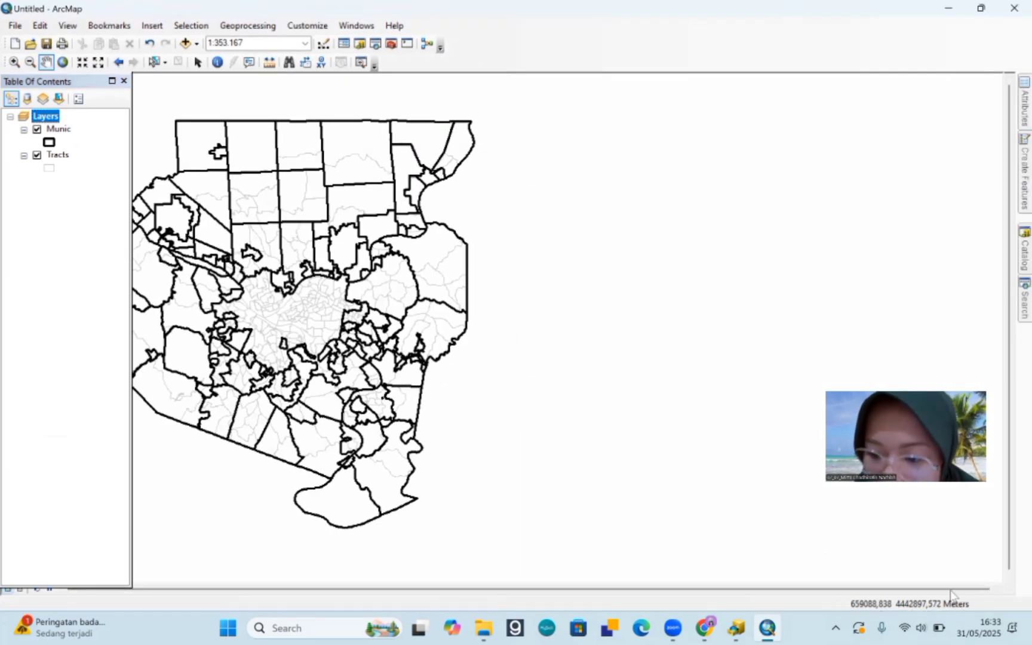
{"action": "mouse_move", "coordinate": [981, 8]}
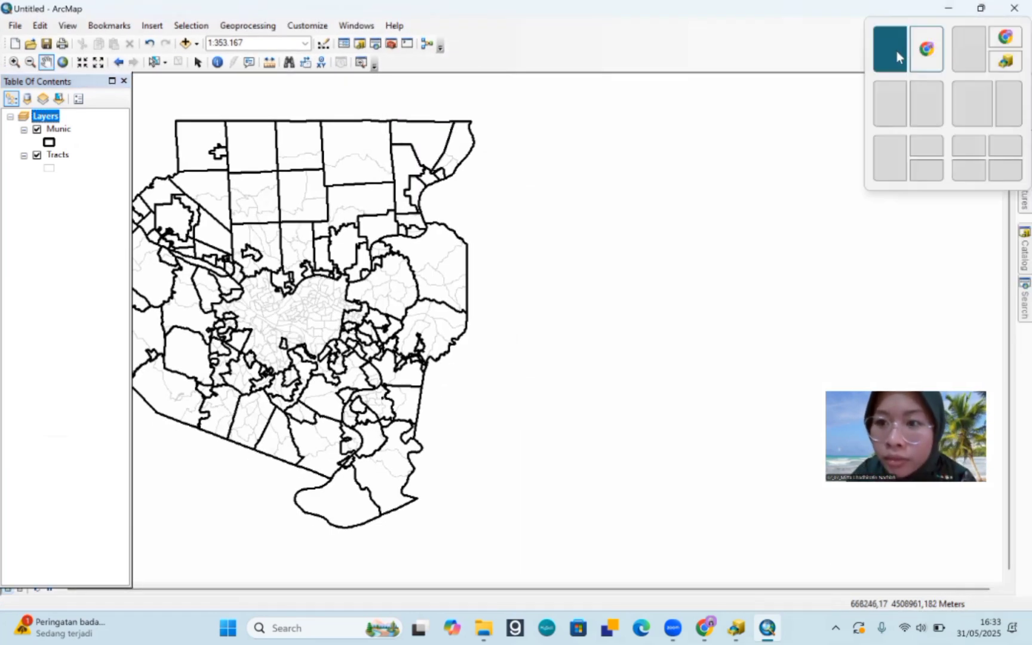
{"action": "left_click", "coordinate": [896, 51]}
{"action": "scroll", "coordinate": [754, 252], "scroll_direction": "down", "scroll_amount": 2}
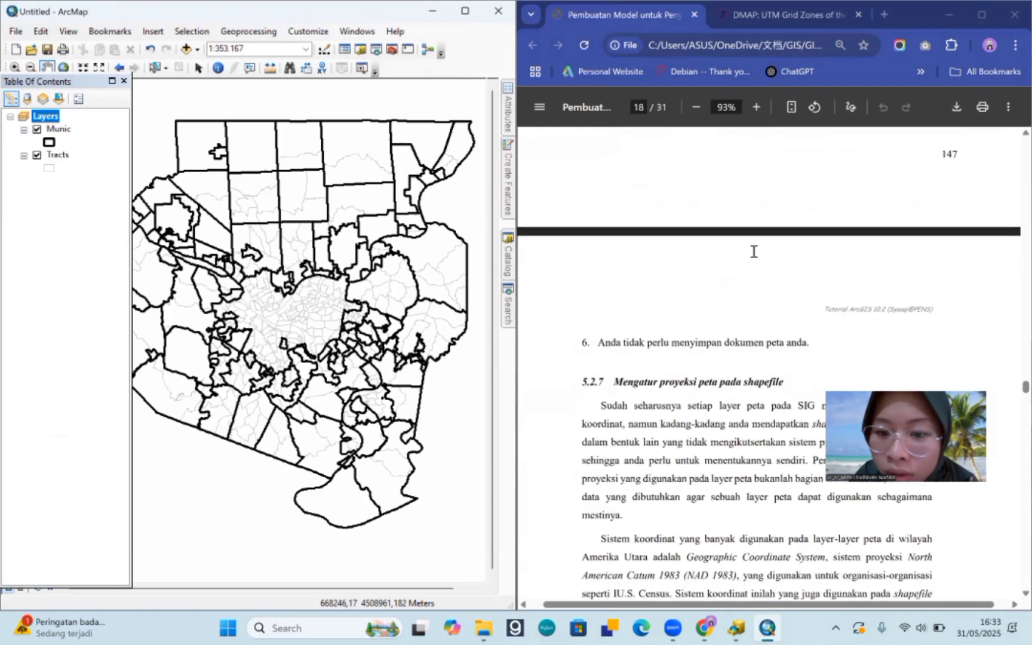
{"action": "scroll", "coordinate": [754, 252], "scroll_direction": "down", "scroll_amount": 5}
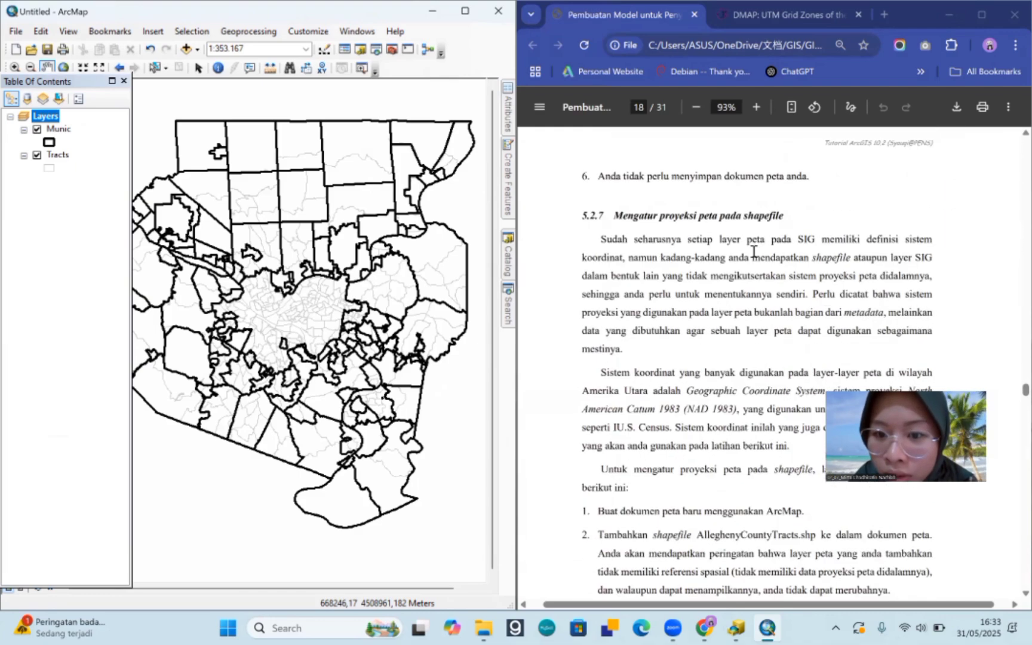
{"action": "scroll", "coordinate": [754, 252], "scroll_direction": "down", "scroll_amount": 1}
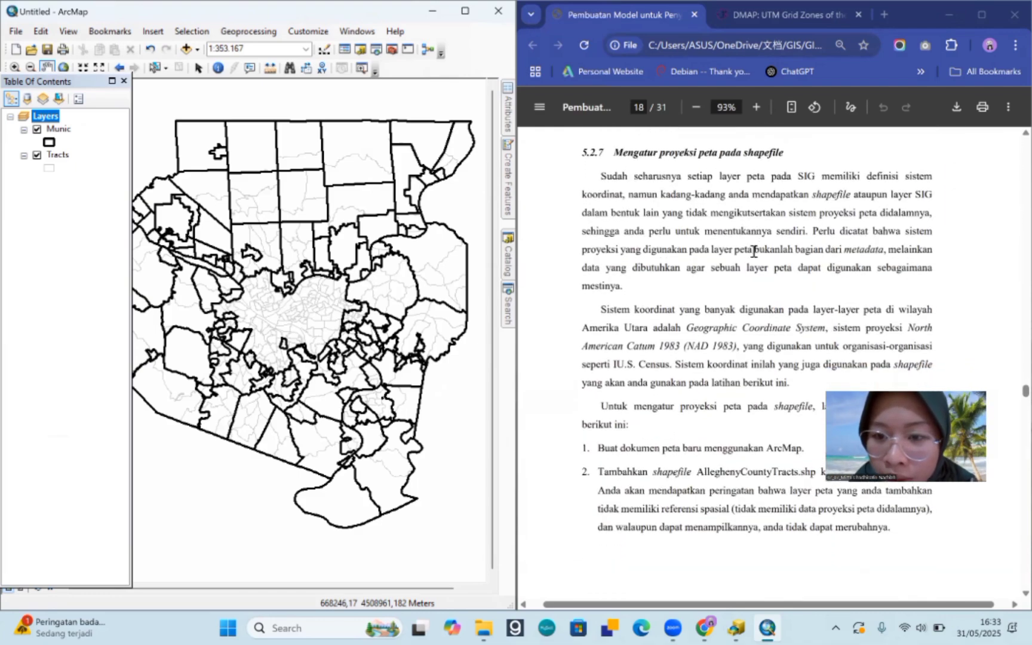
{"action": "scroll", "coordinate": [754, 252], "scroll_direction": "down", "scroll_amount": 3}
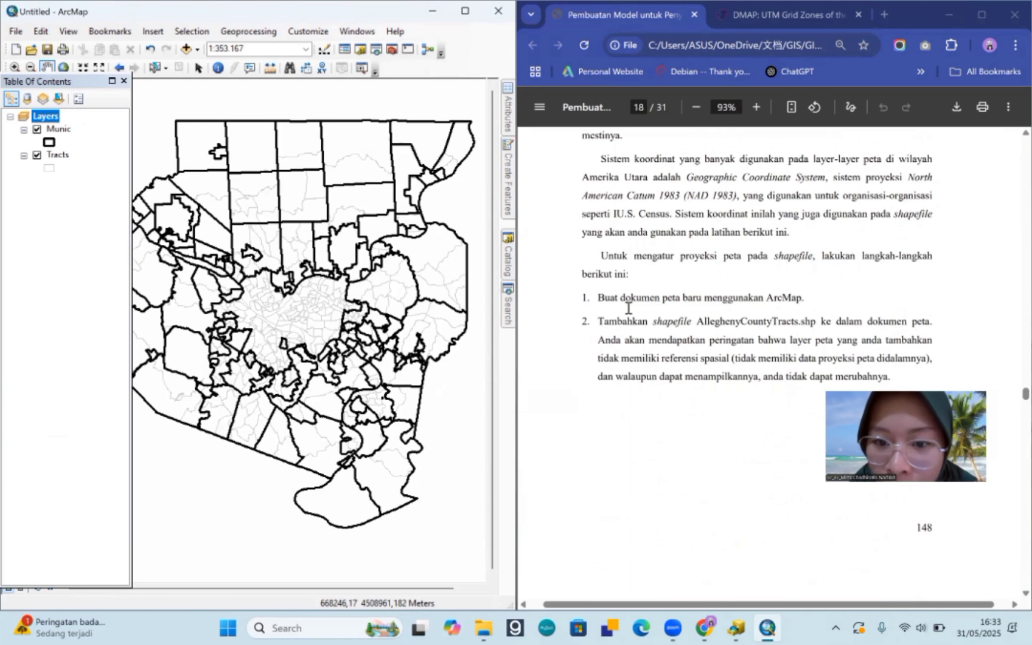
{"action": "left_click", "coordinate": [15, 31]}
{"action": "left_click", "coordinate": [29, 77]}
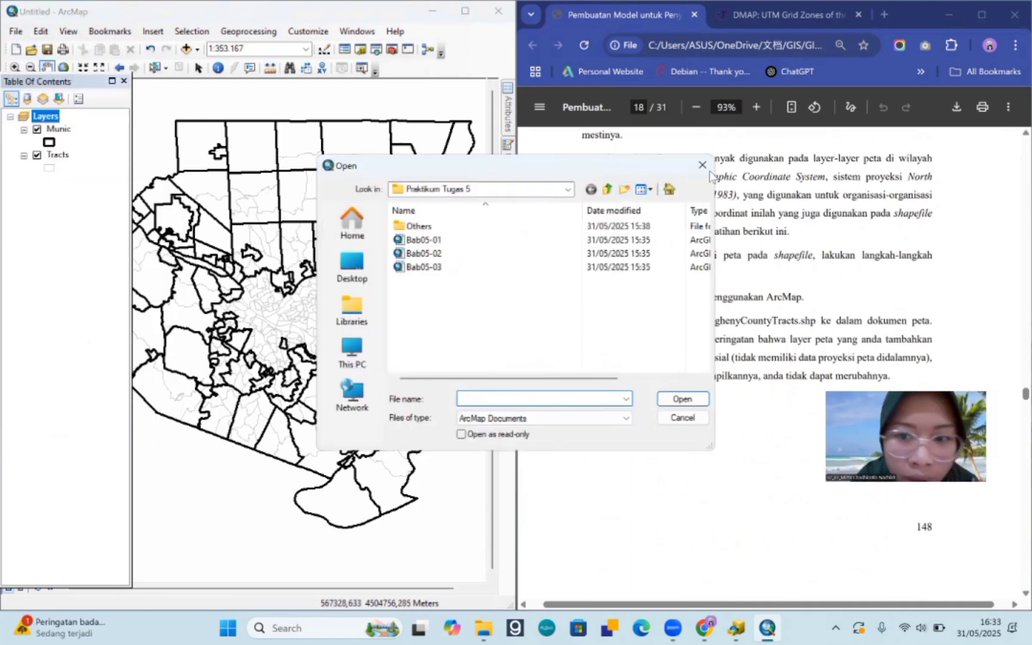
{"action": "left_click", "coordinate": [702, 165]}
Step: Create a new map document from the Blank Map template, discarding the changes to the untitled map
{"action": "left_click", "coordinate": [18, 31]}
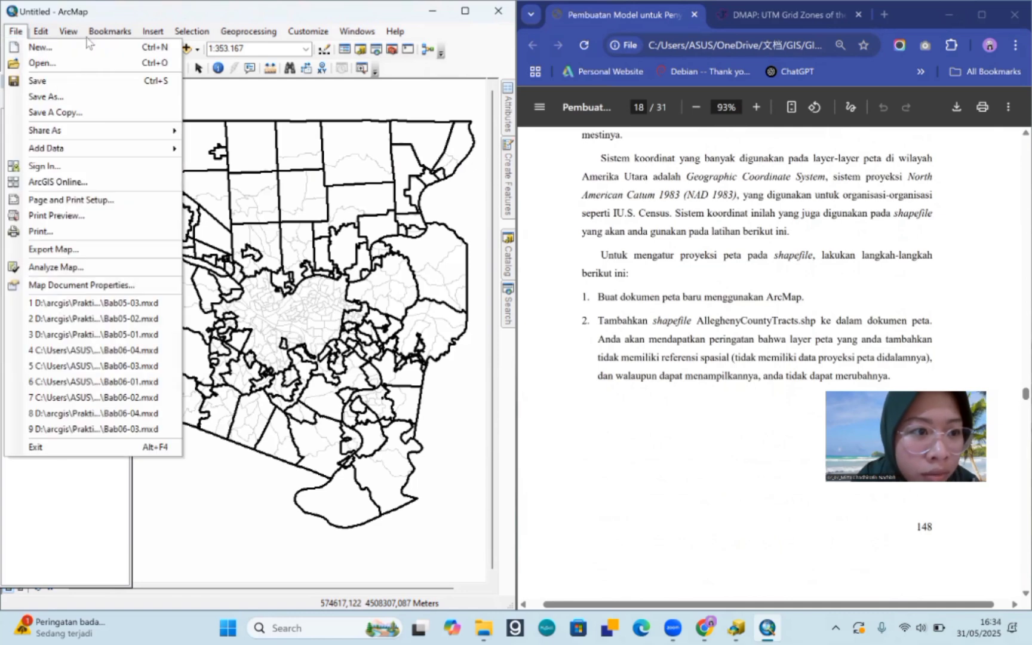
{"action": "left_click", "coordinate": [15, 31]}
{"action": "left_click", "coordinate": [15, 31]}
{"action": "left_click", "coordinate": [38, 47]}
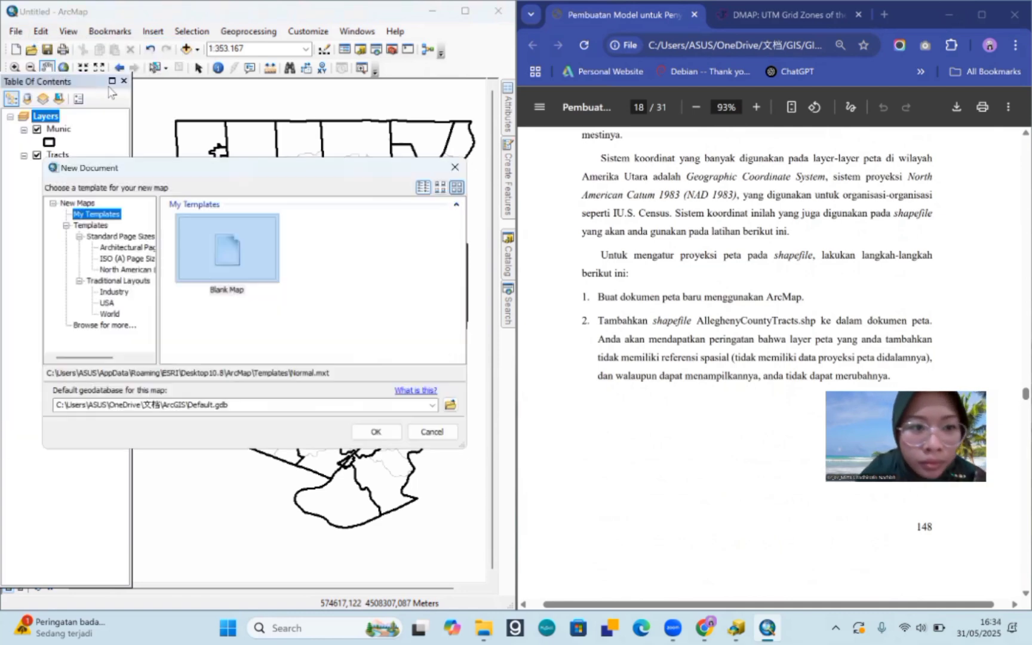
{"action": "double_click", "coordinate": [234, 257]}
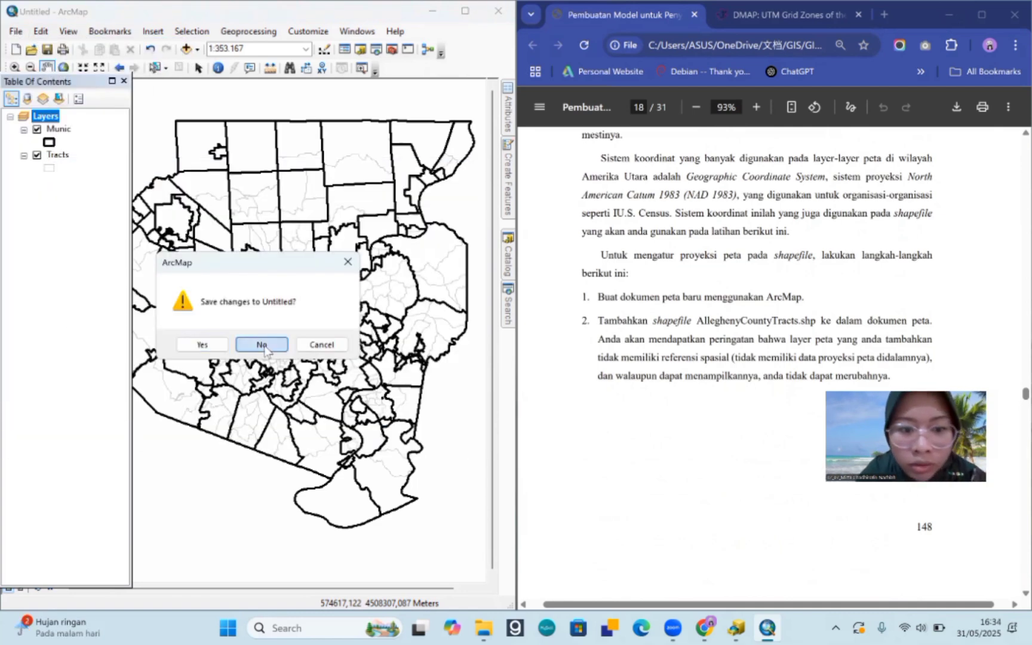
{"action": "left_click", "coordinate": [264, 345]}
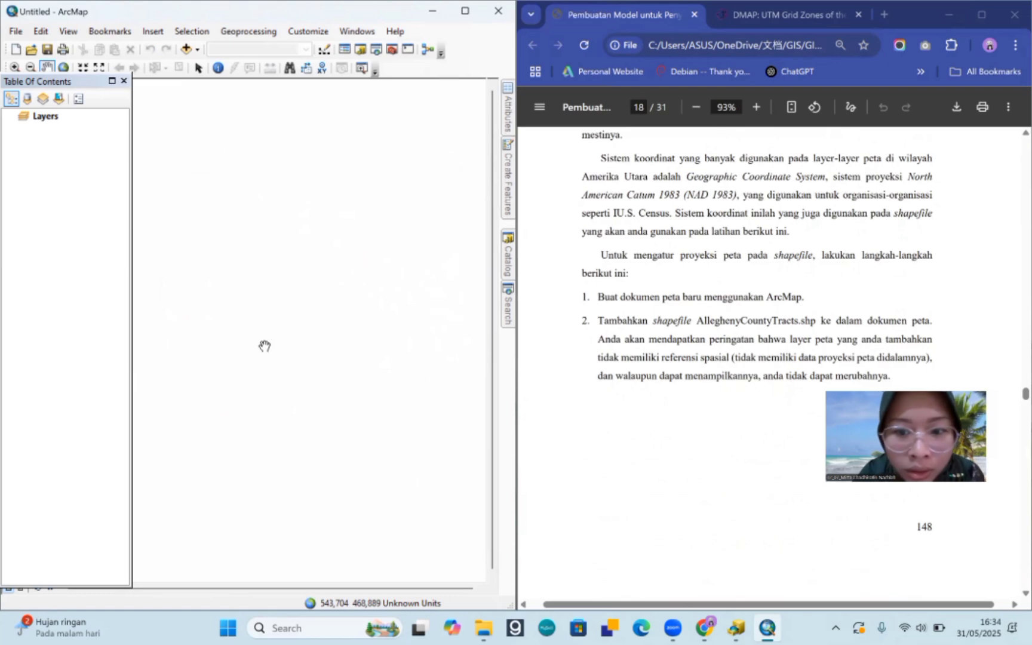
Step: Add the shapefile AlleghenyCountyTracts.shp from the Others folder to the Layers data frame
{"action": "right_click", "coordinate": [57, 119]}
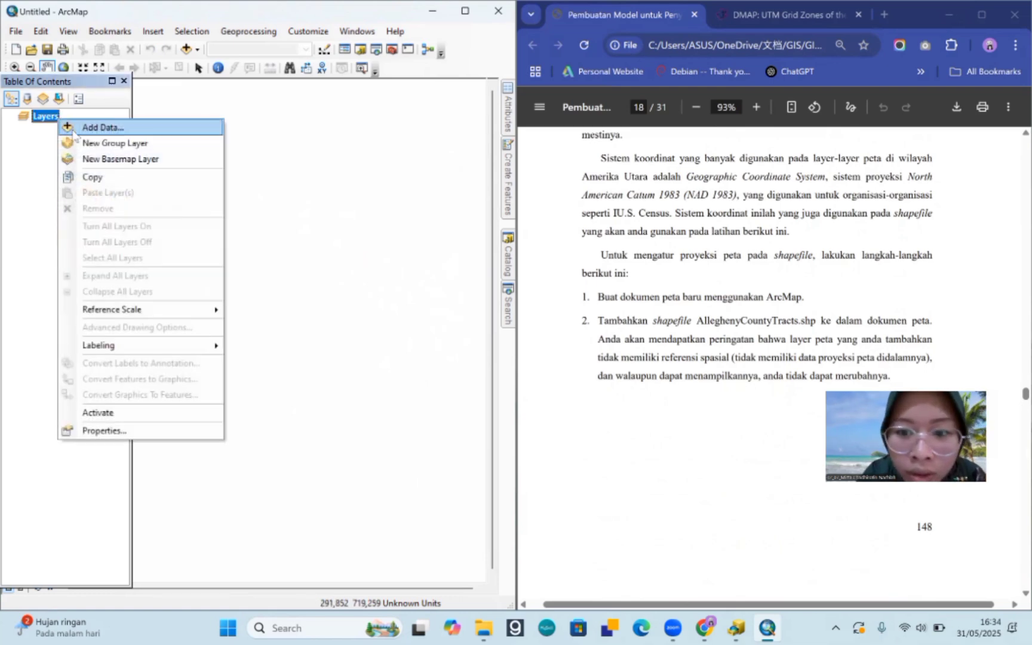
{"action": "left_click", "coordinate": [100, 128]}
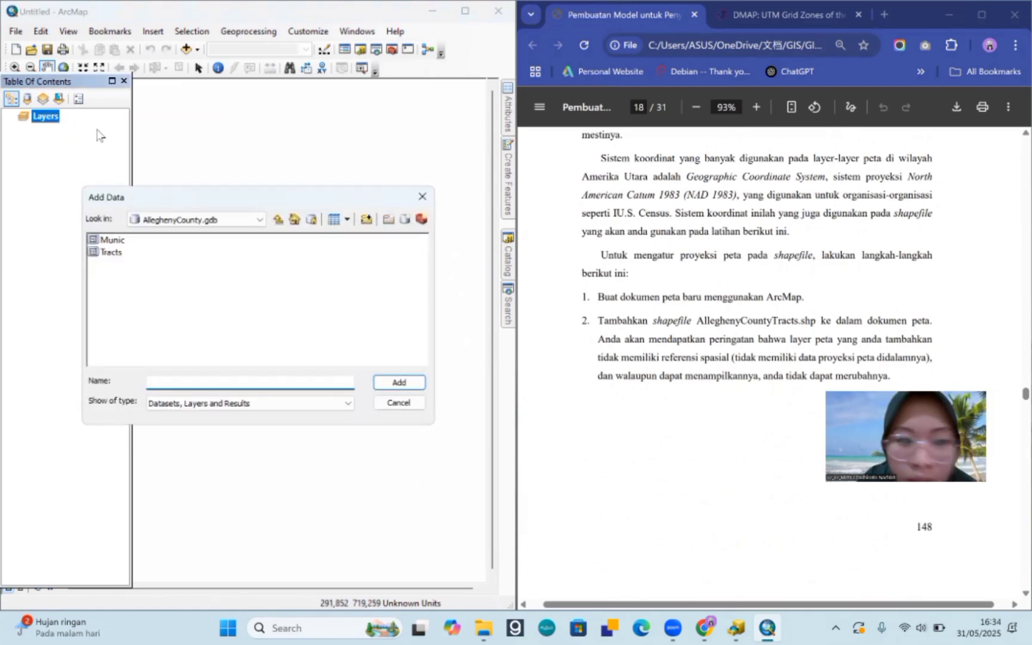
{"action": "left_click", "coordinate": [285, 218]}
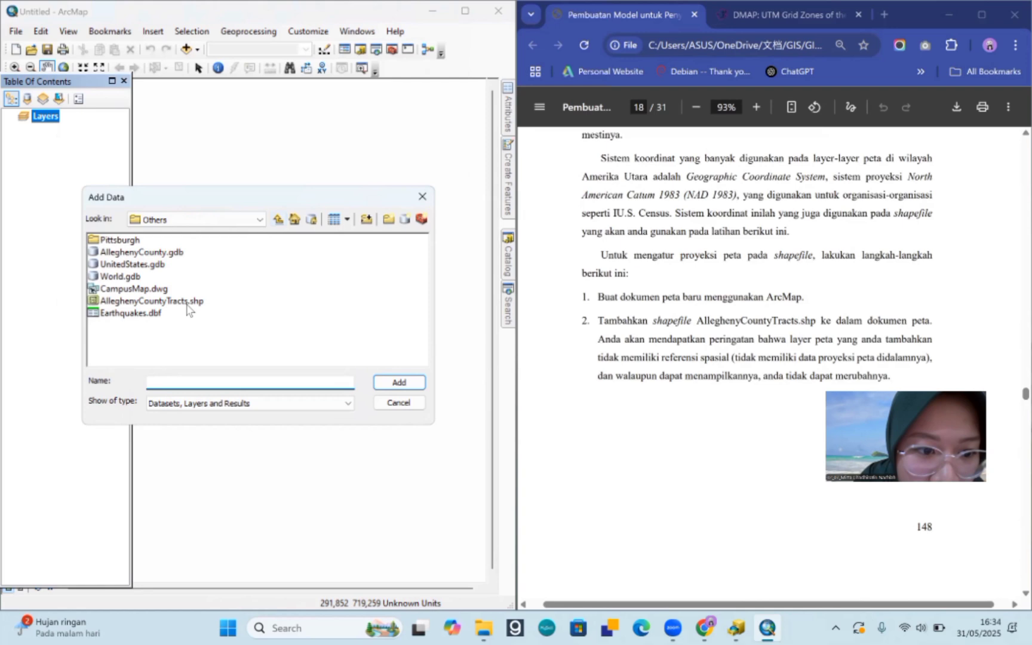
{"action": "left_click", "coordinate": [151, 301]}
{"action": "left_click", "coordinate": [399, 382]}
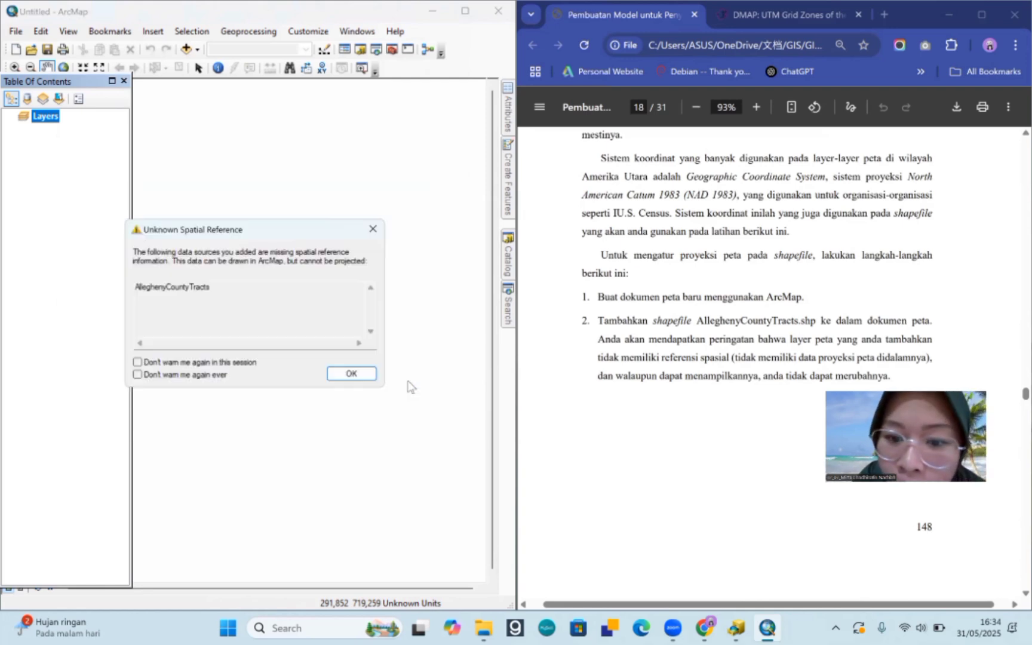
Step: Read the tutorial page about the missing spatial reference and acknowledge the Unknown Spatial Reference warning for AlleghenyCountyTracts
{"action": "scroll", "coordinate": [669, 333], "scroll_direction": "down", "scroll_amount": 1}
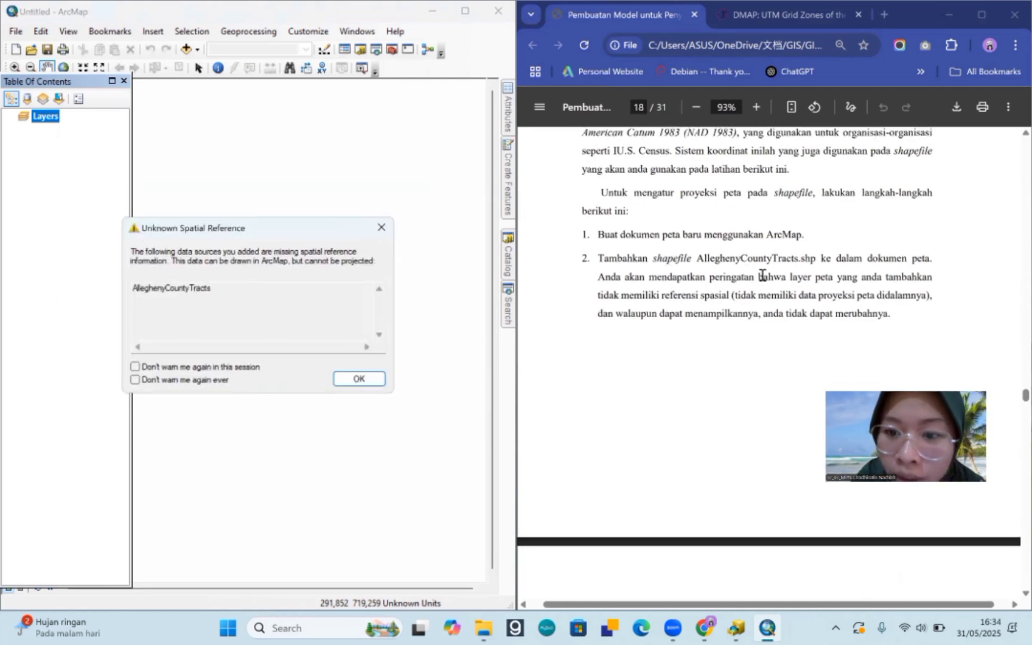
{"action": "scroll", "coordinate": [762, 275], "scroll_direction": "down", "scroll_amount": 1}
{"action": "scroll", "coordinate": [855, 251], "scroll_direction": "down", "scroll_amount": 1}
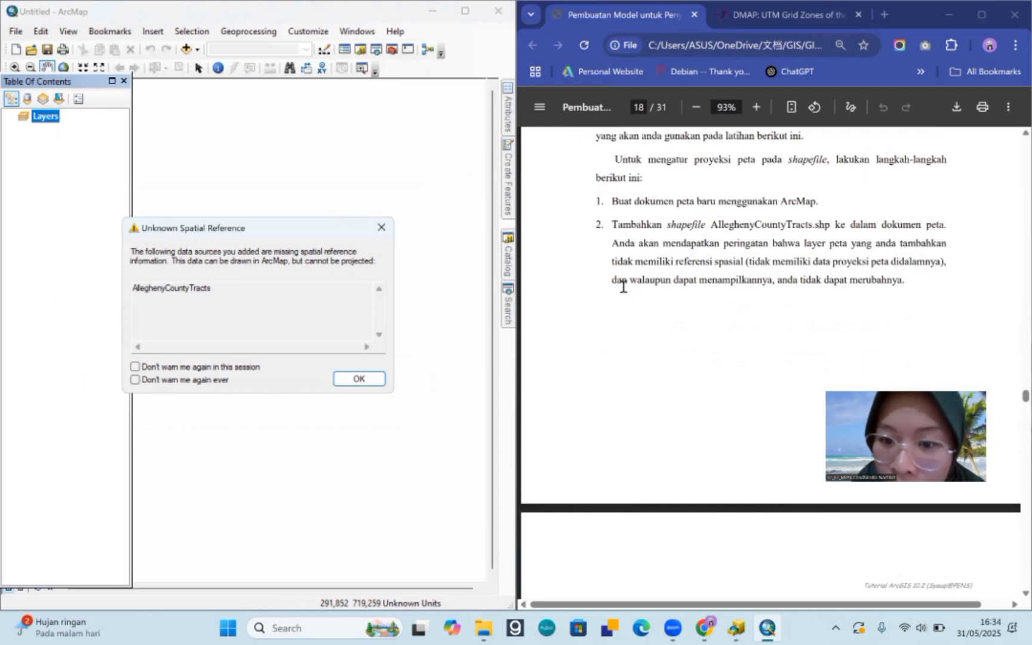
{"action": "scroll", "coordinate": [714, 301], "scroll_direction": "down", "scroll_amount": 6}
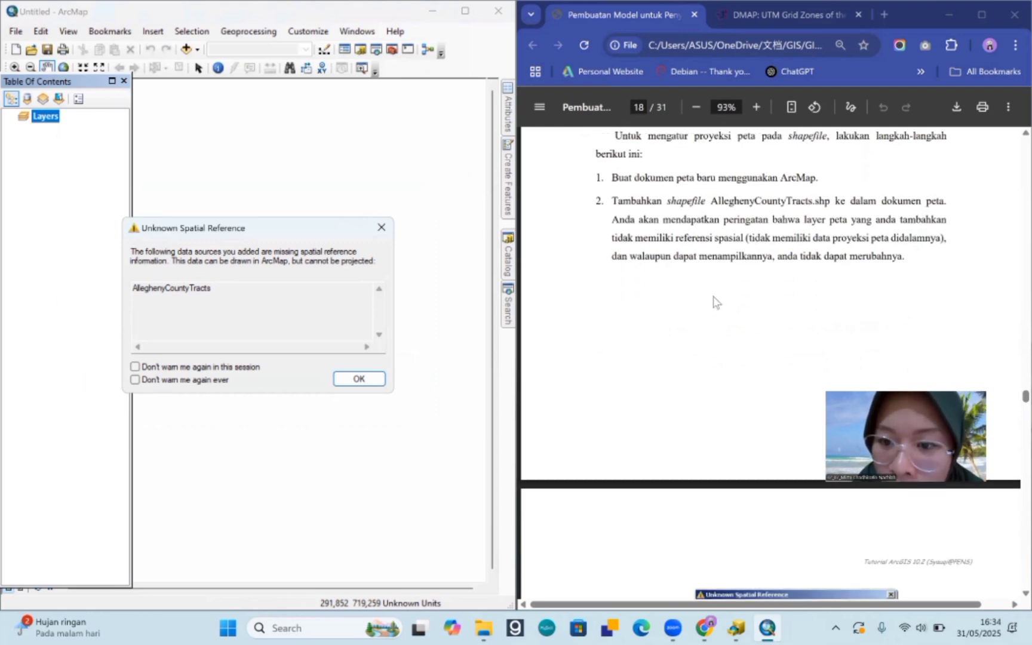
{"action": "scroll", "coordinate": [713, 296], "scroll_direction": "down", "scroll_amount": 5}
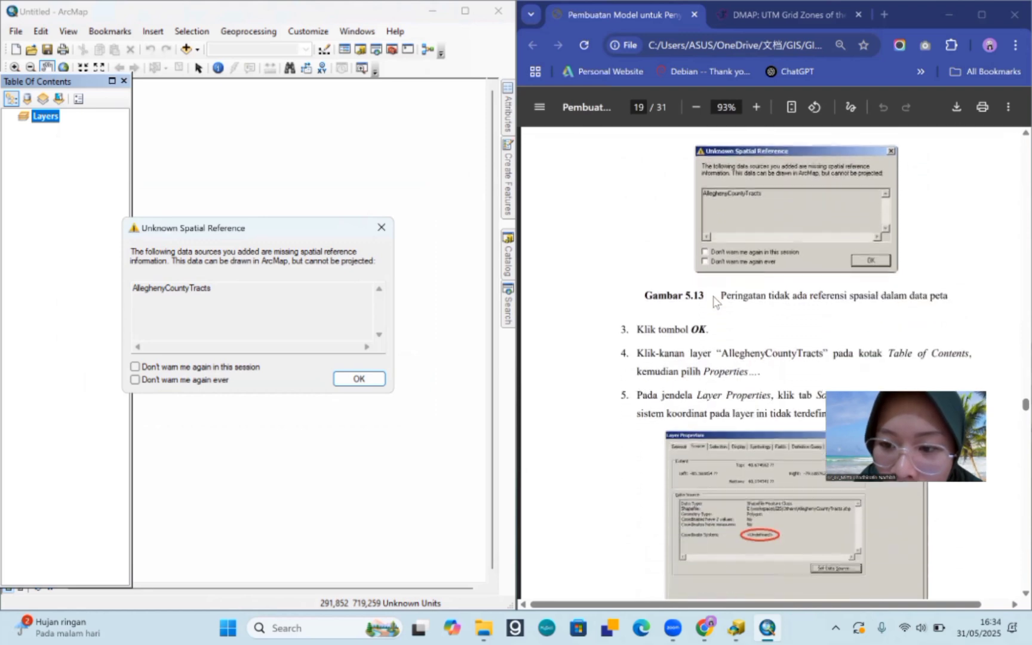
{"action": "left_click", "coordinate": [378, 379]}
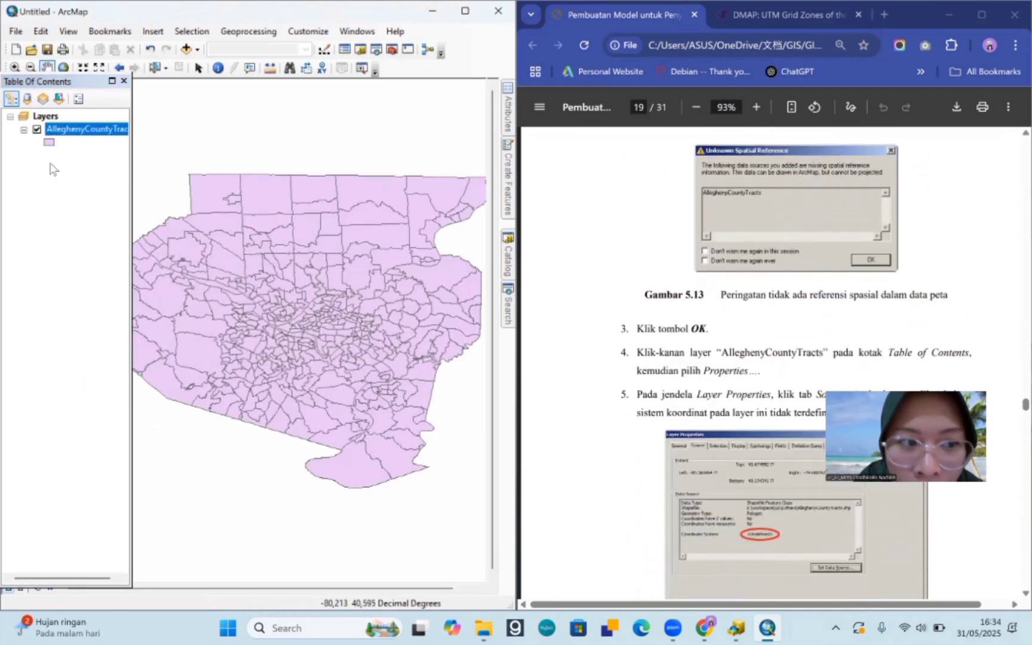
Step: Check the coordinate system listed in the source properties of the AlleghenyCountyTracts layer, and close the properties
{"action": "right_click", "coordinate": [83, 130]}
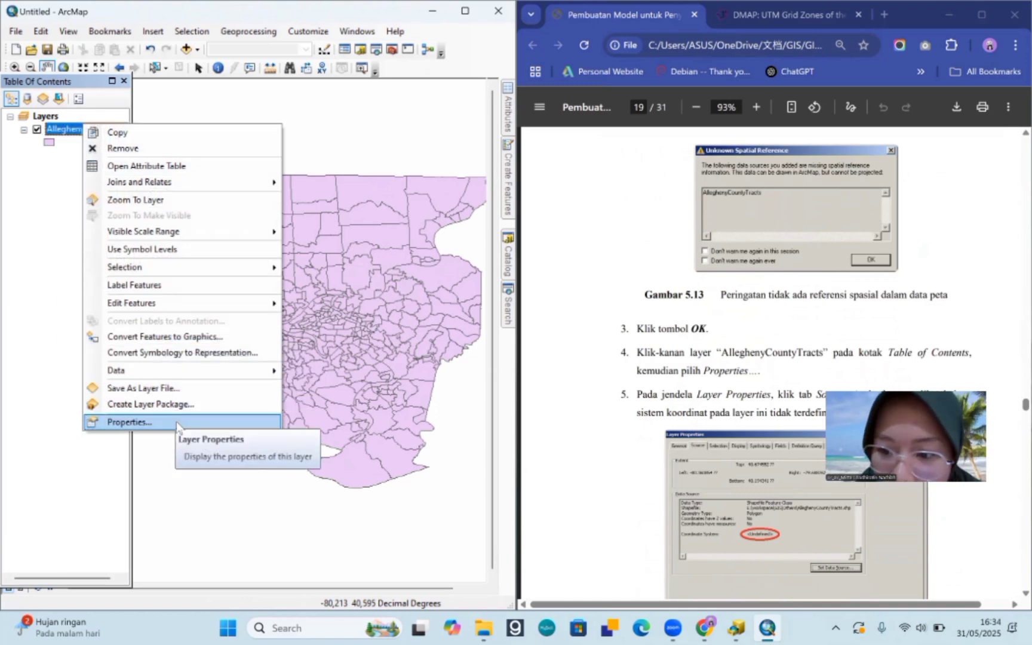
{"action": "left_click", "coordinate": [129, 422]}
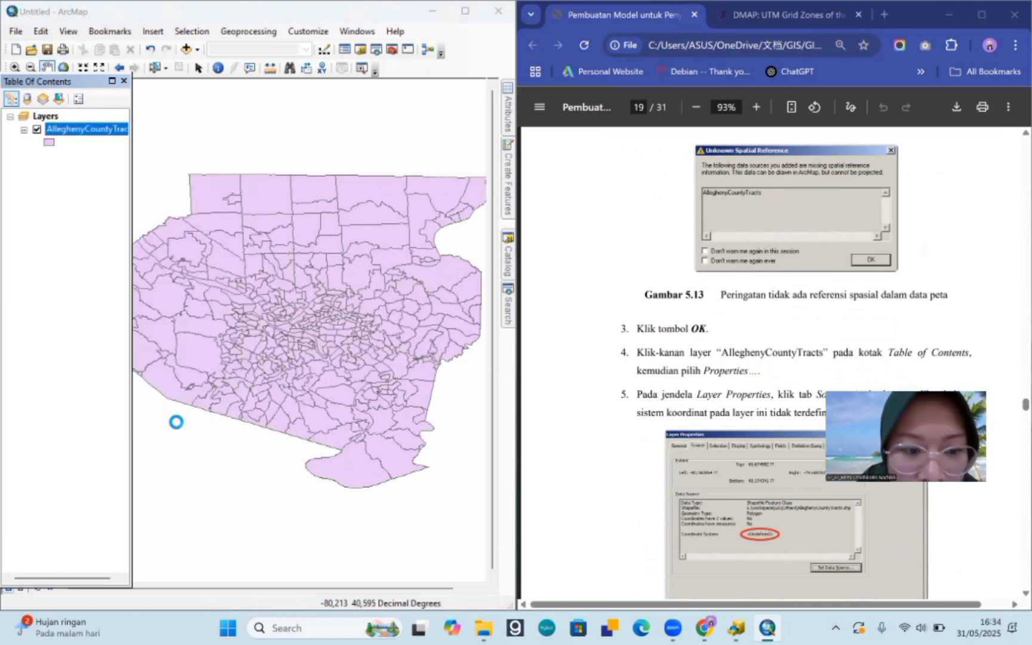
{"action": "scroll", "coordinate": [739, 407], "scroll_direction": "down", "scroll_amount": 3}
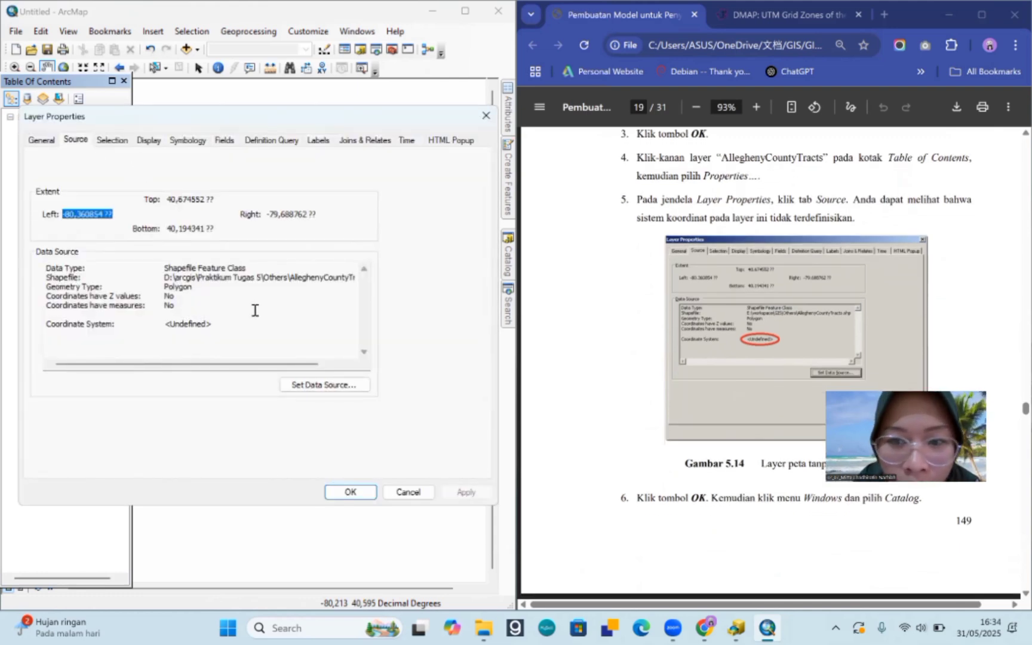
{"action": "double_click", "coordinate": [172, 323]}
{"action": "left_click", "coordinate": [208, 324]}
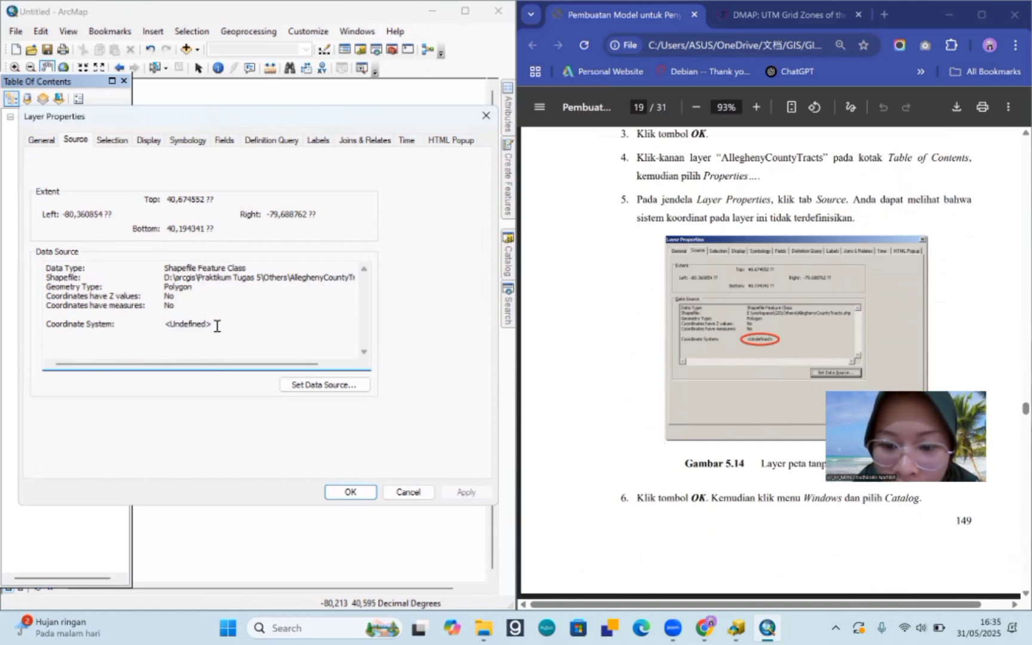
{"action": "left_click", "coordinate": [346, 491]}
Step: Locate AlleghenyCountyTracts.shp in the Others folder of Praktikum Tugas 5 in the Catalog and open its shapefile properties
{"action": "scroll", "coordinate": [657, 442], "scroll_direction": "down", "scroll_amount": 10}
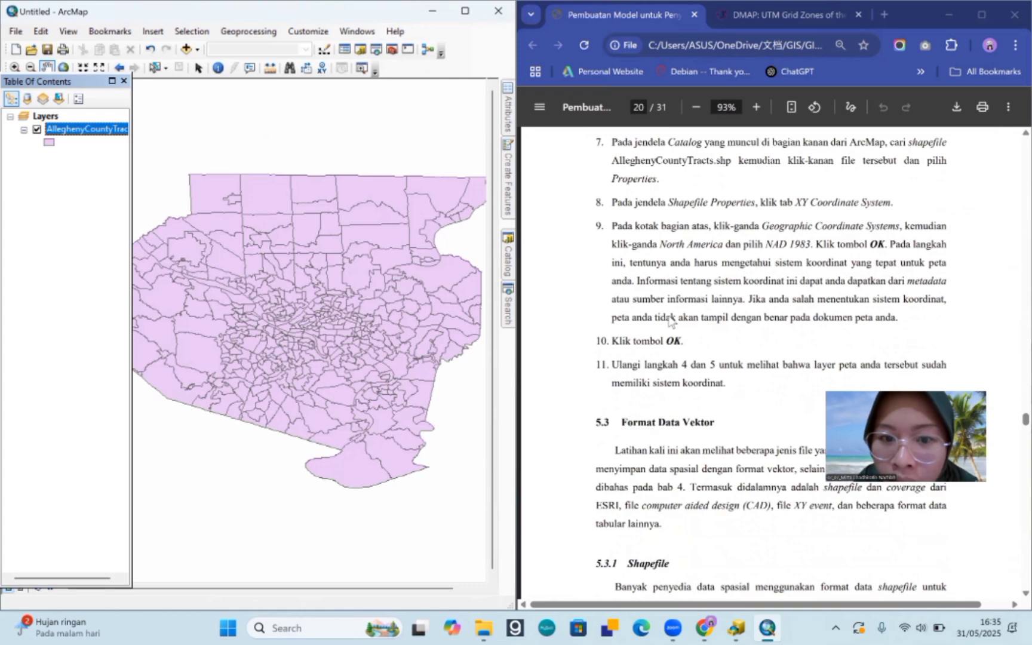
{"action": "left_click", "coordinate": [509, 263]}
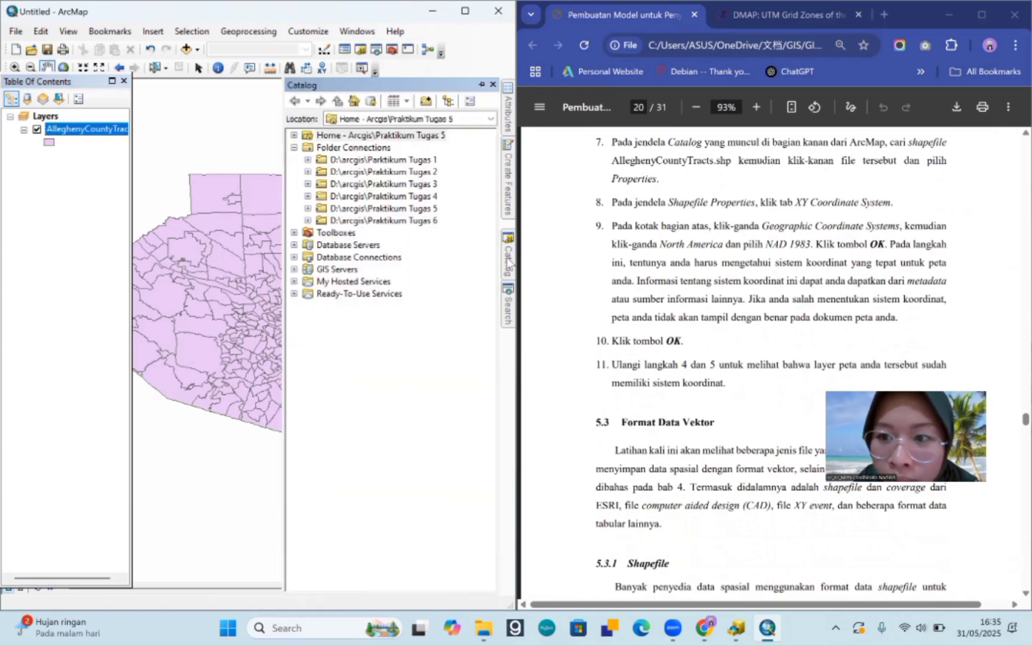
{"action": "left_click", "coordinate": [307, 209]}
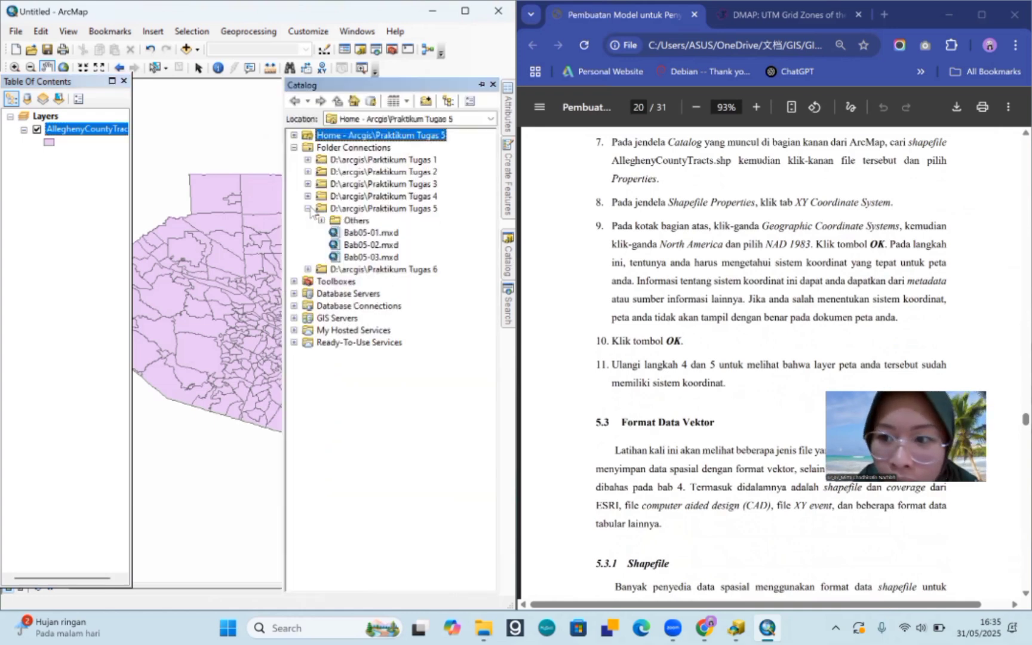
{"action": "left_click", "coordinate": [322, 220]}
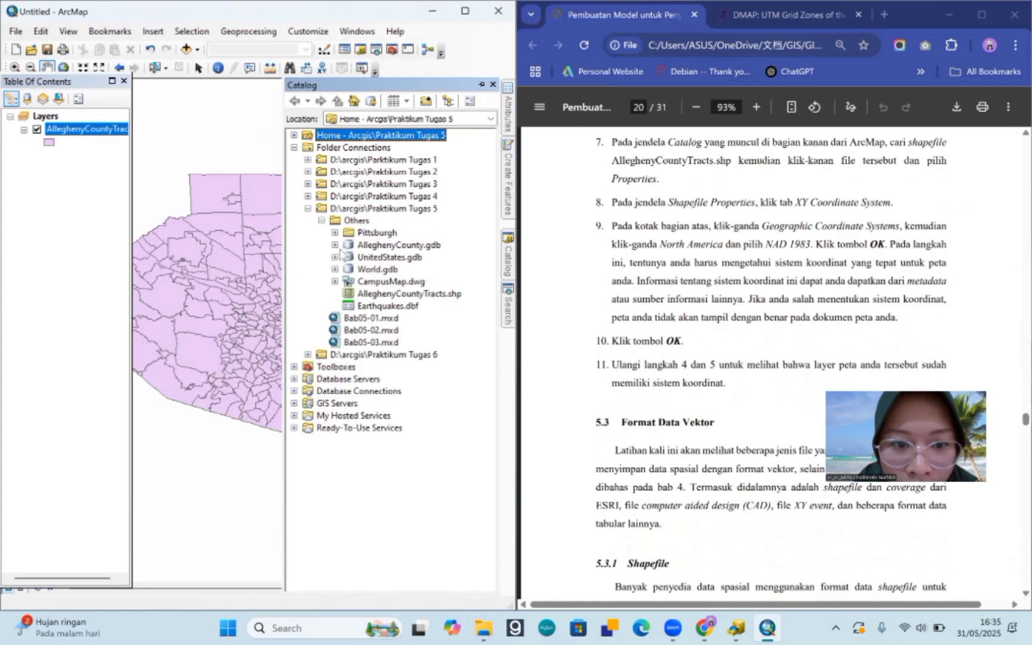
{"action": "left_click", "coordinate": [377, 294]}
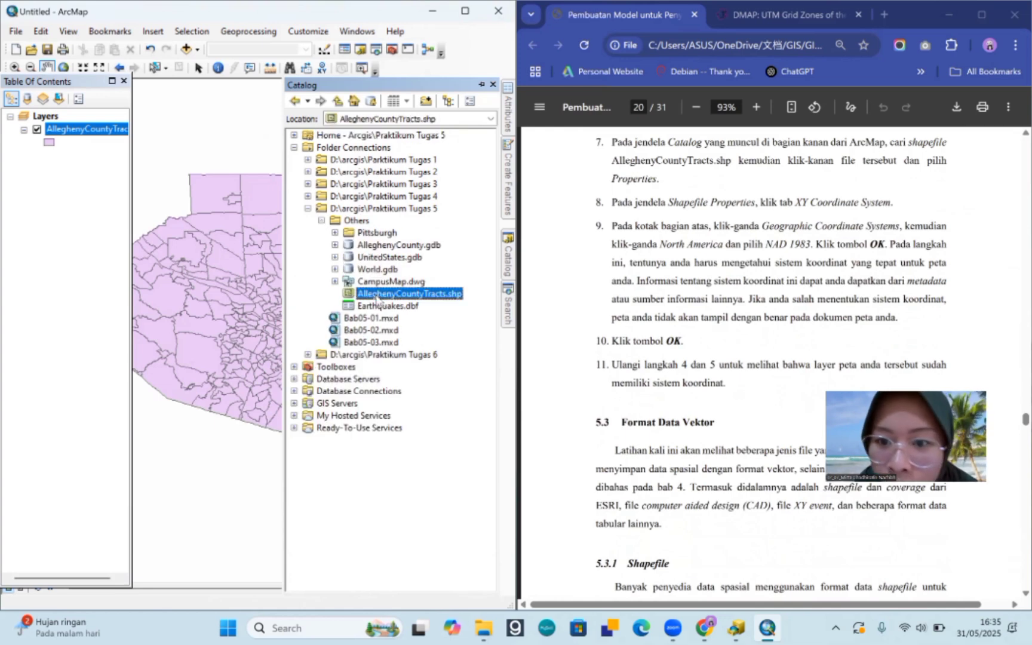
{"action": "right_click", "coordinate": [377, 298]}
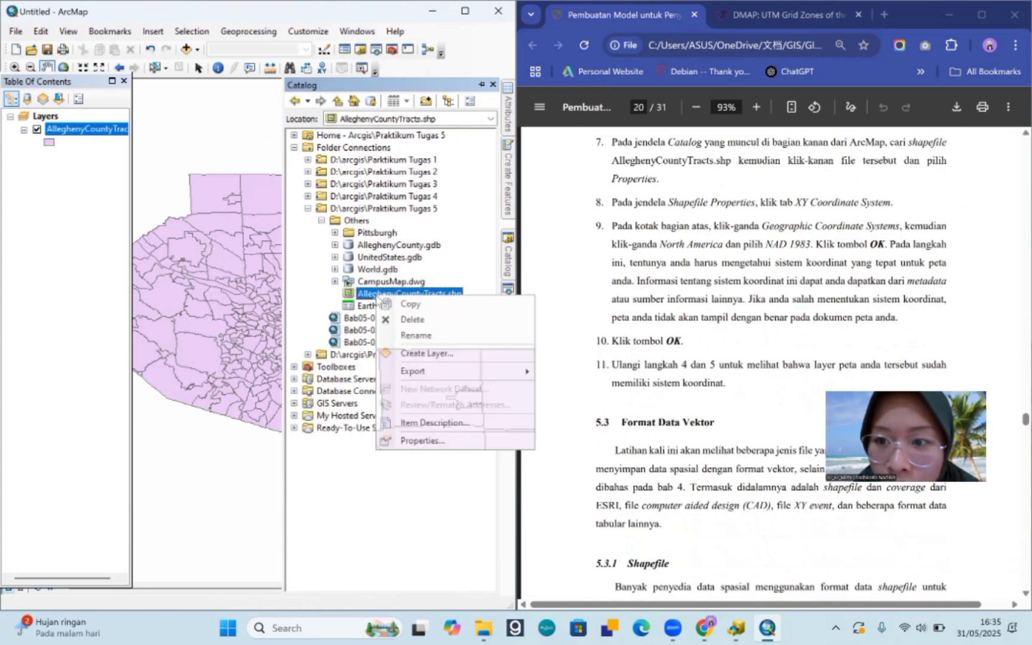
{"action": "left_click", "coordinate": [418, 441]}
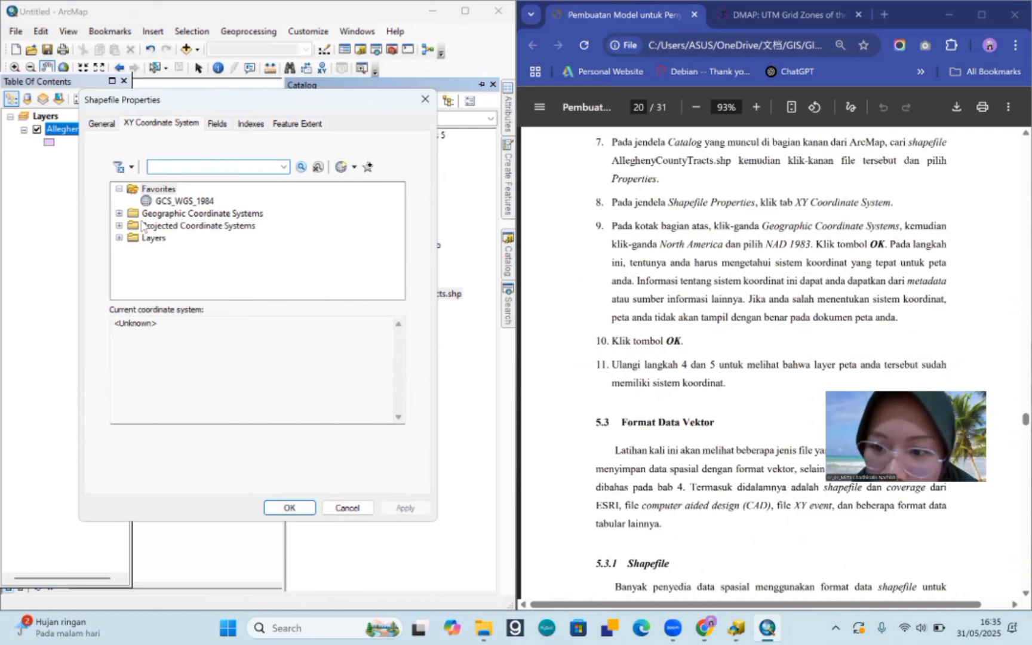
Step: Assign the shapefile the geographic coordinate system NAD 1983 from North America, USA and territories
{"action": "left_click", "coordinate": [119, 214]}
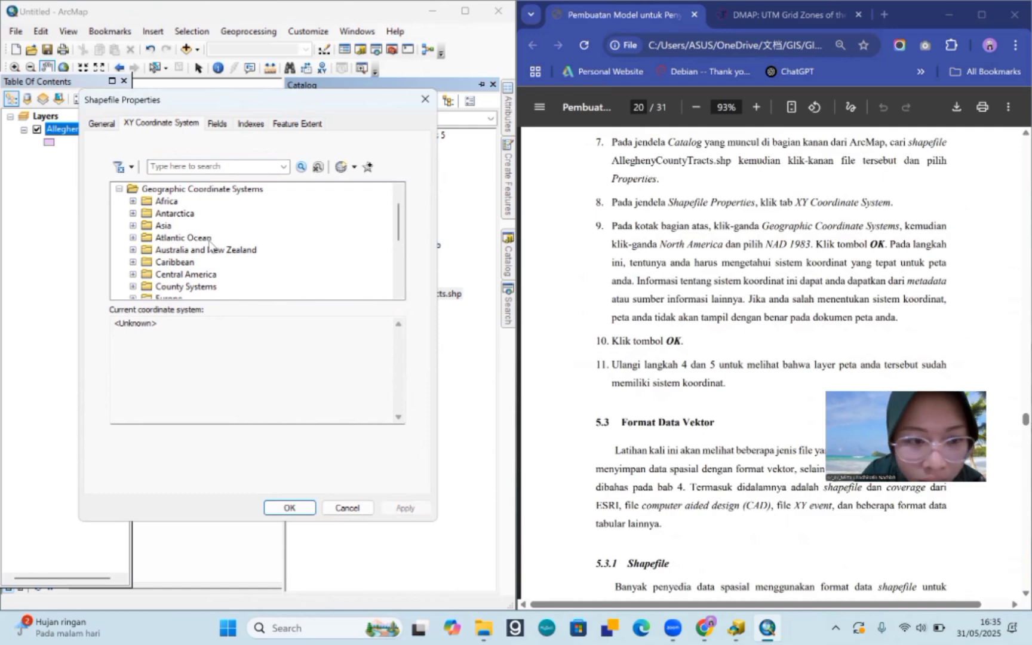
{"action": "scroll", "coordinate": [160, 269], "scroll_direction": "down", "scroll_amount": 1}
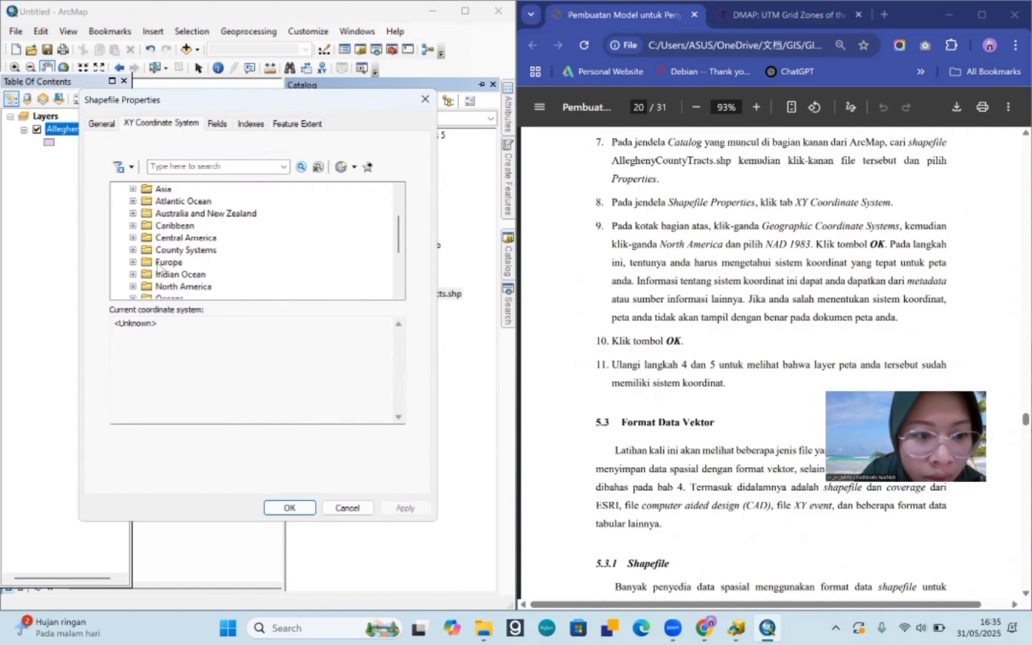
{"action": "left_click", "coordinate": [132, 286]}
{"action": "scroll", "coordinate": [166, 272], "scroll_direction": "down", "scroll_amount": 5}
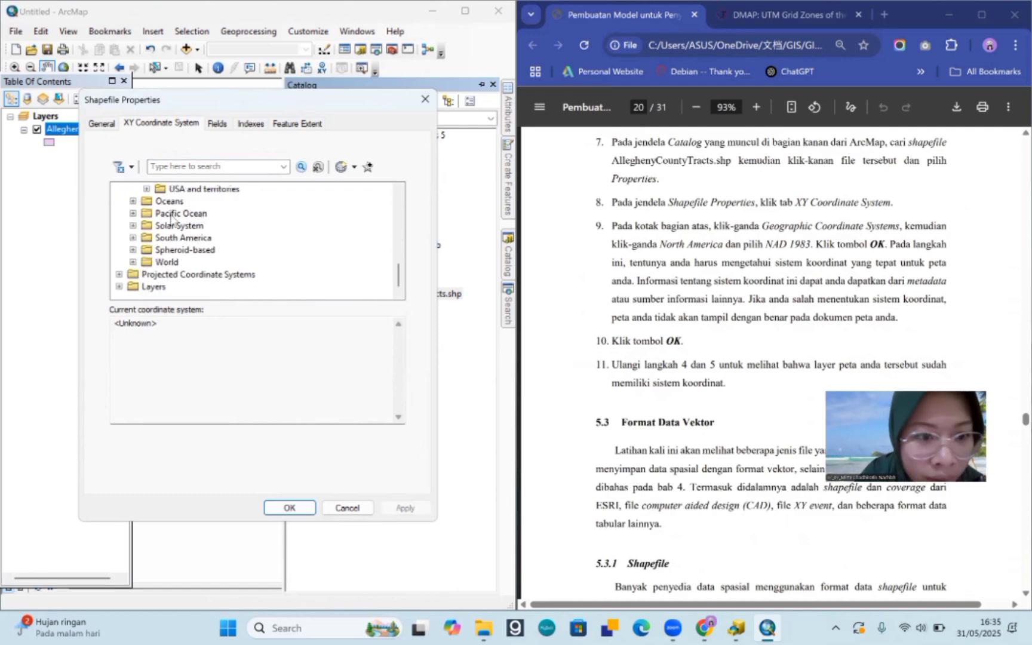
{"action": "scroll", "coordinate": [171, 220], "scroll_direction": "up", "scroll_amount": 1}
{"action": "left_click", "coordinate": [147, 225]}
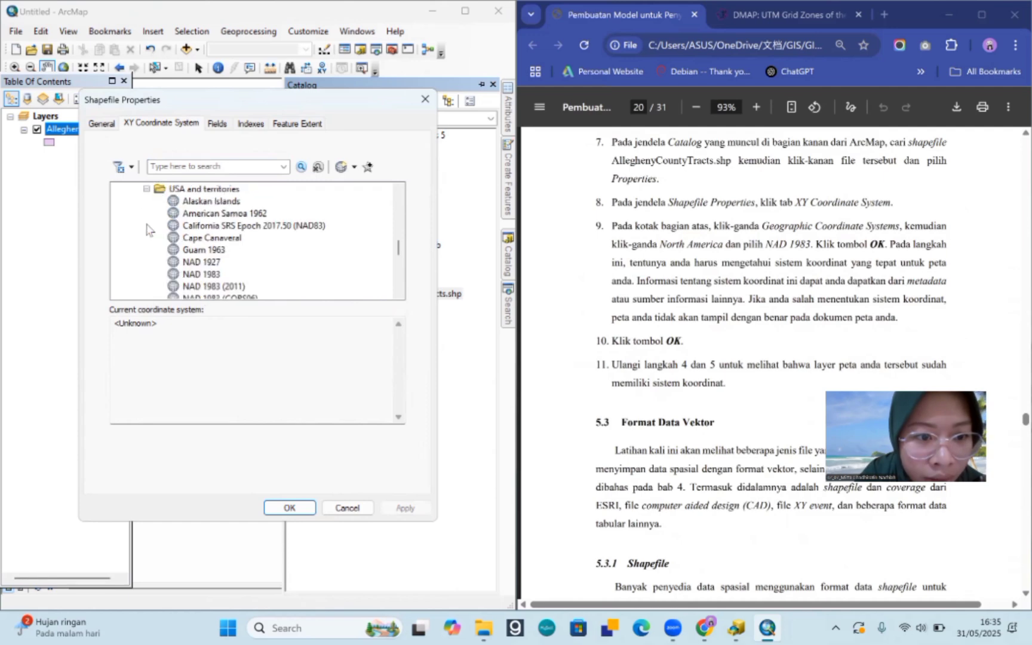
{"action": "left_click", "coordinate": [202, 274]}
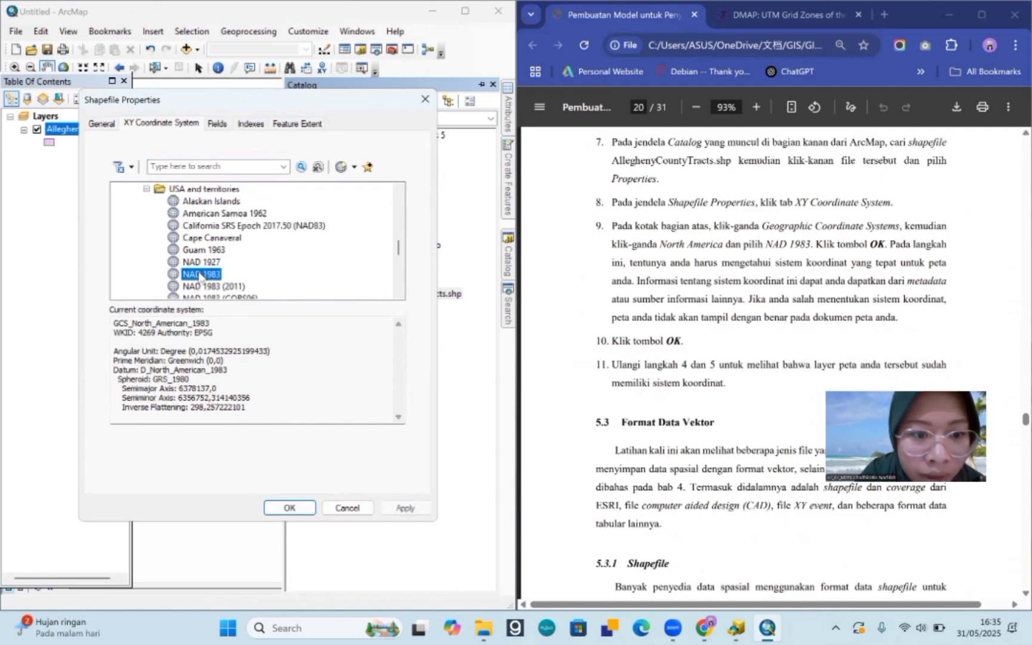
{"action": "left_click", "coordinate": [290, 508]}
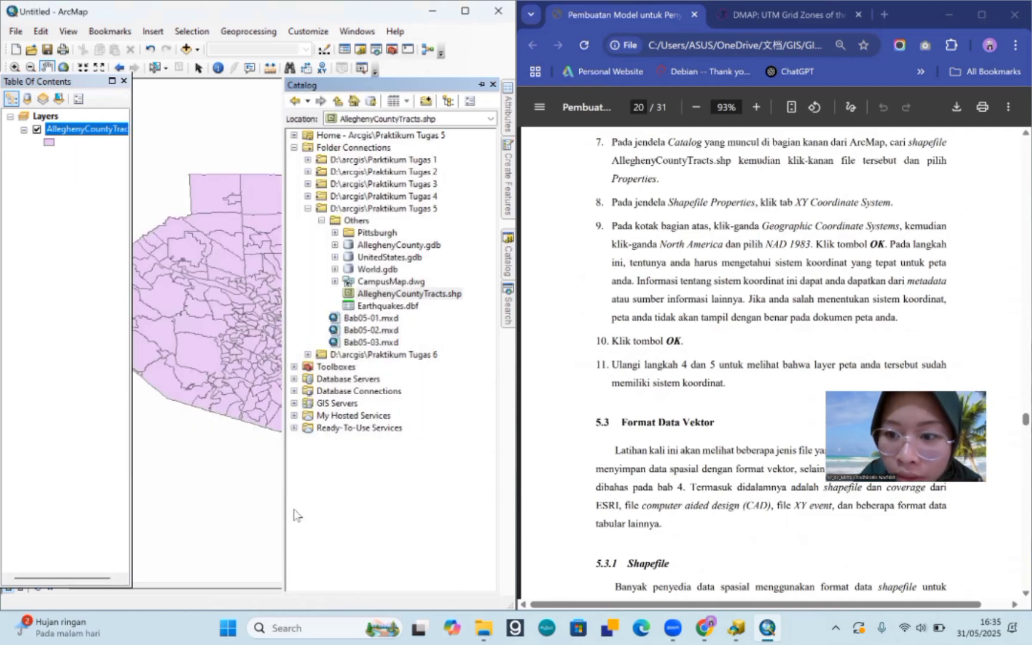
Step: Recheck the geographic coordinate system in the AlleghenyCountyTracts layer's source properties, and close the properties
{"action": "right_click", "coordinate": [108, 129]}
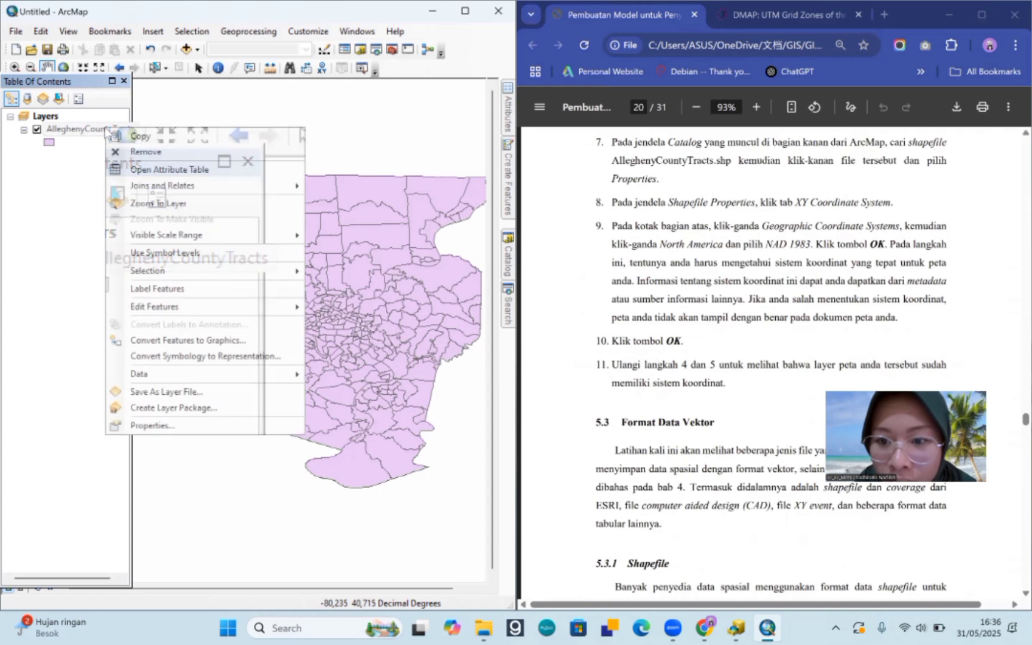
{"action": "left_click", "coordinate": [183, 425]}
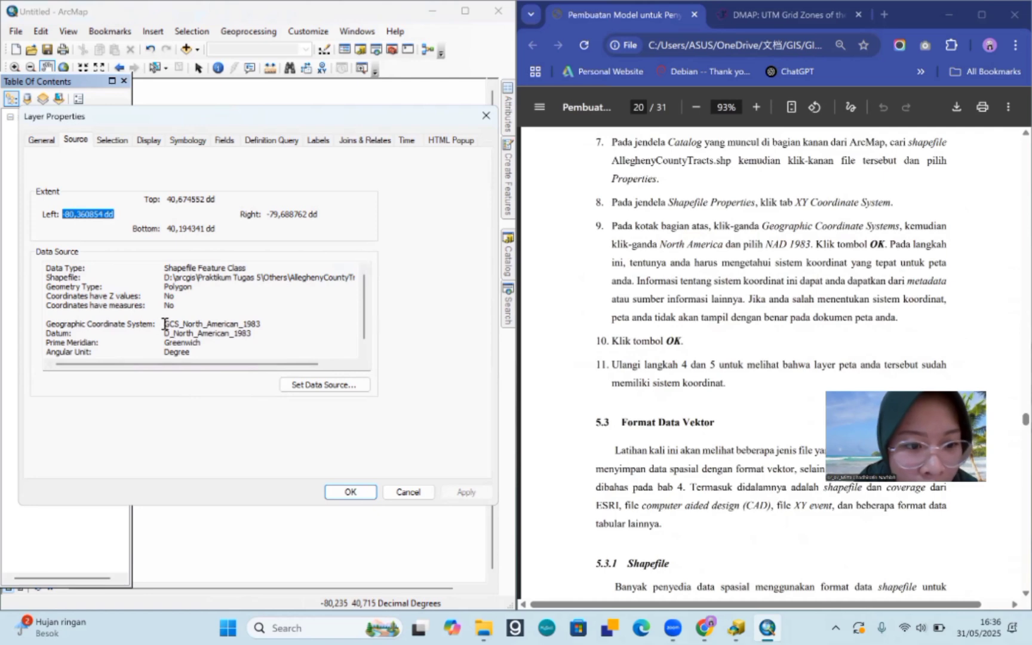
{"action": "double_click", "coordinate": [163, 324]}
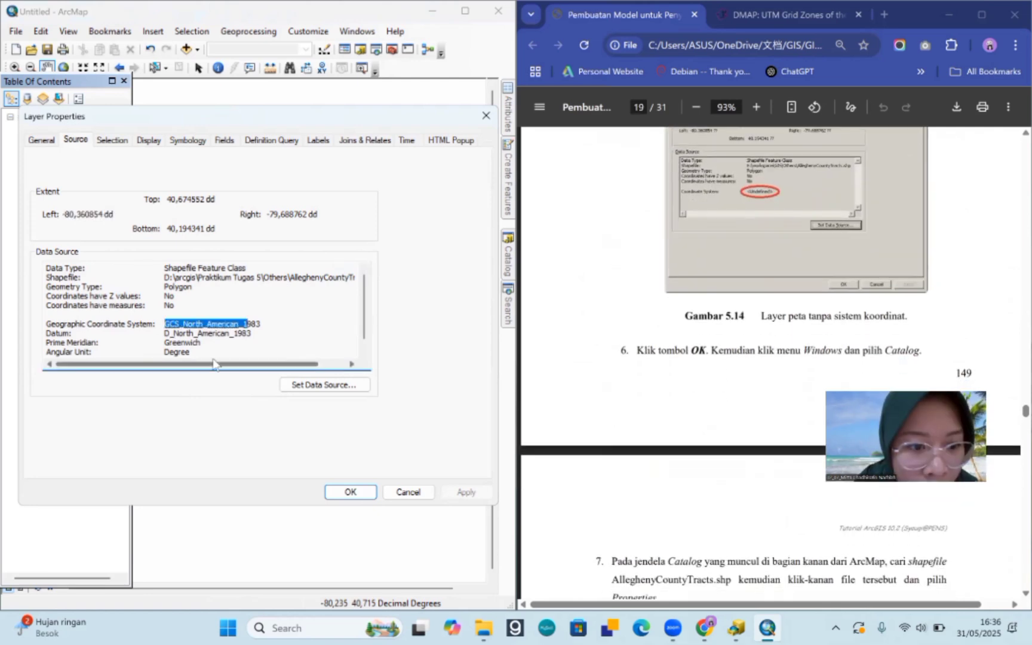
{"action": "left_click", "coordinate": [171, 325]}
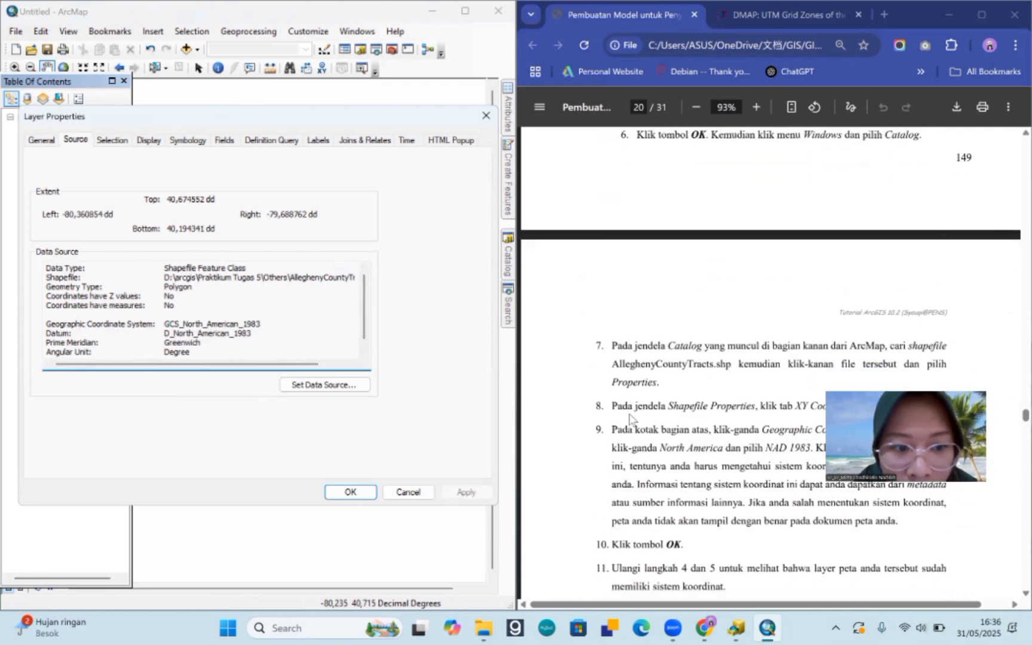
{"action": "double_click", "coordinate": [258, 323]}
{"action": "left_click", "coordinate": [221, 328]}
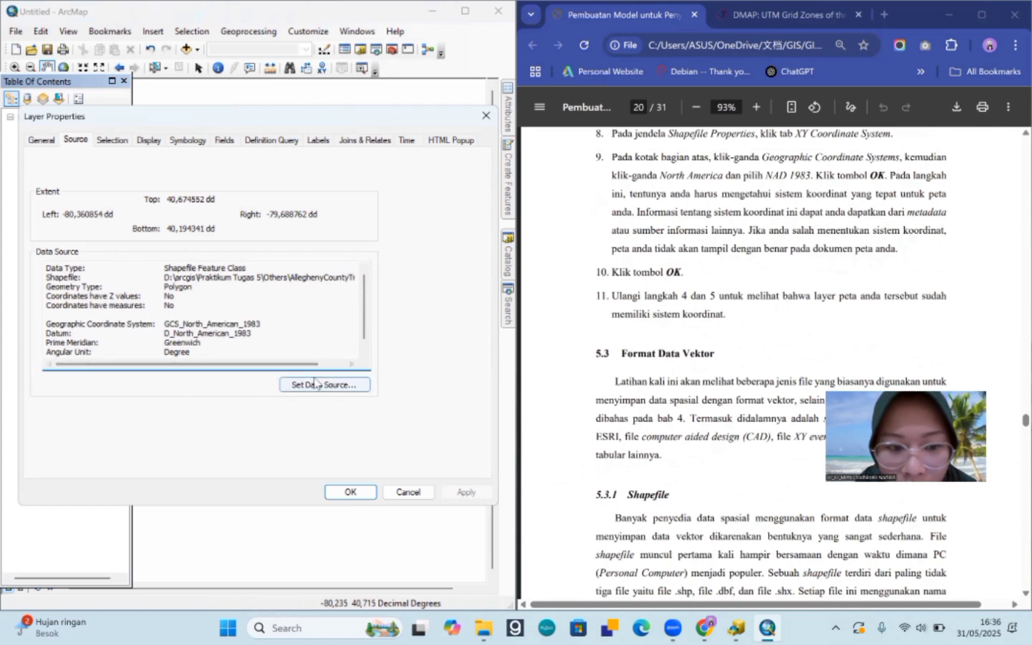
{"action": "left_click", "coordinate": [350, 492]}
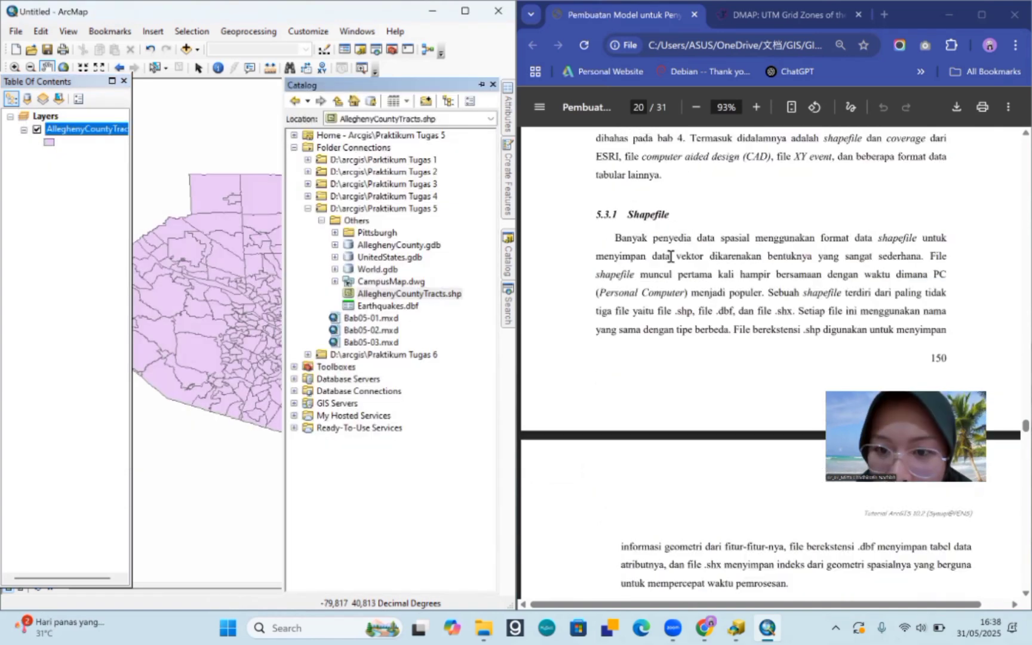
Step: Read tutorial section 5.3.1 on shapefiles, and switch to File Explorer to examine the AlleghenyCountyTracts component files in the Others folder
{"action": "scroll", "coordinate": [670, 256], "scroll_direction": "down", "scroll_amount": 7}
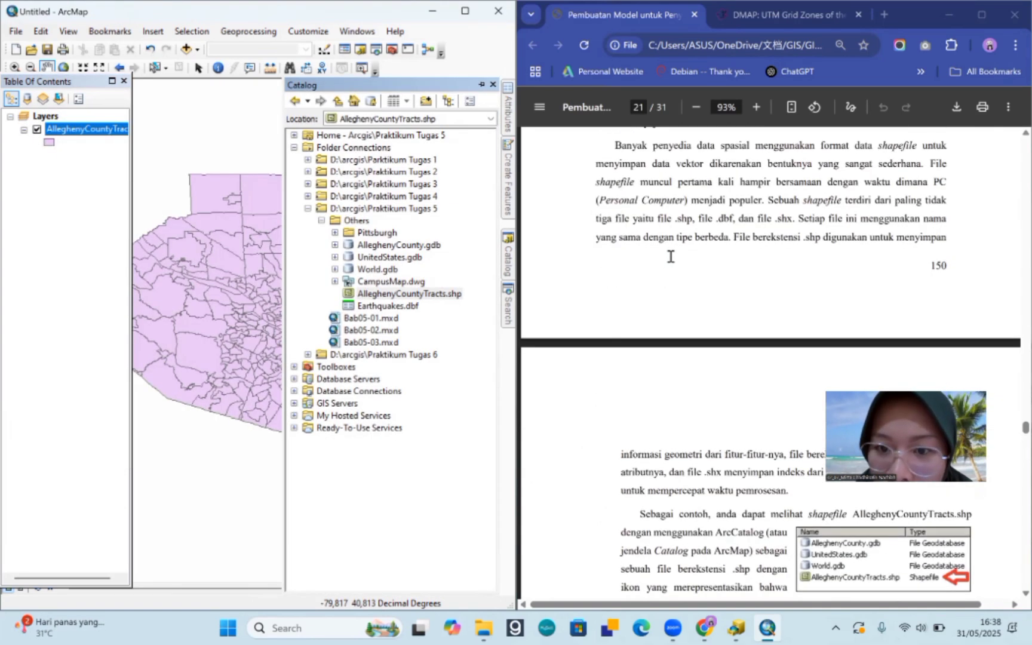
{"action": "scroll", "coordinate": [670, 255], "scroll_direction": "up", "scroll_amount": 1}
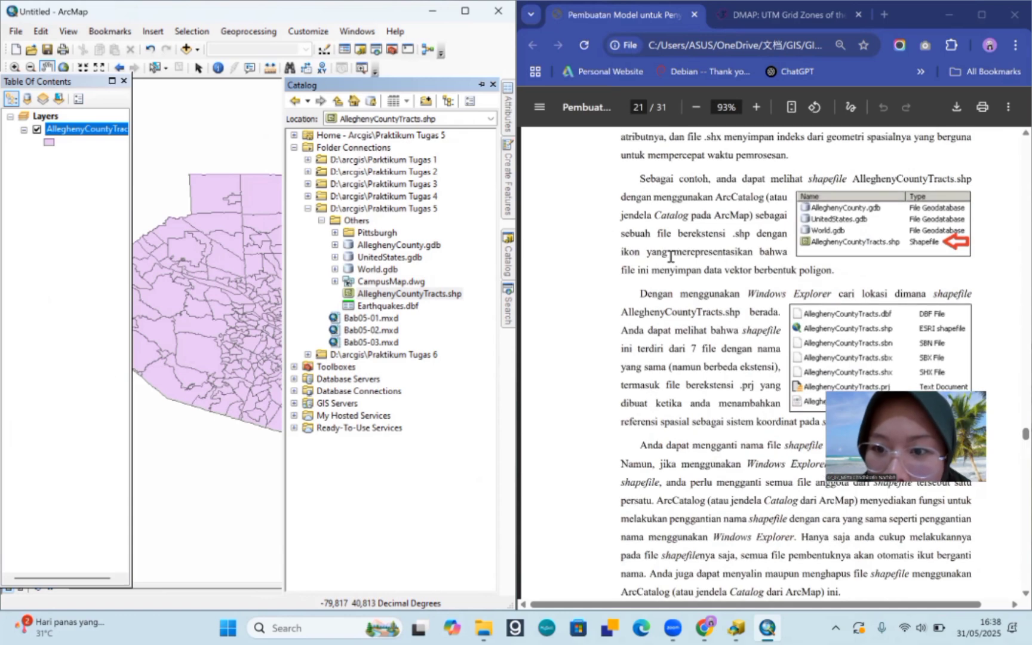
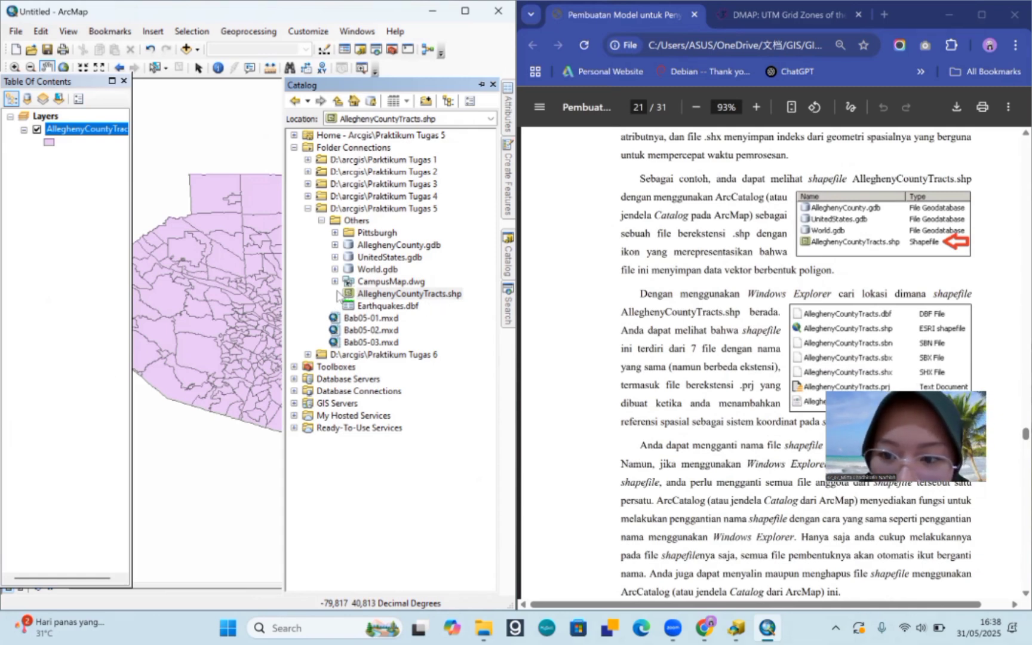
{"action": "scroll", "coordinate": [628, 356], "scroll_direction": "down", "scroll_amount": 3}
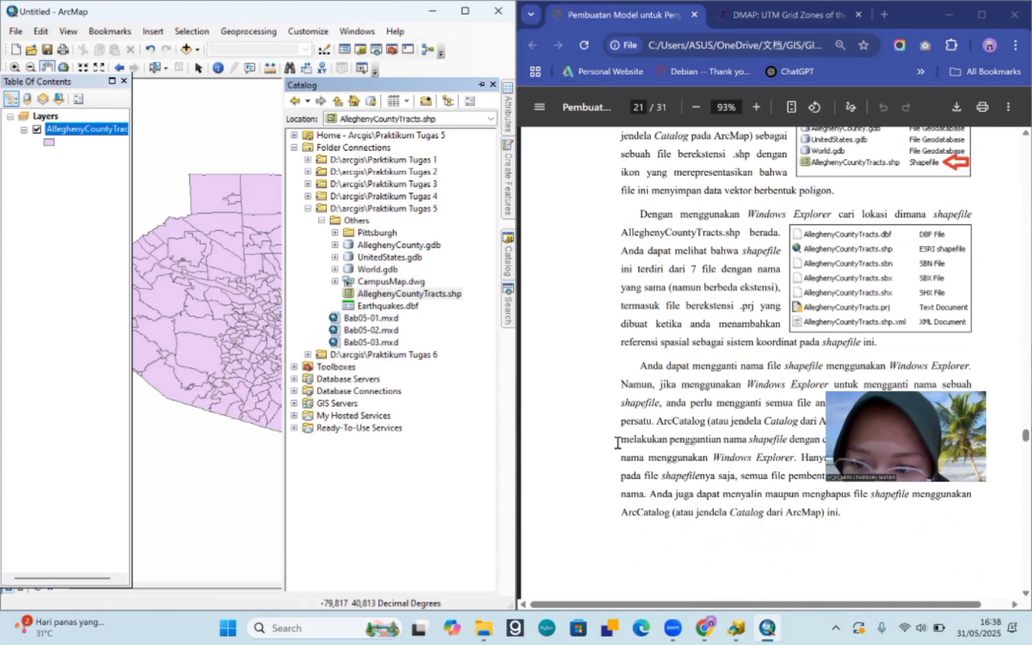
{"action": "left_click", "coordinate": [483, 627]}
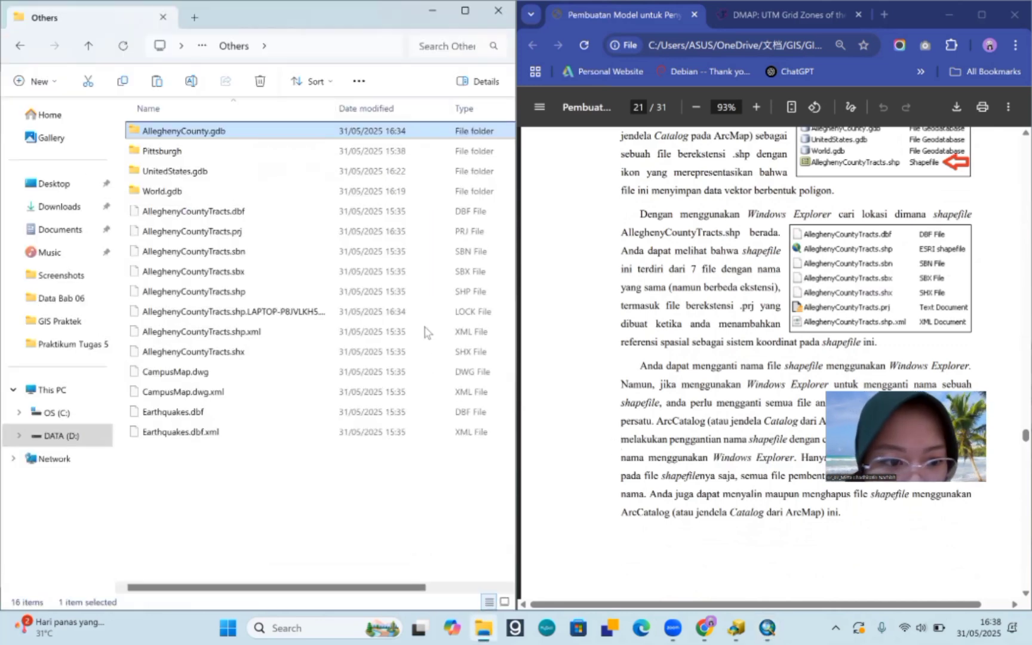
{"action": "left_click", "coordinate": [417, 295]}
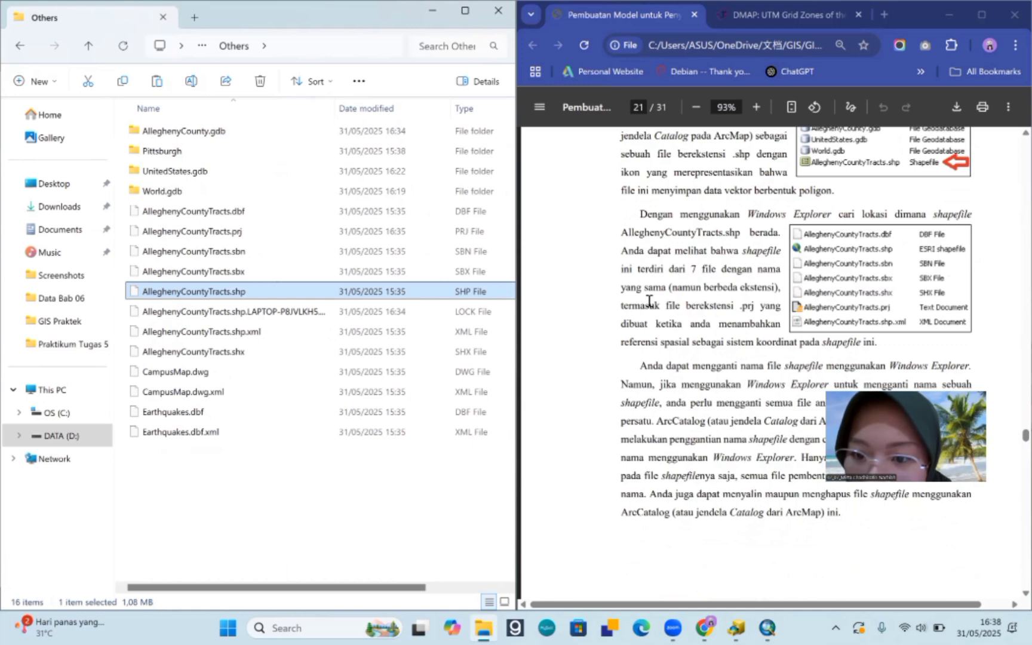
{"action": "scroll", "coordinate": [647, 296], "scroll_direction": "down", "scroll_amount": 1}
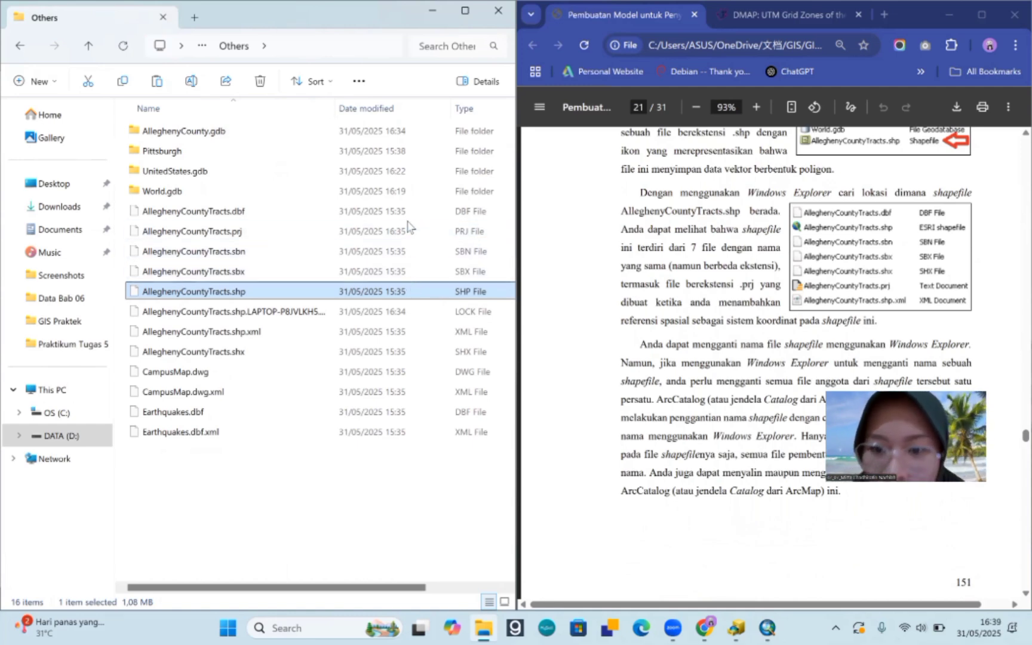
Step: Check AlleghenyCountyTracts.prj against the tutorial's notes on shapefile component files and renaming, and switch back to ArcMap
{"action": "left_click", "coordinate": [353, 237]}
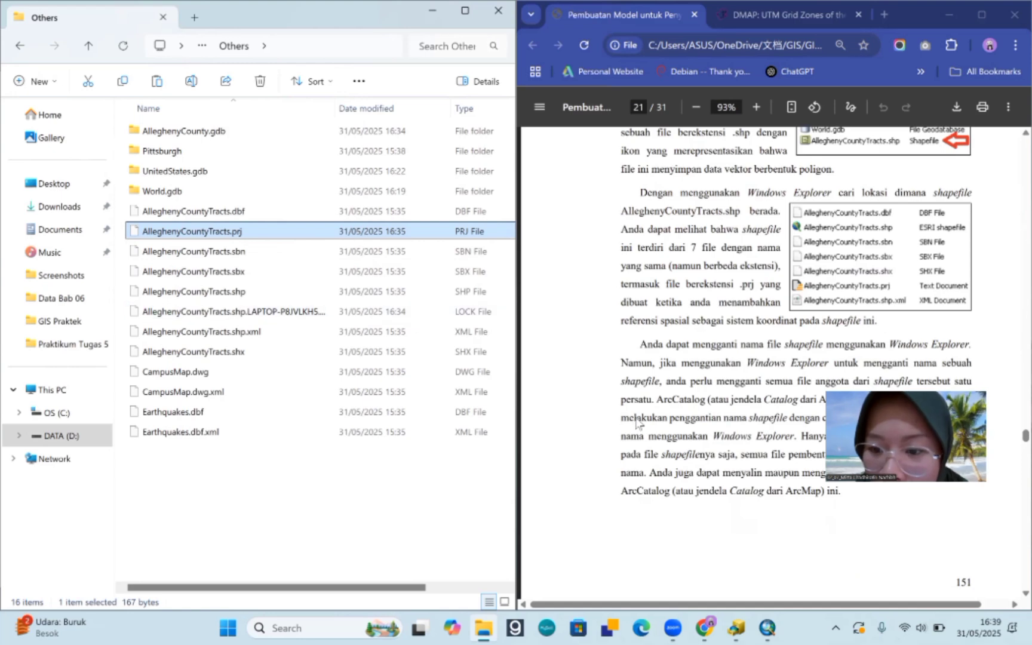
{"action": "scroll", "coordinate": [636, 418], "scroll_direction": "down", "scroll_amount": 2}
{"action": "scroll", "coordinate": [637, 419], "scroll_direction": "down", "scroll_amount": 1}
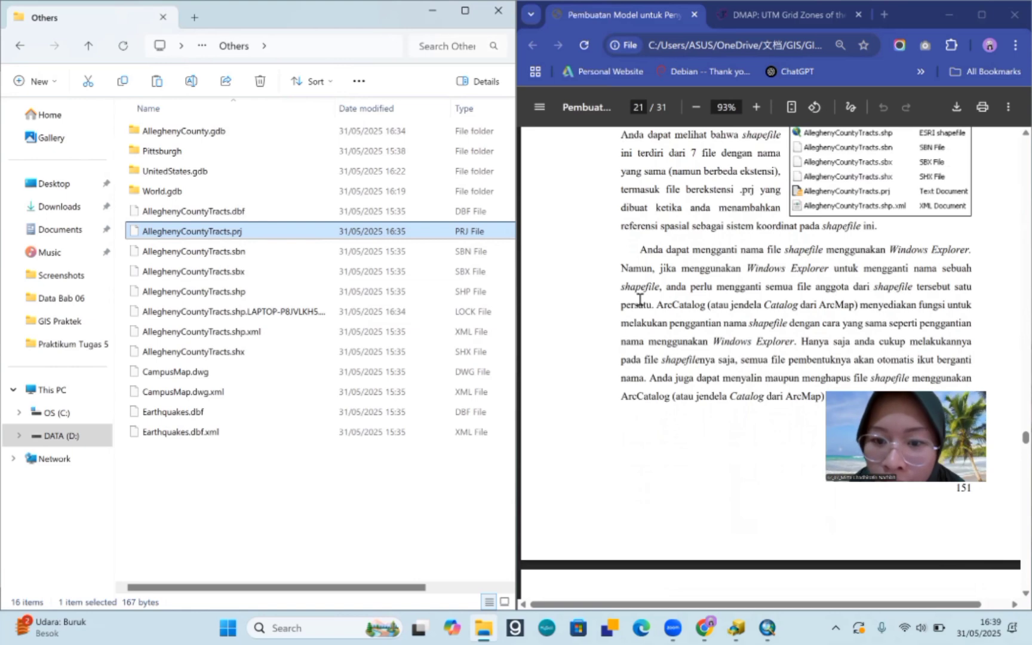
{"action": "scroll", "coordinate": [639, 300], "scroll_direction": "down", "scroll_amount": 1}
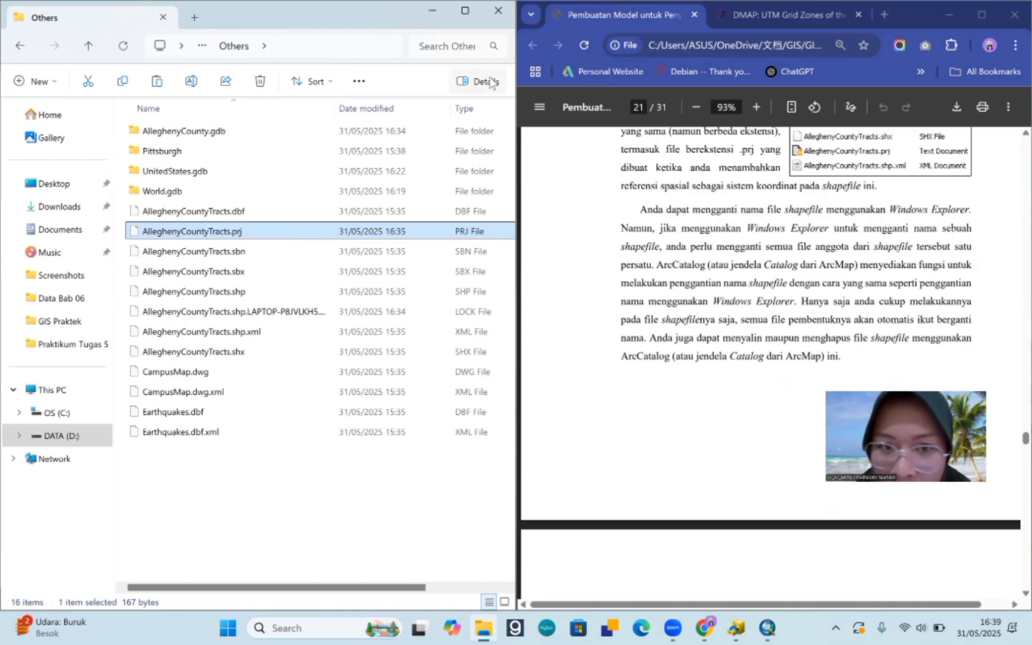
{"action": "left_click", "coordinate": [432, 10]}
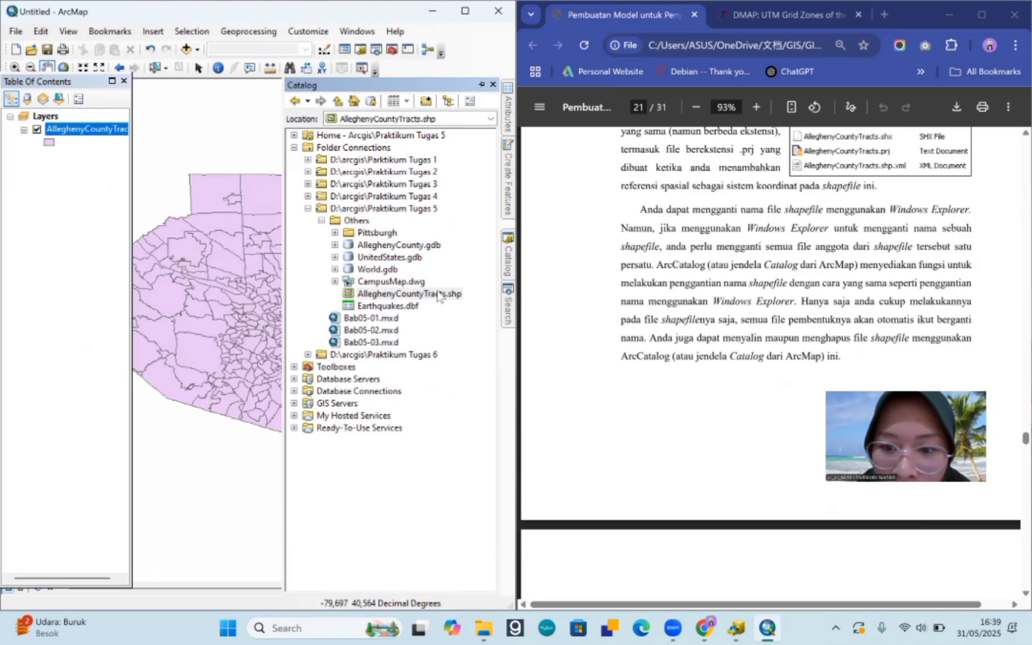
Step: Read tutorial section 5.3.2 on coverages, and open the Building coverage folder inside Pittsburgh, EastLiberty in File Explorer
{"action": "scroll", "coordinate": [648, 351], "scroll_direction": "down", "scroll_amount": 3}
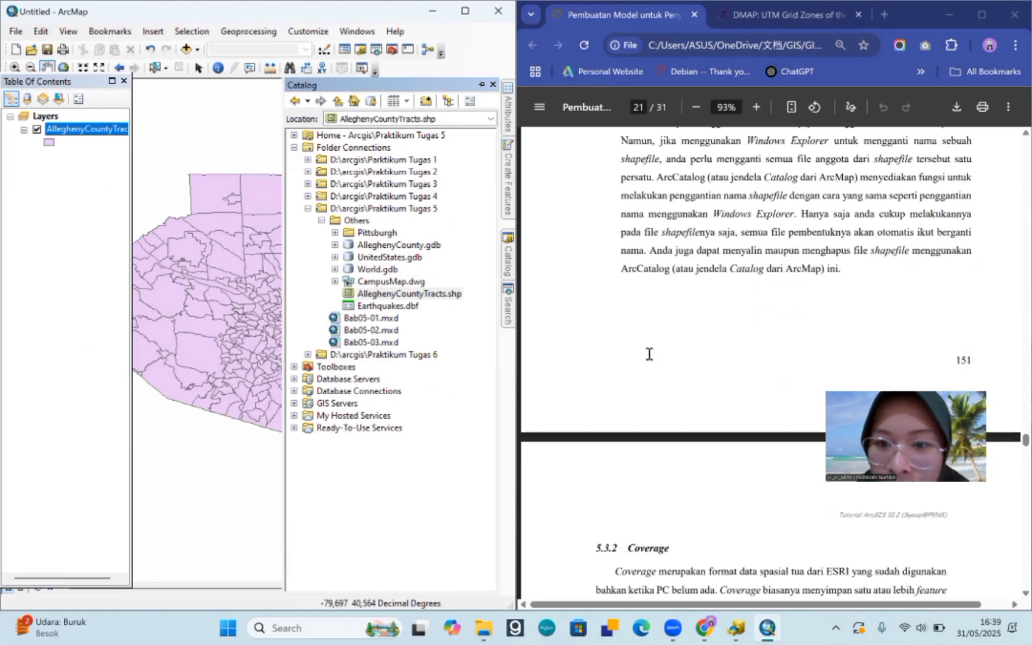
{"action": "scroll", "coordinate": [649, 354], "scroll_direction": "down", "scroll_amount": 4}
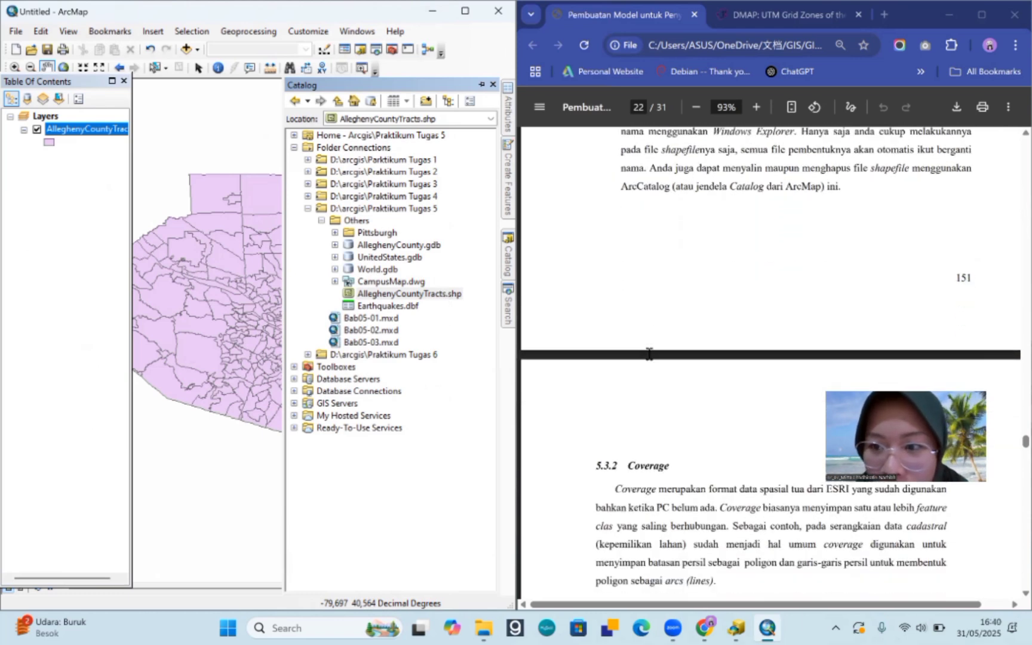
{"action": "scroll", "coordinate": [649, 354], "scroll_direction": "down", "scroll_amount": 5}
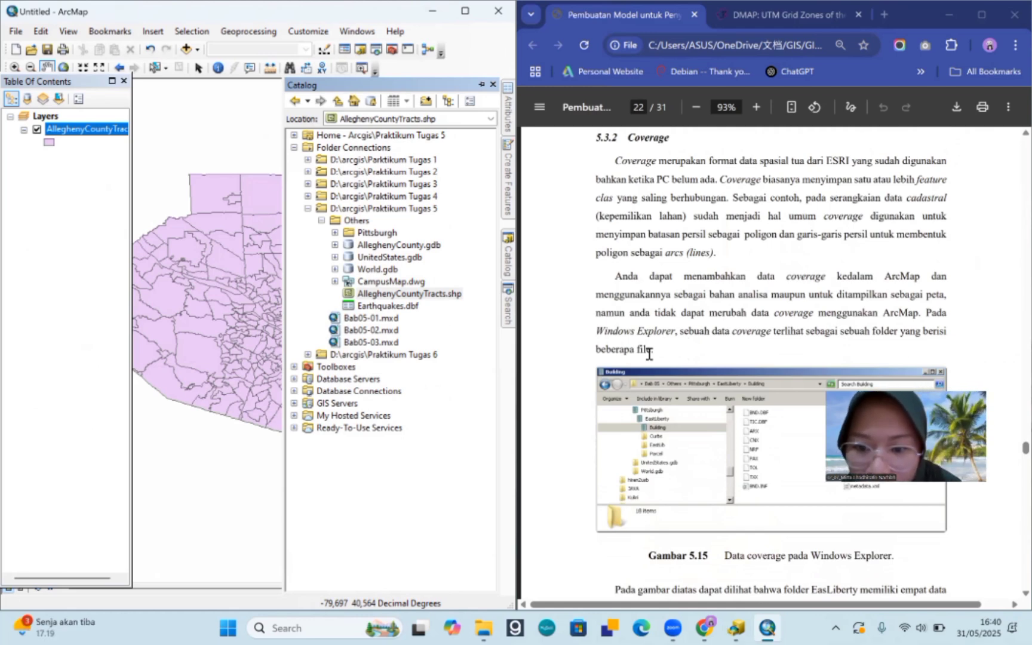
{"action": "left_click", "coordinate": [483, 627]}
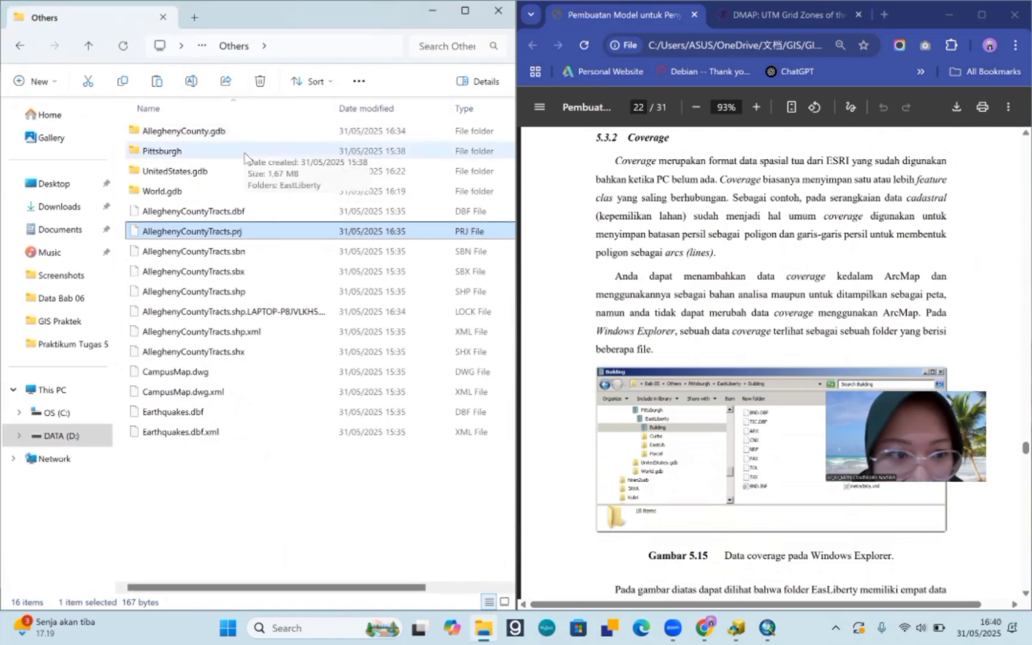
{"action": "double_click", "coordinate": [247, 157]}
{"action": "double_click", "coordinate": [234, 136]}
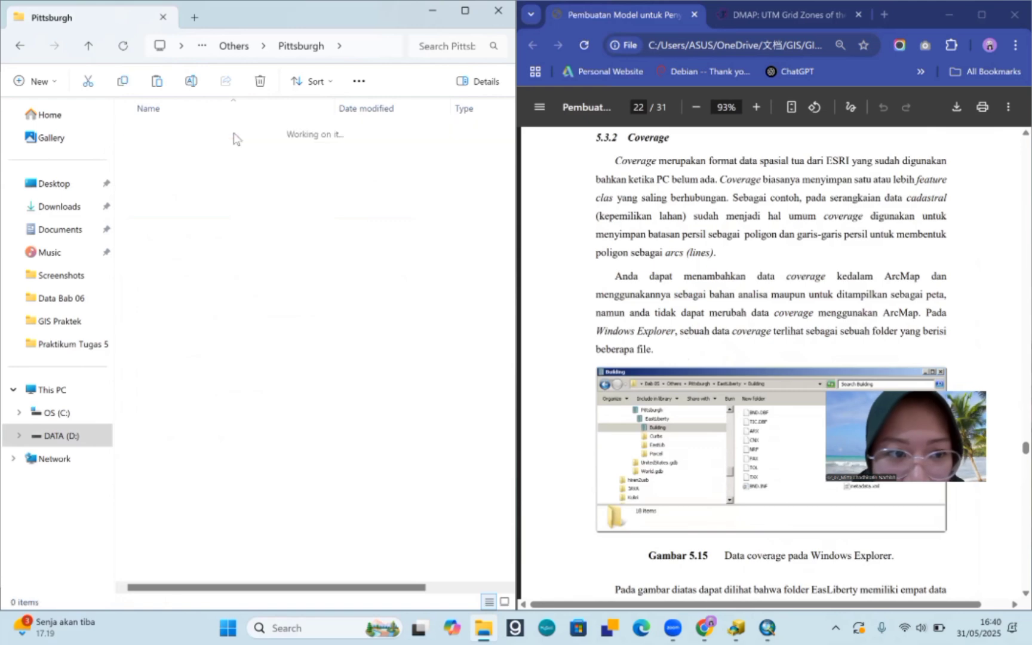
{"action": "double_click", "coordinate": [238, 137]}
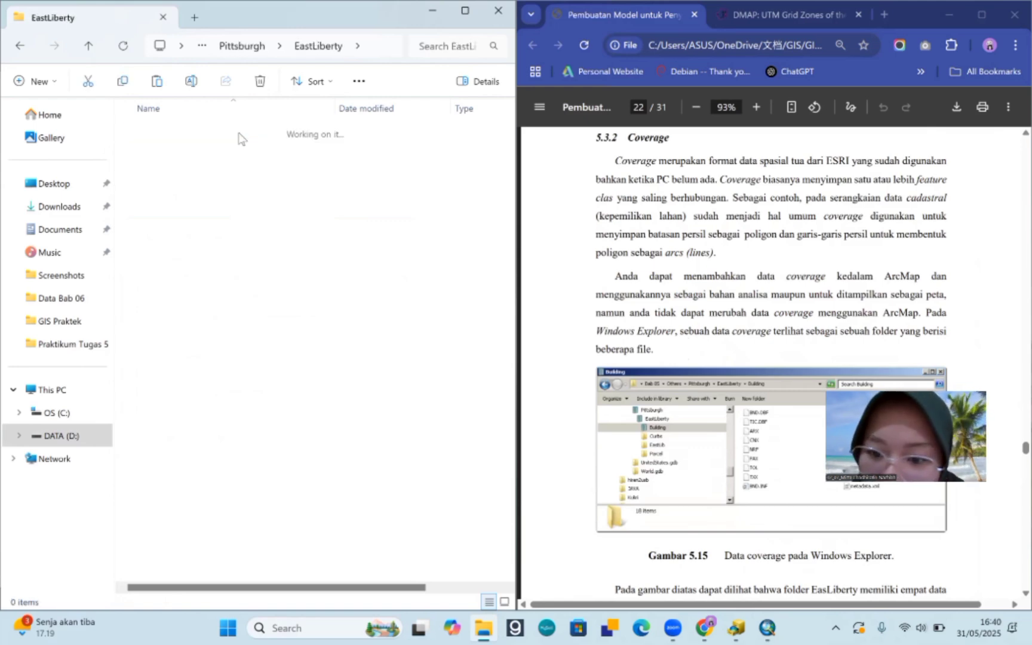
Step: Compare the coverage folders in EastLiberty and the files inside Building with the tutorial's description below Gambar 5.15
{"action": "scroll", "coordinate": [685, 406], "scroll_direction": "down", "scroll_amount": 3}
{"action": "scroll", "coordinate": [684, 406], "scroll_direction": "down", "scroll_amount": 2}
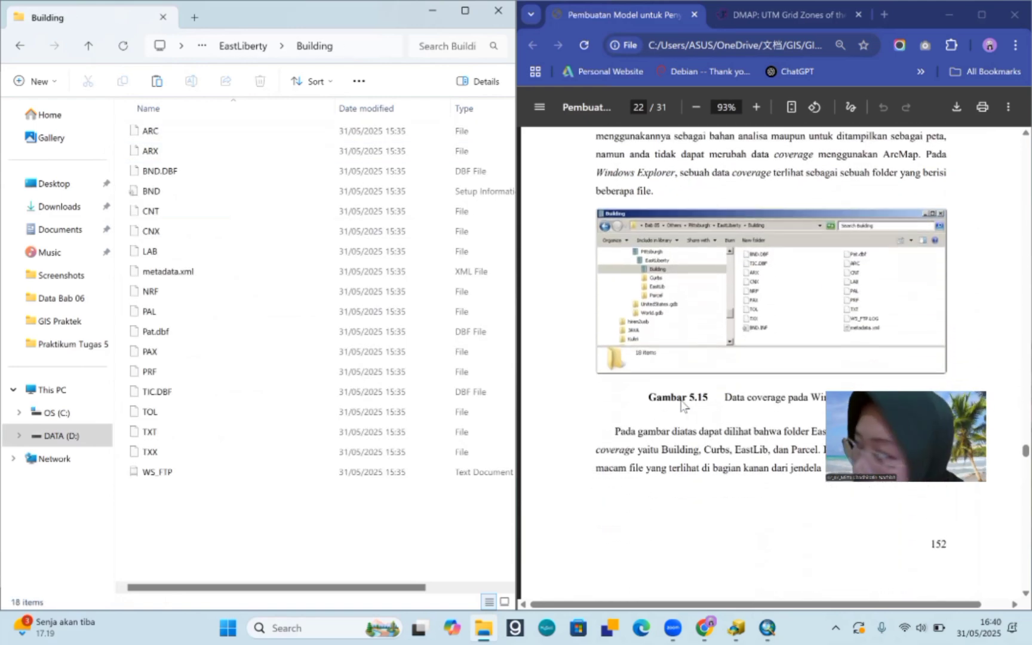
{"action": "scroll", "coordinate": [682, 405], "scroll_direction": "down", "scroll_amount": 3}
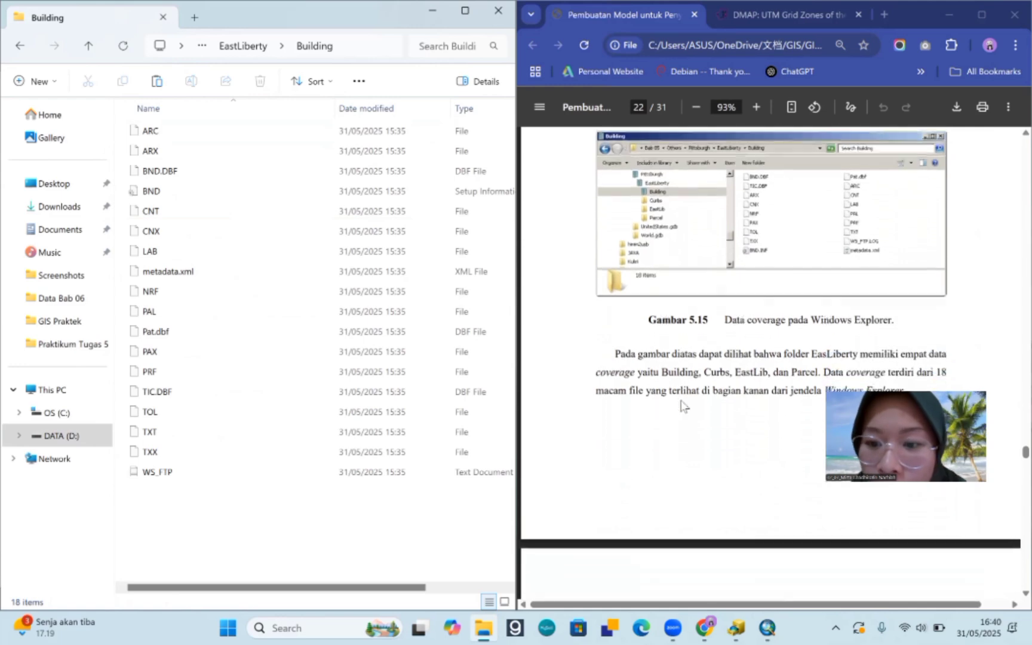
{"action": "scroll", "coordinate": [684, 406], "scroll_direction": "down", "scroll_amount": 1}
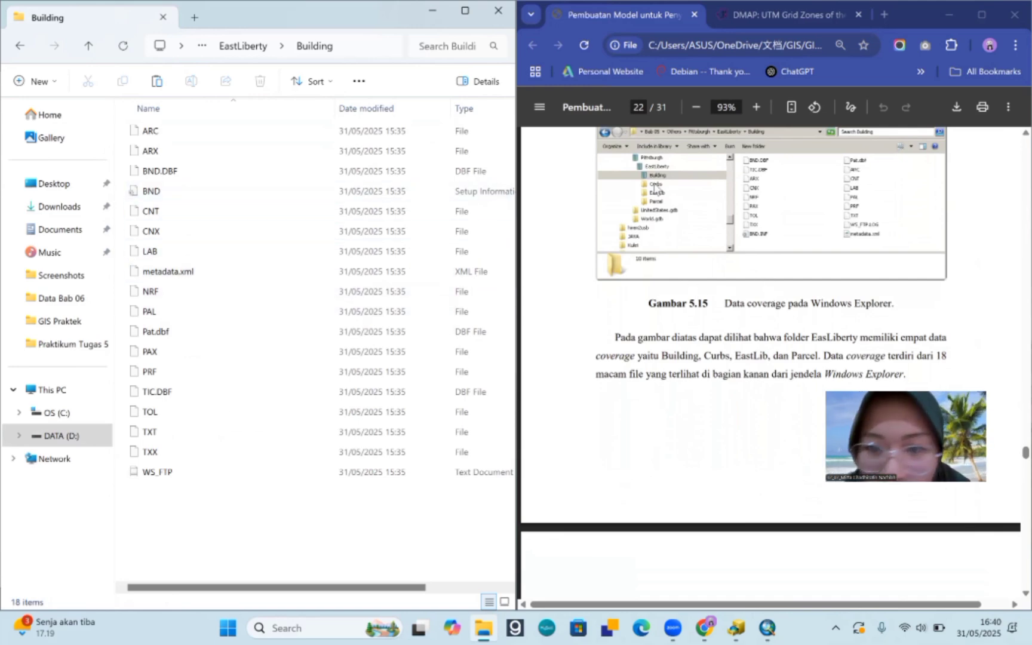
{"action": "left_click", "coordinate": [230, 48]}
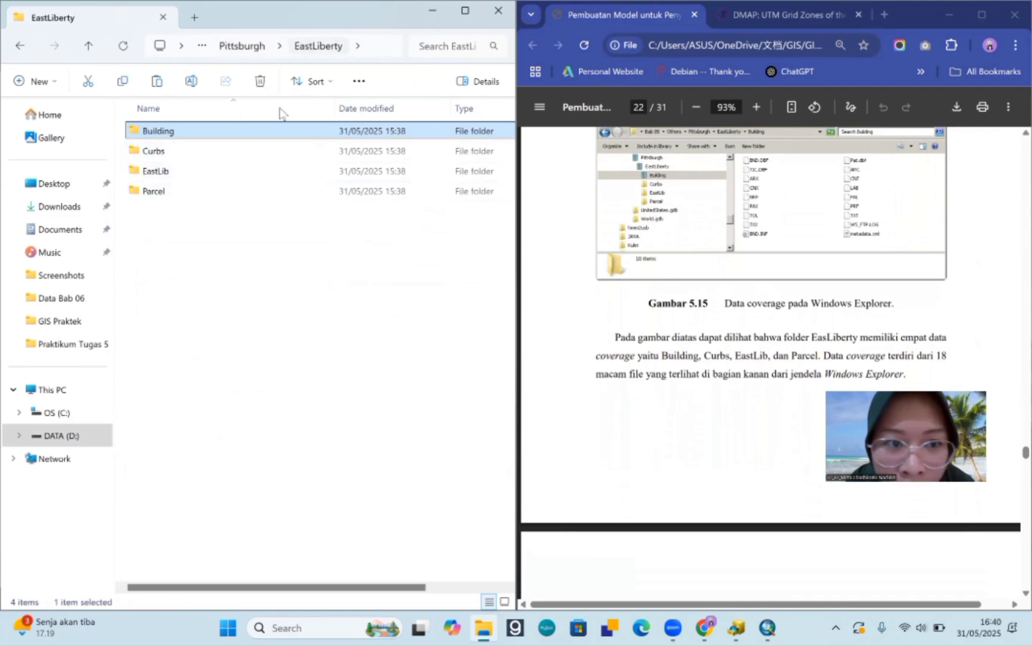
{"action": "scroll", "coordinate": [824, 341], "scroll_direction": "down", "scroll_amount": 1}
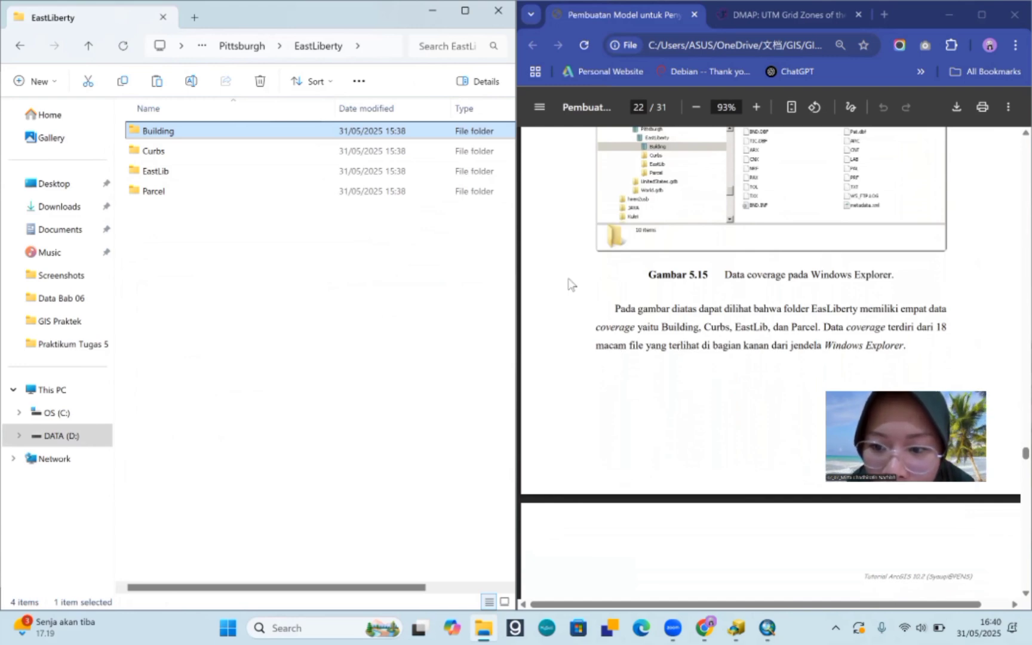
{"action": "double_click", "coordinate": [323, 131]}
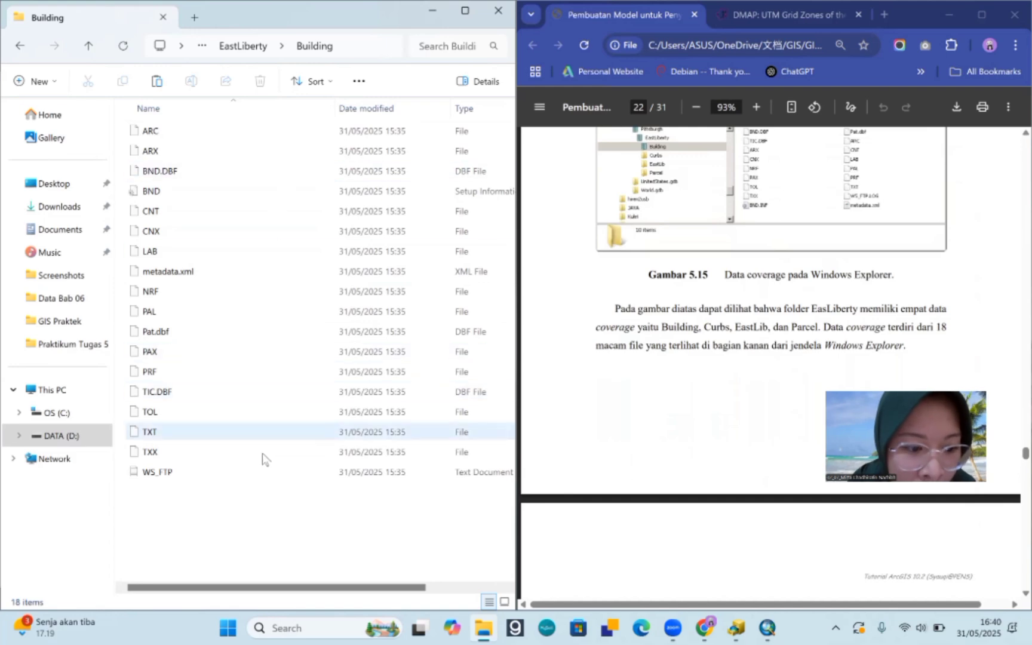
Step: Read tutorial section 5.3.3 on adding coverage data, and create a new map document in ArcMap from the Blank Map template
{"action": "scroll", "coordinate": [629, 328], "scroll_direction": "down", "scroll_amount": 3}
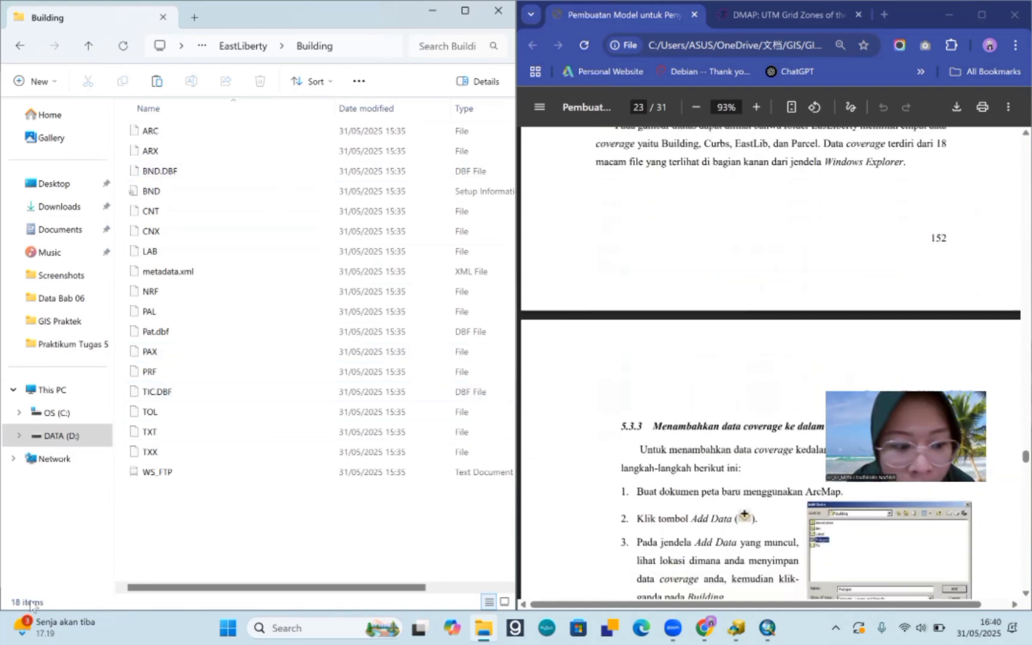
{"action": "scroll", "coordinate": [762, 422], "scroll_direction": "down", "scroll_amount": 4}
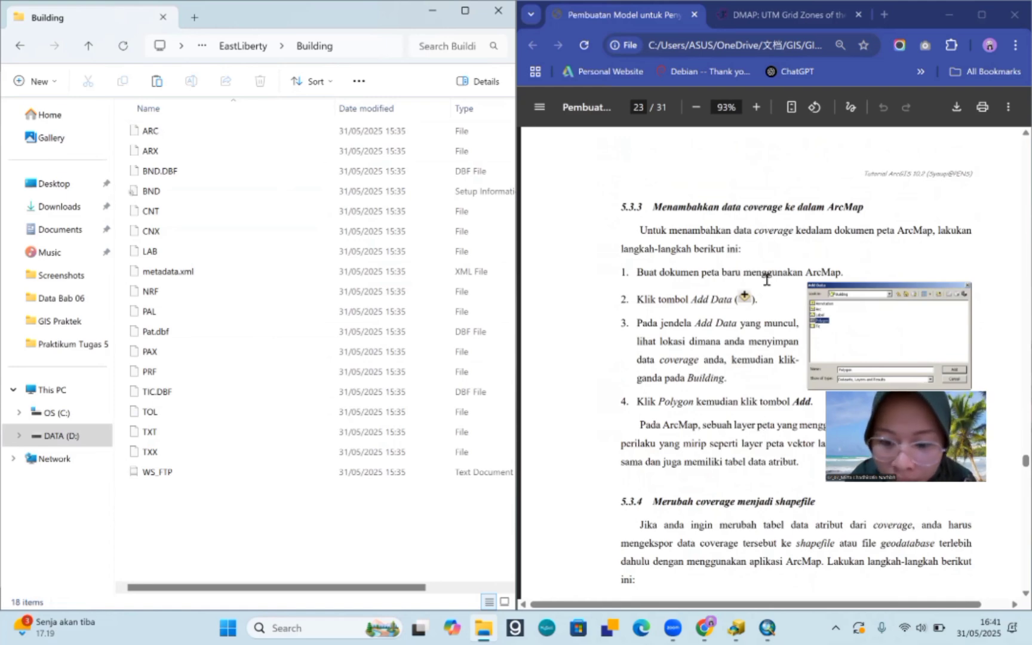
{"action": "left_click", "coordinate": [767, 627]}
{"action": "left_click", "coordinate": [15, 31]}
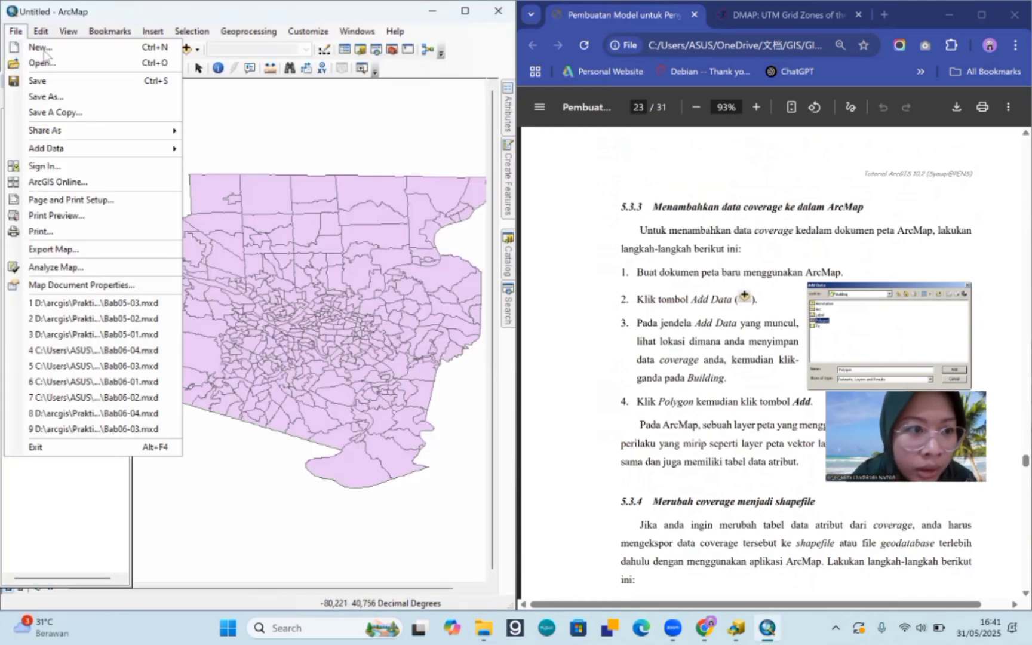
{"action": "left_click", "coordinate": [44, 54]}
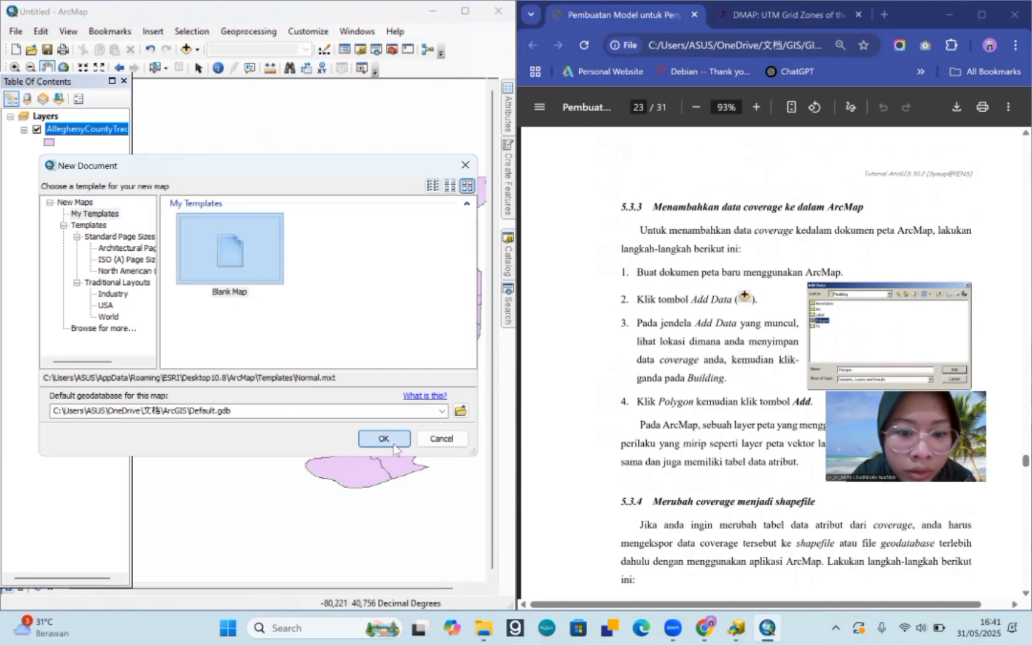
{"action": "left_click", "coordinate": [394, 447]}
{"action": "left_click", "coordinate": [258, 345]}
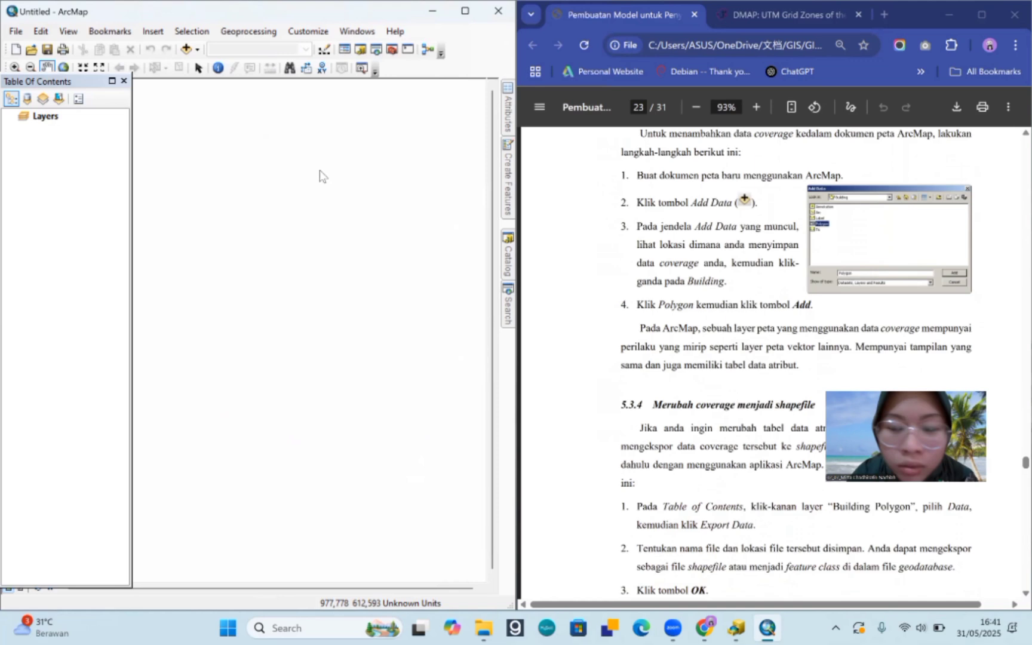
Step: Add the Polygon data of the Building coverage from Others, Pittsburgh, EastLiberty to the map, accepting the missing spatial reference
{"action": "right_click", "coordinate": [57, 114]}
{"action": "left_click", "coordinate": [82, 120]}
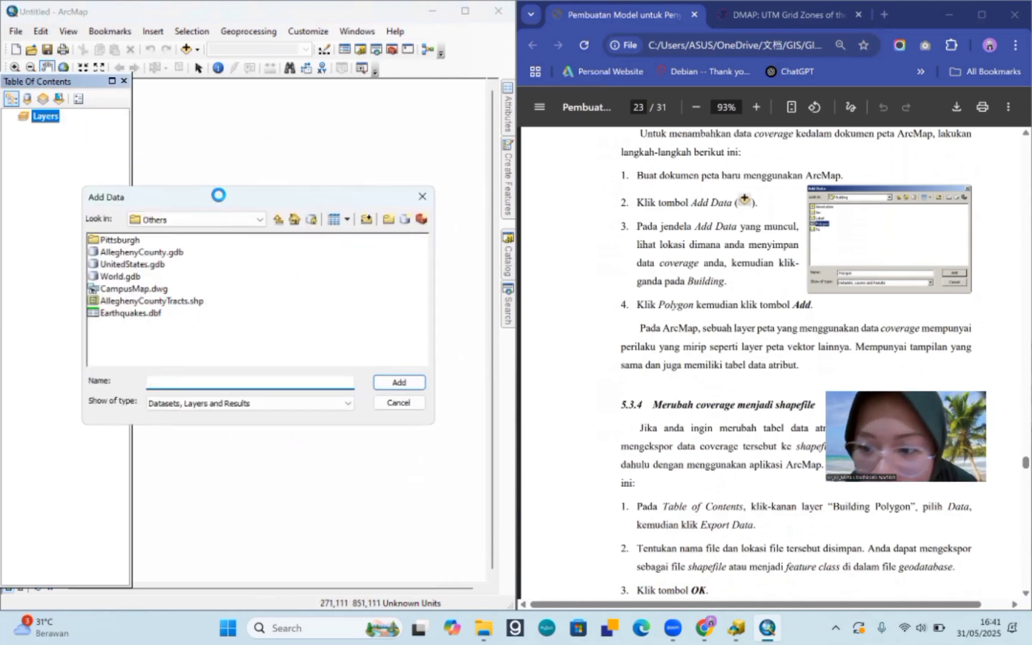
{"action": "double_click", "coordinate": [131, 238]}
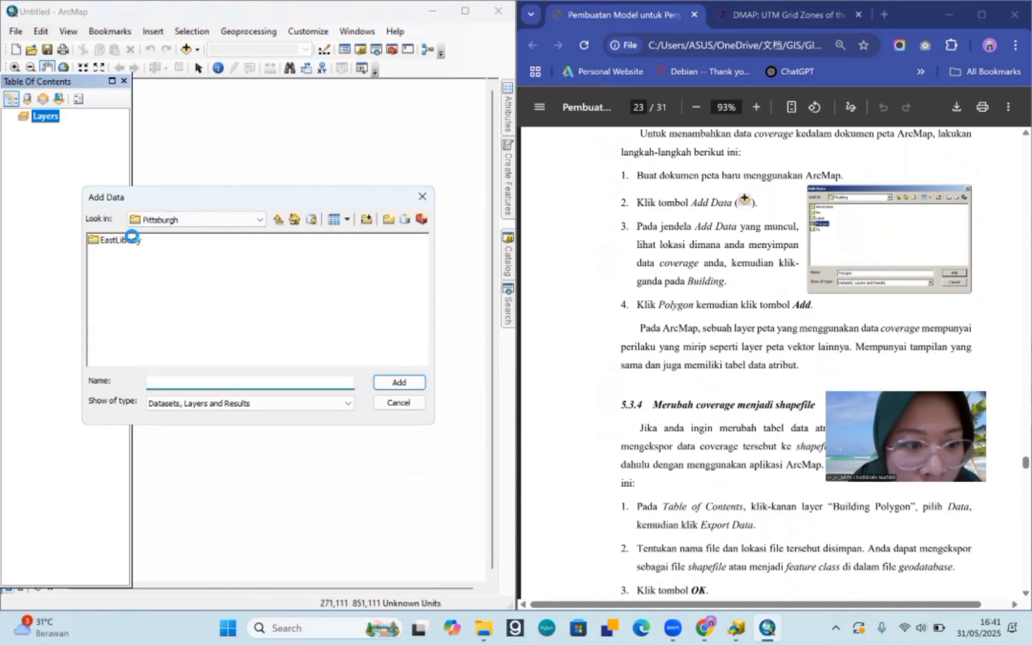
{"action": "double_click", "coordinate": [131, 238]}
{"action": "left_click", "coordinate": [119, 242]}
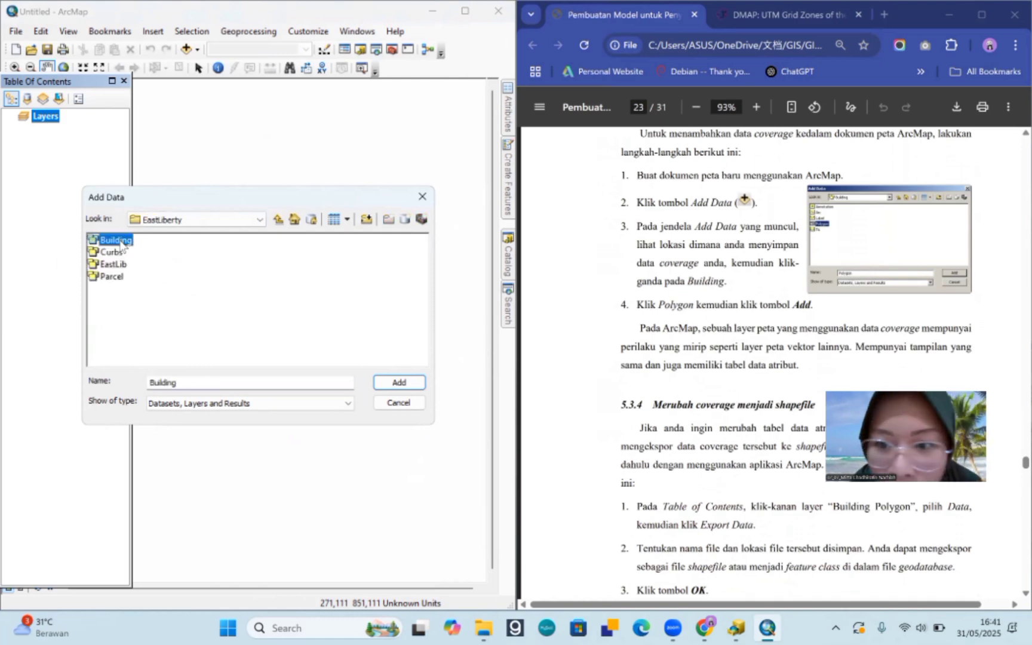
{"action": "double_click", "coordinate": [119, 242]}
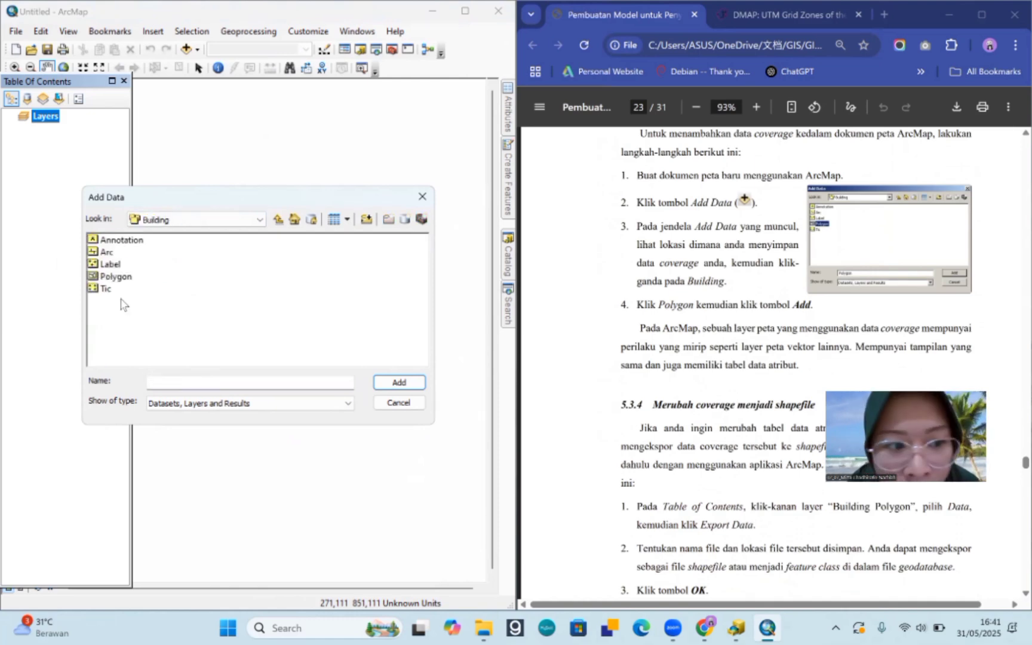
{"action": "left_click", "coordinate": [121, 277]}
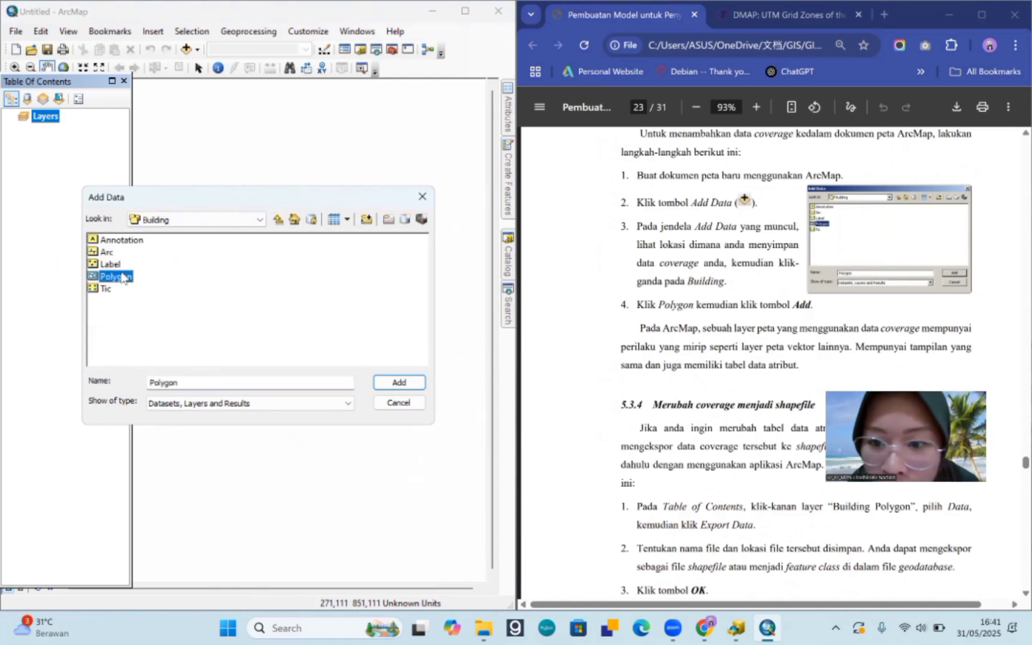
{"action": "left_click", "coordinate": [419, 383]}
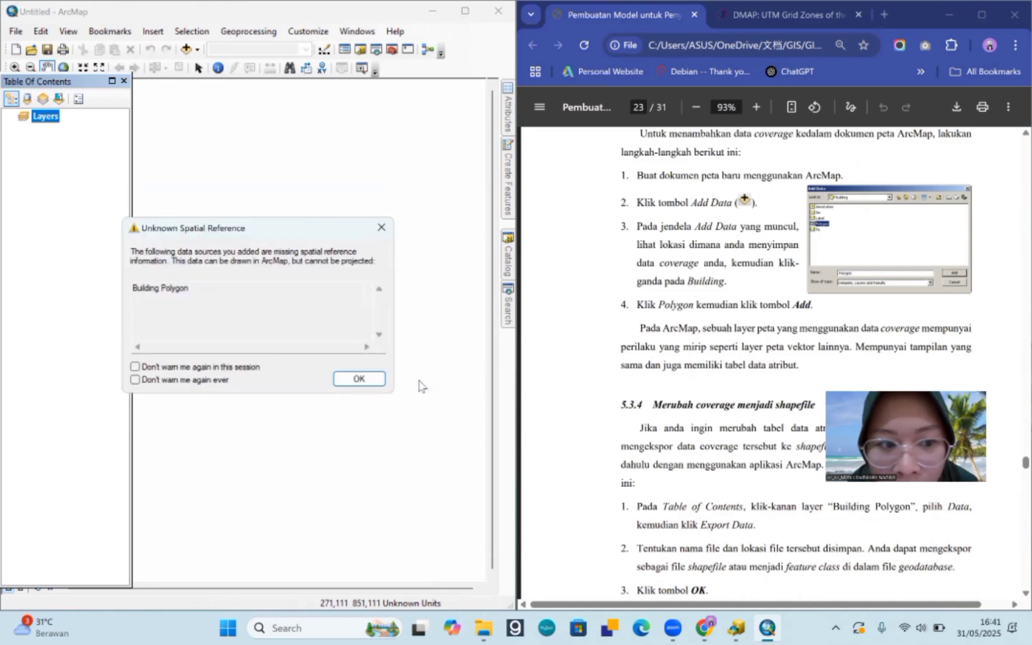
{"action": "scroll", "coordinate": [626, 382], "scroll_direction": "down", "scroll_amount": 1}
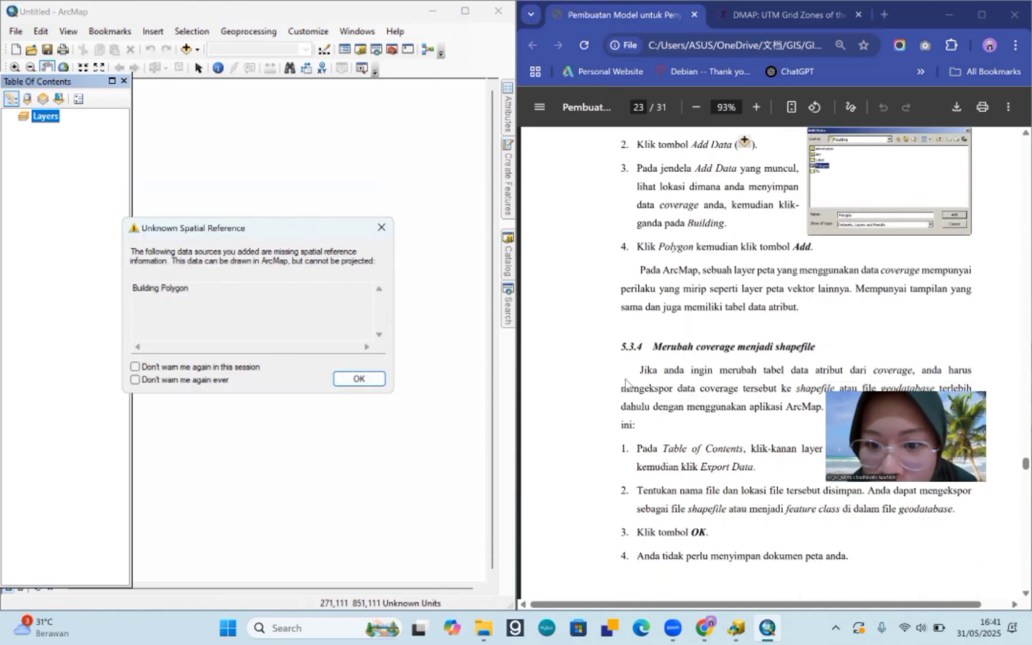
{"action": "left_click", "coordinate": [361, 378]}
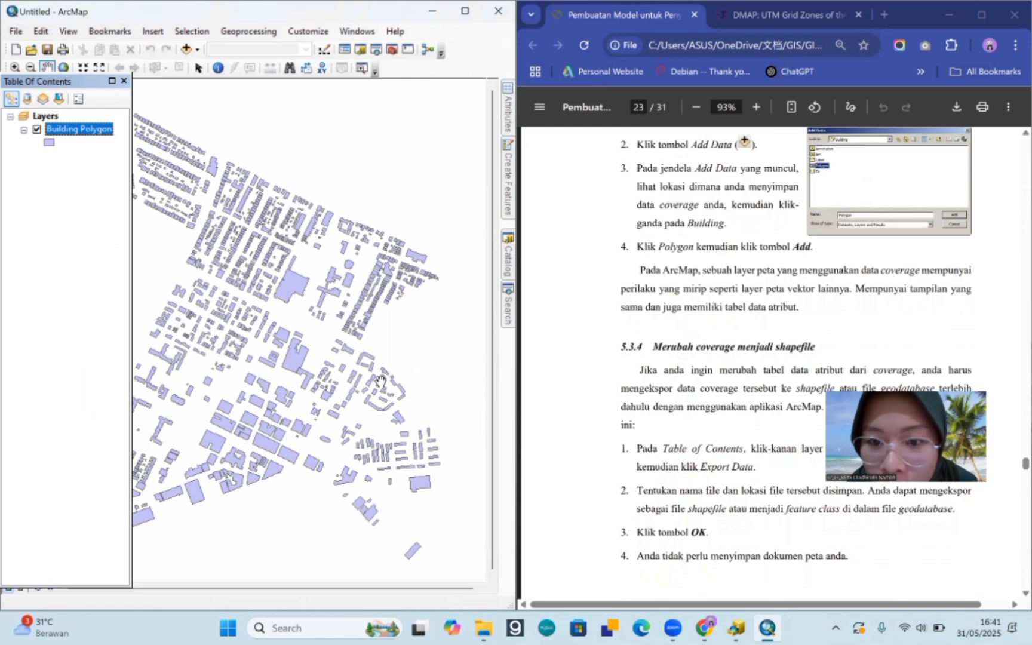
Step: Following tutorial section 5.3.4, export all Building Polygon features to UnitedStates.gdb using the layer's source coordinate system, without adding the export to the map
{"action": "left_click_drag", "start_coordinate": [362, 294], "coordinate": [437, 285]}
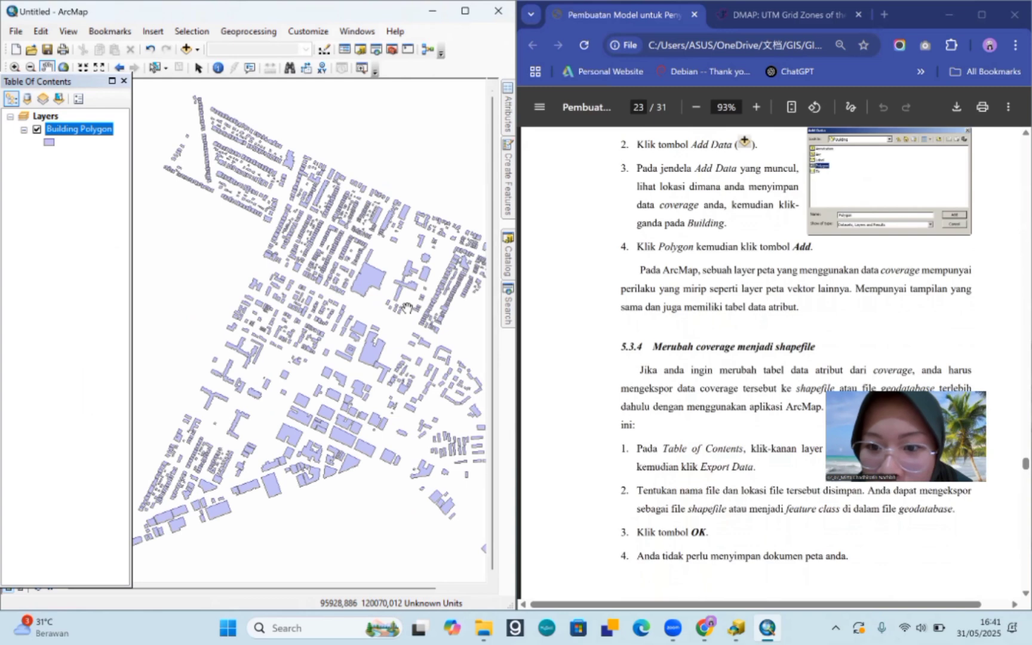
{"action": "left_click_drag", "start_coordinate": [384, 285], "coordinate": [309, 276]}
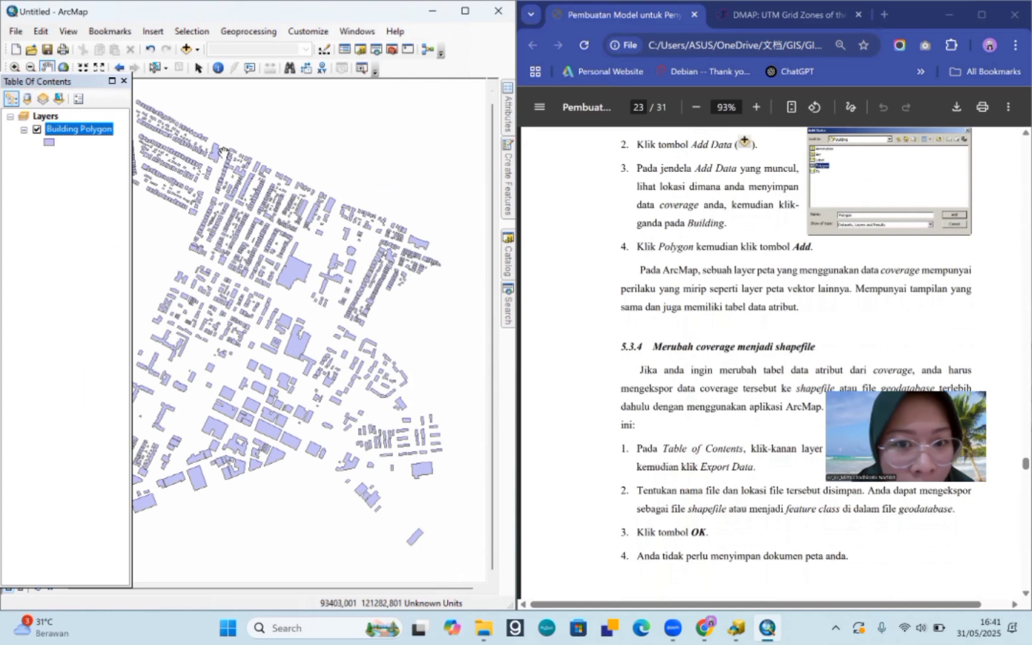
{"action": "scroll", "coordinate": [676, 412], "scroll_direction": "down", "scroll_amount": 3}
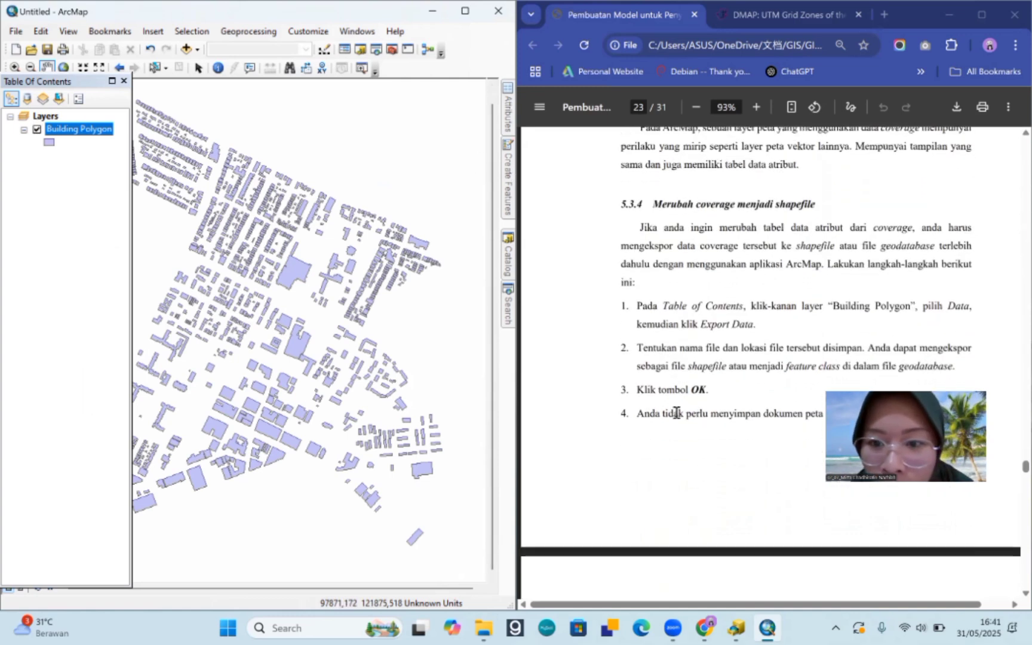
{"action": "scroll", "coordinate": [685, 341], "scroll_direction": "down", "scroll_amount": 1}
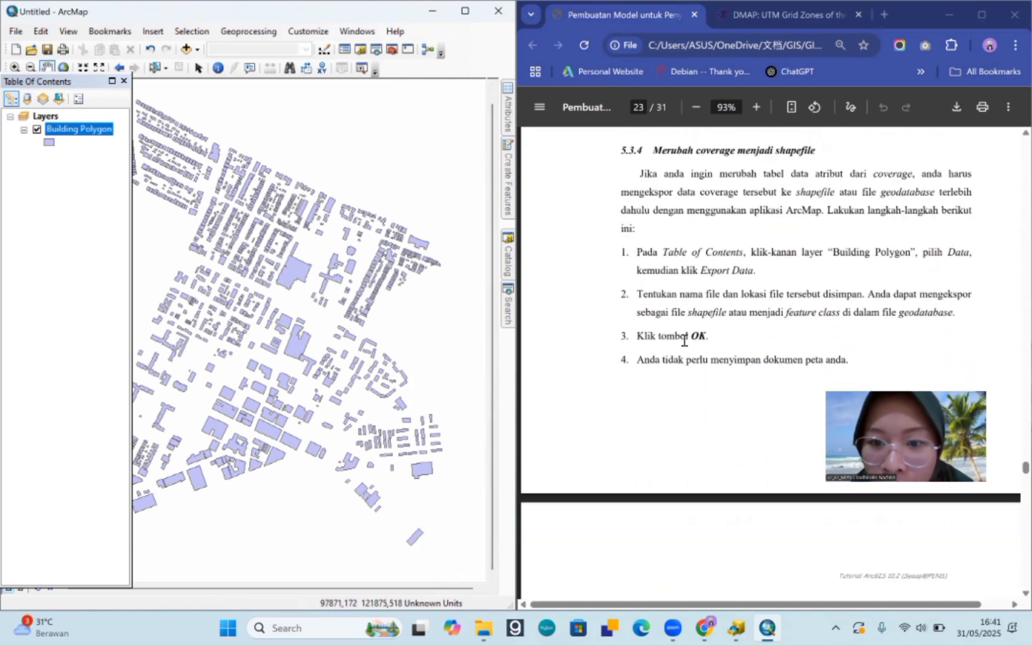
{"action": "right_click", "coordinate": [92, 130]}
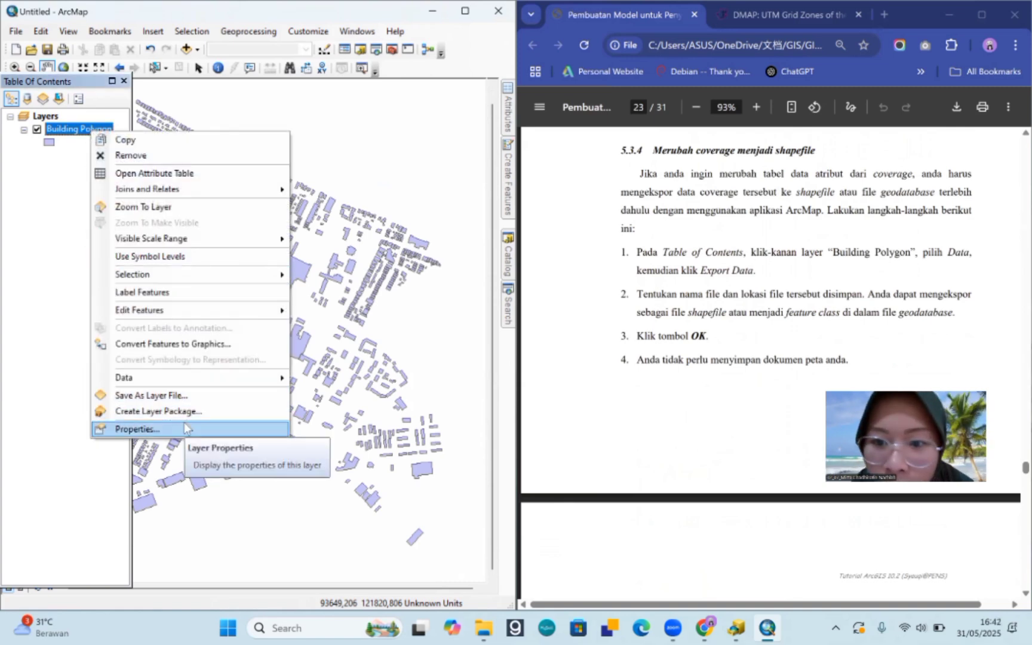
{"action": "mouse_move", "coordinate": [215, 377]}
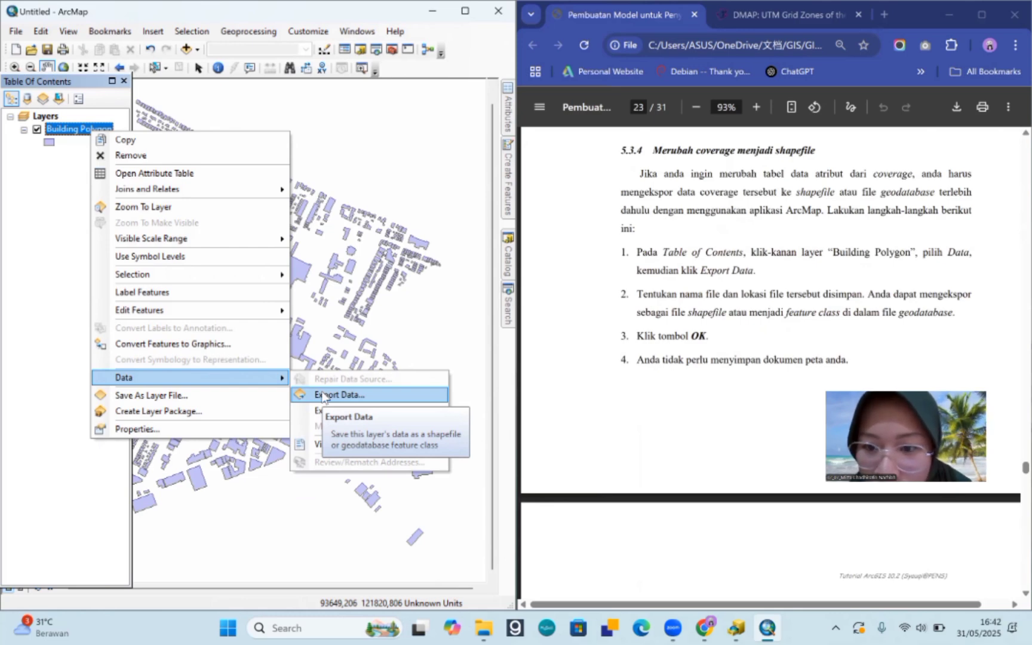
{"action": "left_click", "coordinate": [323, 395]}
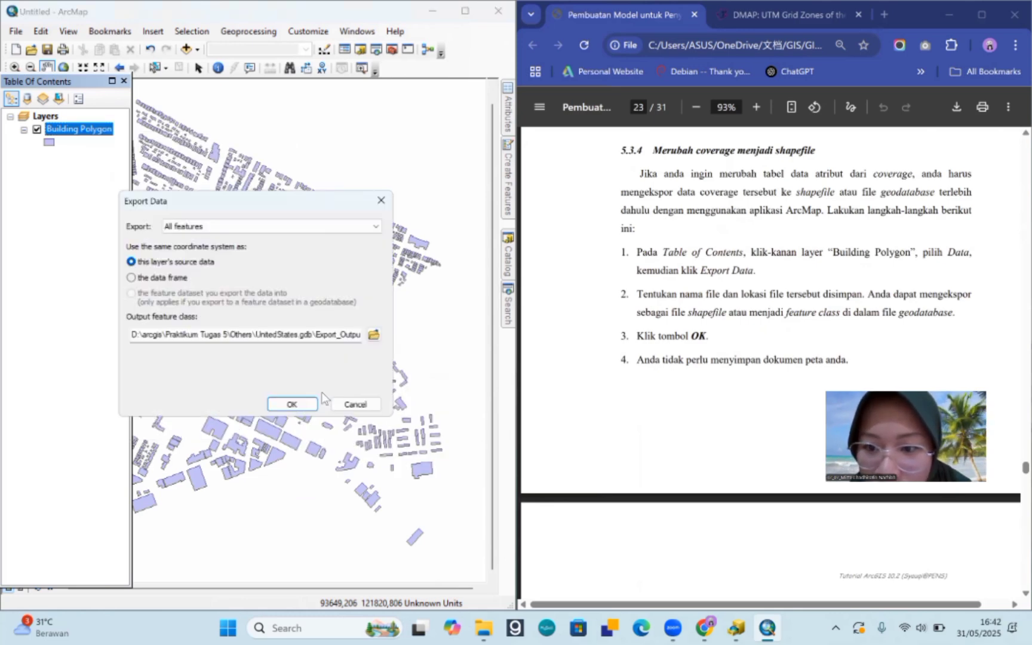
{"action": "scroll", "coordinate": [641, 323], "scroll_direction": "down", "scroll_amount": 2}
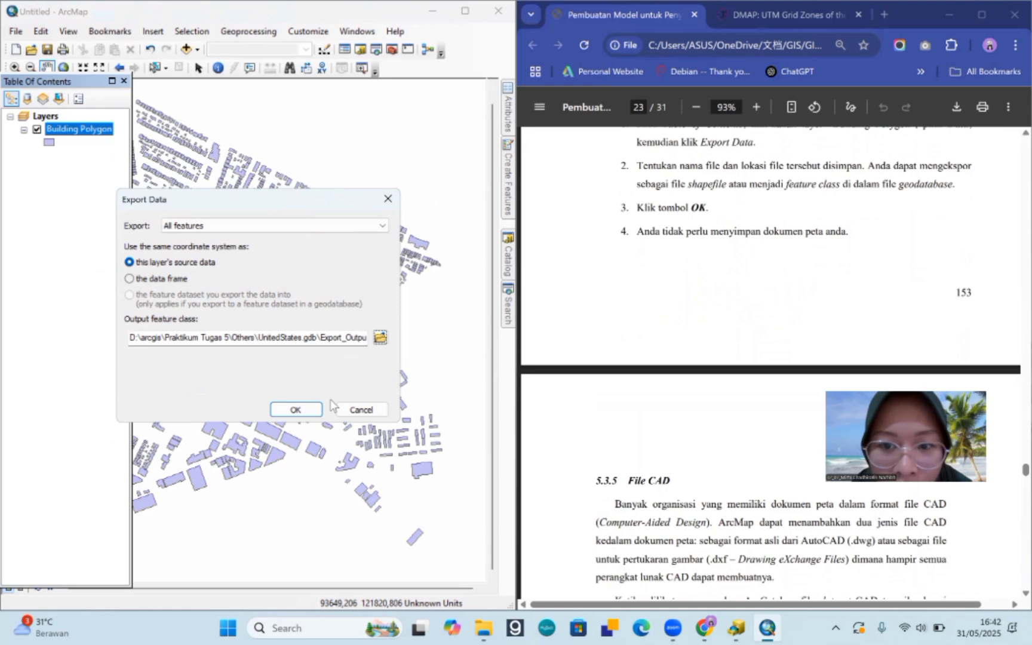
{"action": "left_click", "coordinate": [315, 411]}
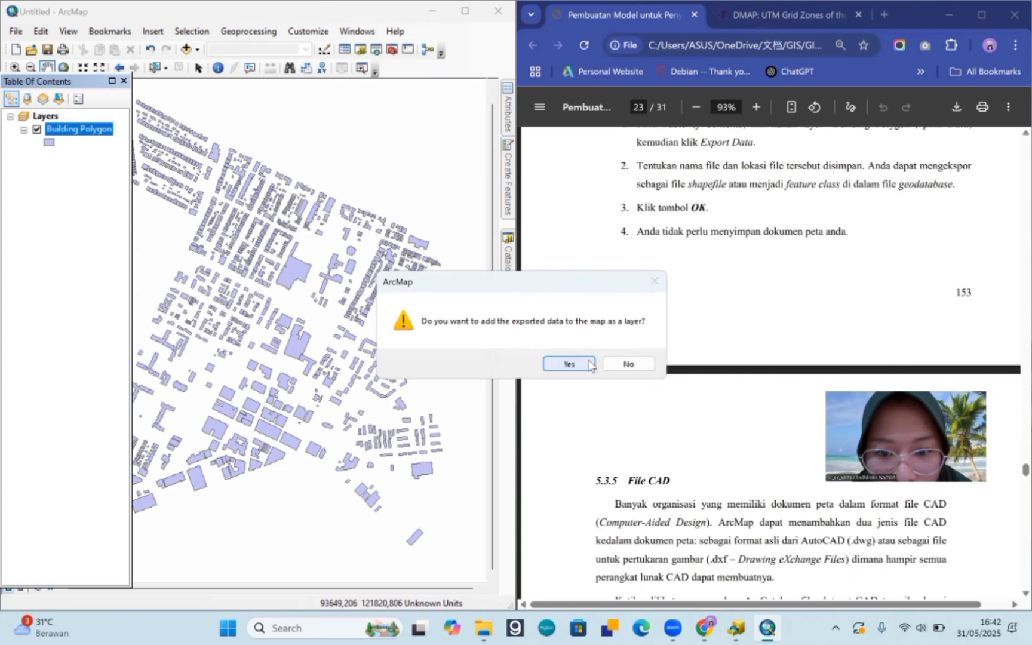
{"action": "left_click", "coordinate": [624, 365]}
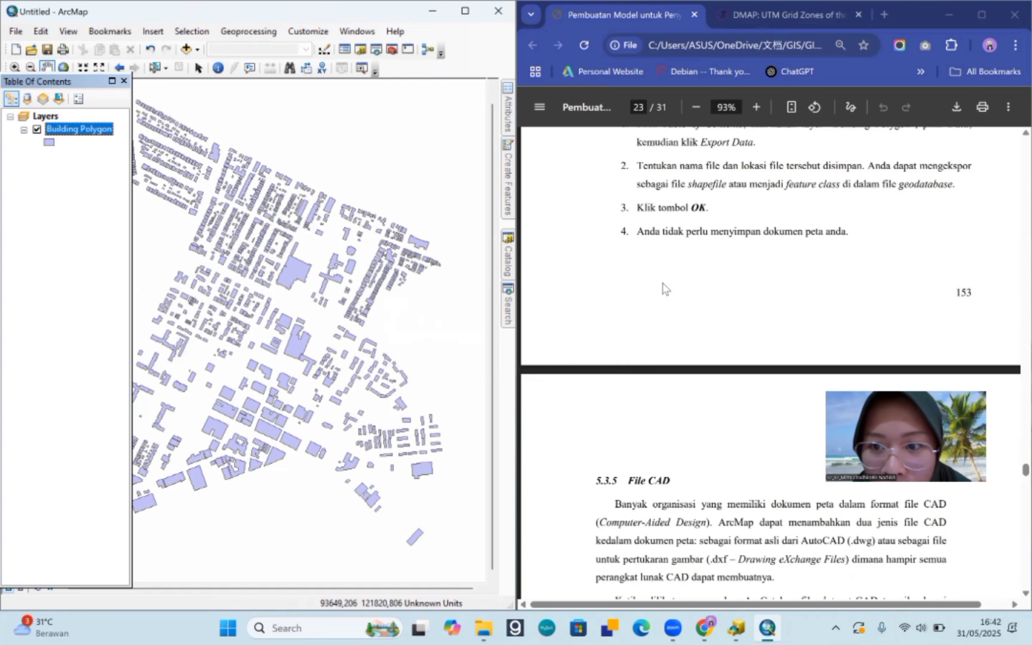
Step: Read tutorial section 5.3.5 on CAD files, and switch to ArcCatalog to examine the feature types inside CampusMap.dwg in the Others folder
{"action": "scroll", "coordinate": [665, 288], "scroll_direction": "down", "scroll_amount": 1}
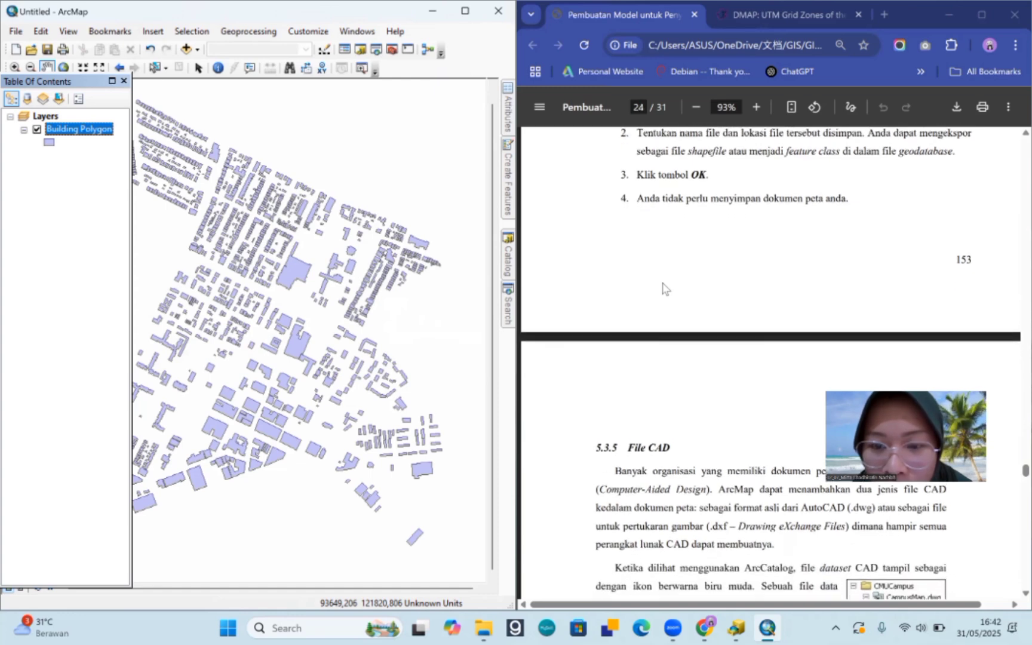
{"action": "scroll", "coordinate": [664, 289], "scroll_direction": "down", "scroll_amount": 5}
{"action": "scroll", "coordinate": [577, 406], "scroll_direction": "up", "scroll_amount": 1}
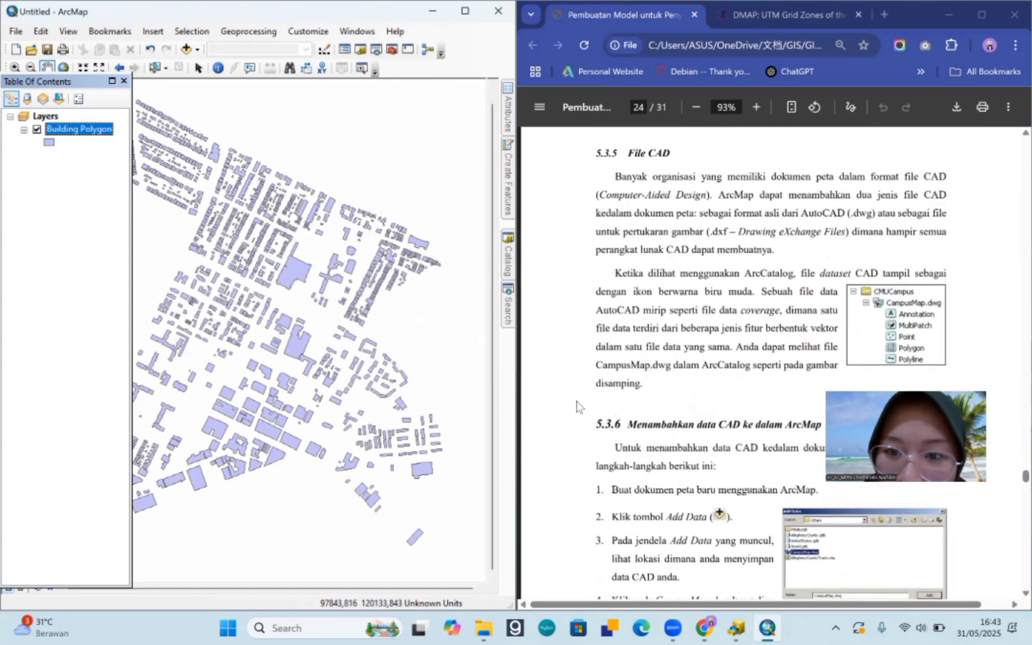
{"action": "scroll", "coordinate": [577, 406], "scroll_direction": "down", "scroll_amount": 1}
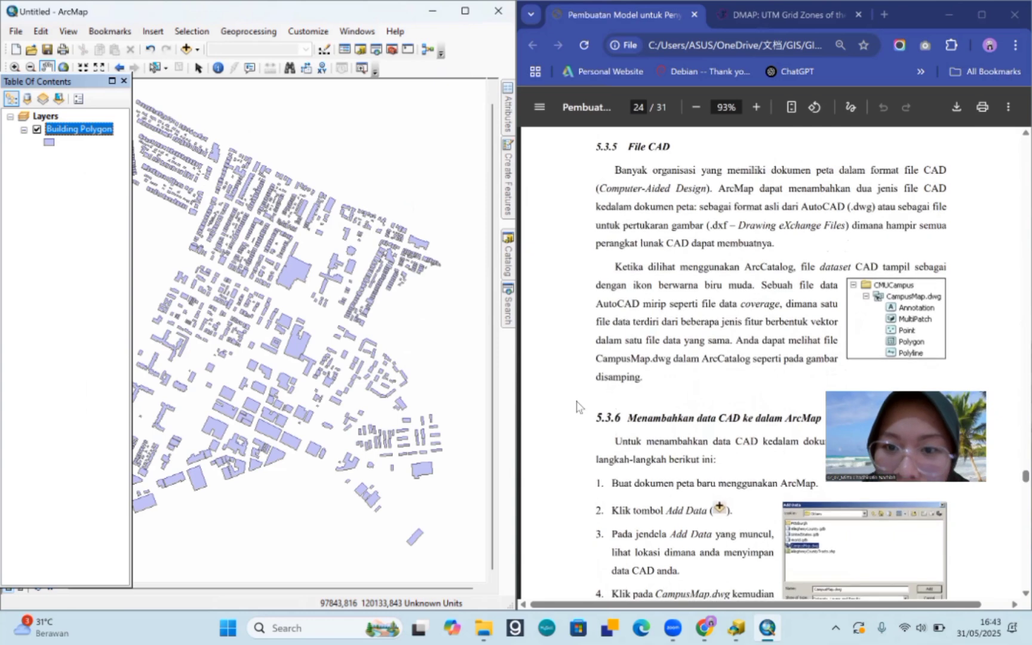
{"action": "scroll", "coordinate": [577, 407], "scroll_direction": "down", "scroll_amount": 2}
{"action": "key", "text": "alt+Tab"}
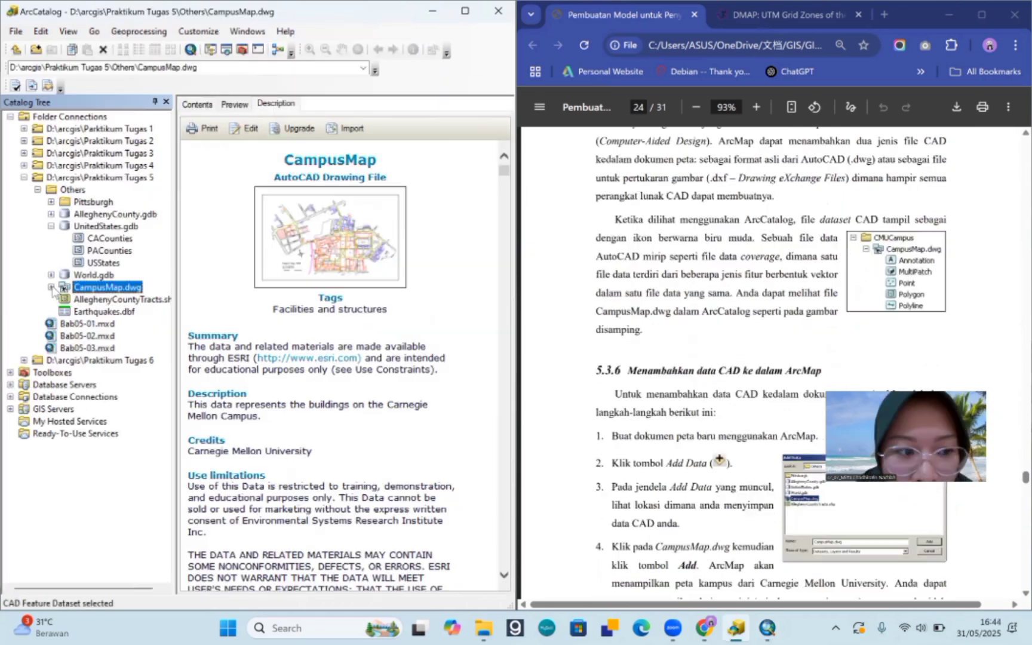
{"action": "left_click", "coordinate": [51, 288]}
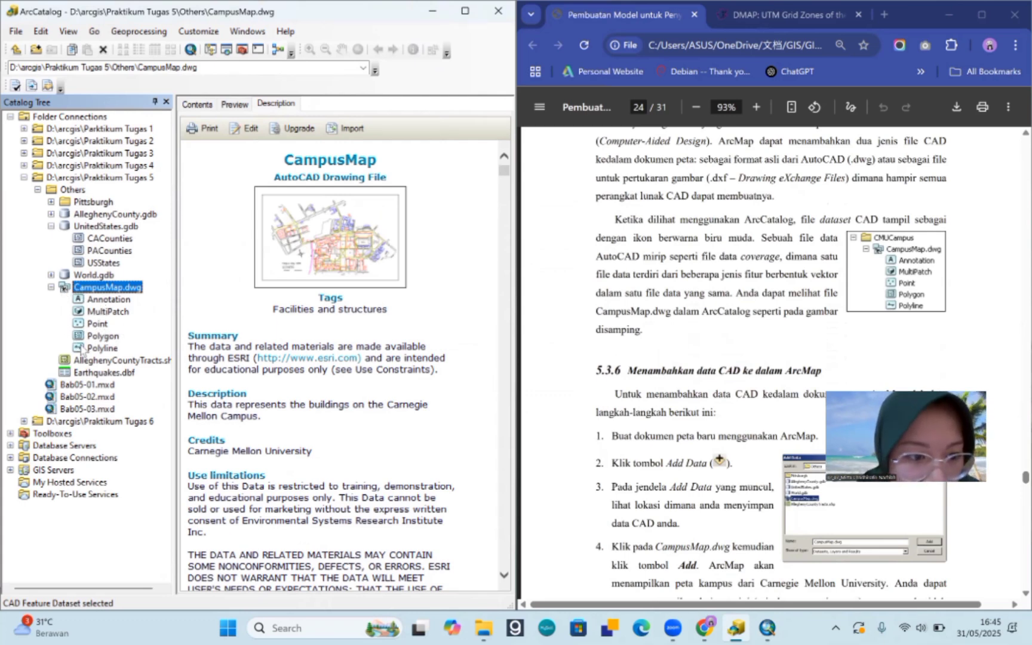
Step: Read tutorial section 5.3.6 on adding CAD data, return to ArcMap and start a new map document without saving the current one
{"action": "scroll", "coordinate": [713, 334], "scroll_direction": "down", "scroll_amount": 3}
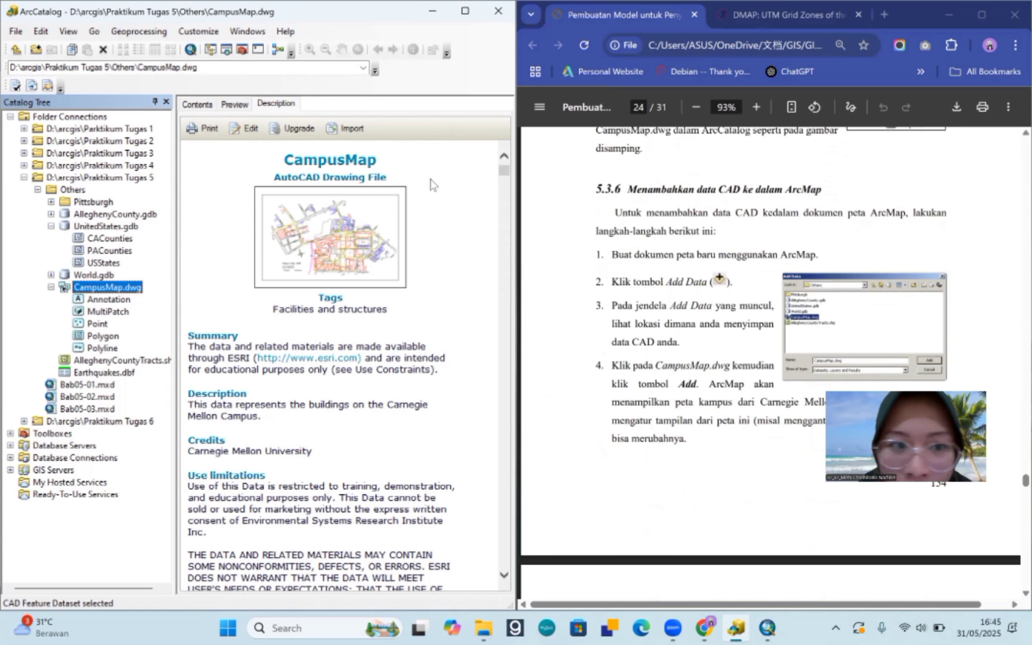
{"action": "left_click", "coordinate": [430, 14]}
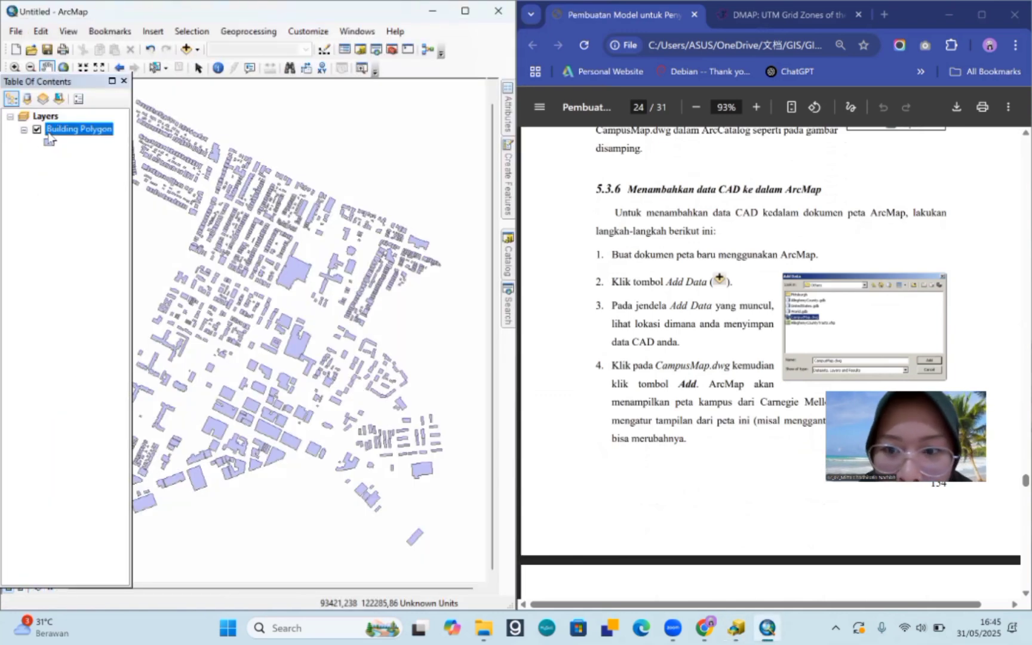
{"action": "scroll", "coordinate": [581, 359], "scroll_direction": "down", "scroll_amount": 5}
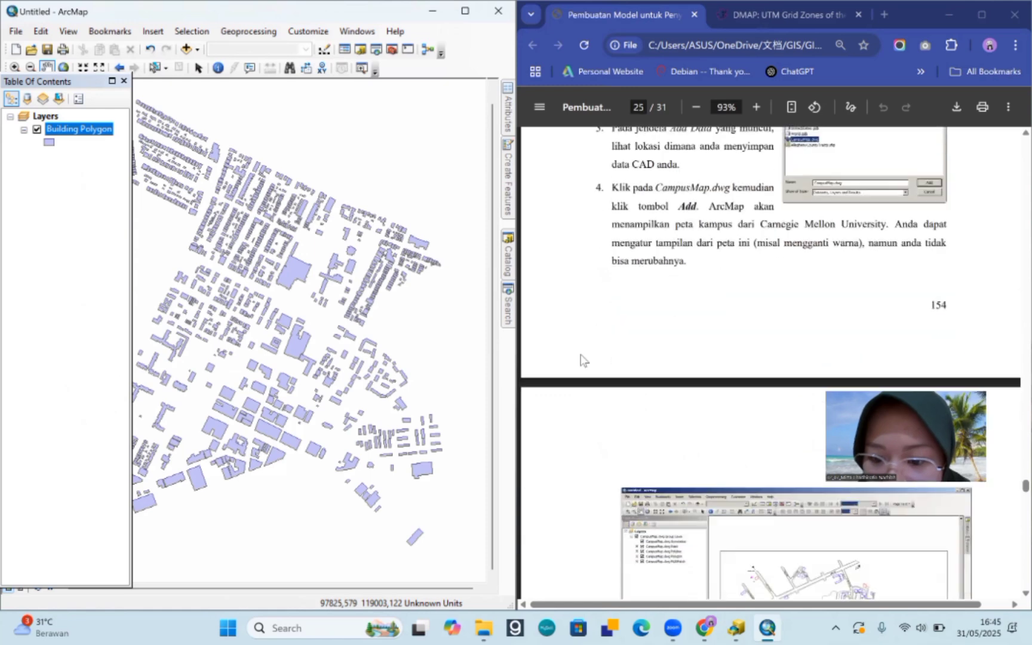
{"action": "scroll", "coordinate": [581, 359], "scroll_direction": "up", "scroll_amount": 5}
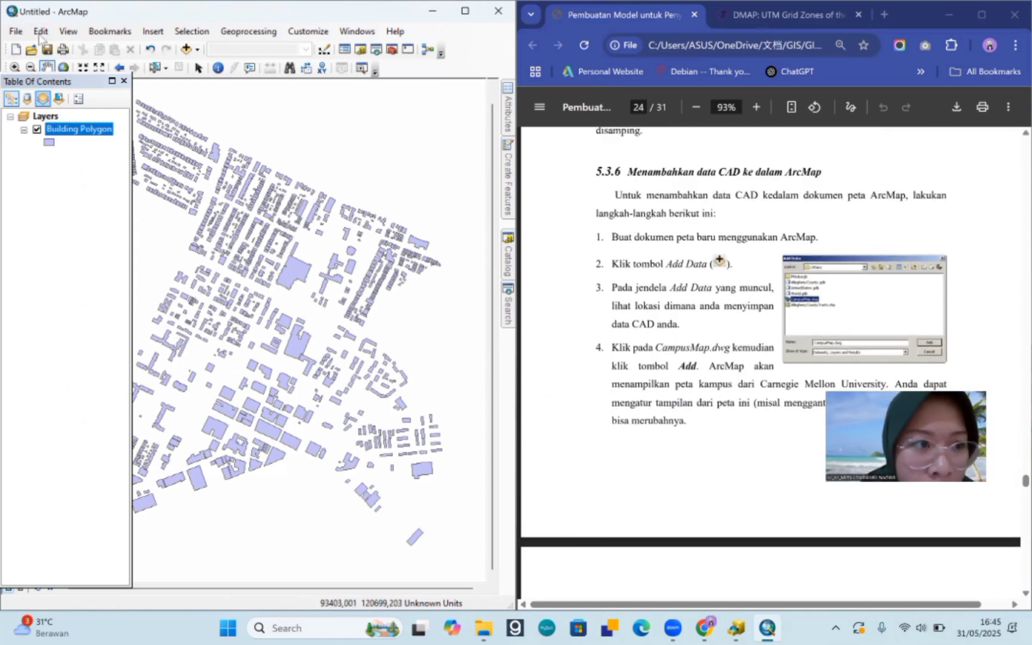
{"action": "left_click", "coordinate": [15, 30]}
{"action": "left_click", "coordinate": [42, 46]}
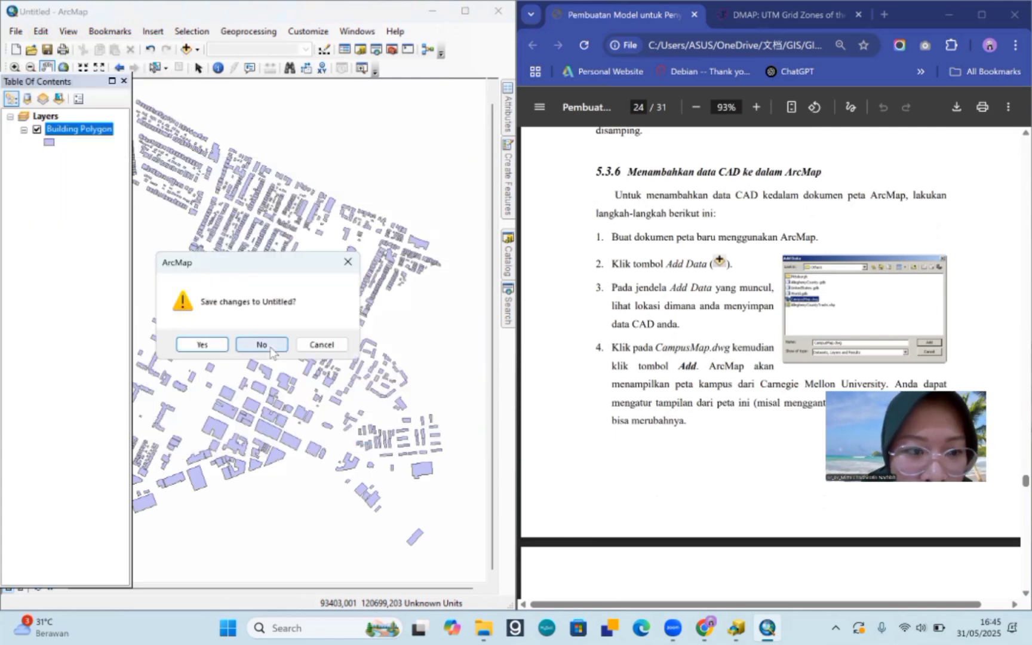
{"action": "left_click", "coordinate": [270, 347]}
Step: Add CampusMap.dwg from the Others folder to the map, accepting the missing spatial reference
{"action": "right_click", "coordinate": [49, 119]}
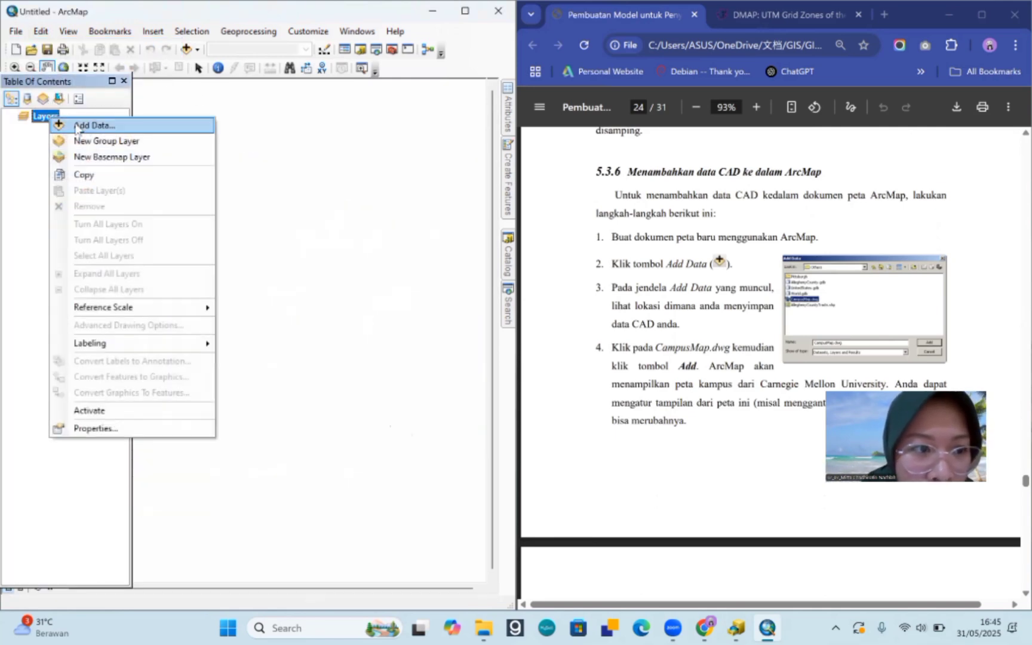
{"action": "left_click", "coordinate": [81, 127]}
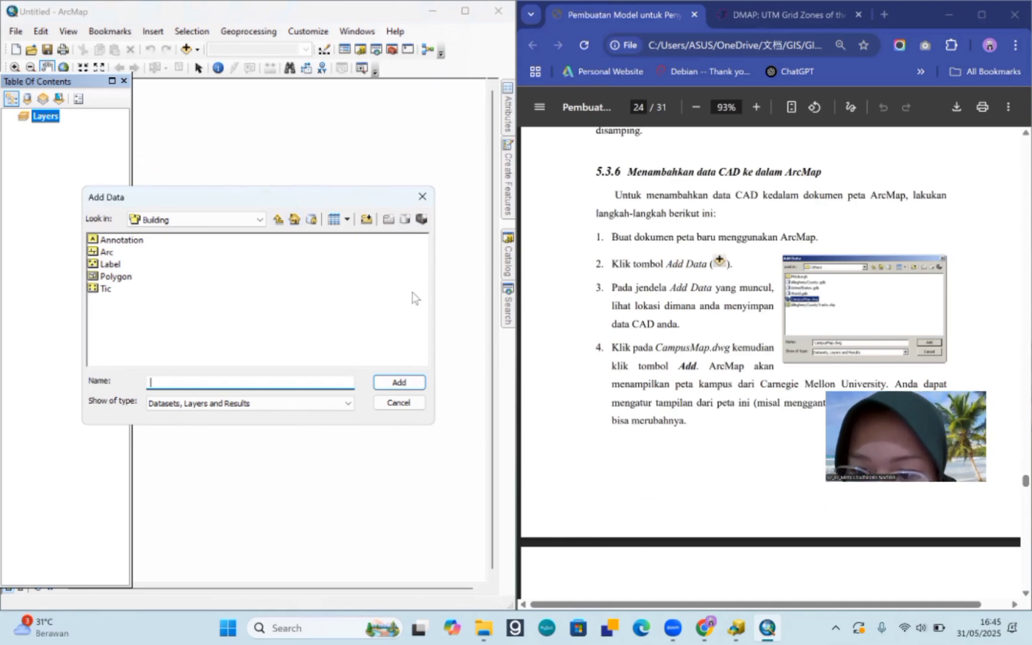
{"action": "left_click", "coordinate": [278, 220]}
{"action": "left_click", "coordinate": [279, 221]}
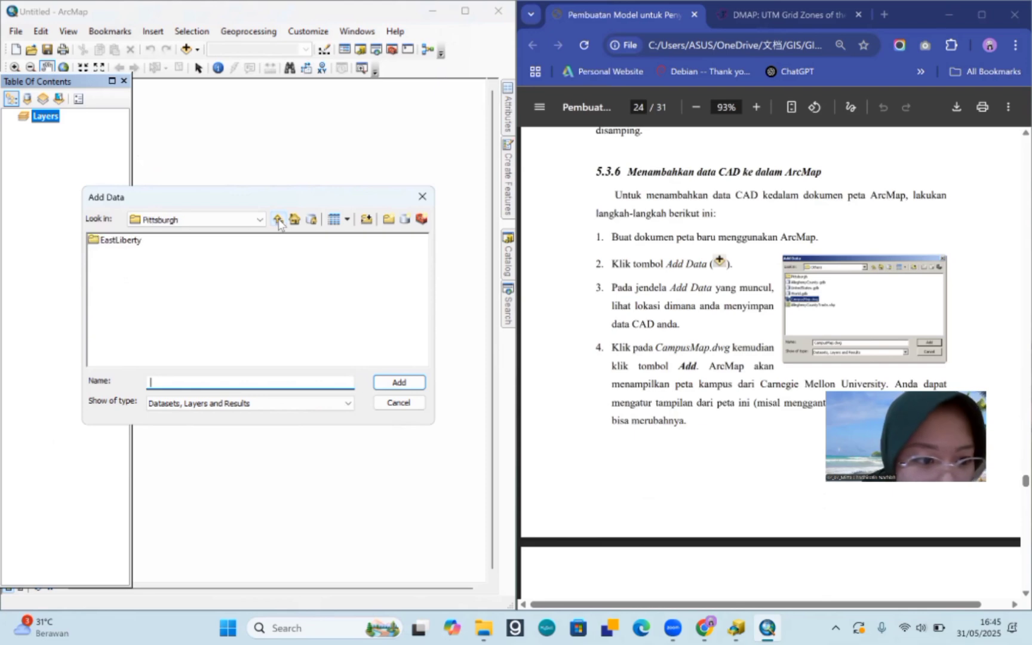
{"action": "left_click", "coordinate": [278, 221]}
{"action": "left_click", "coordinate": [132, 290]}
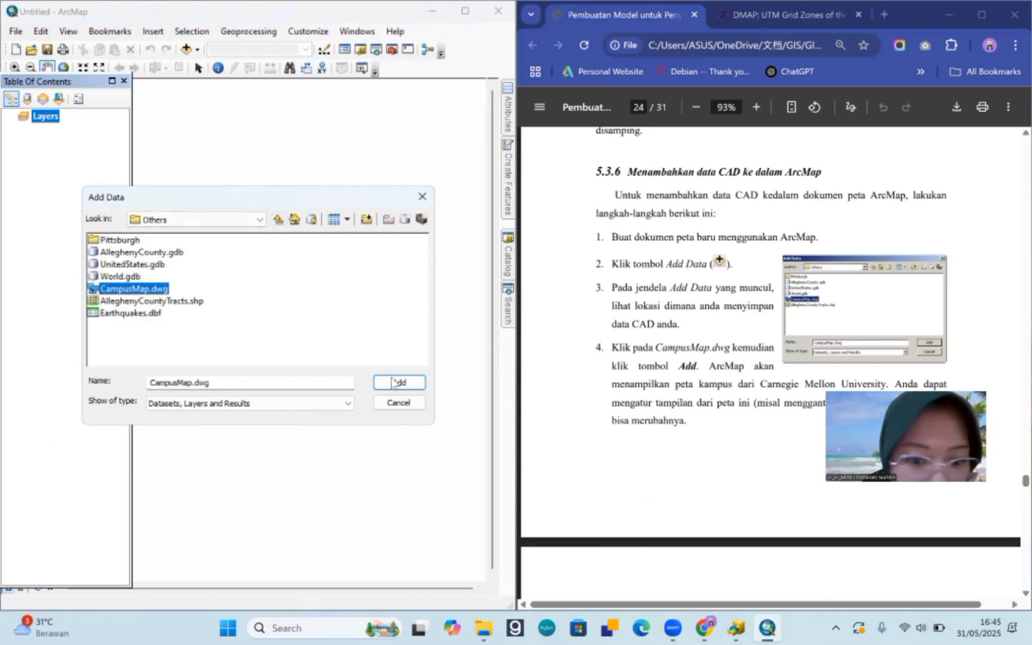
{"action": "left_click", "coordinate": [395, 381]}
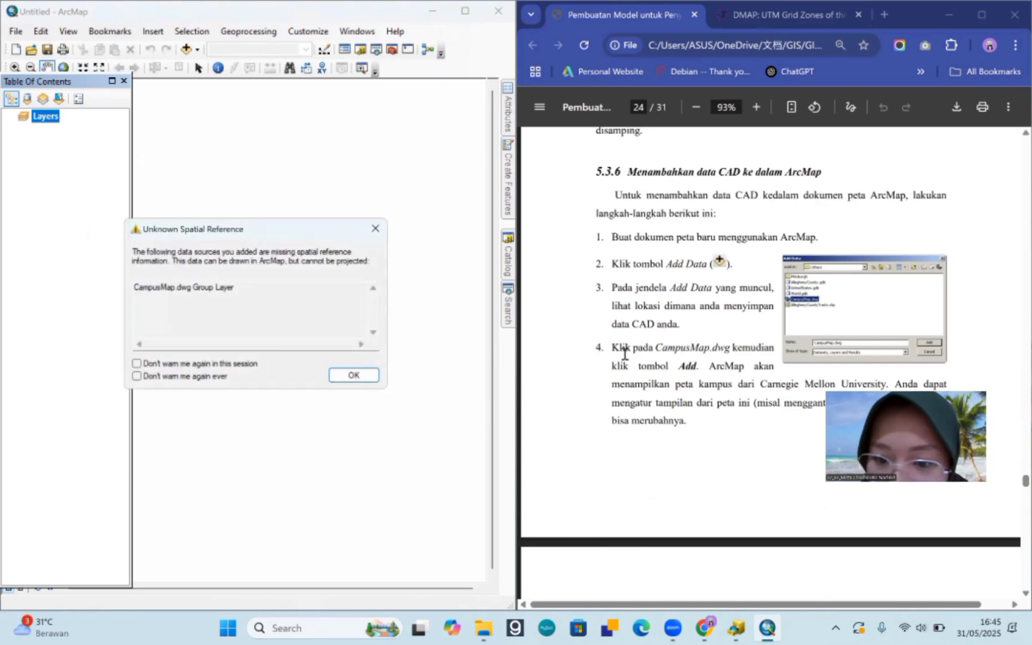
{"action": "scroll", "coordinate": [621, 352], "scroll_direction": "down", "scroll_amount": 5}
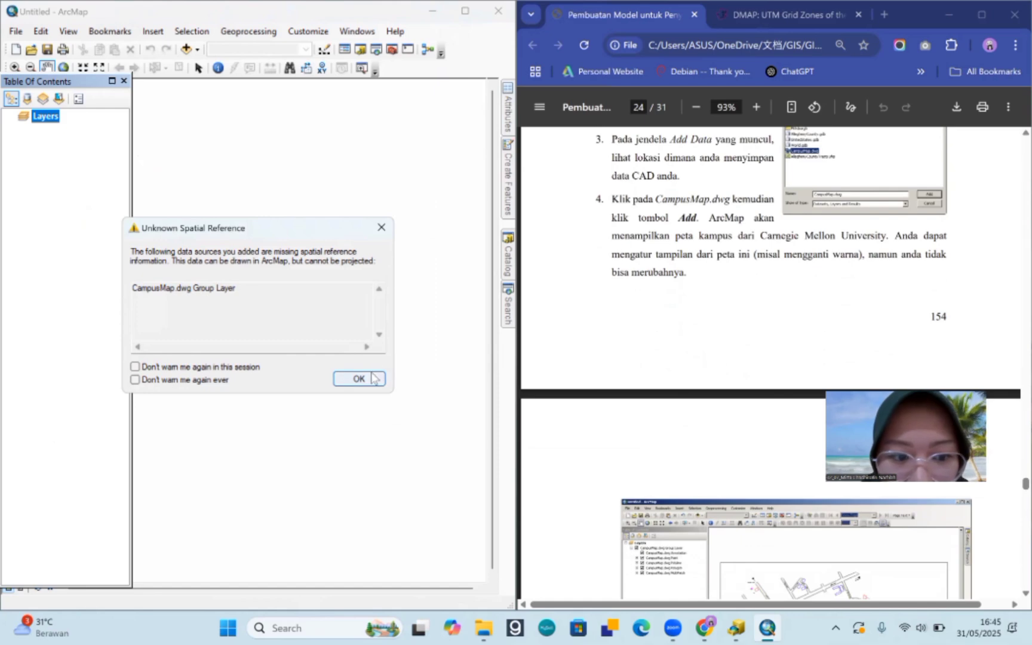
{"action": "left_click", "coordinate": [366, 378]}
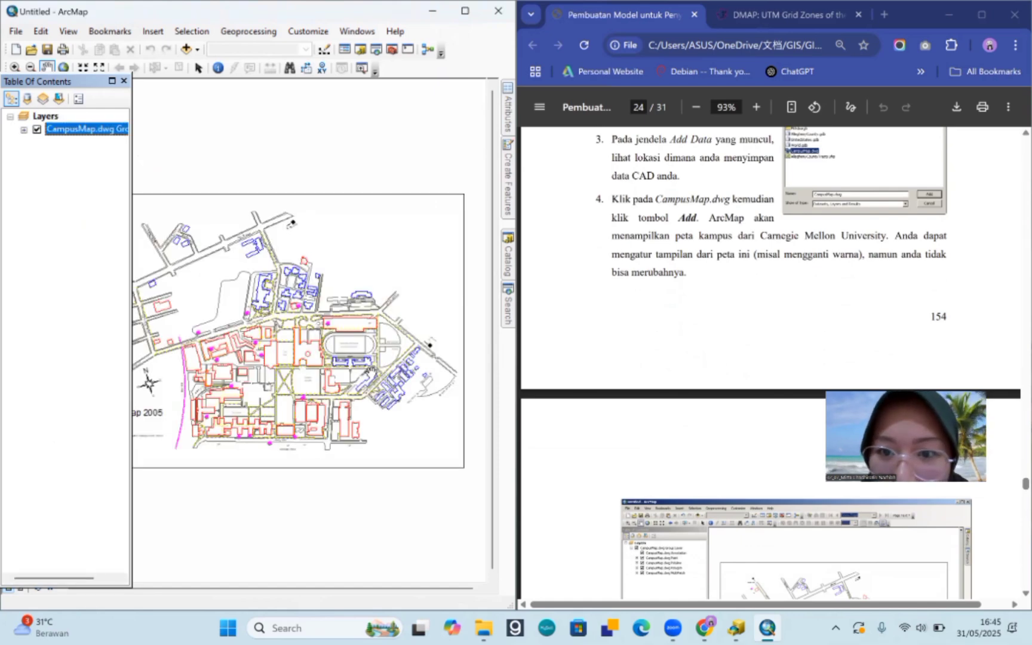
Step: Examine the campus map and its group layer's sublayers in the layer properties, comparing them with the tutorial text below Gambar 5.16
{"action": "scroll", "coordinate": [312, 371], "scroll_direction": "down", "scroll_amount": 3}
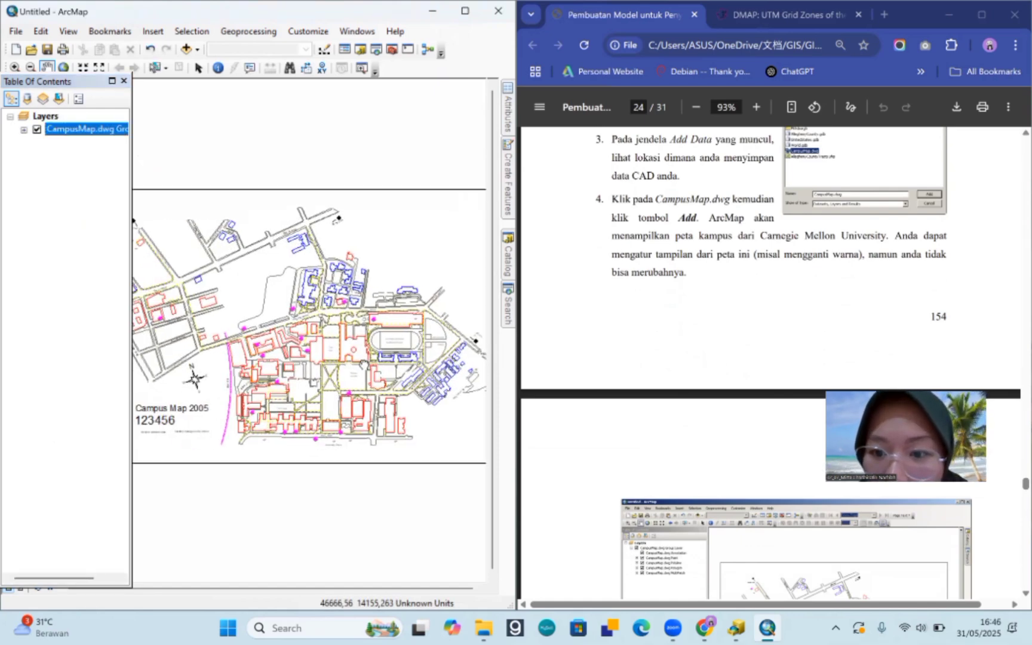
{"action": "mouse_move", "coordinate": [273, 340]}
{"action": "left_mouse_down"}
{"action": "mouse_move", "coordinate": [341, 348]}
{"action": "mouse_move", "coordinate": [253, 338]}
{"action": "left_mouse_up"}
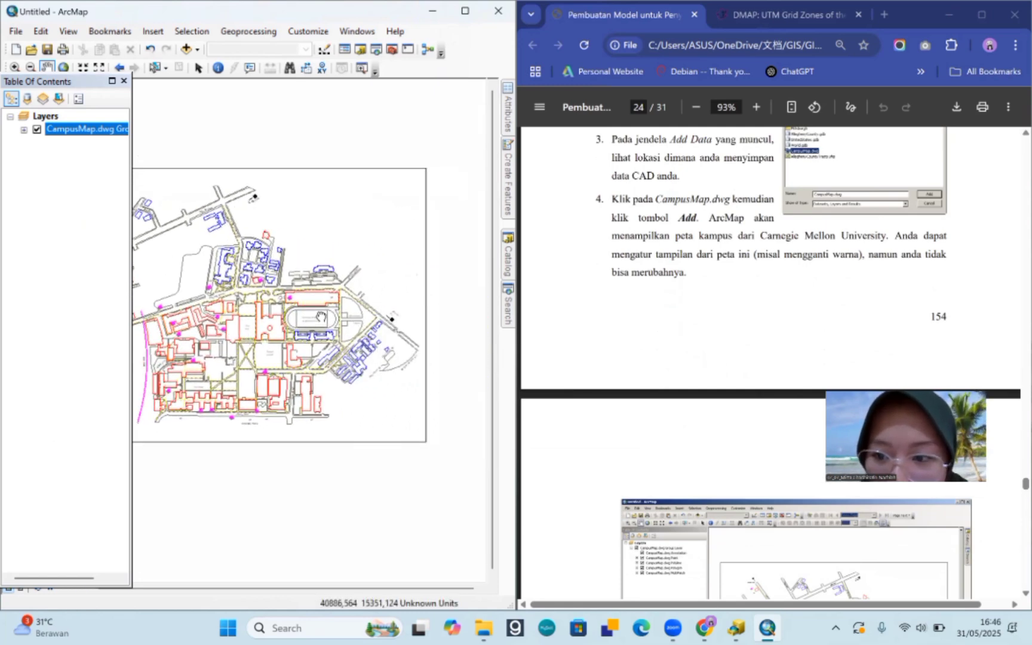
{"action": "left_click_drag", "start_coordinate": [323, 318], "coordinate": [357, 338]}
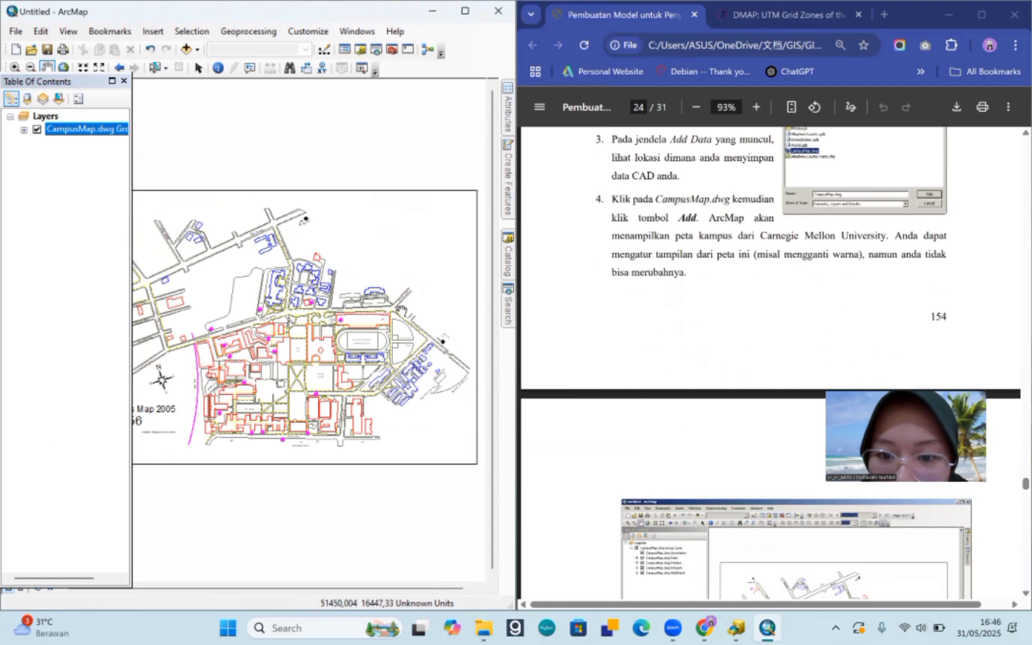
{"action": "scroll", "coordinate": [582, 348], "scroll_direction": "down", "scroll_amount": 2}
{"action": "scroll", "coordinate": [582, 348], "scroll_direction": "down", "scroll_amount": 7}
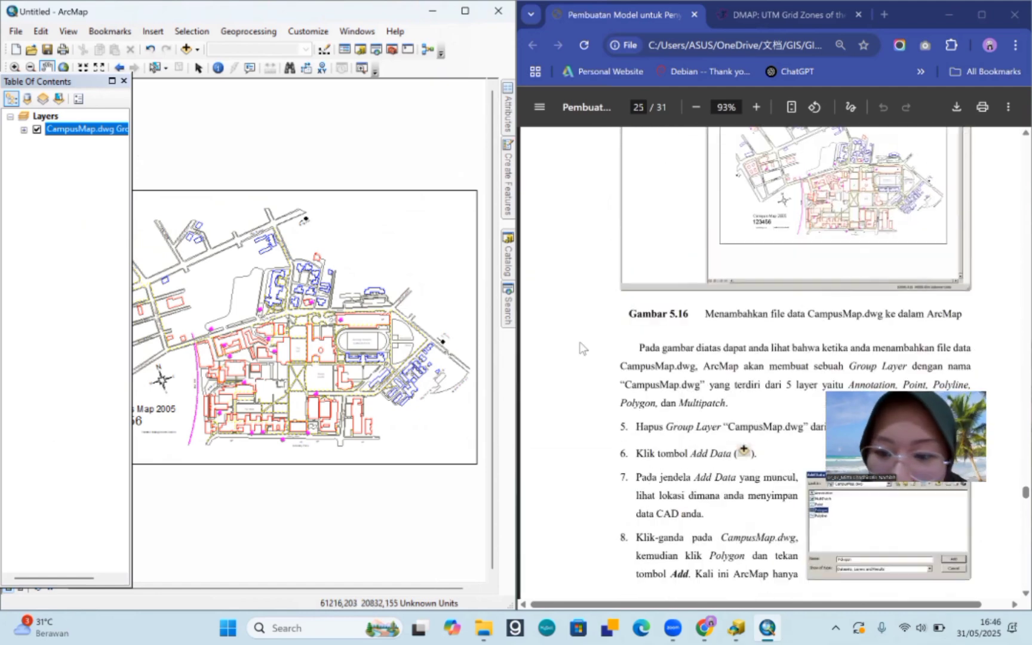
{"action": "scroll", "coordinate": [583, 348], "scroll_direction": "down", "scroll_amount": 1}
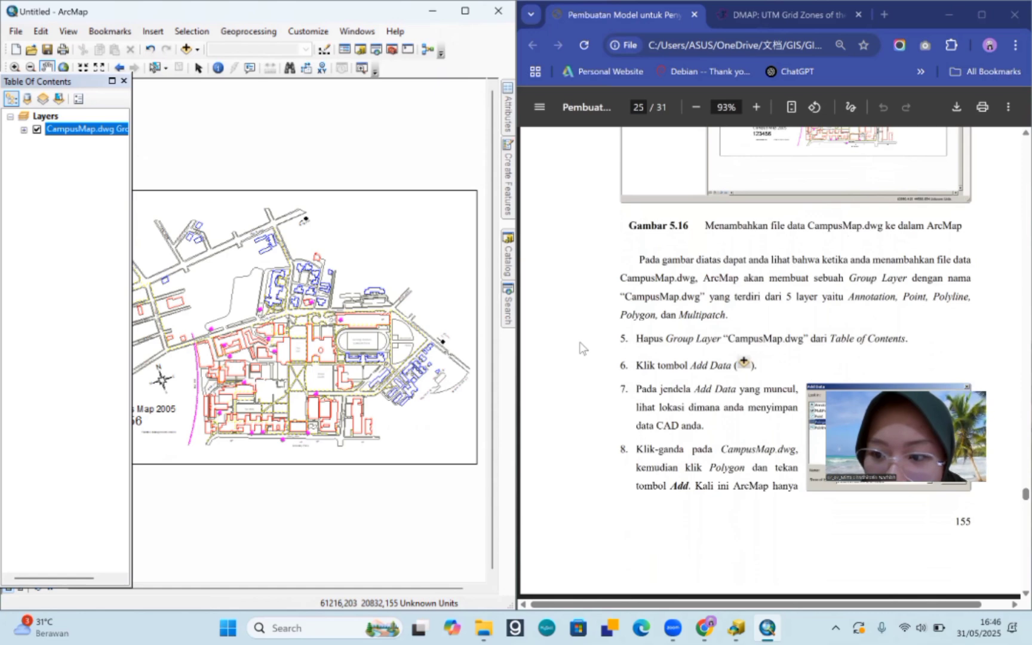
{"action": "double_click", "coordinate": [100, 130]}
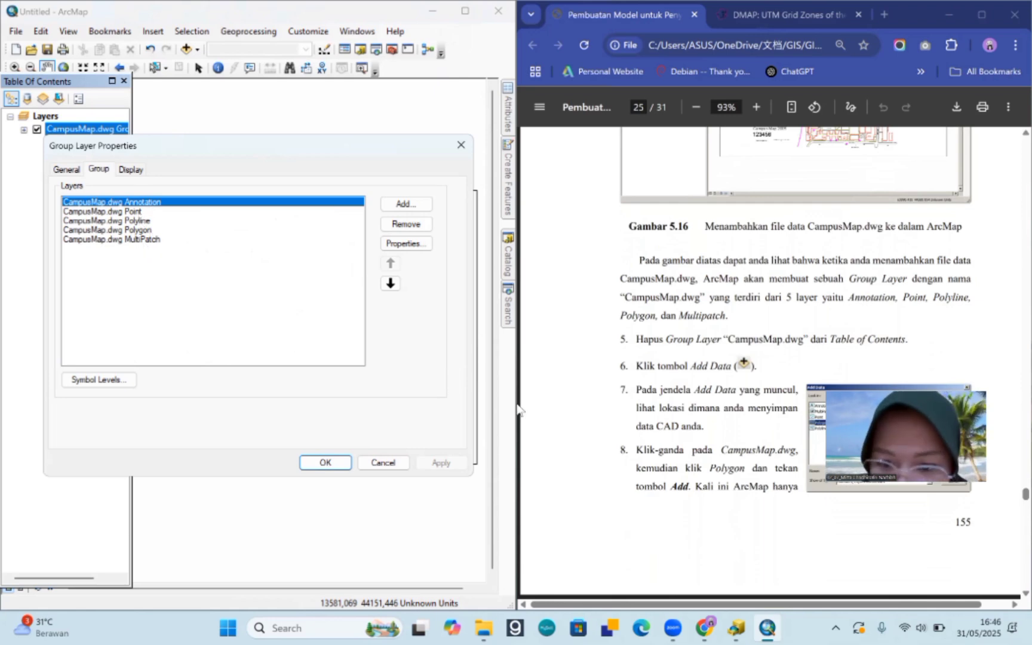
{"action": "scroll", "coordinate": [663, 353], "scroll_direction": "down", "scroll_amount": 2}
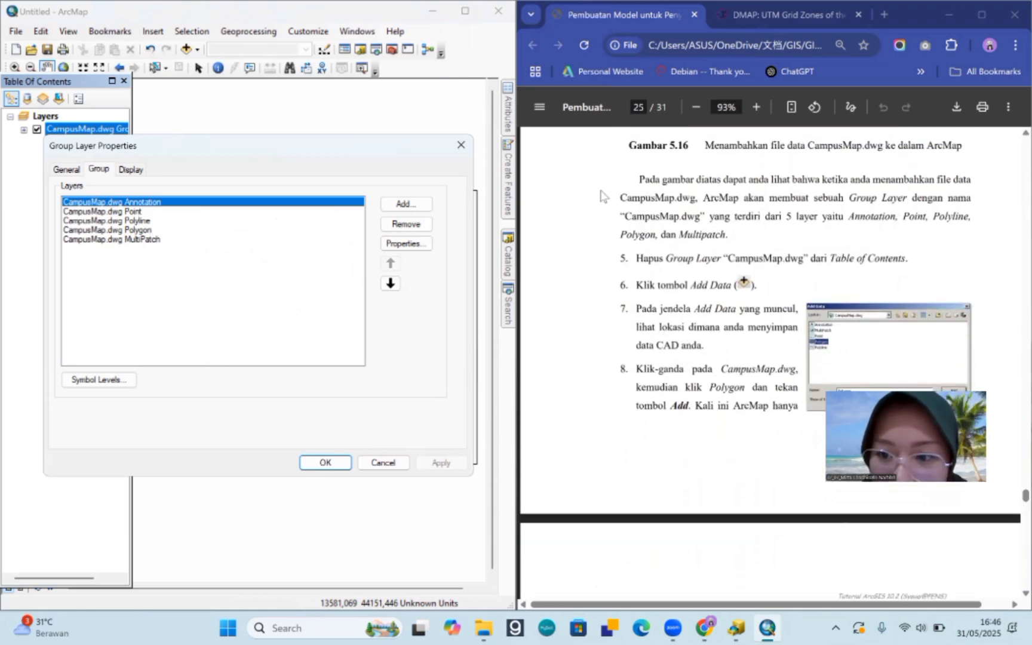
{"action": "scroll", "coordinate": [604, 197], "scroll_direction": "down", "scroll_amount": 1}
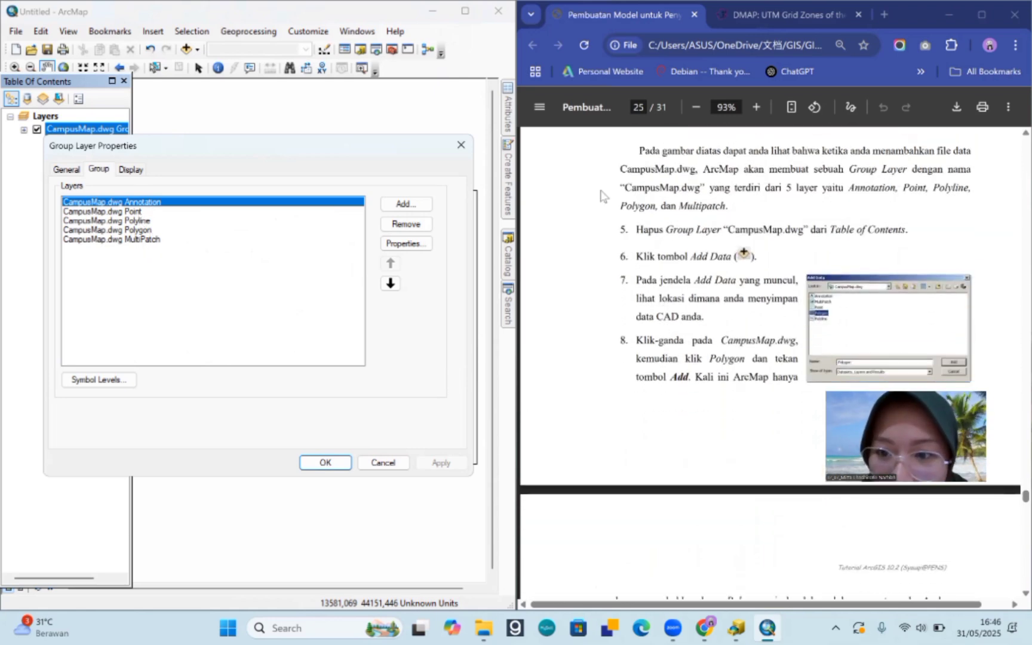
Step: Close the group layer's properties and remove the CampusMap.dwg group layer from the map
{"action": "left_click", "coordinate": [461, 145]}
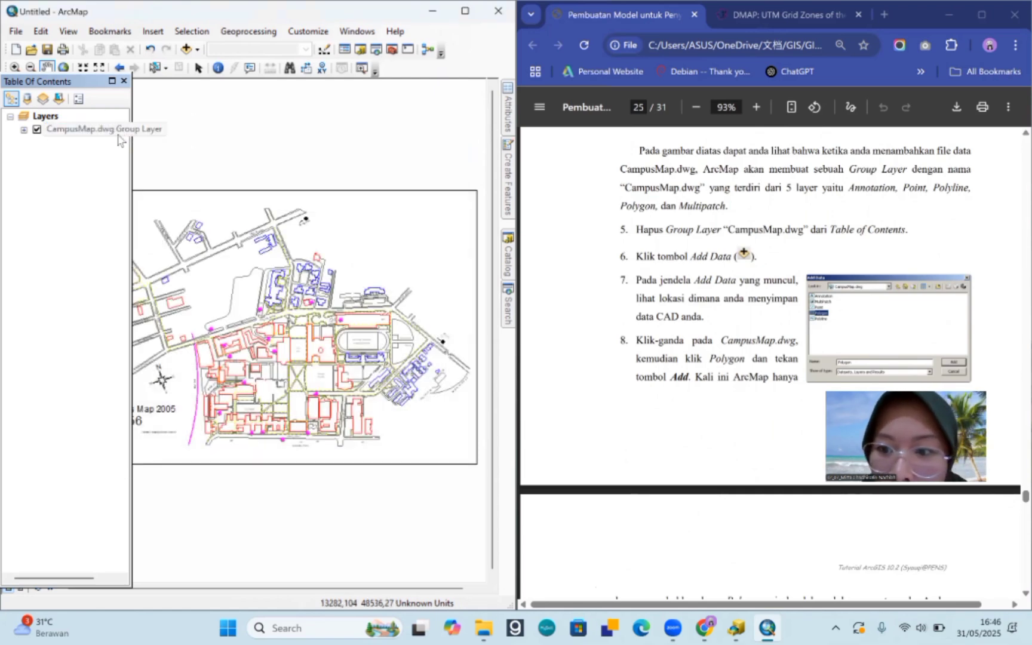
{"action": "right_click", "coordinate": [118, 136]}
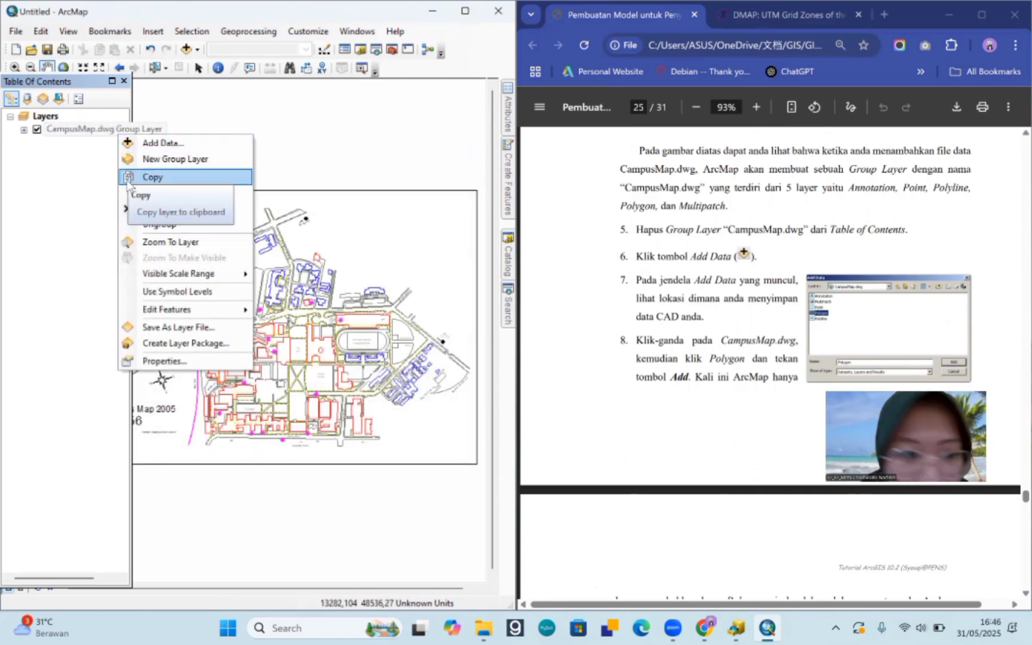
{"action": "right_click", "coordinate": [110, 129]}
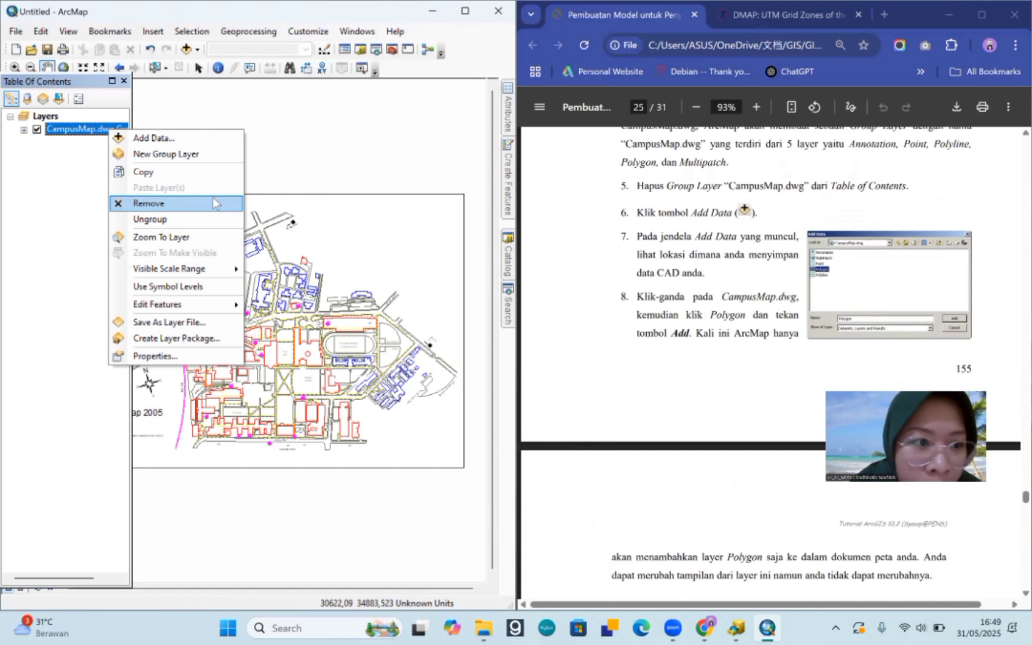
{"action": "left_click", "coordinate": [213, 203]}
Step: Add only the Polygon feature class of CampusMap.dwg to the map, accepting the missing spatial reference
{"action": "right_click", "coordinate": [49, 120]}
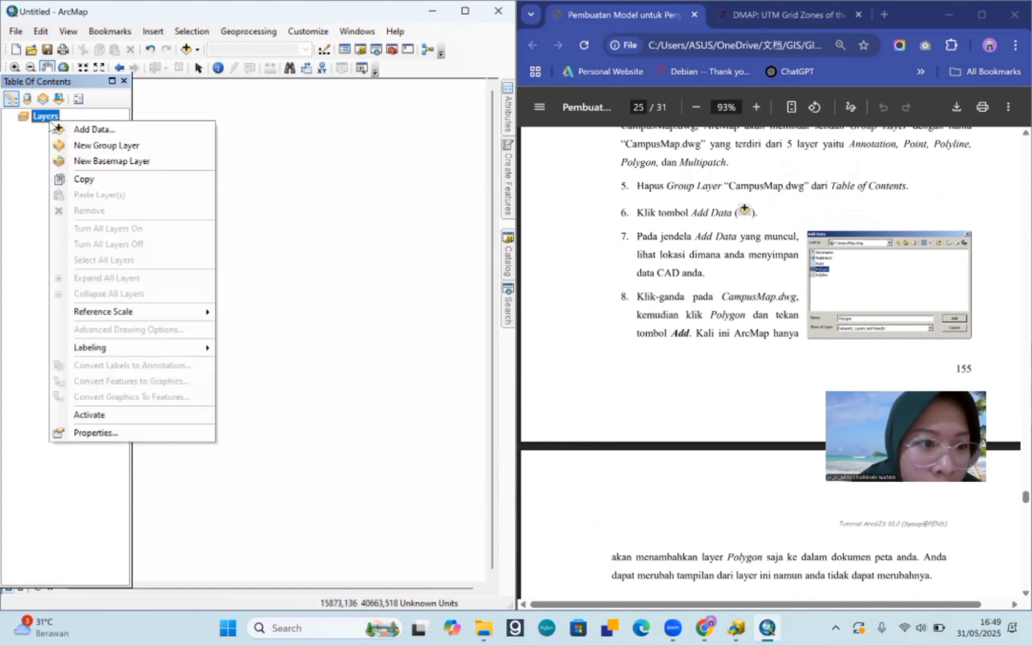
{"action": "left_click", "coordinate": [96, 129]}
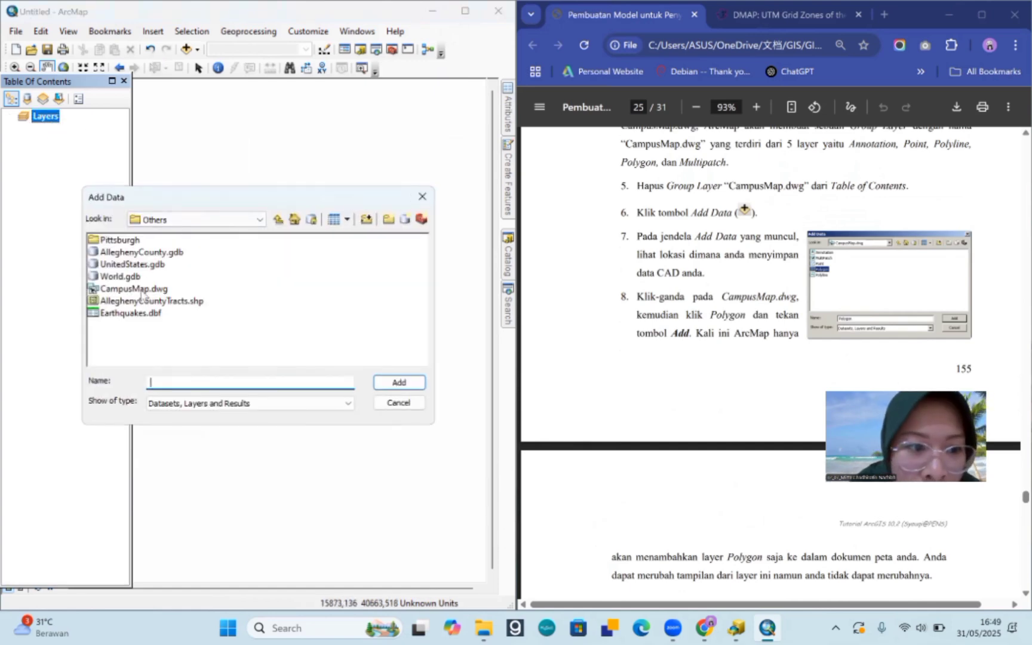
{"action": "double_click", "coordinate": [142, 290]}
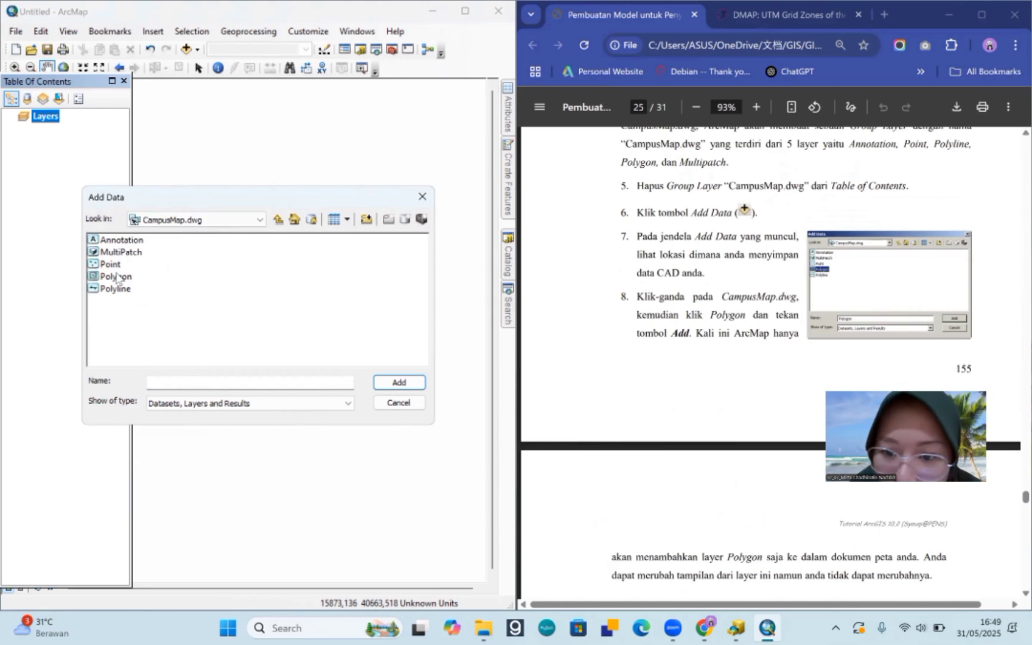
{"action": "left_click", "coordinate": [117, 277]}
{"action": "left_click", "coordinate": [399, 382]}
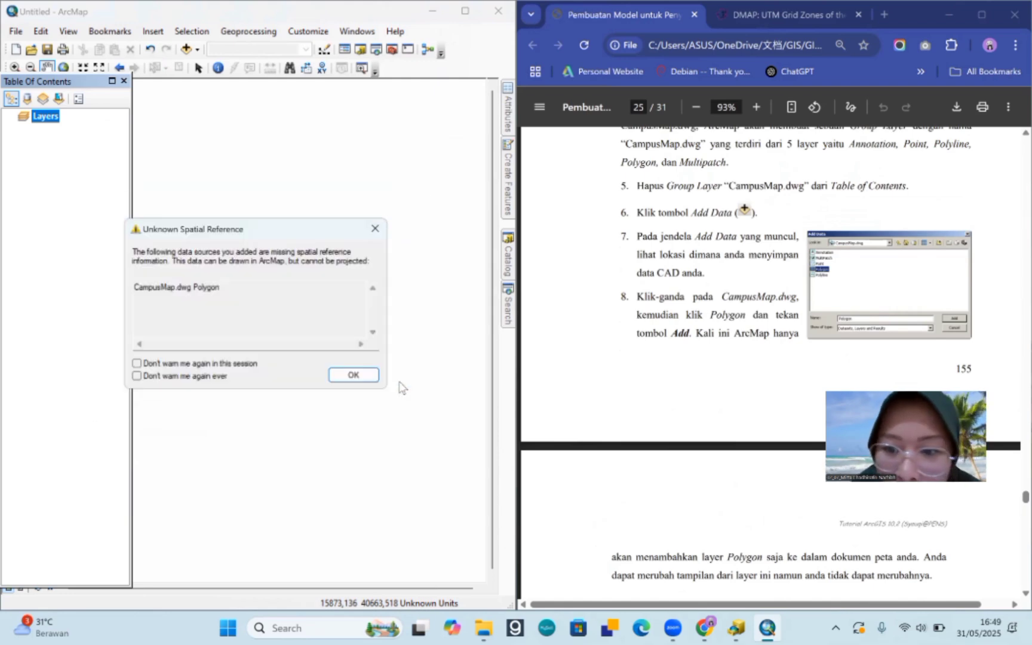
{"action": "left_click", "coordinate": [358, 379]}
Step: Read tutorial section 5.3.7 on exporting shapefiles to CAD, and start a new blank map without saving the current one
{"action": "scroll", "coordinate": [663, 369], "scroll_direction": "down", "scroll_amount": 3}
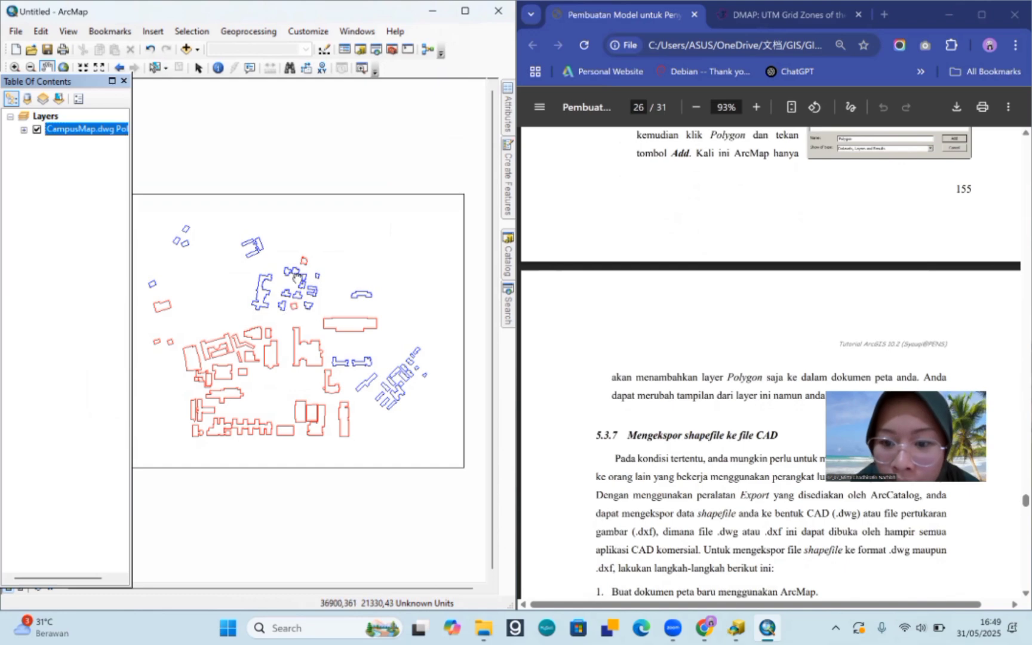
{"action": "scroll", "coordinate": [738, 307], "scroll_direction": "down", "scroll_amount": 2}
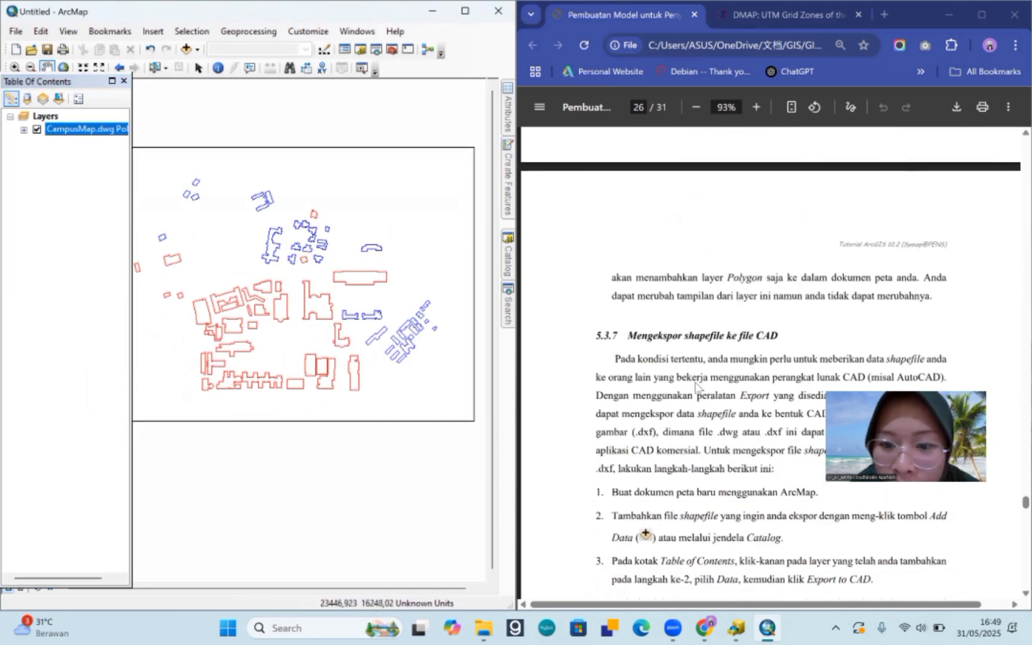
{"action": "scroll", "coordinate": [699, 388], "scroll_direction": "down", "scroll_amount": 2}
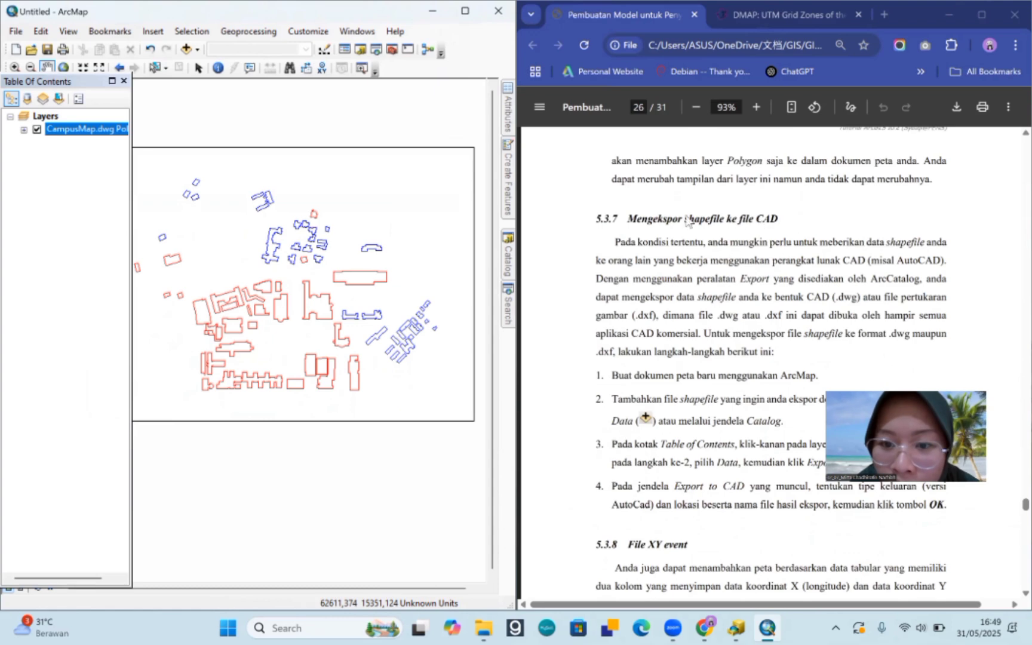
{"action": "scroll", "coordinate": [664, 275], "scroll_direction": "down", "scroll_amount": 1}
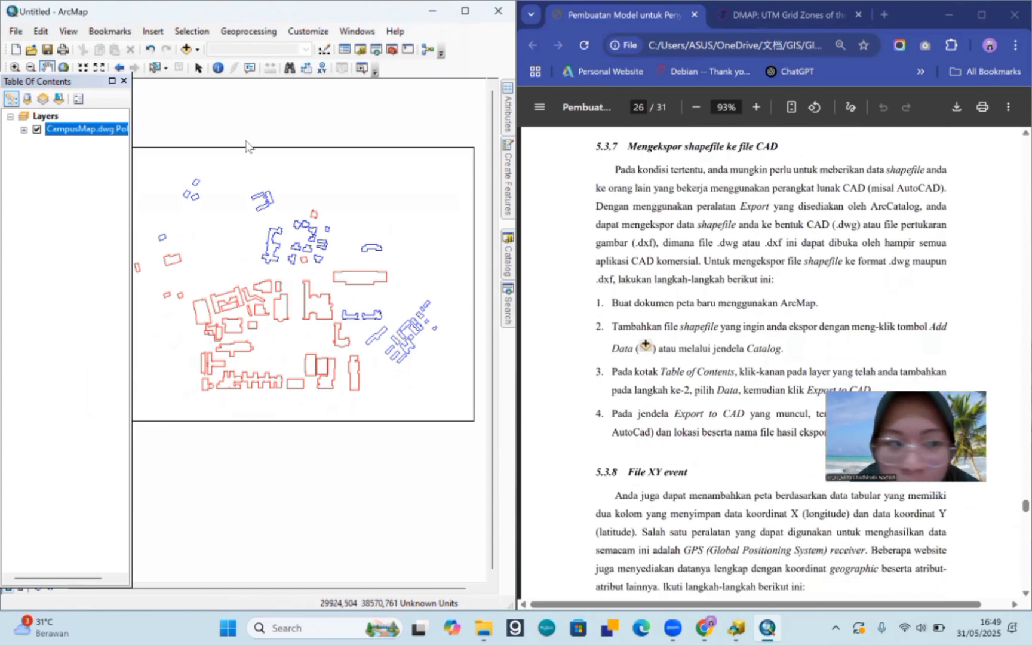
{"action": "left_click", "coordinate": [16, 31]}
{"action": "left_click", "coordinate": [32, 43]}
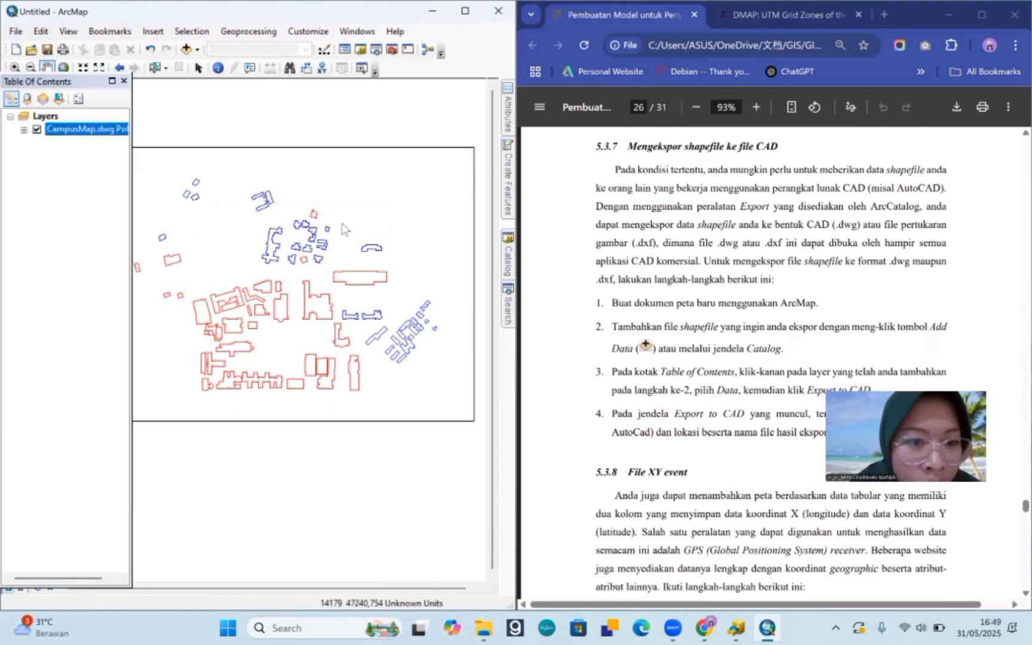
{"action": "double_click", "coordinate": [215, 274]}
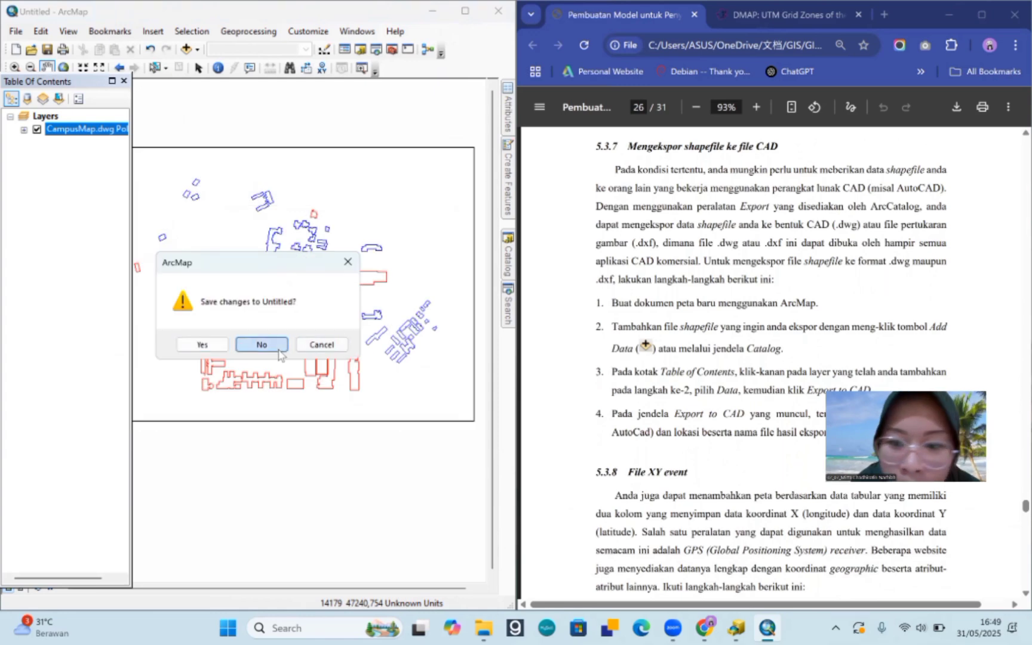
{"action": "left_click", "coordinate": [266, 345]}
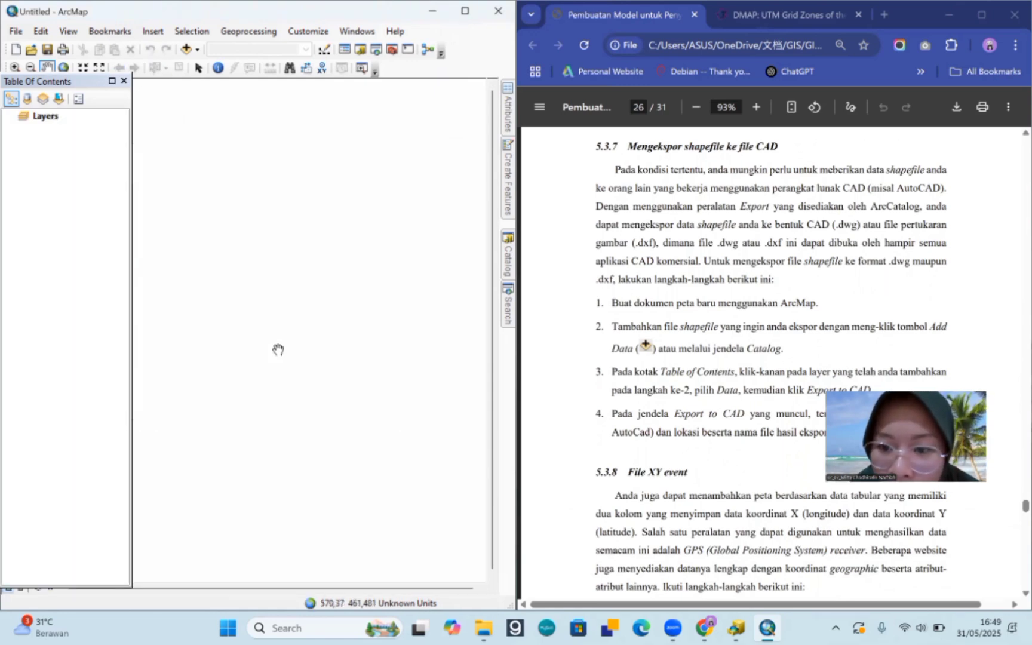
Step: Add the AlleghenyCountyTracts.shp shapefile from the Others folder to the map
{"action": "scroll", "coordinate": [770, 358], "scroll_direction": "down", "scroll_amount": 1}
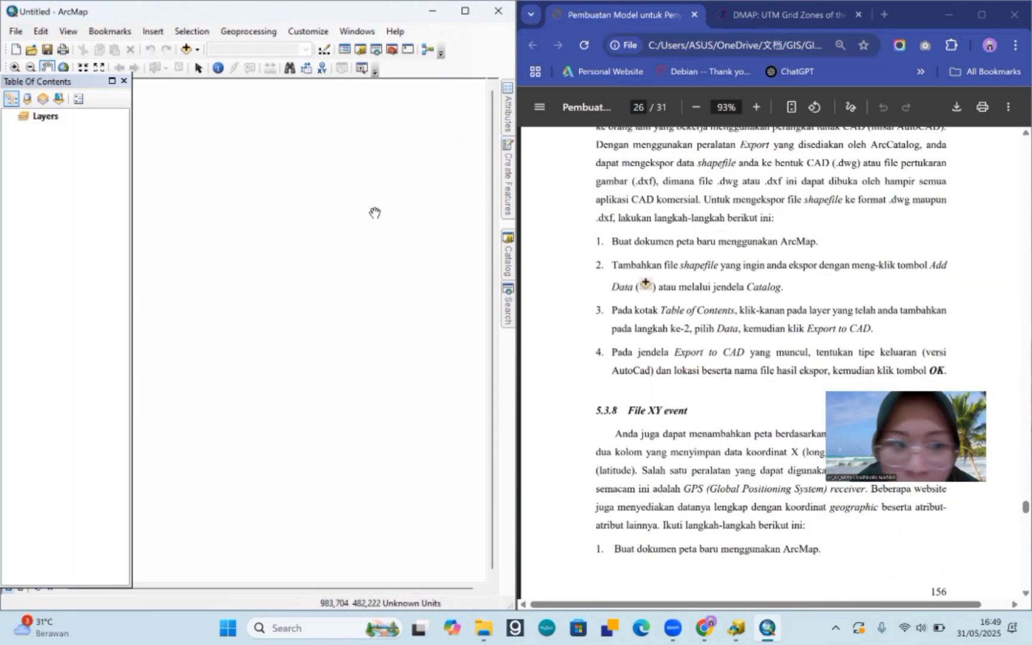
{"action": "right_click", "coordinate": [52, 121]}
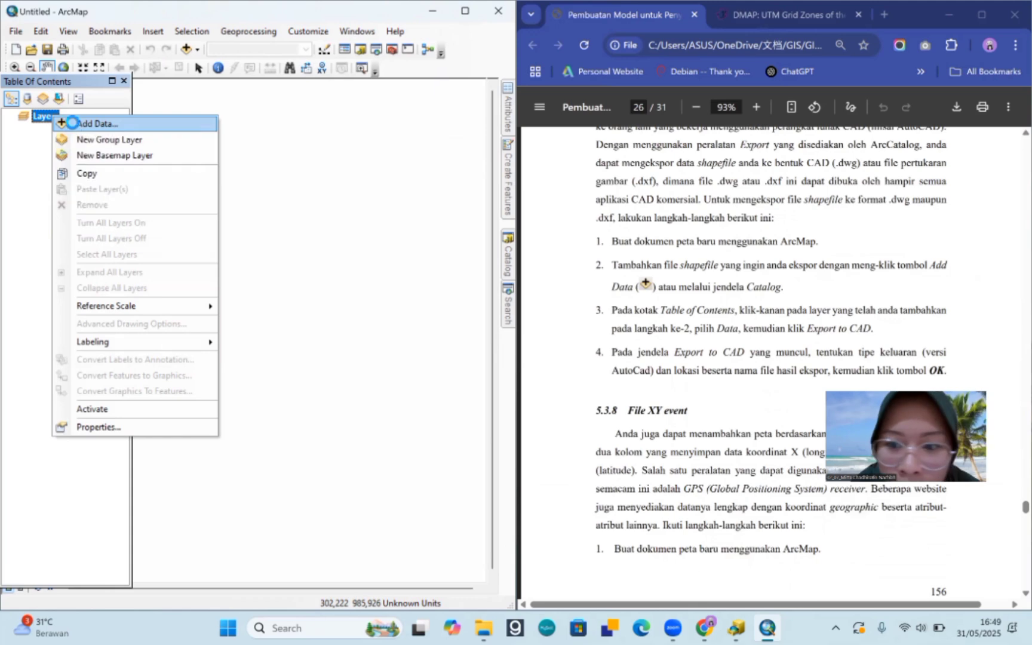
{"action": "left_click", "coordinate": [72, 125]}
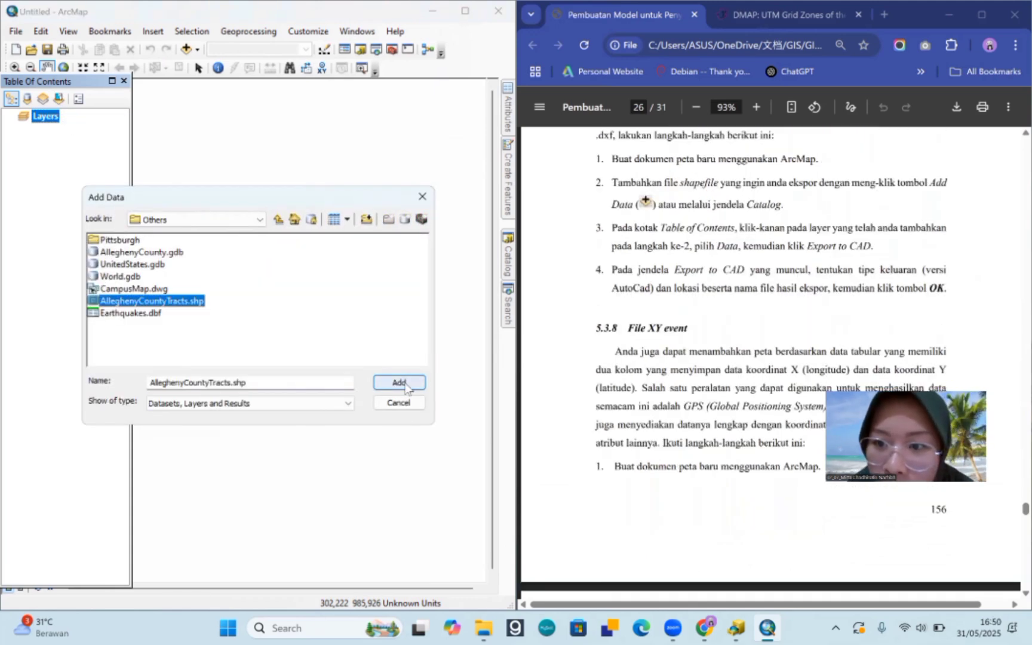
{"action": "left_click", "coordinate": [405, 385]}
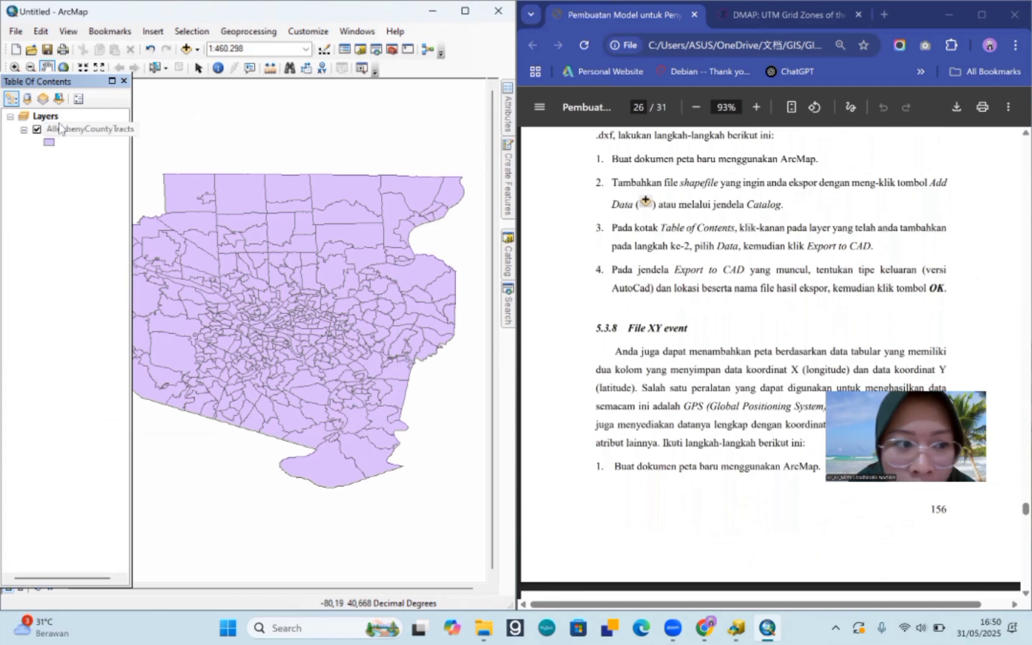
Step: Export the AlleghenyCountyTracts layer to CAD as DWG_R2018, saving AlleghenyCountyTracts_Export.dwg in the Praktikum Tugas 5 folder
{"action": "right_click", "coordinate": [63, 130]}
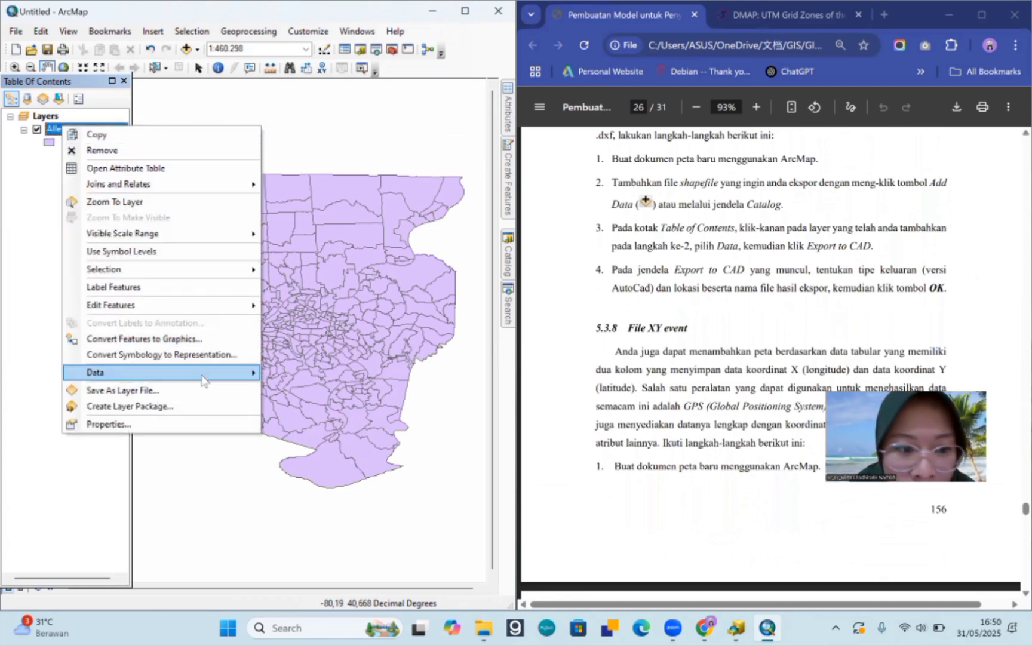
{"action": "mouse_move", "coordinate": [202, 373]}
{"action": "left_click", "coordinate": [317, 405]}
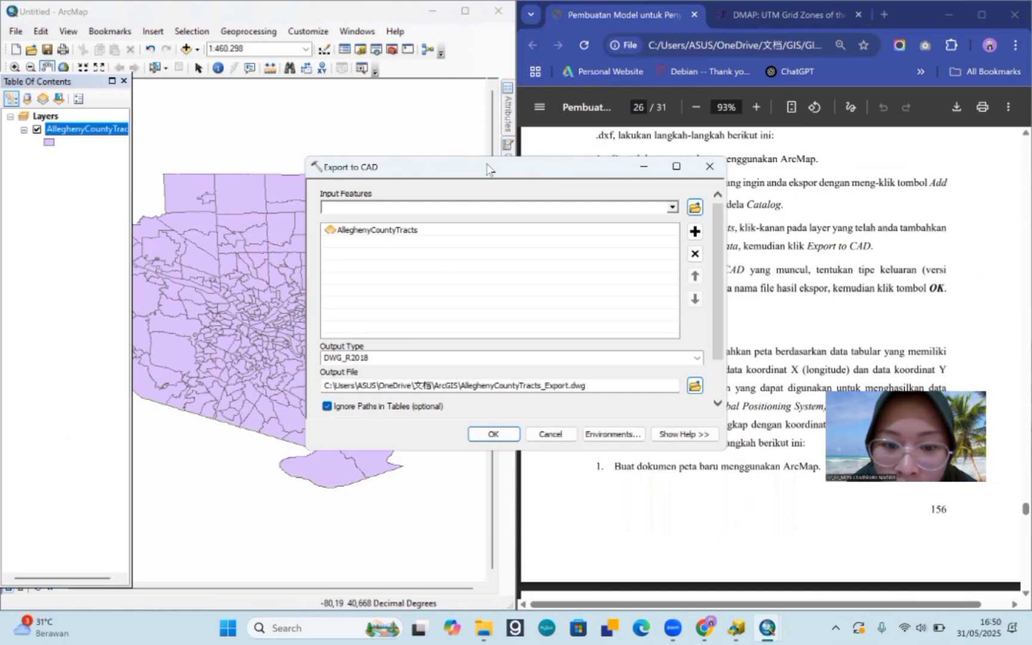
{"action": "left_click_drag", "start_coordinate": [486, 167], "coordinate": [332, 192]}
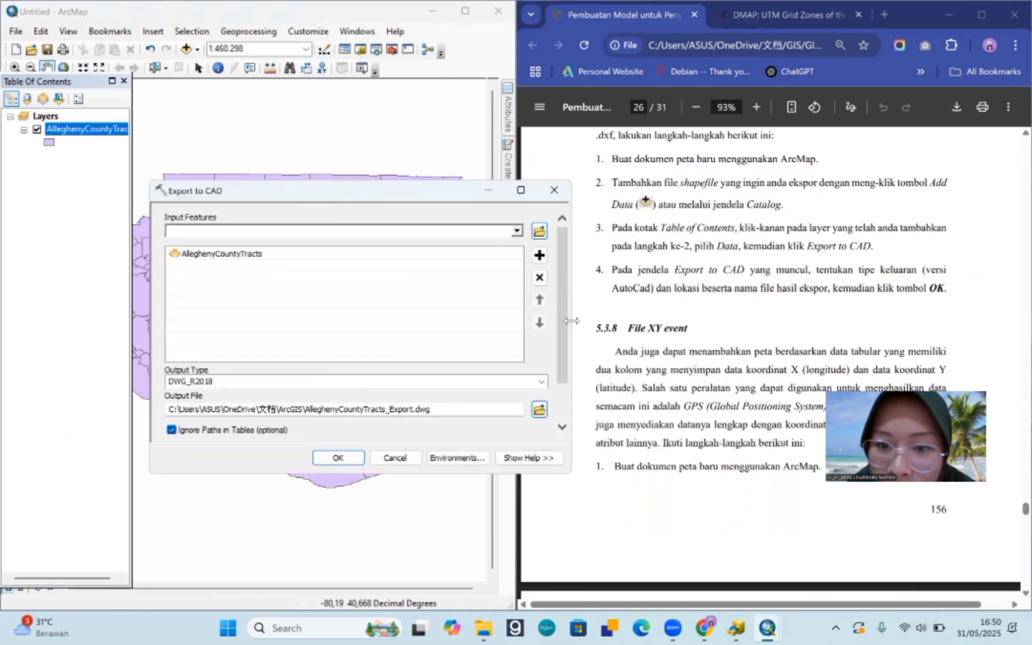
{"action": "left_click", "coordinate": [540, 409]}
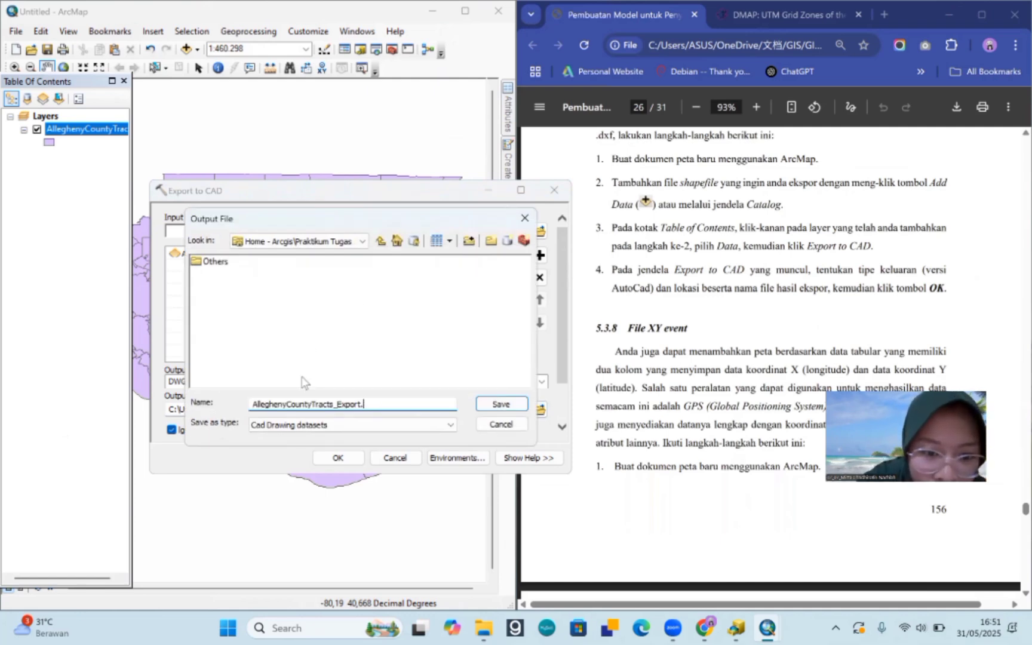
{"action": "left_click", "coordinate": [502, 405]}
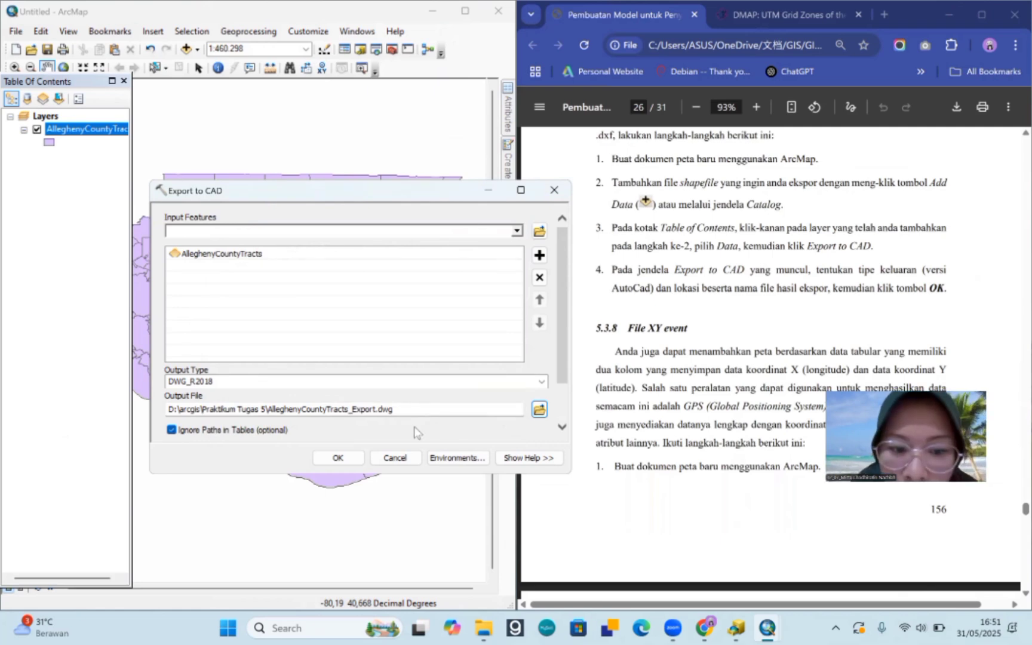
{"action": "left_click", "coordinate": [330, 456]}
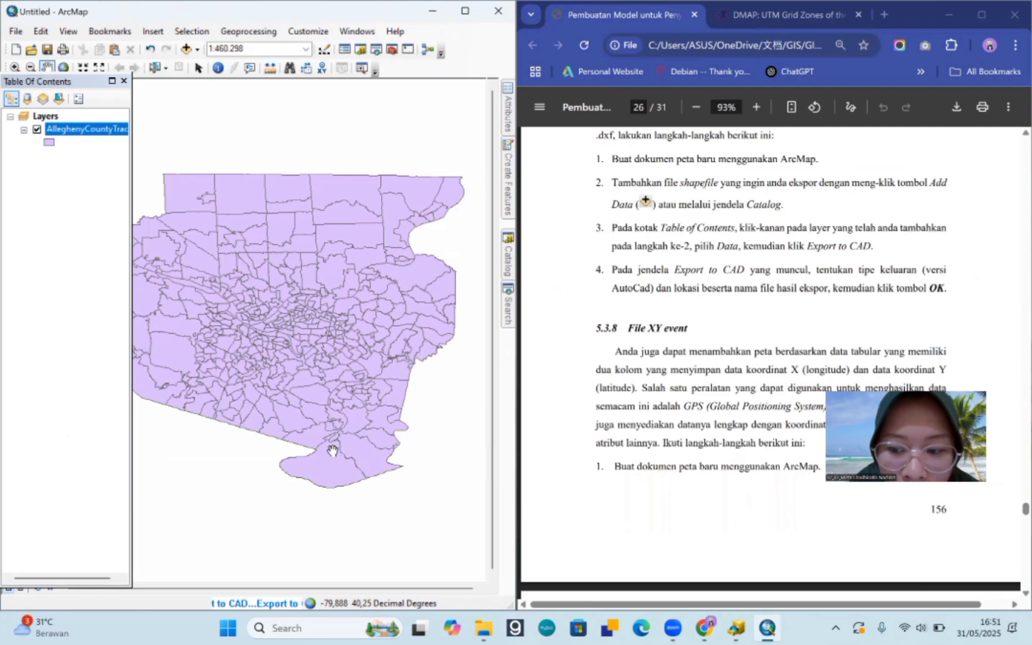
Step: Examine the exported AlleghenyCountyTracts CAD drawing and its sublayers in an enlarged map window, and return to the tutorial beside the map
{"action": "scroll", "coordinate": [746, 299], "scroll_direction": "down", "scroll_amount": 1}
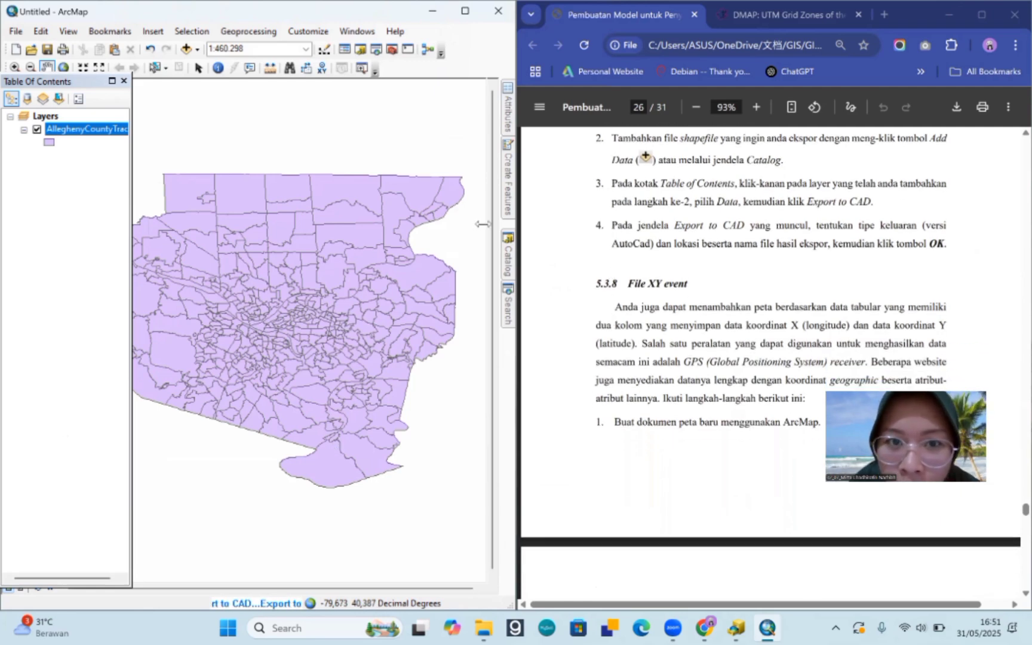
{"action": "left_click", "coordinate": [465, 12]}
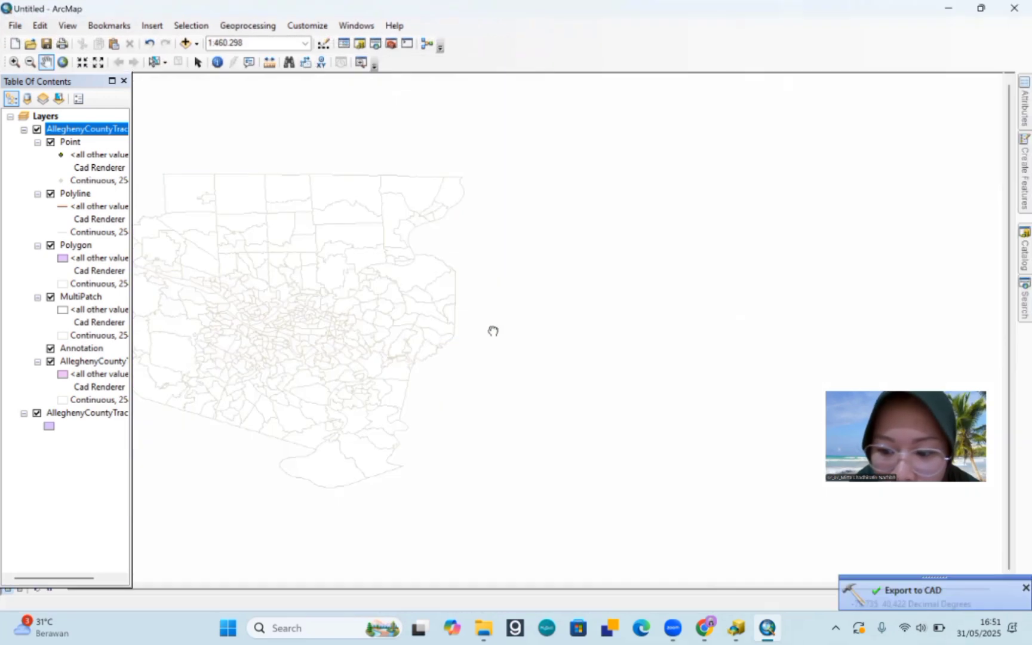
{"action": "left_click_drag", "start_coordinate": [493, 331], "coordinate": [634, 330]}
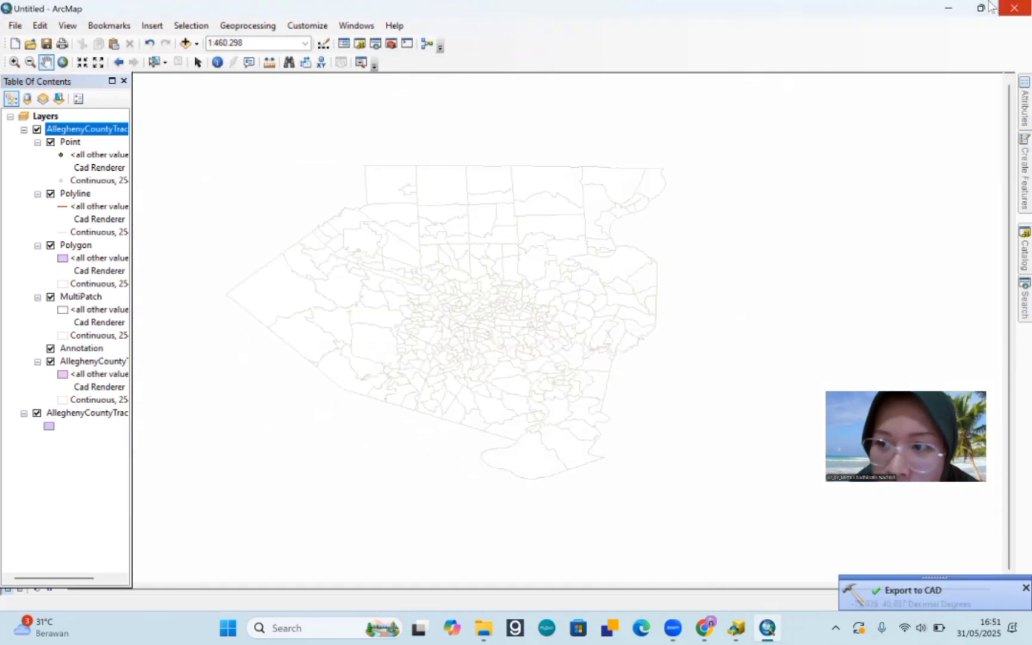
{"action": "mouse_move", "coordinate": [981, 7]}
{"action": "left_click", "coordinate": [897, 55]}
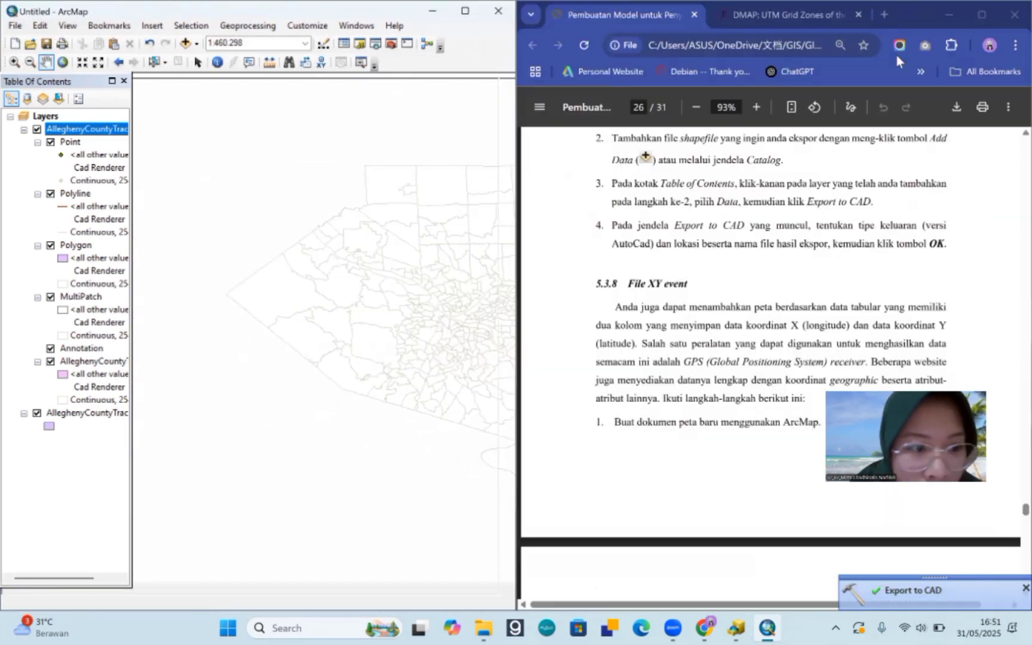
{"action": "left_click", "coordinate": [897, 55]}
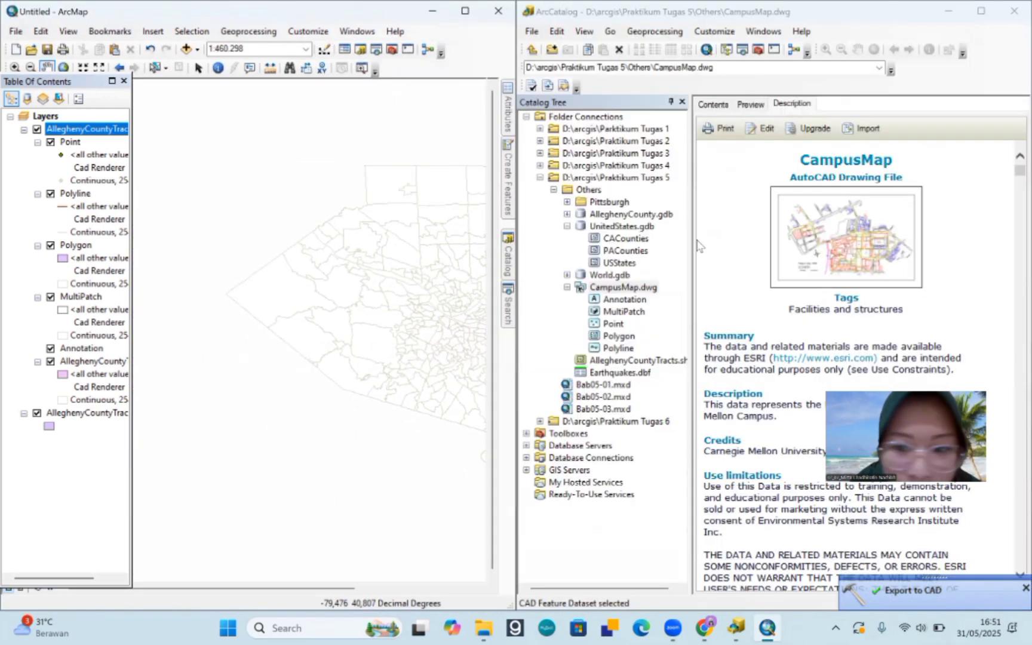
{"action": "left_click", "coordinate": [948, 12]}
{"action": "left_click_drag", "start_coordinate": [288, 190], "coordinate": [210, 182]}
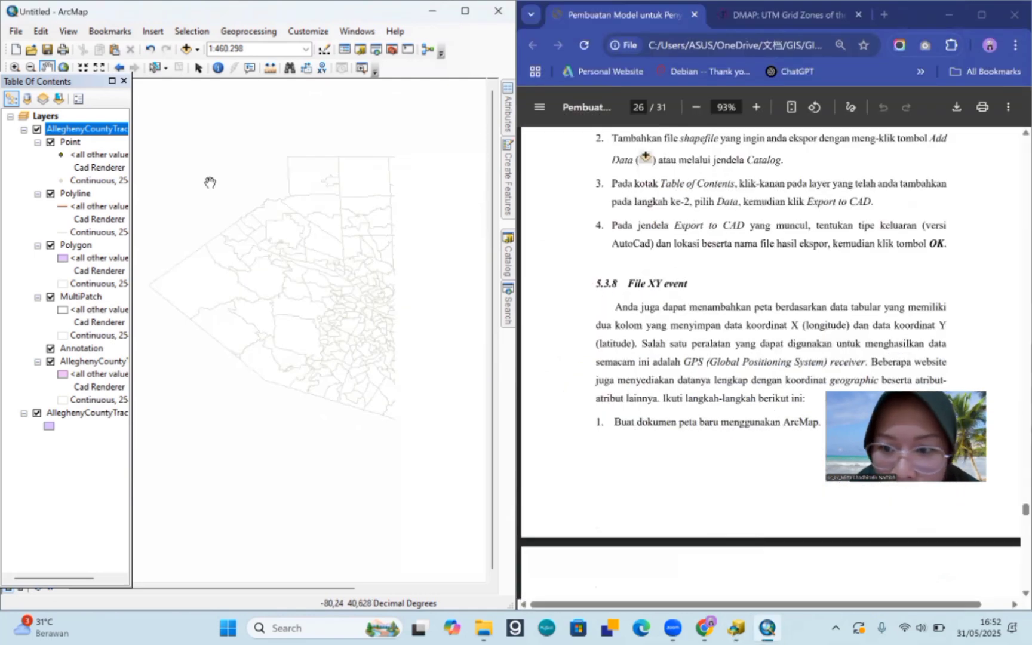
Step: Read the start of tutorial section 5.3.8 on XY event files, and create a new blank map without saving the current one
{"action": "scroll", "coordinate": [703, 388], "scroll_direction": "down", "scroll_amount": 4}
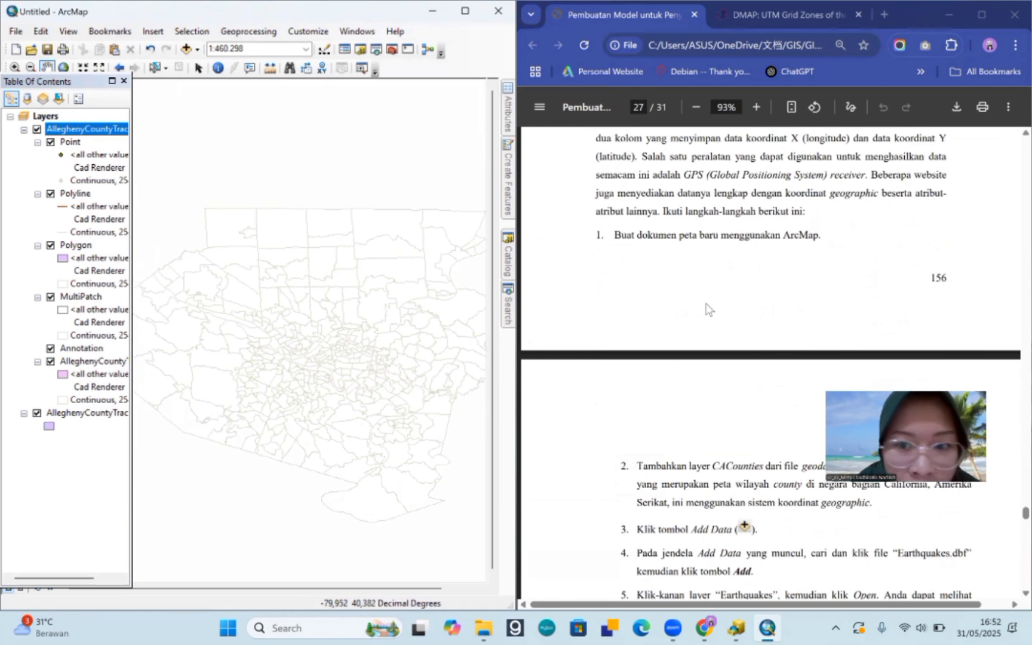
{"action": "scroll", "coordinate": [708, 307], "scroll_direction": "up", "scroll_amount": 6}
{"action": "scroll", "coordinate": [707, 307], "scroll_direction": "up", "scroll_amount": 1}
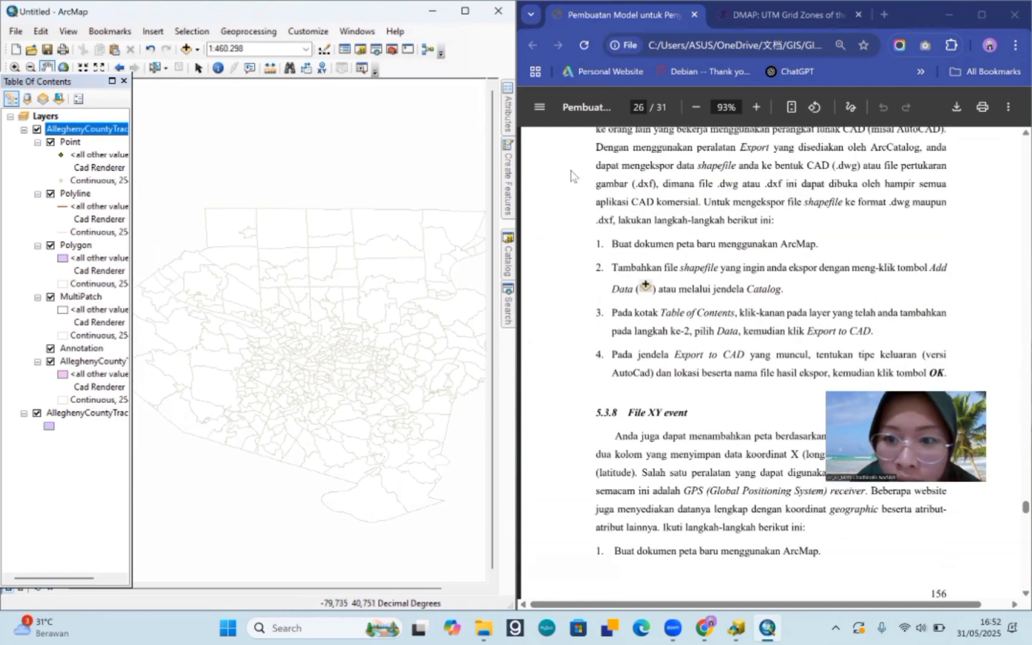
{"action": "left_click", "coordinate": [13, 32]}
{"action": "scroll", "coordinate": [691, 309], "scroll_direction": "down", "scroll_amount": 3}
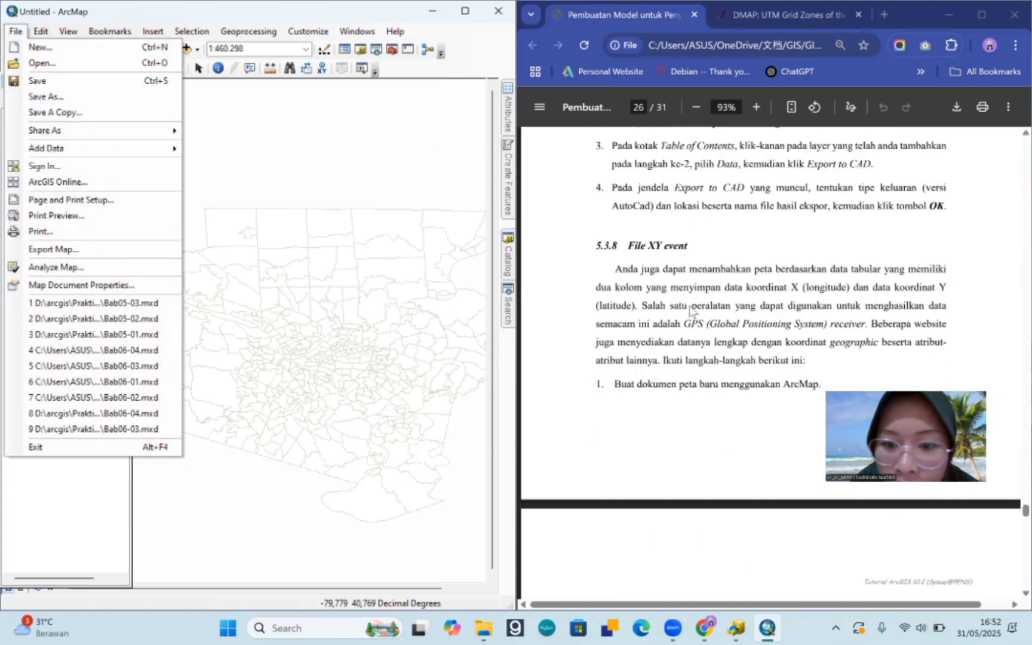
{"action": "scroll", "coordinate": [690, 309], "scroll_direction": "down", "scroll_amount": 2}
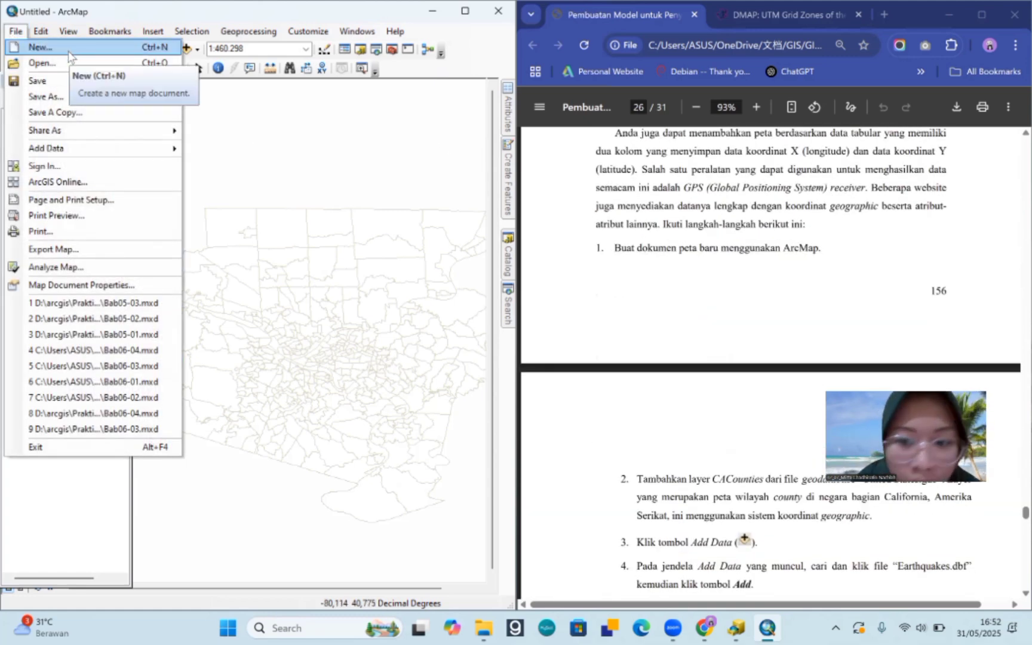
{"action": "left_click", "coordinate": [70, 57]}
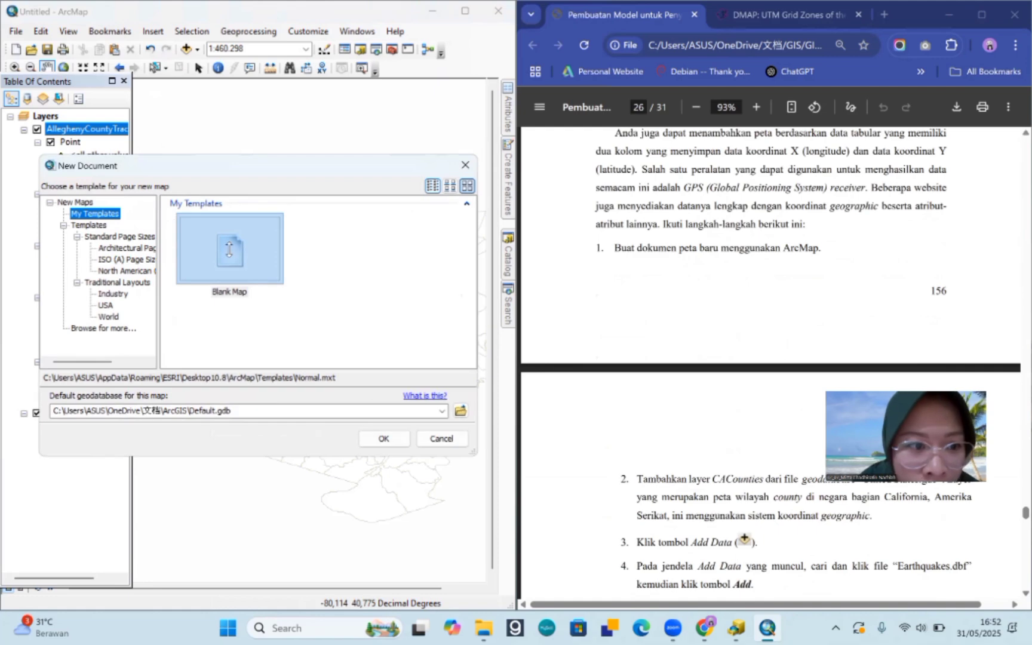
{"action": "double_click", "coordinate": [229, 250]}
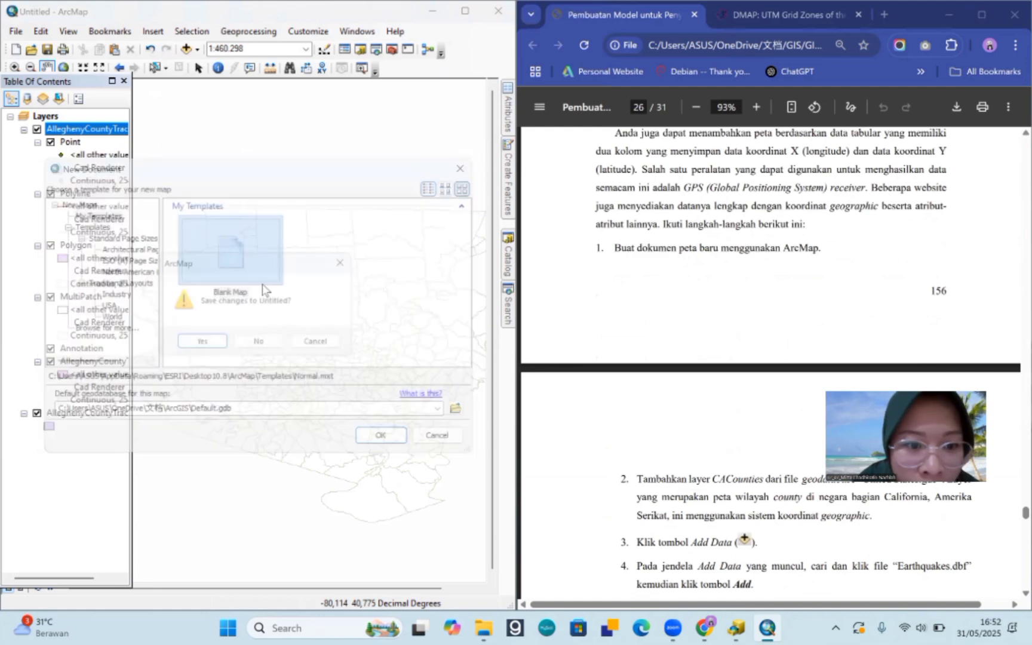
{"action": "left_click", "coordinate": [261, 345]}
Step: Add the CACounties layer from the UnitedStates.gdb geodatabase to the map
{"action": "scroll", "coordinate": [721, 383], "scroll_direction": "down", "scroll_amount": 4}
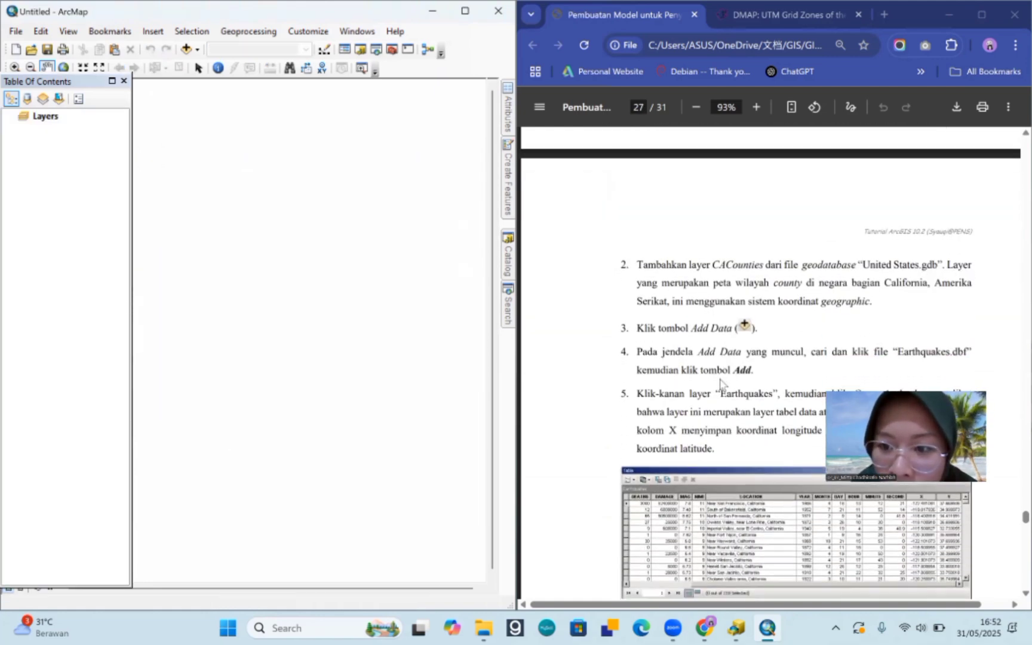
{"action": "scroll", "coordinate": [721, 383], "scroll_direction": "down", "scroll_amount": 1}
{"action": "right_click", "coordinate": [35, 117]}
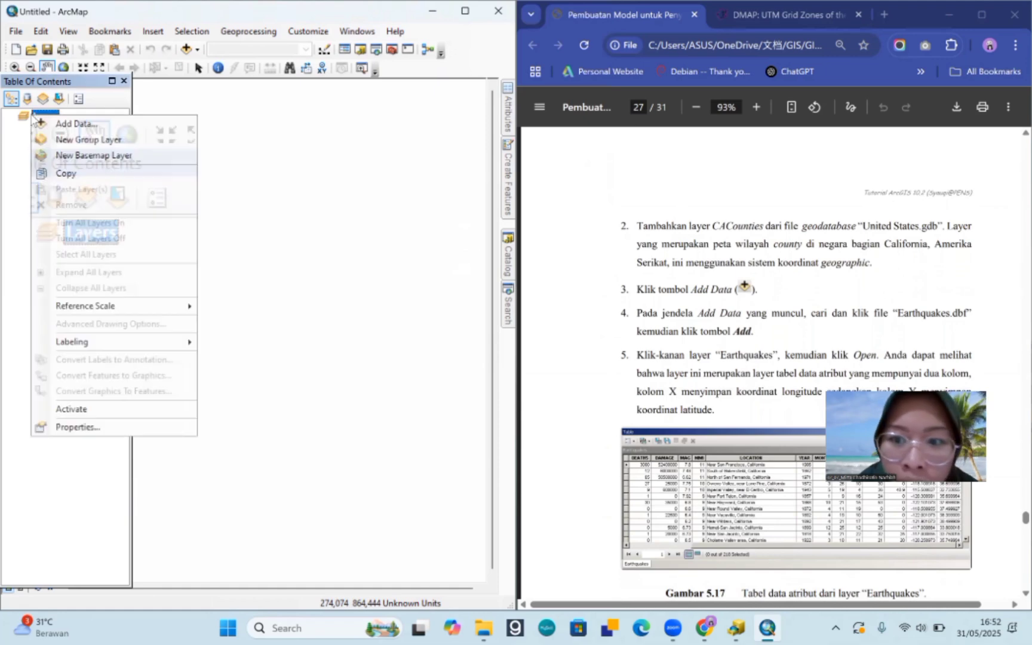
{"action": "left_click", "coordinate": [74, 125]}
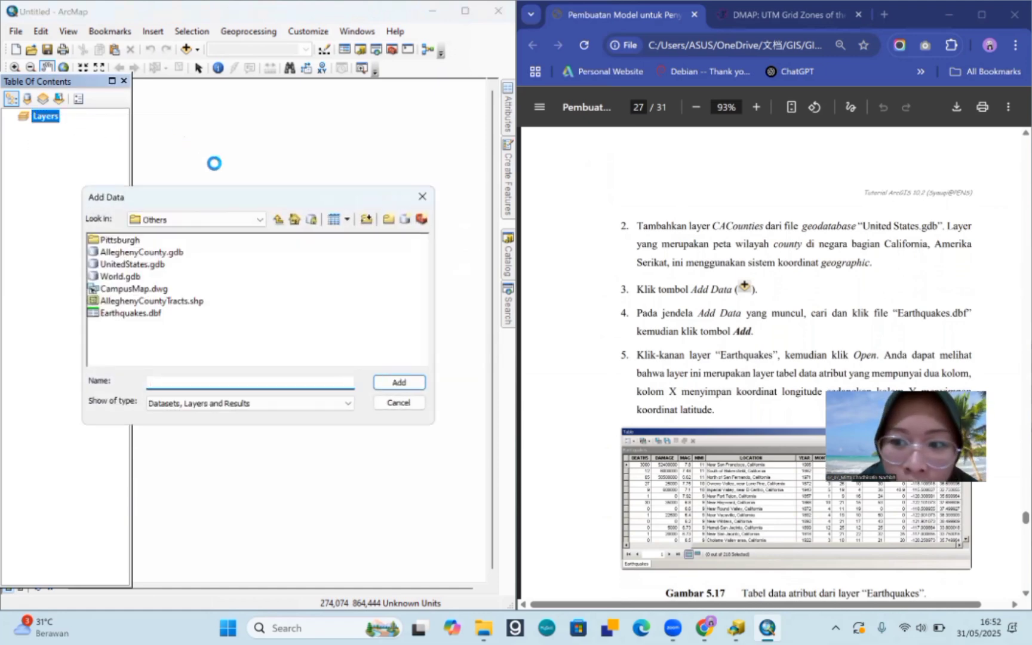
{"action": "double_click", "coordinate": [149, 265]}
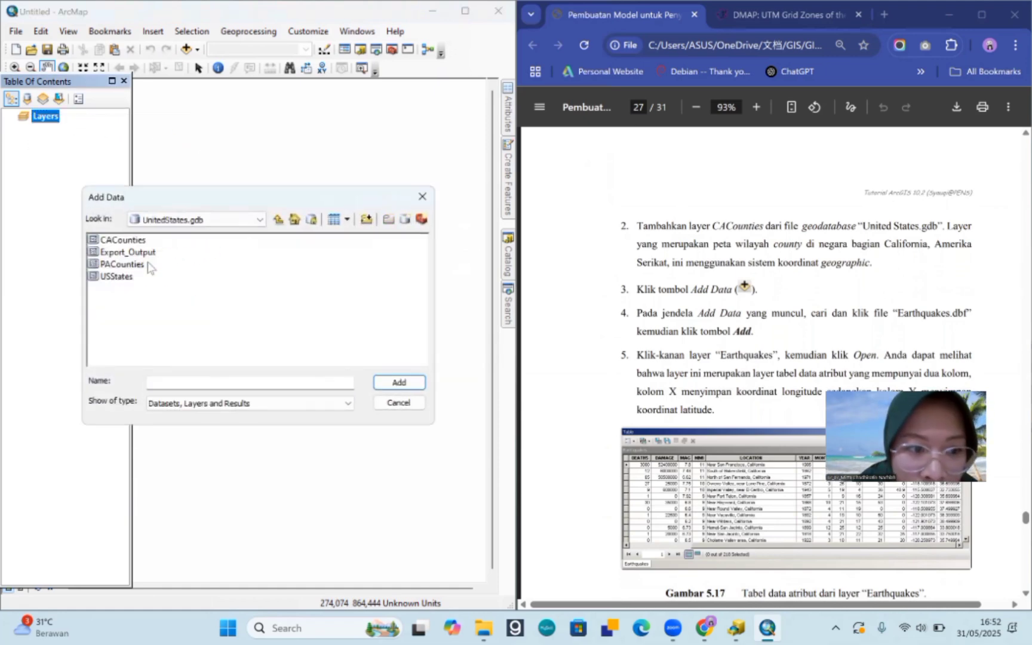
{"action": "left_click", "coordinate": [129, 240]}
{"action": "left_click", "coordinate": [397, 380]}
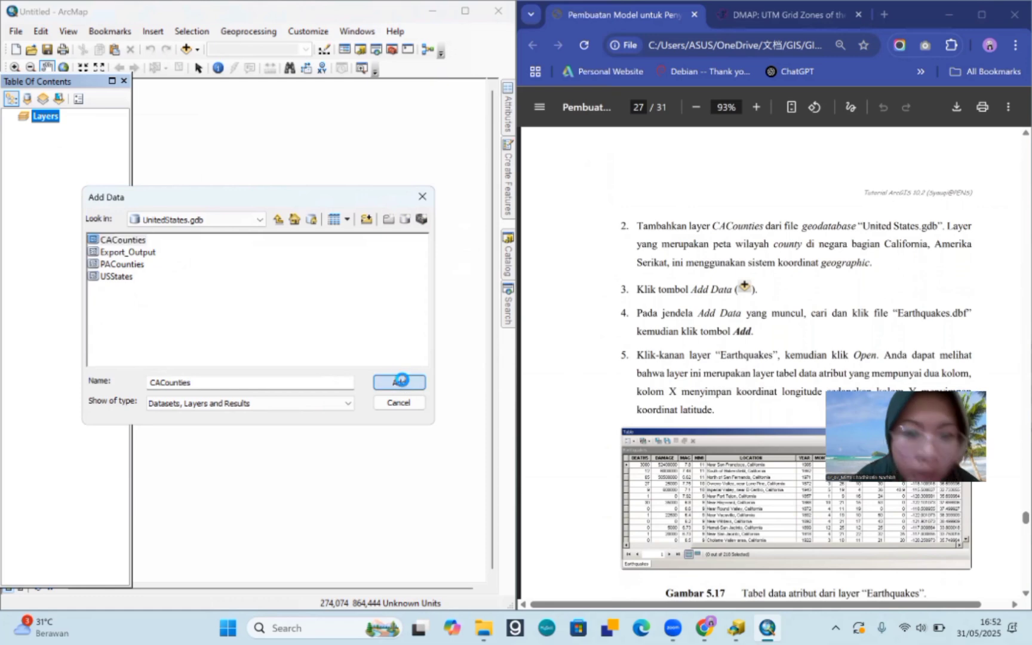
Step: Add the Earthquakes.dbf table from the Others folder to the map
{"action": "scroll", "coordinate": [774, 321], "scroll_direction": "down", "scroll_amount": 1}
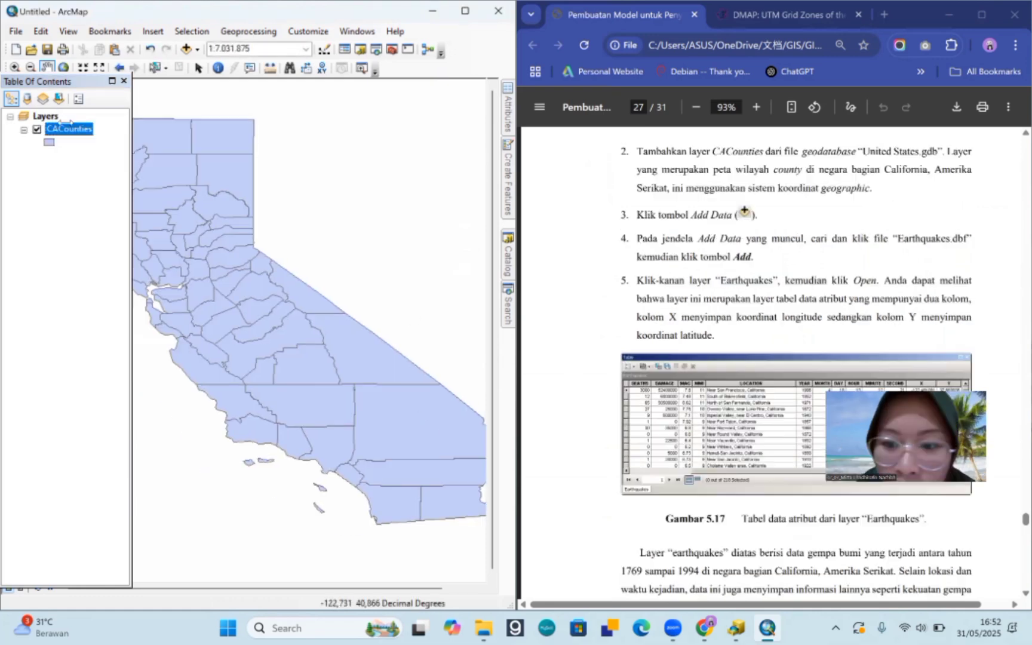
{"action": "right_click", "coordinate": [66, 128]}
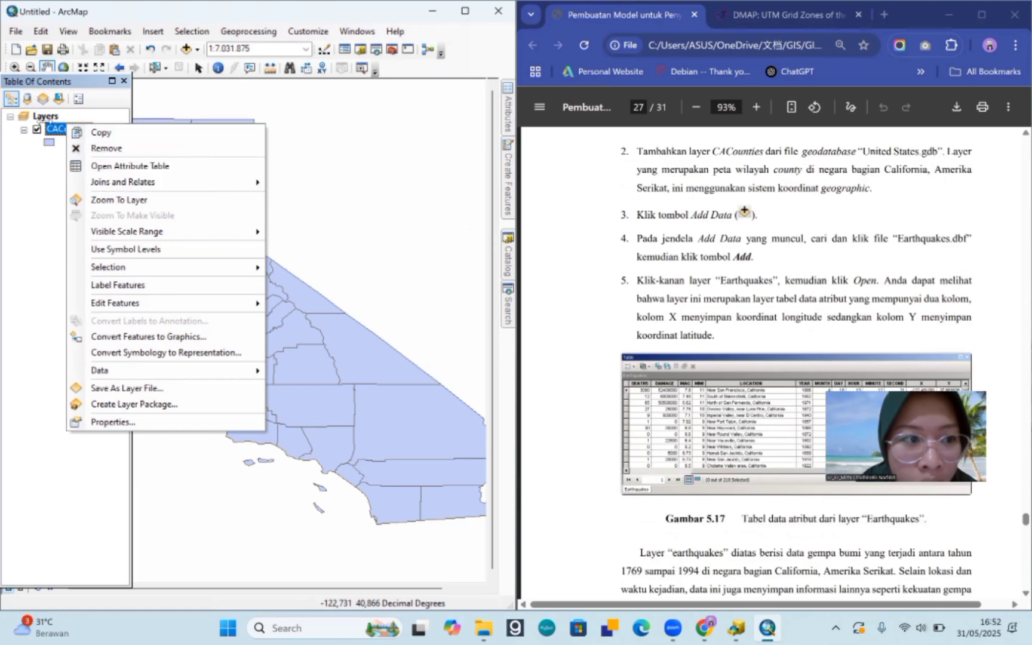
{"action": "right_click", "coordinate": [50, 116]}
{"action": "left_click", "coordinate": [90, 125]}
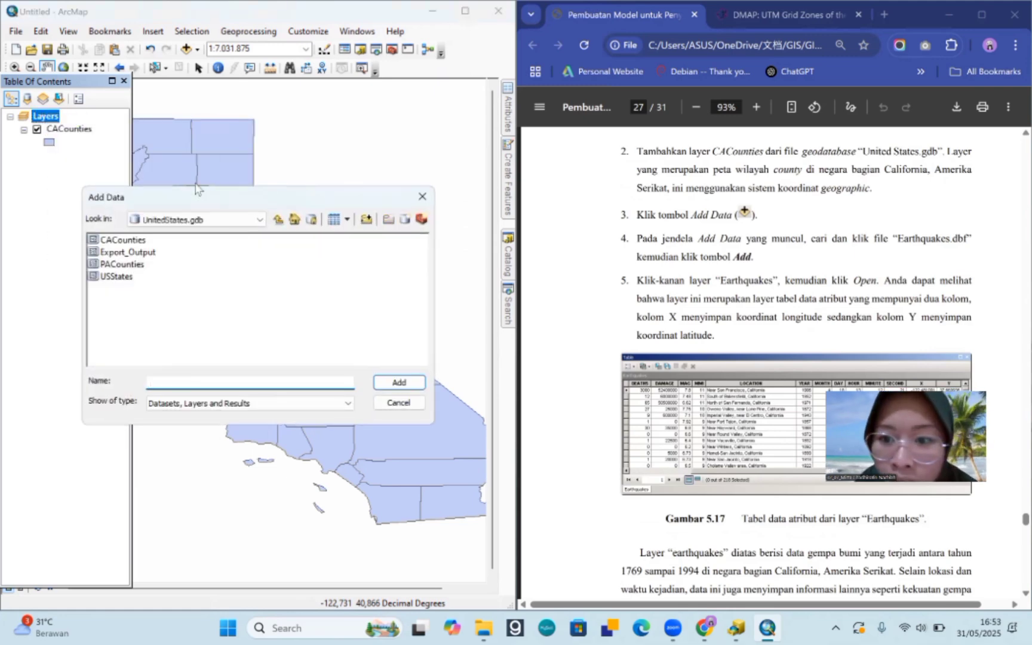
{"action": "left_click", "coordinate": [278, 220]}
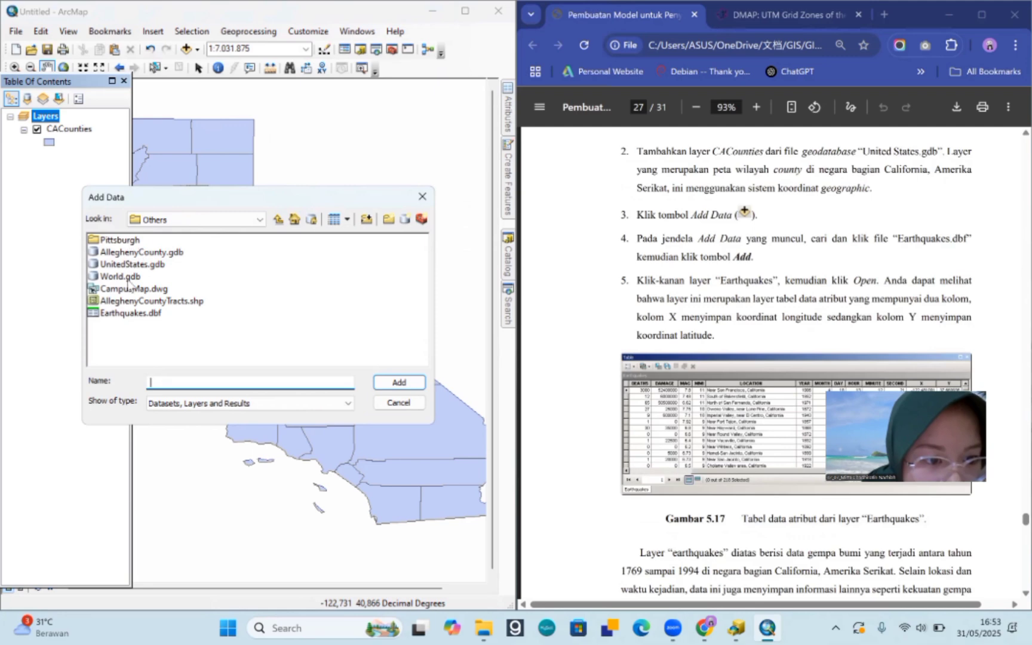
{"action": "left_click", "coordinate": [132, 314]}
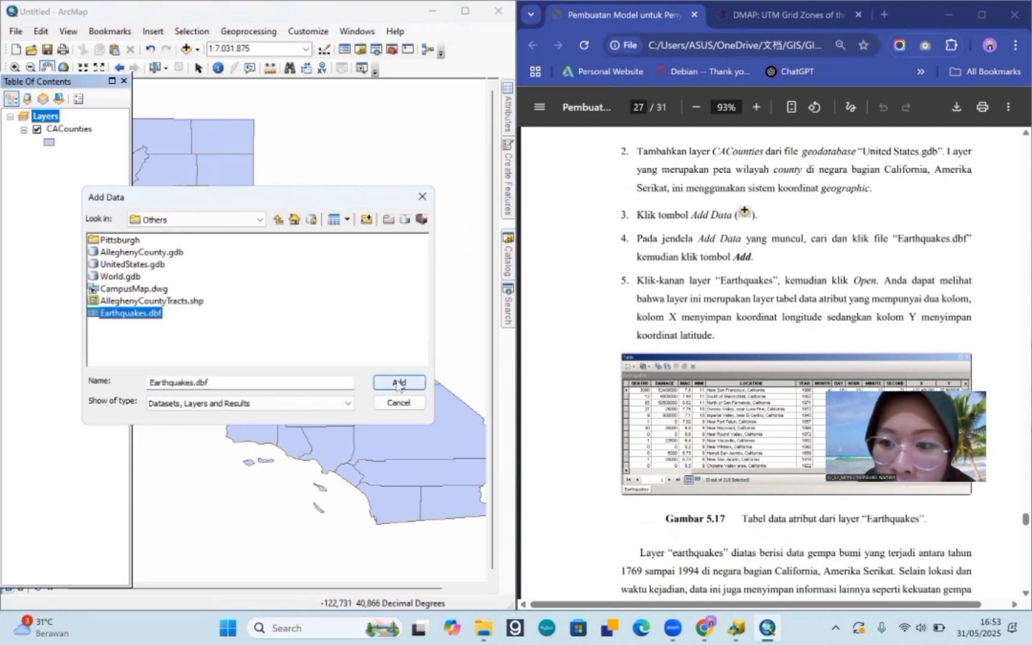
{"action": "left_click", "coordinate": [399, 383]}
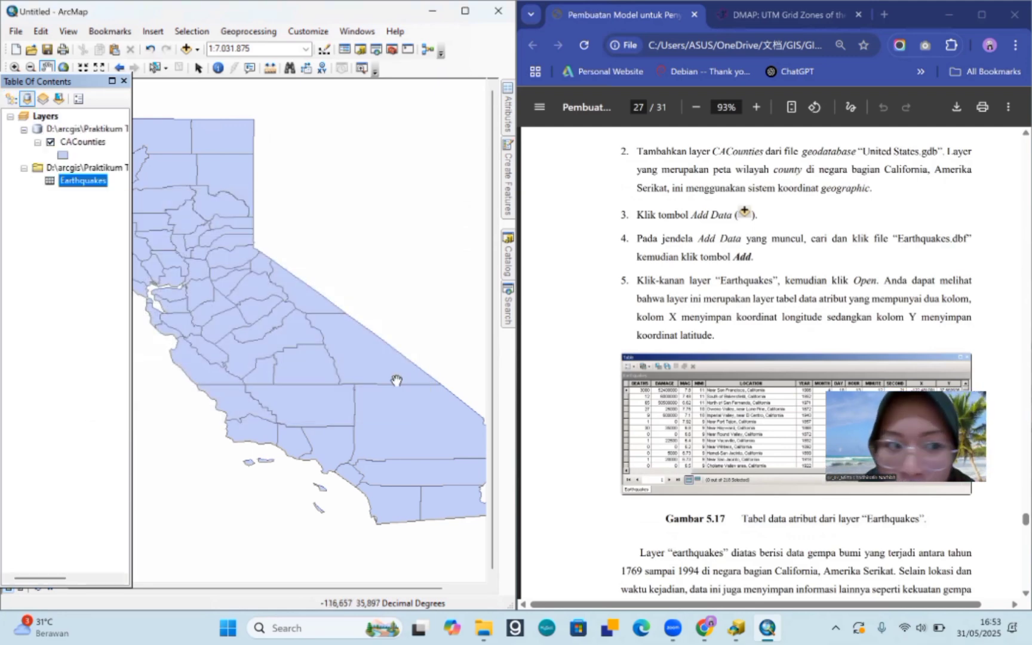
Step: Examine the Earthquakes attribute table through to its X and Y columns, read the following tutorial steps, and close the table
{"action": "left_click_drag", "start_coordinate": [186, 248], "coordinate": [211, 228]}
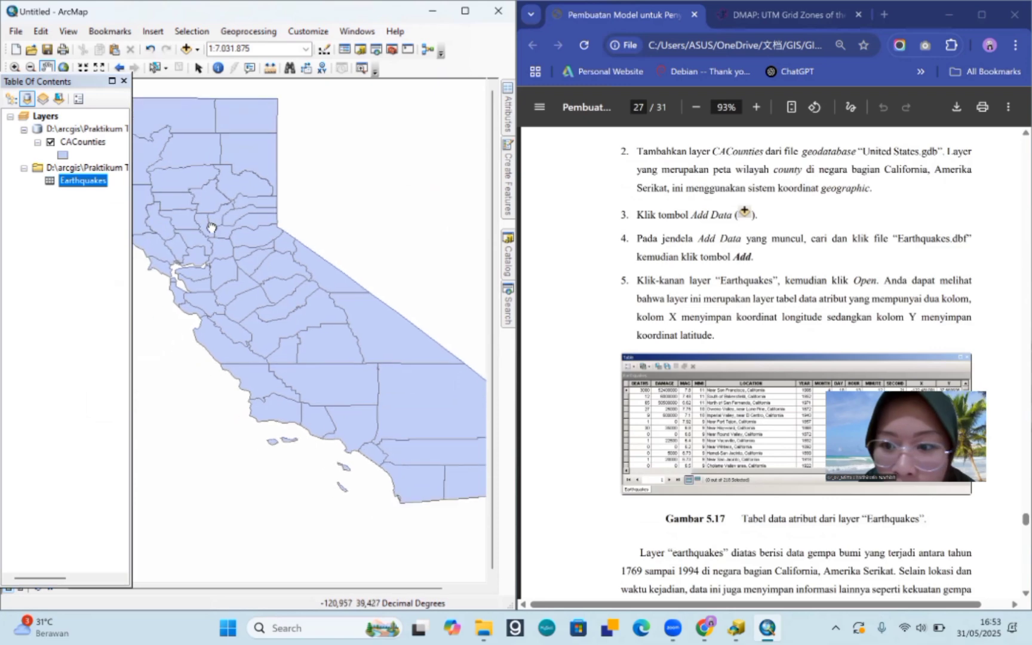
{"action": "right_click", "coordinate": [86, 180]}
{"action": "left_click", "coordinate": [131, 191]}
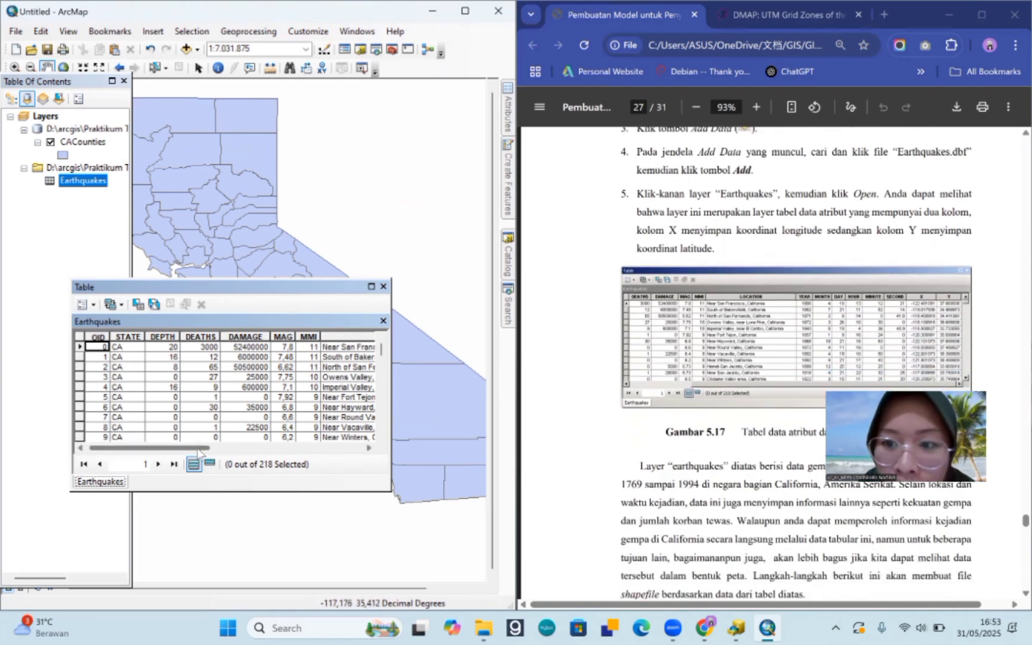
{"action": "mouse_move", "coordinate": [199, 447]}
{"action": "left_mouse_down"}
{"action": "mouse_move", "coordinate": [223, 452]}
{"action": "mouse_move", "coordinate": [183, 460]}
{"action": "left_mouse_up"}
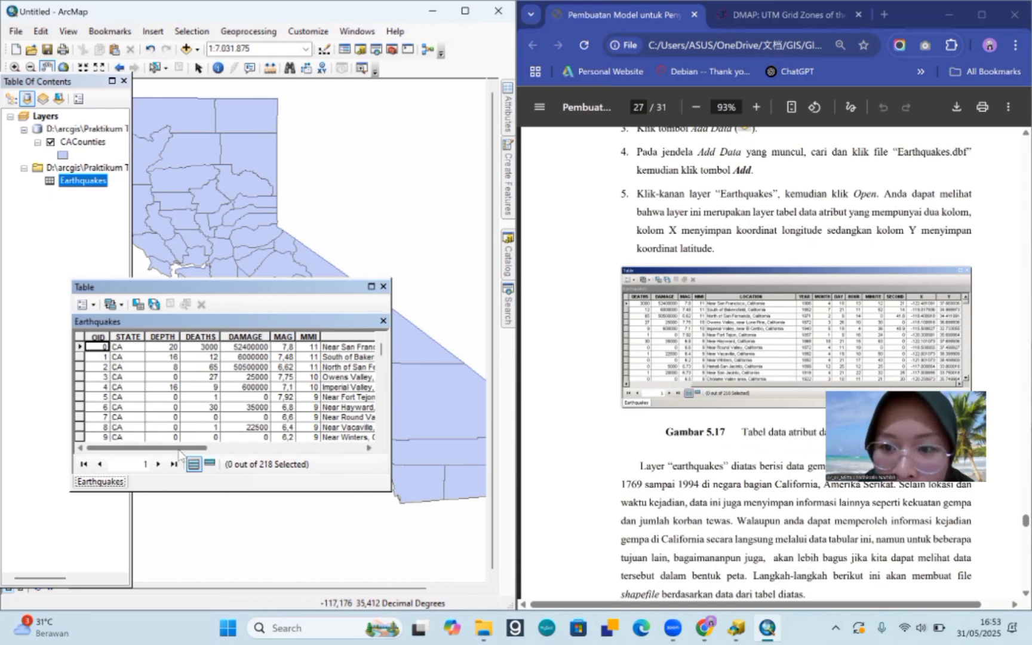
{"action": "left_click_drag", "start_coordinate": [180, 456], "coordinate": [366, 468]}
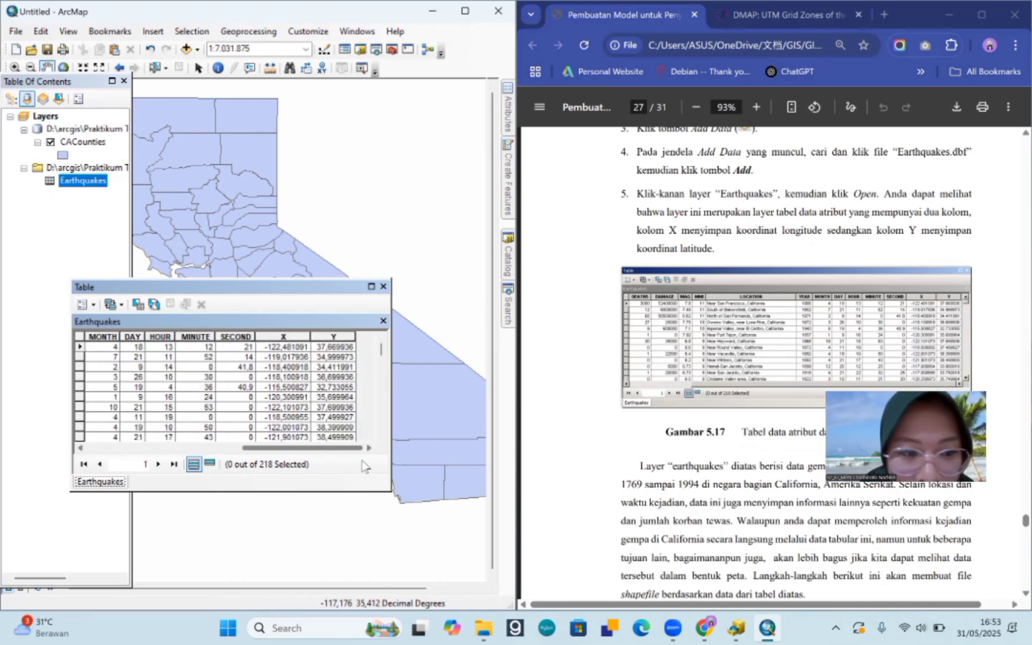
{"action": "scroll", "coordinate": [597, 345], "scroll_direction": "down", "scroll_amount": 7}
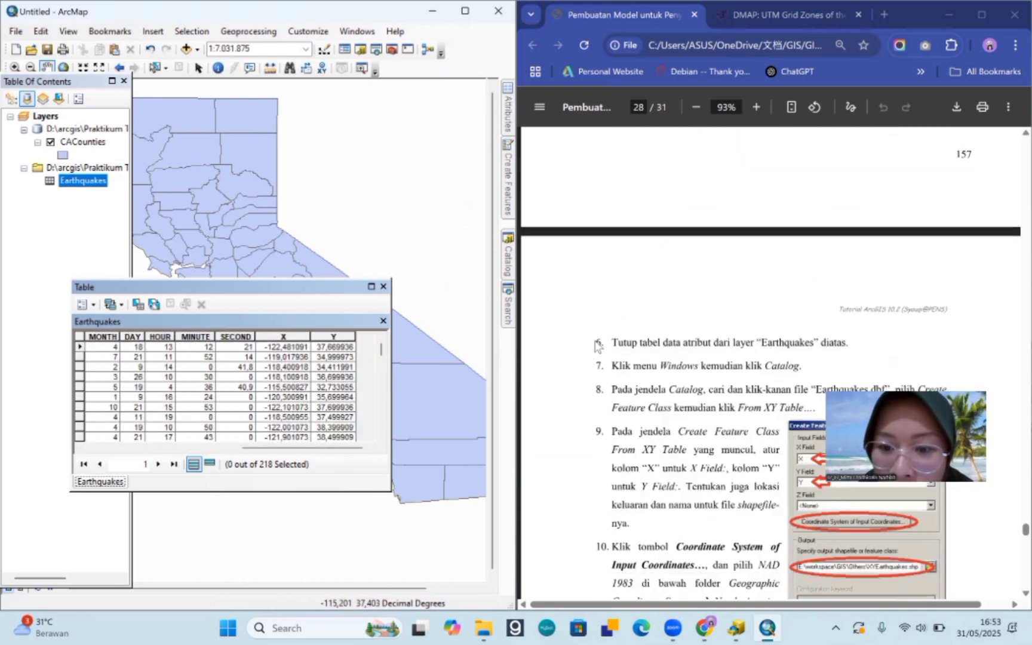
{"action": "scroll", "coordinate": [597, 345], "scroll_direction": "down", "scroll_amount": 2}
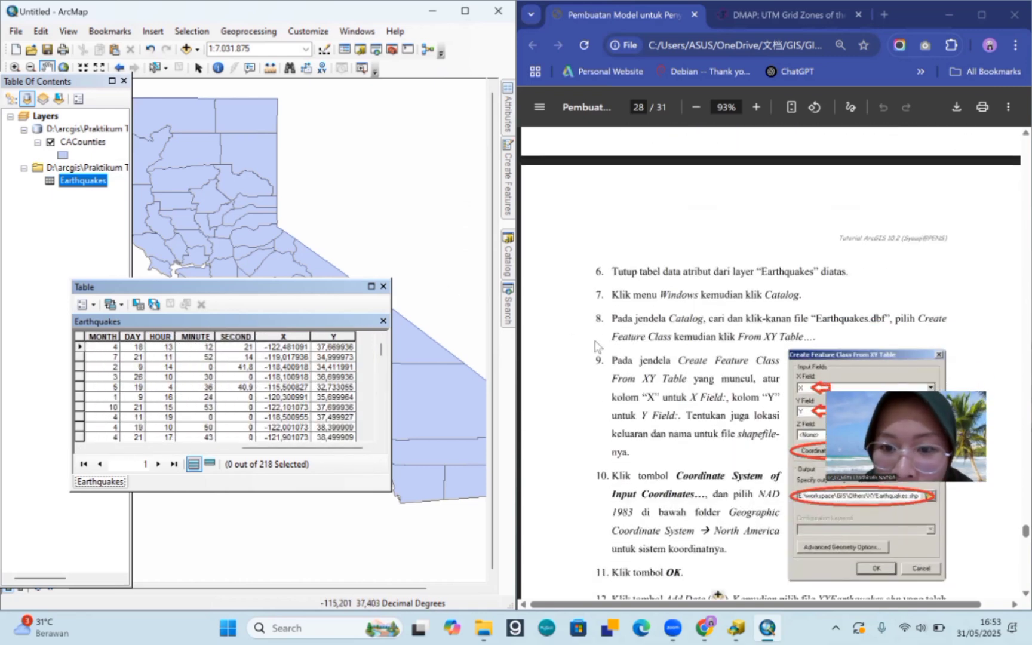
{"action": "left_click", "coordinate": [383, 286]}
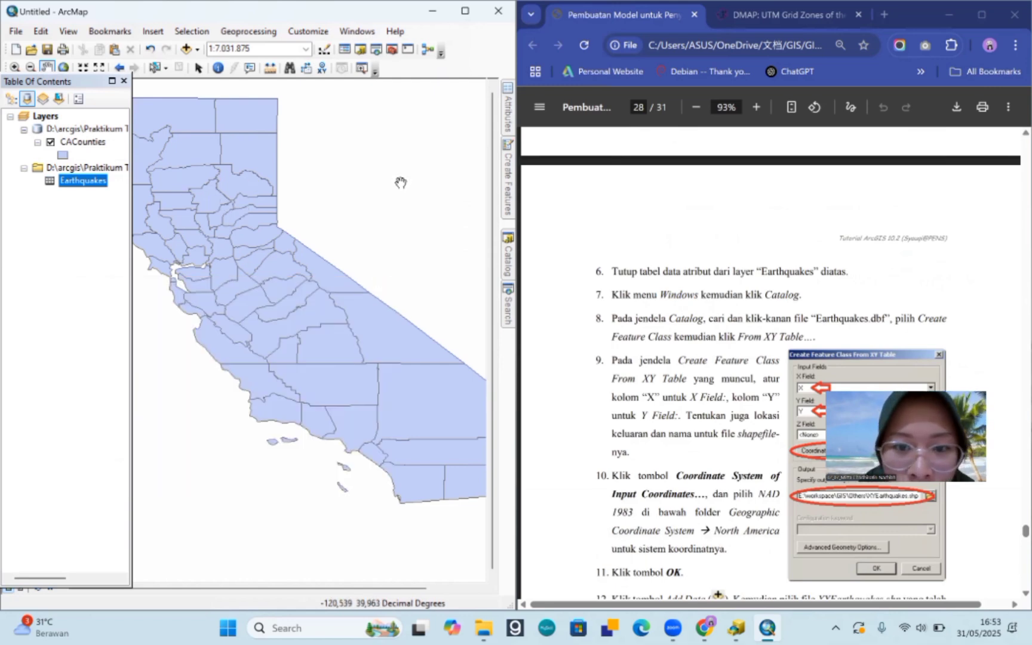
Step: Start creating a feature class from an XY table using Earthquakes.dbf in the Others folder of Praktikum Tugas 5
{"action": "left_click", "coordinate": [508, 256]}
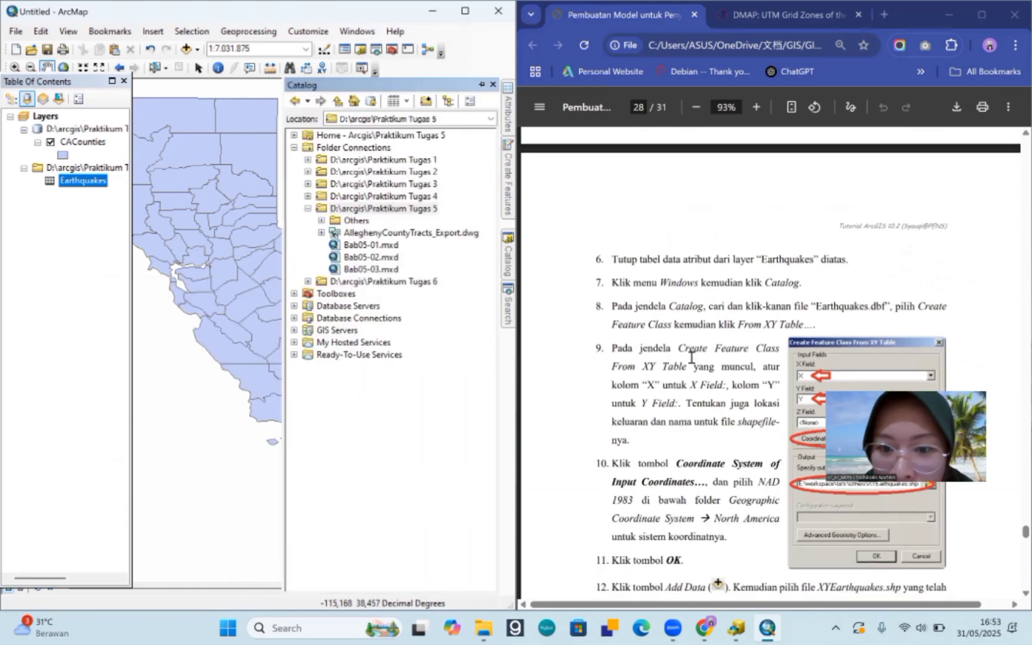
{"action": "scroll", "coordinate": [691, 357], "scroll_direction": "down", "scroll_amount": 2}
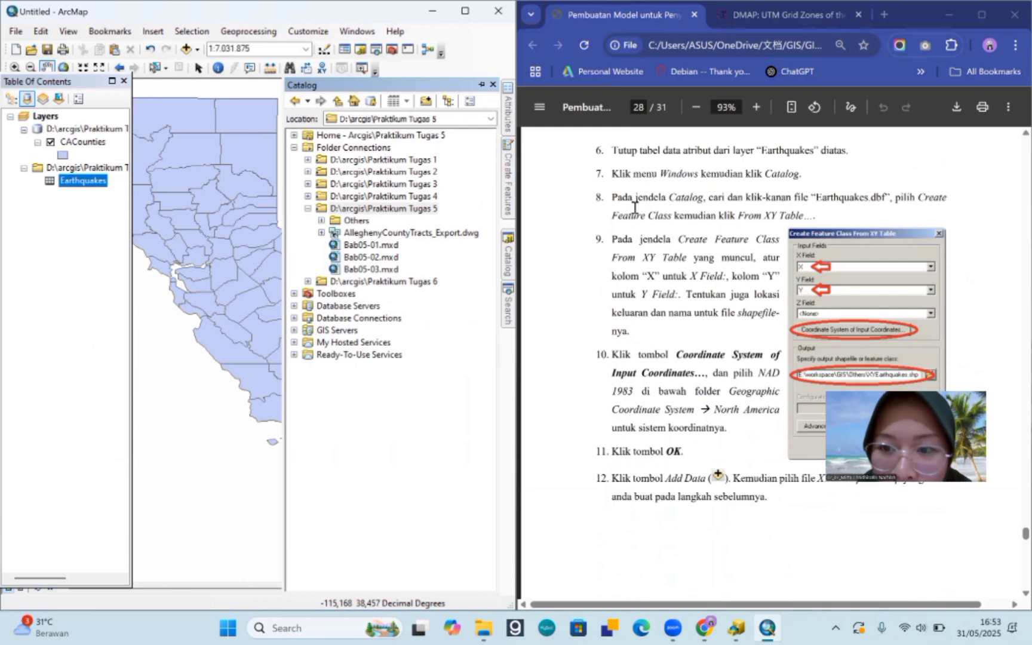
{"action": "left_click", "coordinate": [372, 209]}
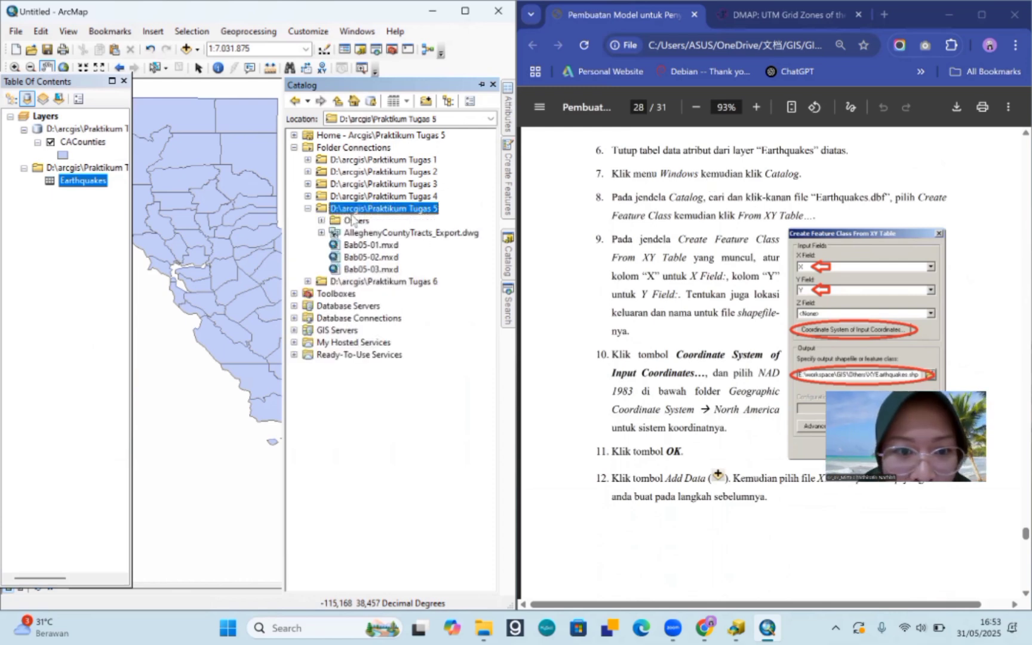
{"action": "double_click", "coordinate": [354, 220]}
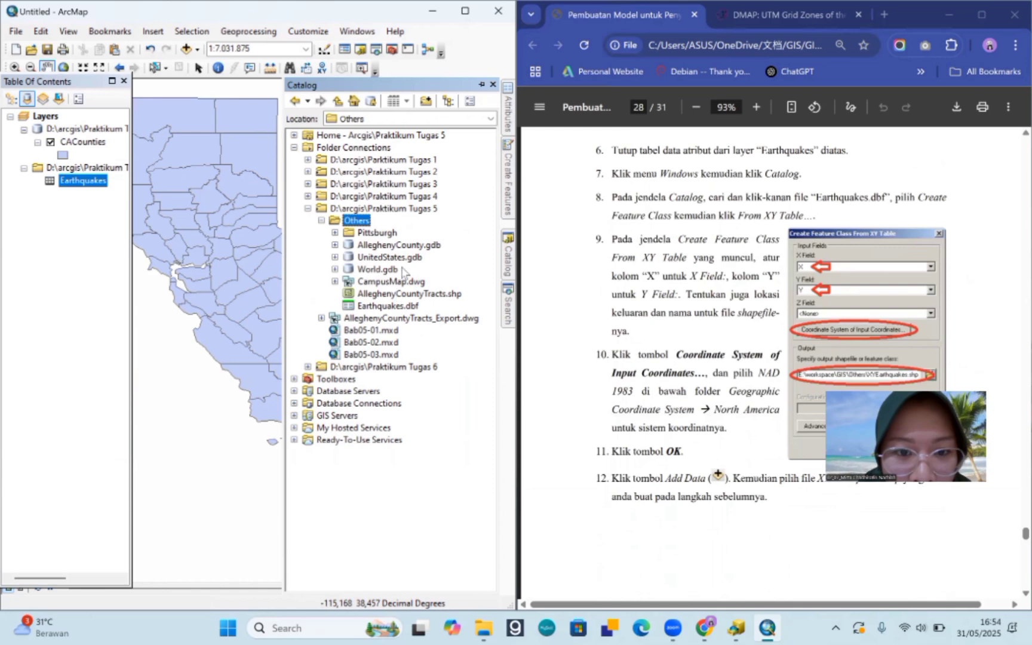
{"action": "left_click", "coordinate": [395, 306]}
{"action": "right_click", "coordinate": [396, 306]}
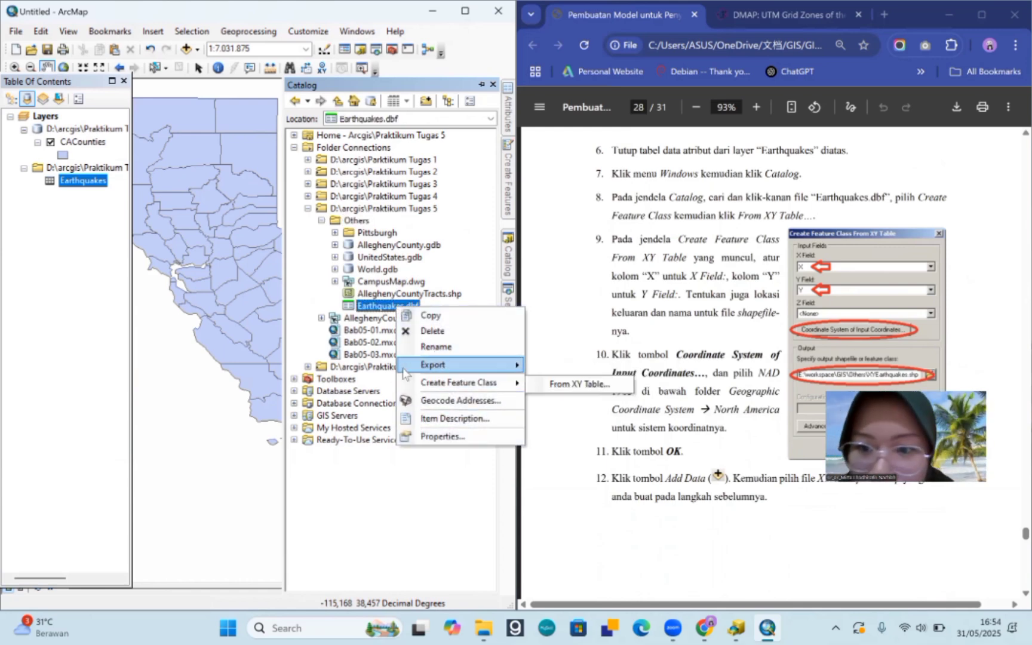
{"action": "mouse_move", "coordinate": [401, 369]}
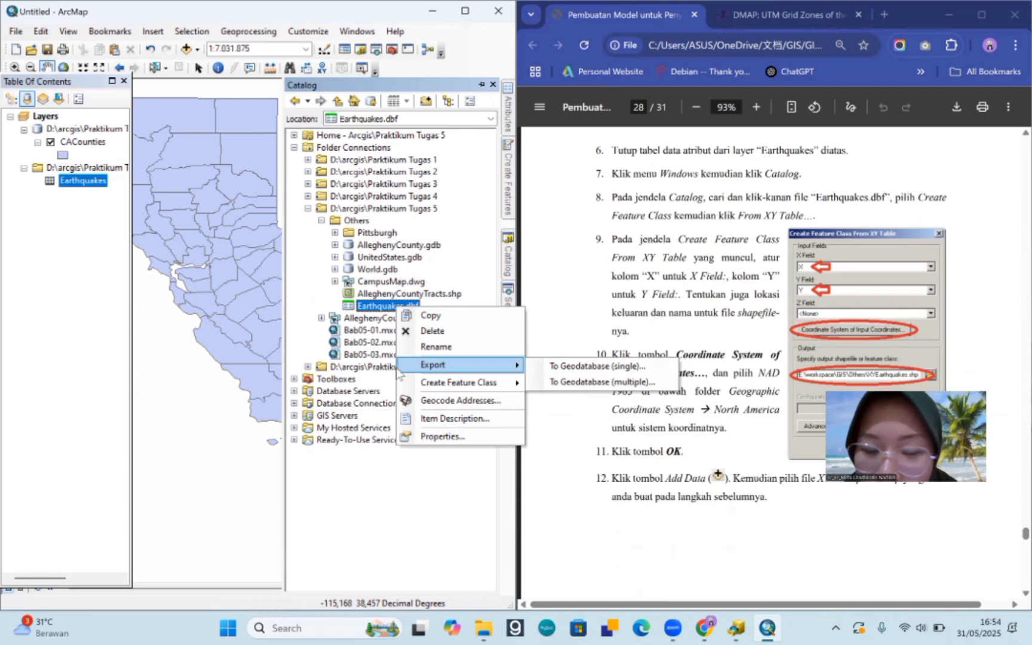
{"action": "mouse_move", "coordinate": [447, 383]}
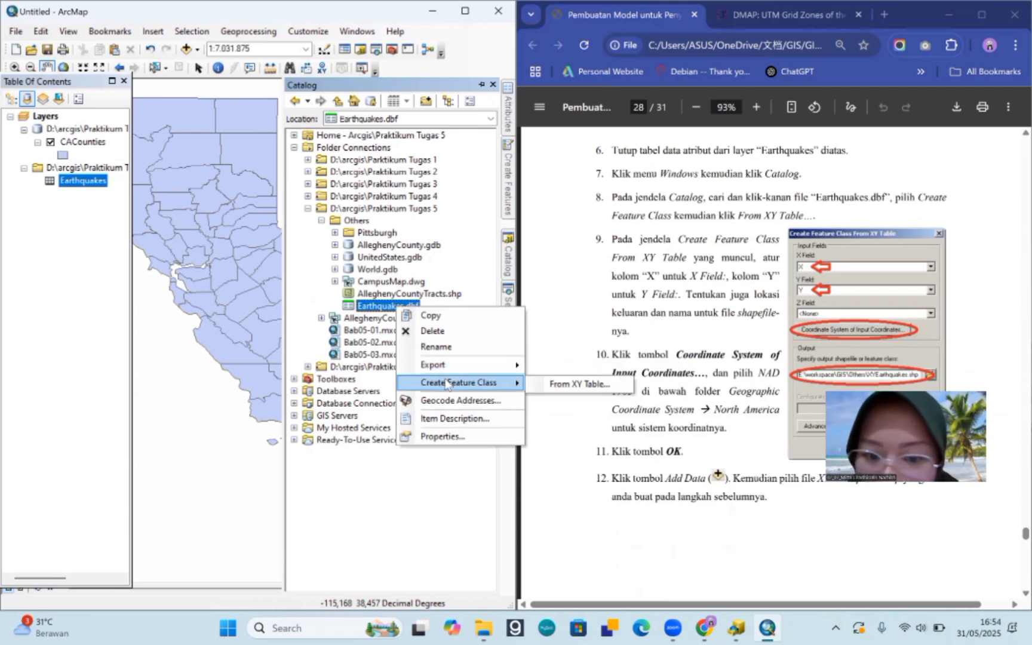
{"action": "left_click", "coordinate": [539, 389]}
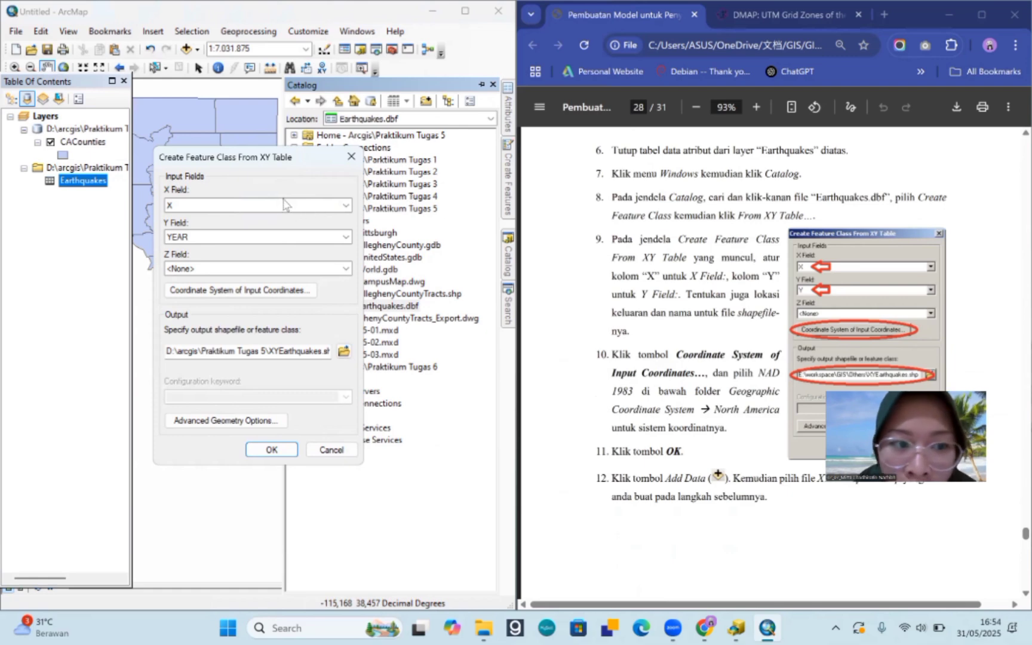
Step: Set the Y field to Y and the input coordinate system to geographic NAD 1983 under North America, USA and territories
{"action": "left_click", "coordinate": [265, 242]}
{"action": "left_click", "coordinate": [261, 362]}
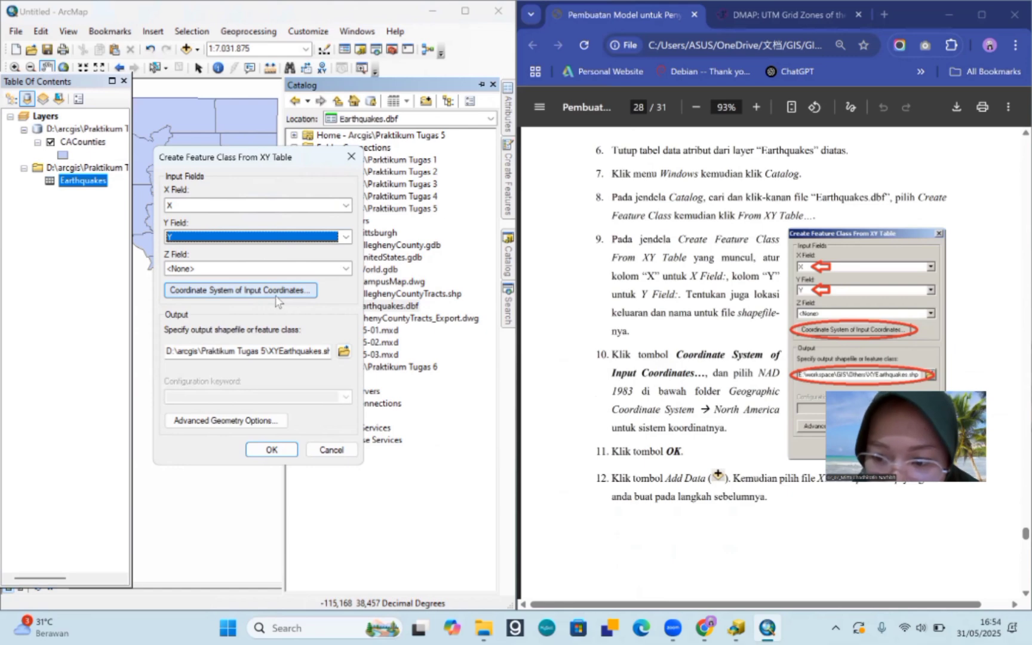
{"action": "left_click", "coordinate": [276, 293]}
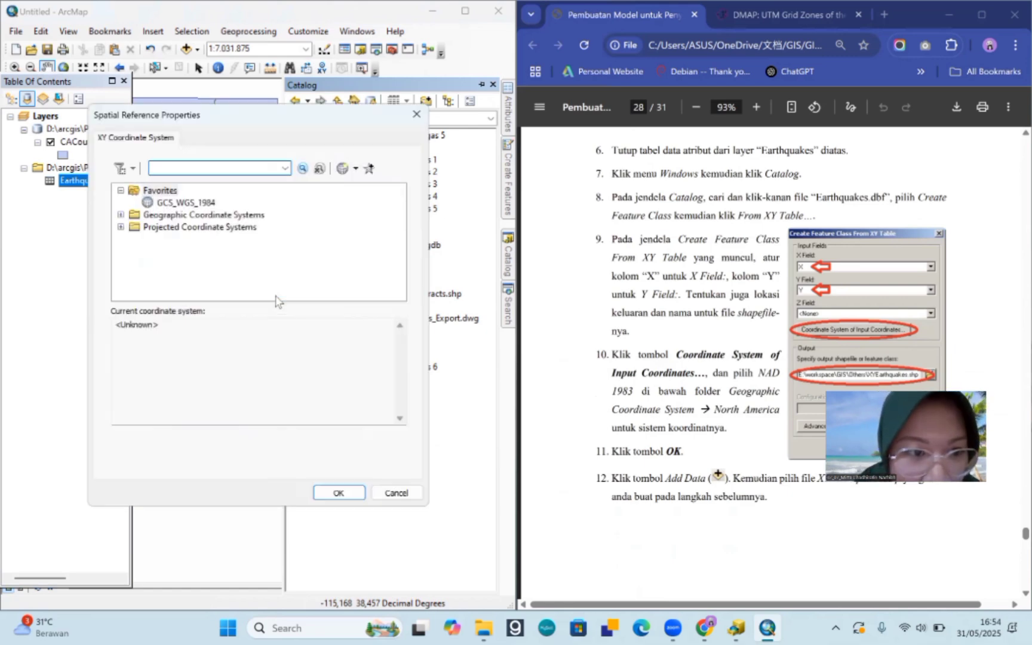
{"action": "scroll", "coordinate": [737, 320], "scroll_direction": "down", "scroll_amount": 1}
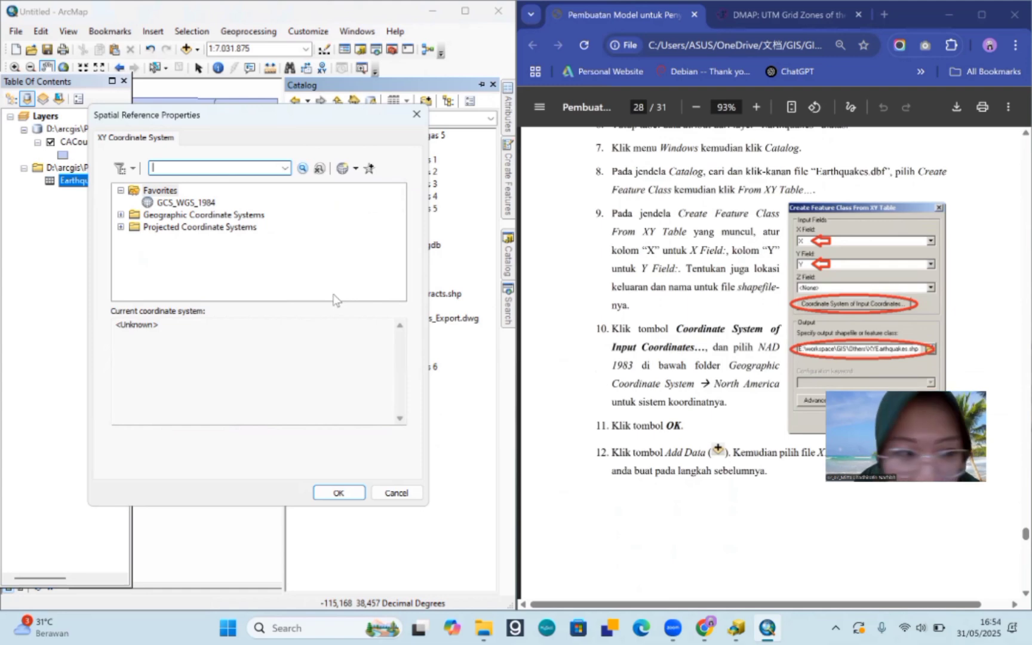
{"action": "left_click", "coordinate": [121, 215]}
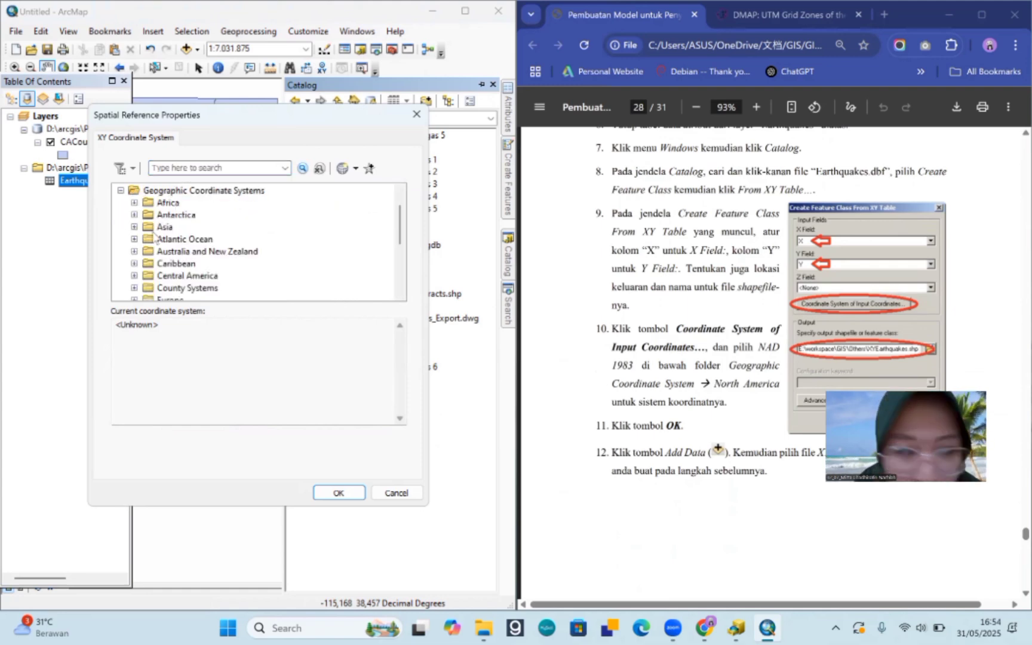
{"action": "scroll", "coordinate": [147, 263], "scroll_direction": "down", "scroll_amount": 3}
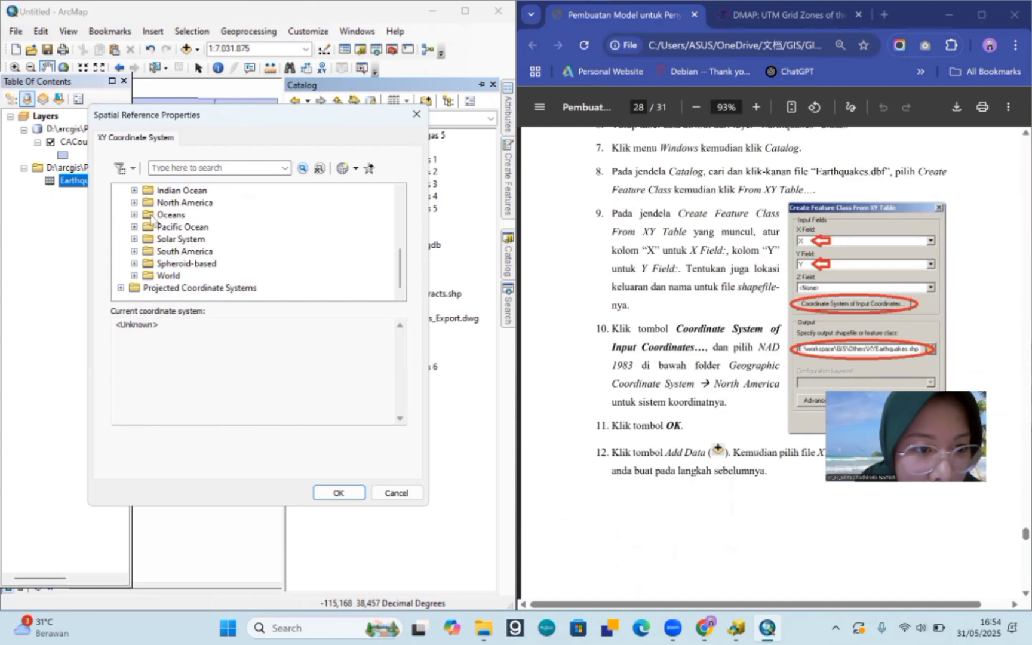
{"action": "left_click", "coordinate": [134, 202]}
{"action": "scroll", "coordinate": [194, 276], "scroll_direction": "down", "scroll_amount": 3}
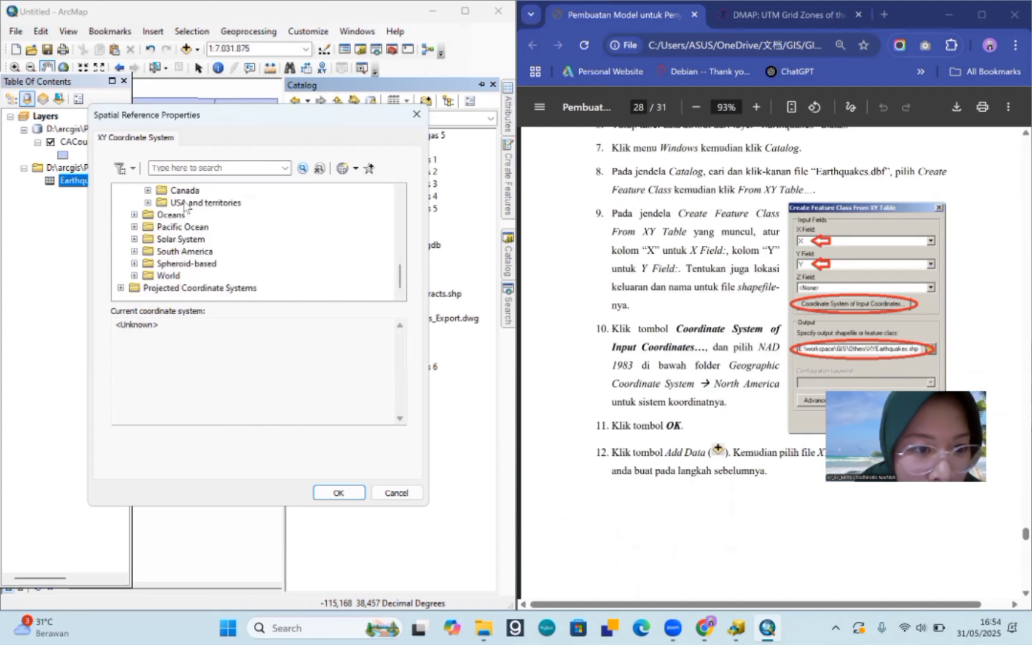
{"action": "left_click", "coordinate": [148, 202]}
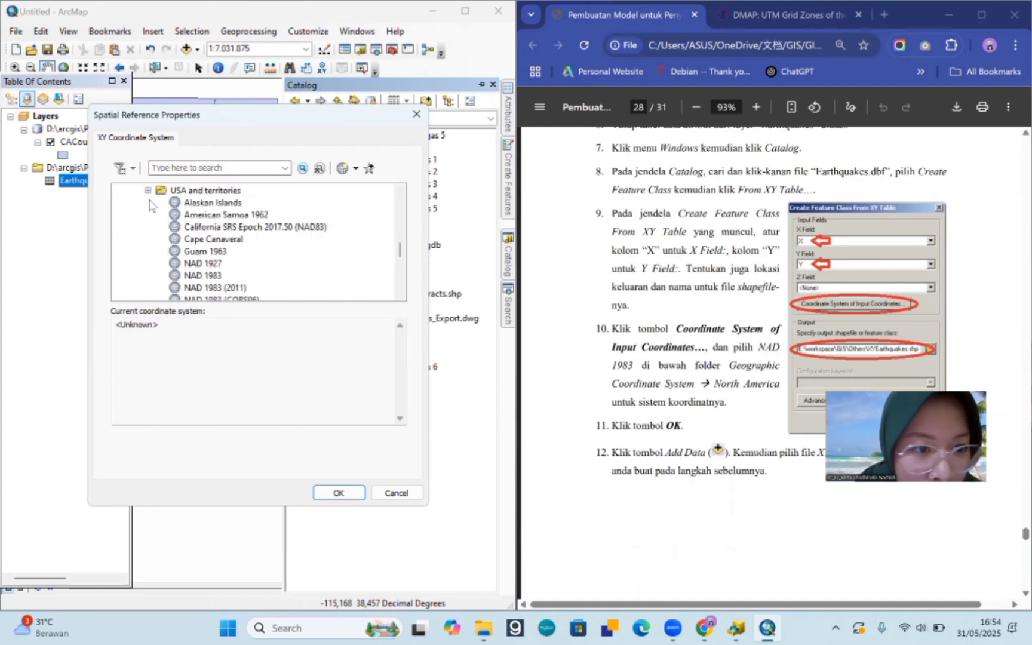
{"action": "left_click", "coordinate": [194, 288]}
{"action": "left_click", "coordinate": [188, 275]}
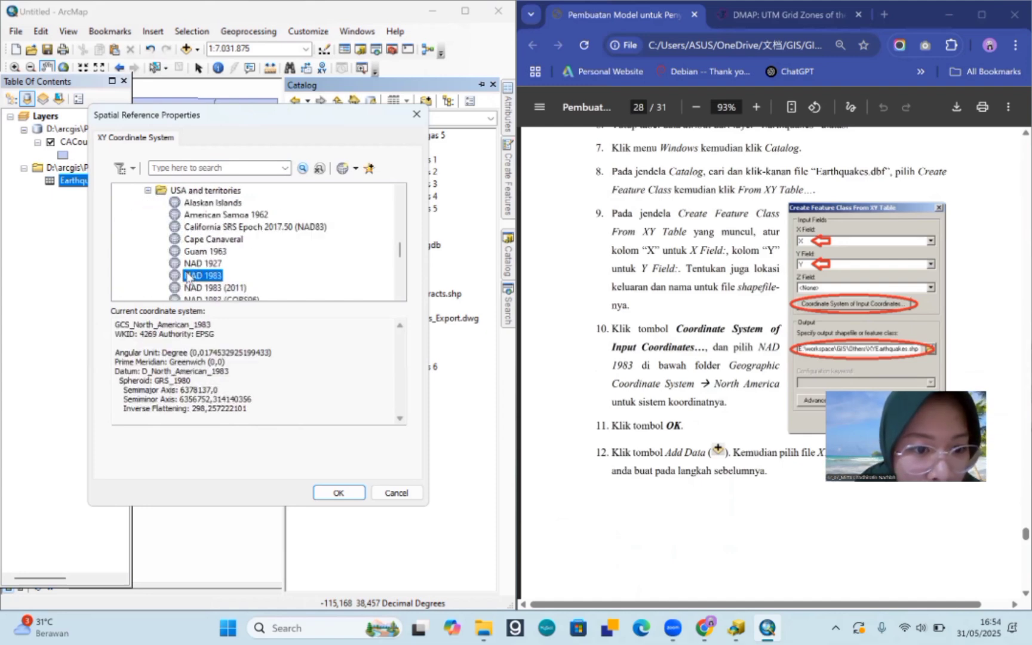
{"action": "left_click", "coordinate": [332, 492]}
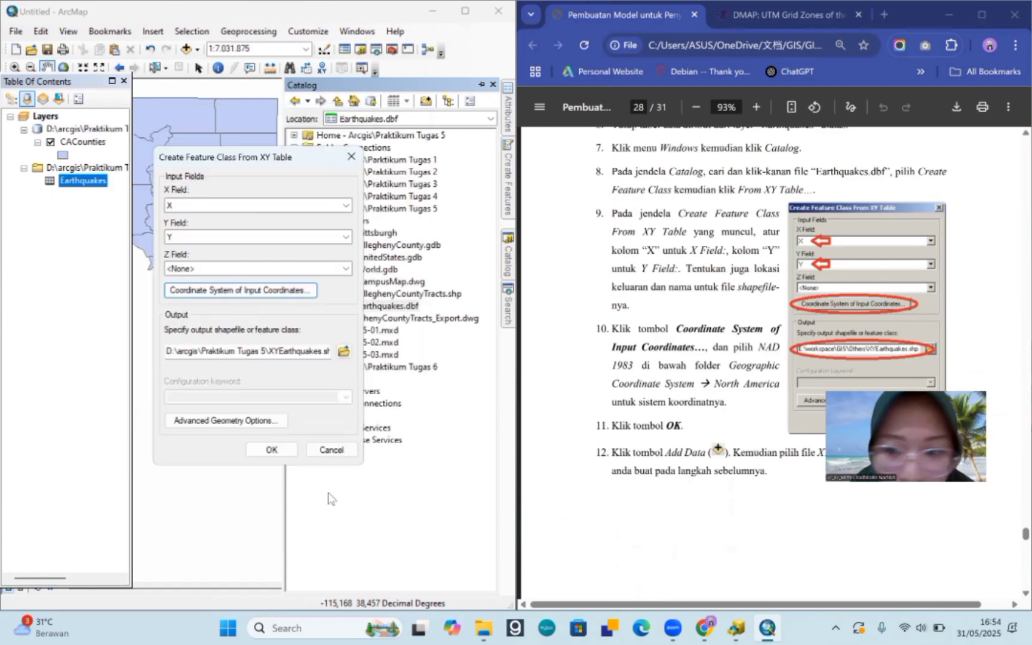
Step: Check the remaining tutorial instructions and create the XYEarthquakes shapefile from the XY table with the configured settings
{"action": "scroll", "coordinate": [731, 406], "scroll_direction": "down", "scroll_amount": 3}
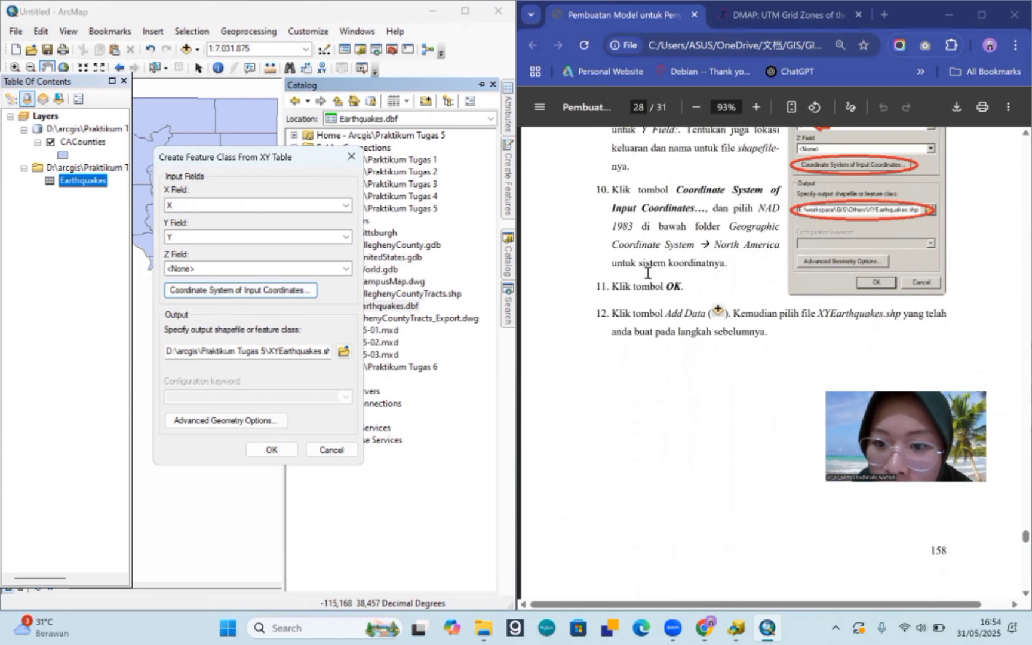
{"action": "scroll", "coordinate": [648, 273], "scroll_direction": "up", "scroll_amount": 1}
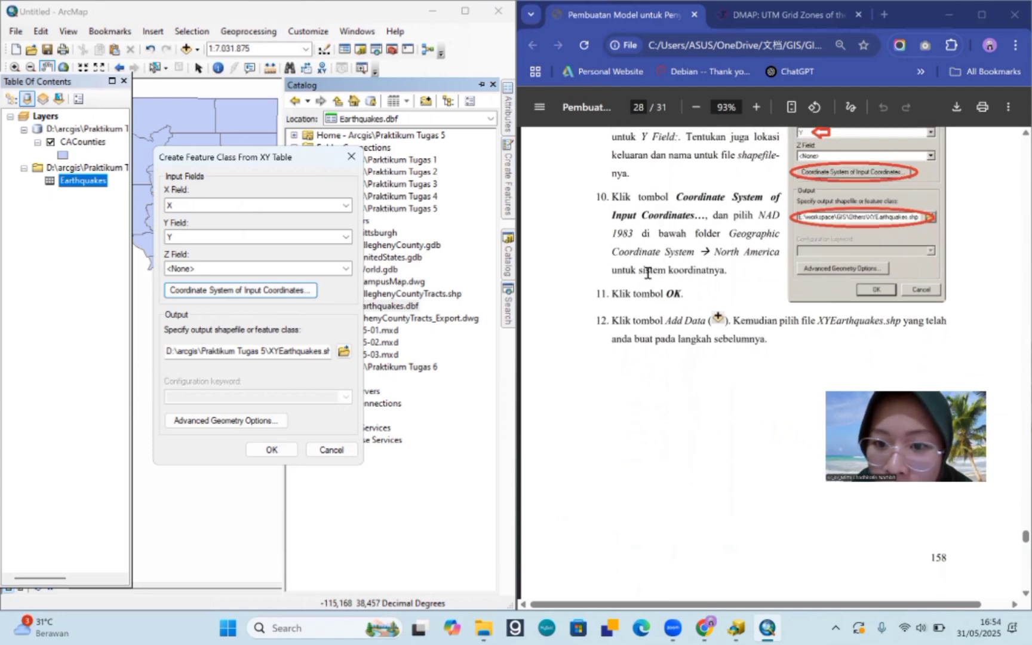
{"action": "left_click", "coordinate": [289, 450]}
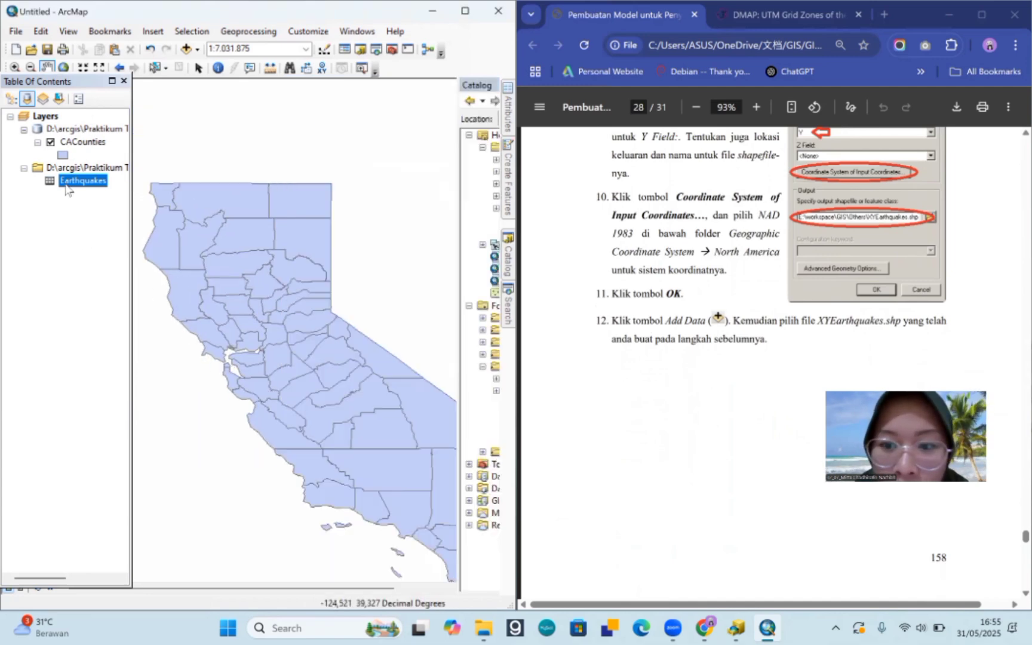
Step: Add XYEarthquakes.shp from the Praktikum Tugas 5 home folder to the map
{"action": "right_click", "coordinate": [41, 116]}
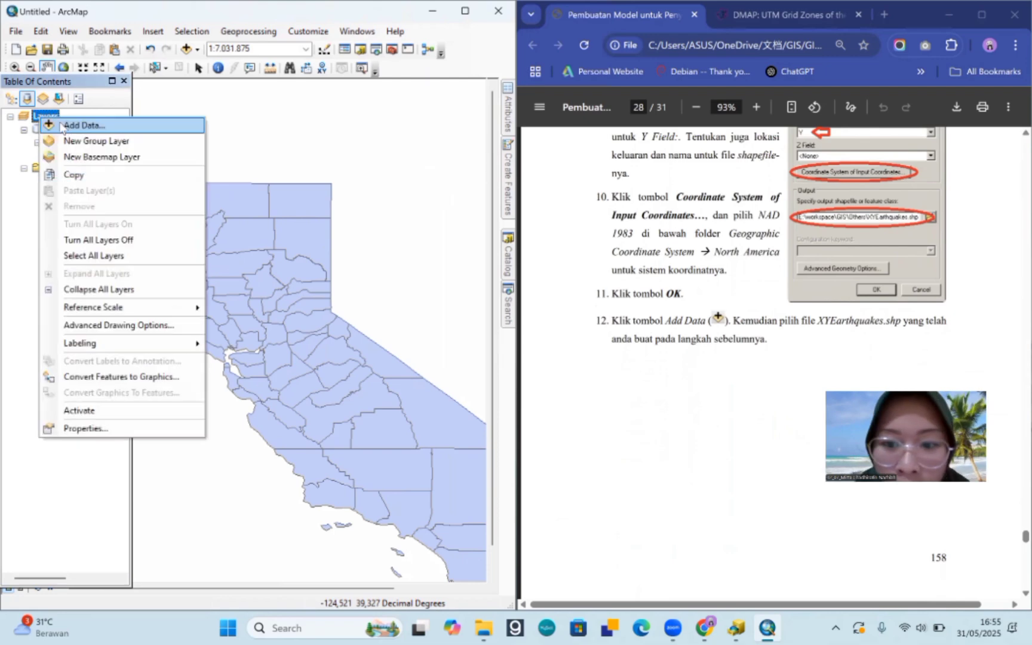
{"action": "left_click", "coordinate": [73, 126]}
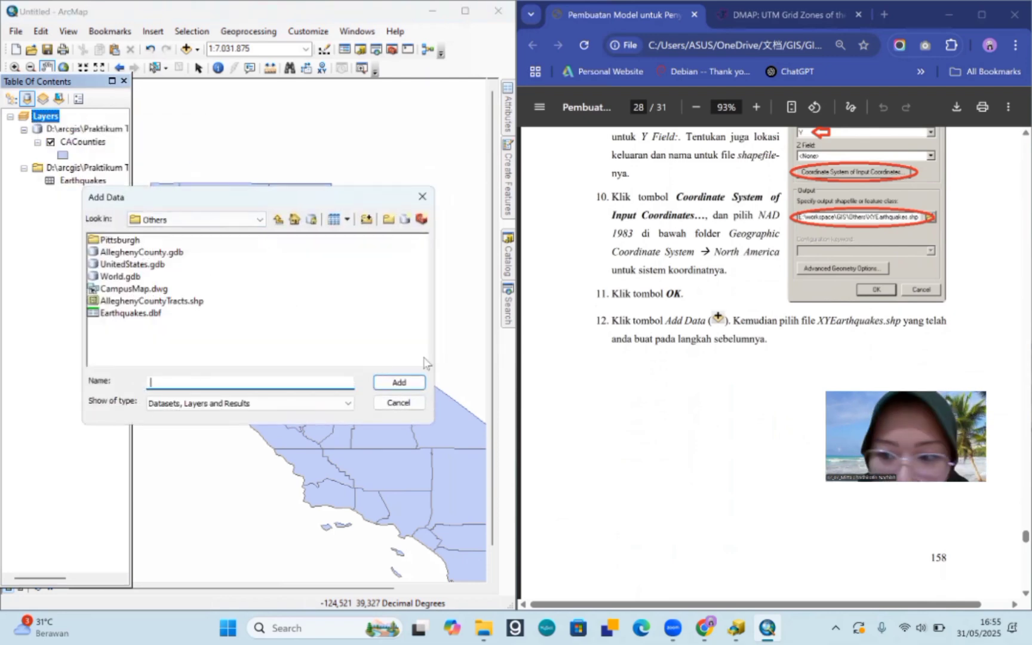
{"action": "scroll", "coordinate": [609, 365], "scroll_direction": "down", "scroll_amount": 7}
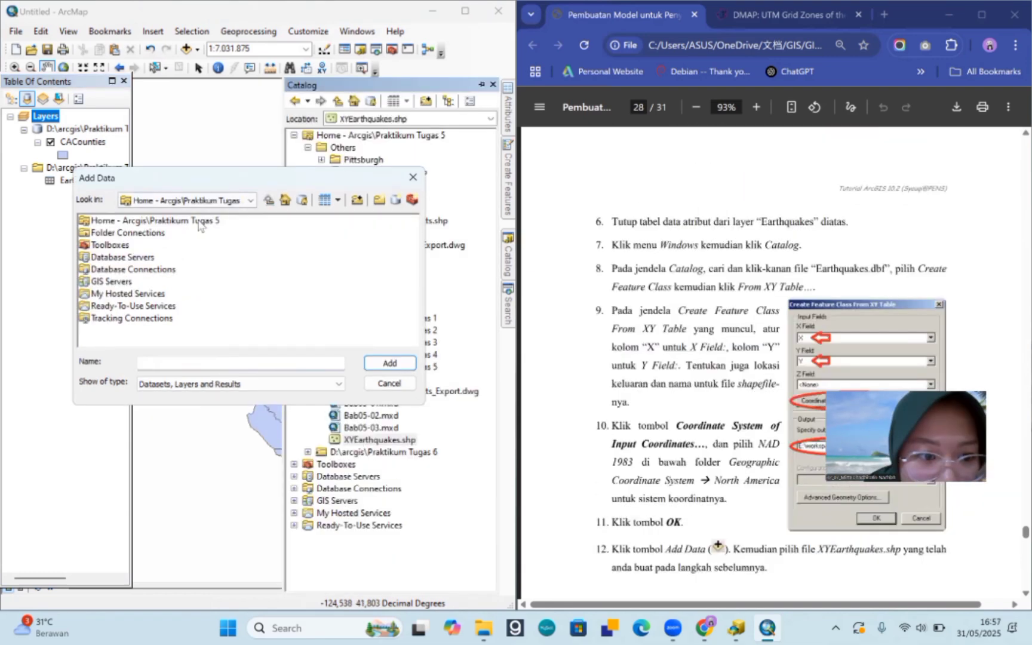
{"action": "left_click", "coordinate": [199, 222]}
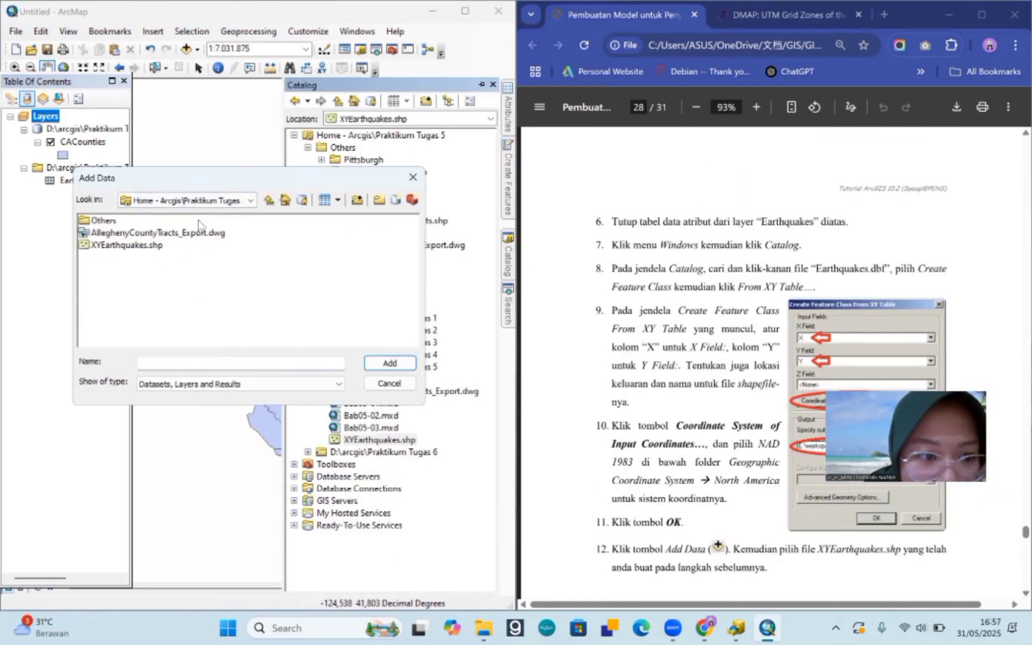
{"action": "left_click", "coordinate": [138, 245]}
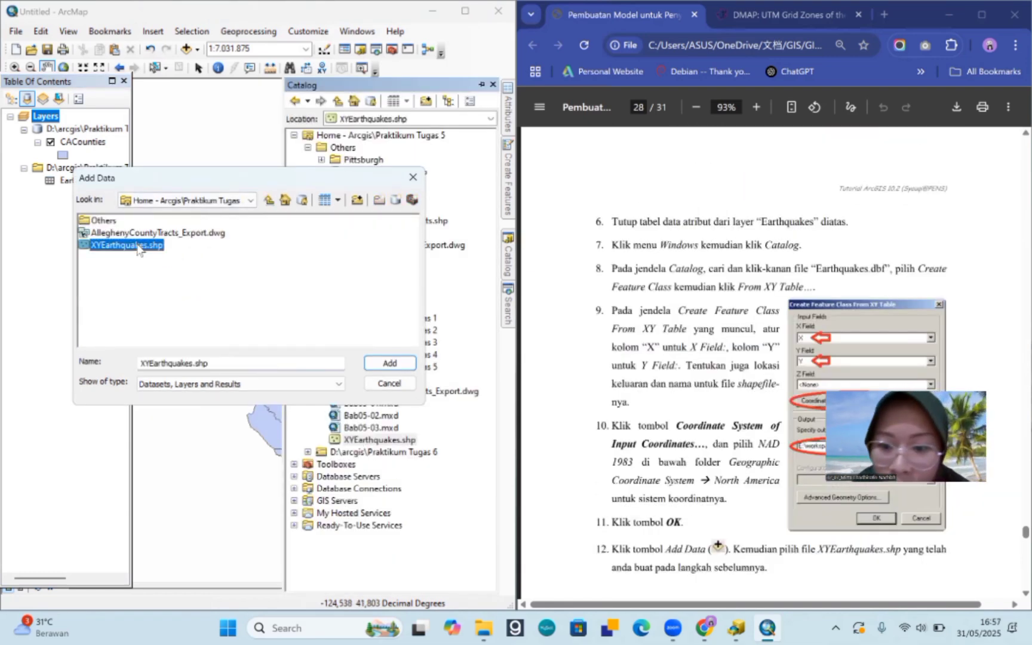
{"action": "scroll", "coordinate": [665, 307], "scroll_direction": "down", "scroll_amount": 5}
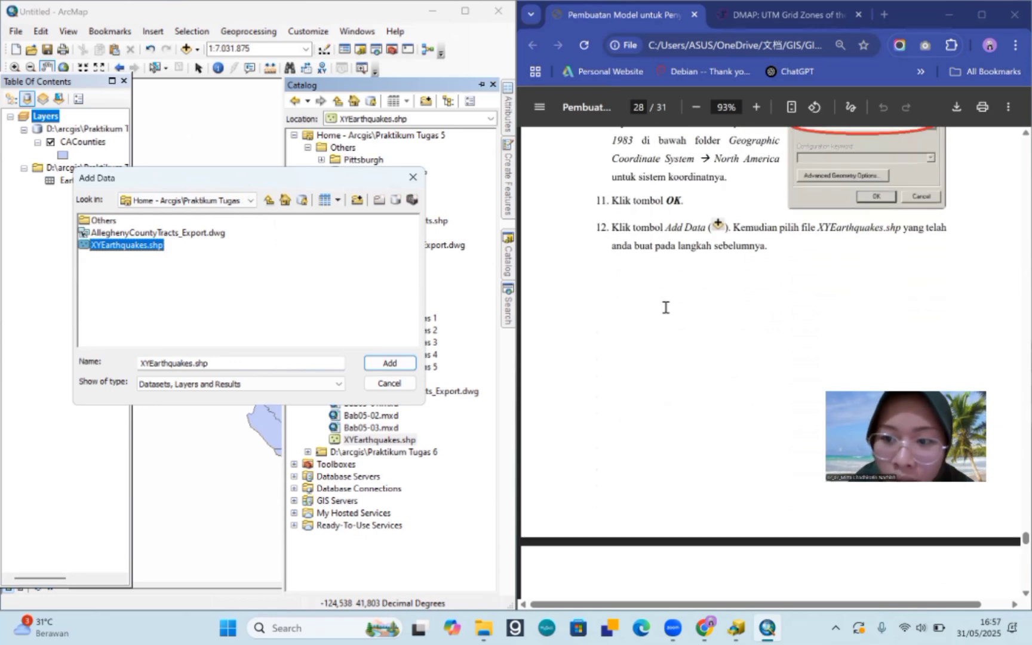
{"action": "left_click", "coordinate": [382, 365]}
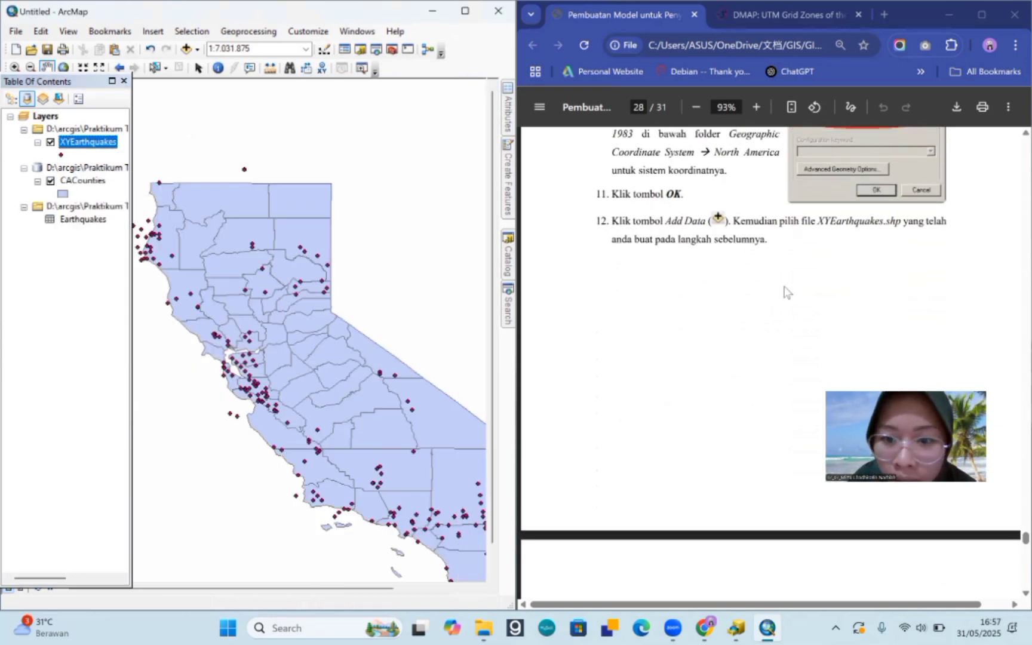
Step: Compare the earthquake points across the California counties with the tutorial's Figure 5.18
{"action": "scroll", "coordinate": [784, 292], "scroll_direction": "down", "scroll_amount": 1}
{"action": "scroll", "coordinate": [784, 292], "scroll_direction": "down", "scroll_amount": 6}
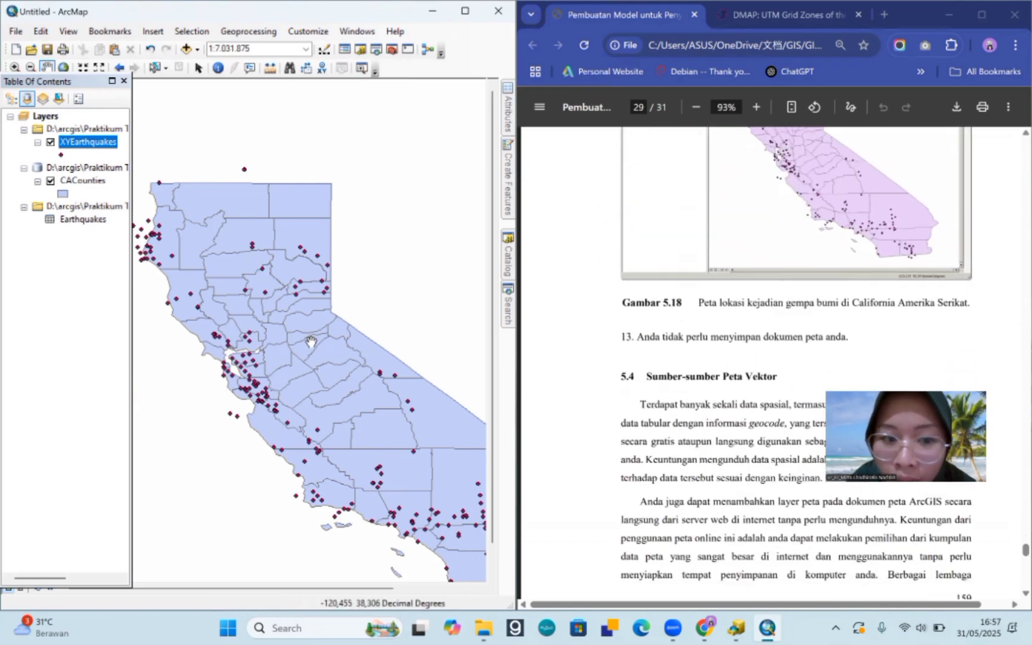
{"action": "left_click_drag", "start_coordinate": [438, 419], "coordinate": [360, 301]}
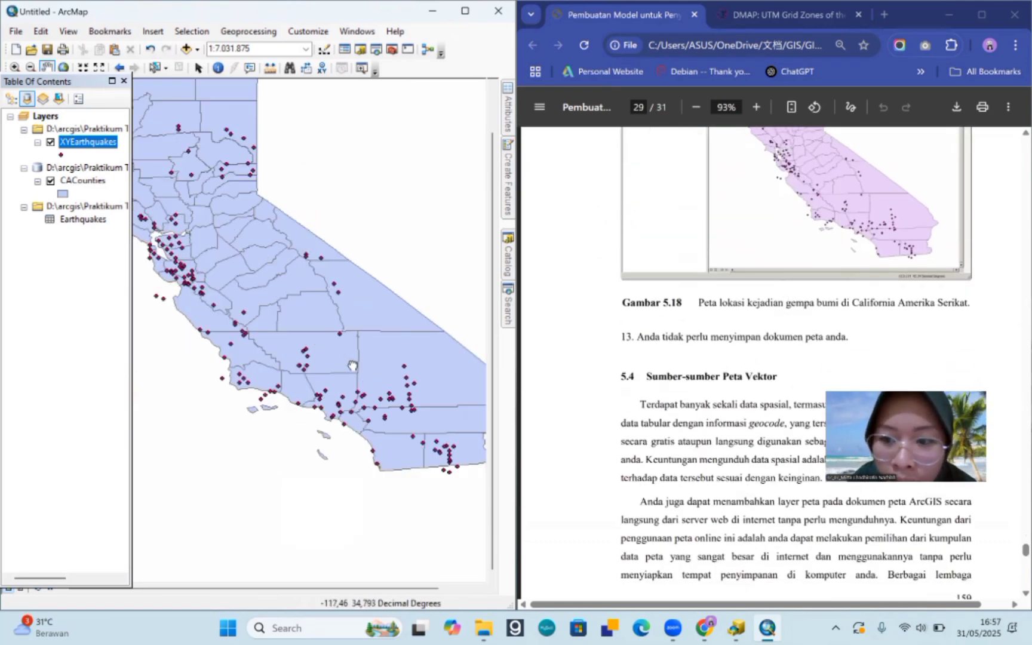
{"action": "left_click_drag", "start_coordinate": [353, 366], "coordinate": [420, 409]}
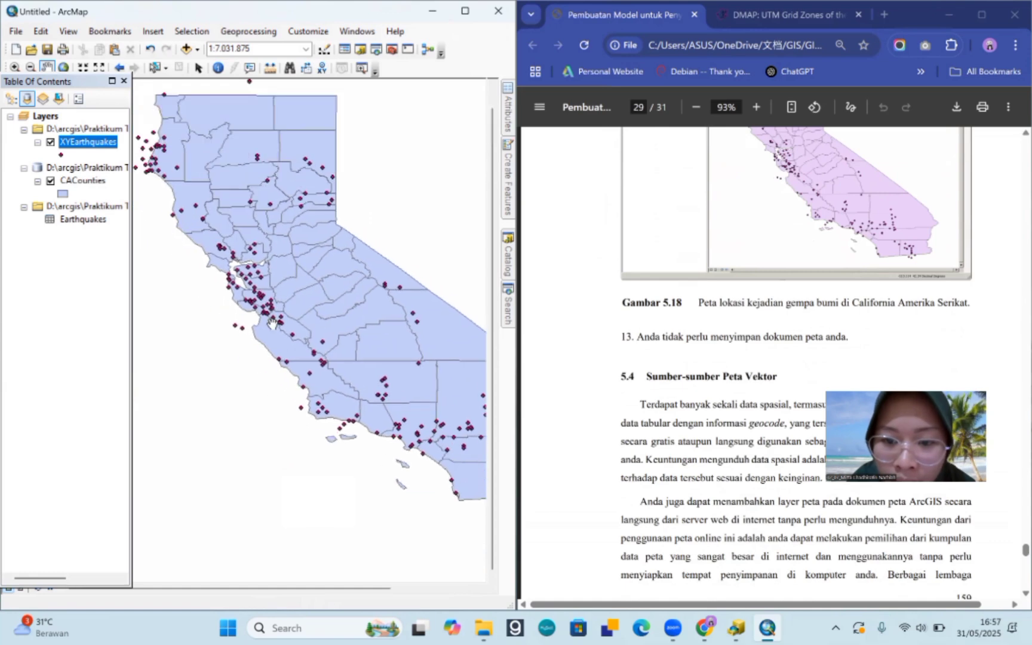
{"action": "left_click_drag", "start_coordinate": [272, 324], "coordinate": [353, 410]}
{"action": "left_click_drag", "start_coordinate": [311, 320], "coordinate": [193, 323]}
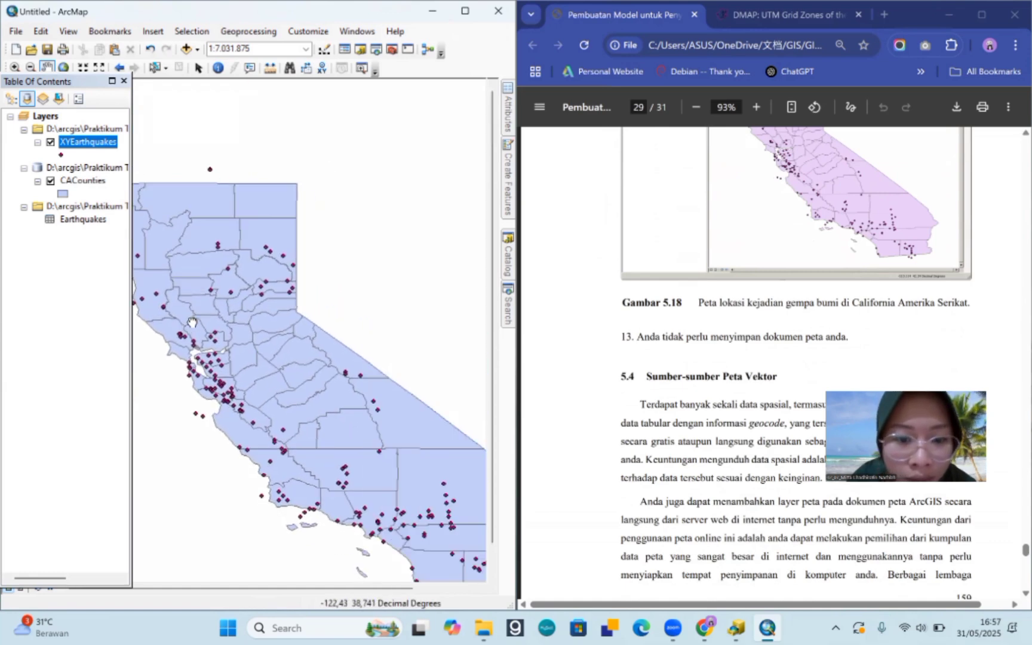
{"action": "left_click_drag", "start_coordinate": [466, 442], "coordinate": [440, 290]}
Step: Read the rest of the tutorial chapter through section 5.6 Latihan and examine the earthquake points on the map again
{"action": "scroll", "coordinate": [702, 397], "scroll_direction": "down", "scroll_amount": 5}
{"action": "scroll", "coordinate": [701, 397], "scroll_direction": "down", "scroll_amount": 9}
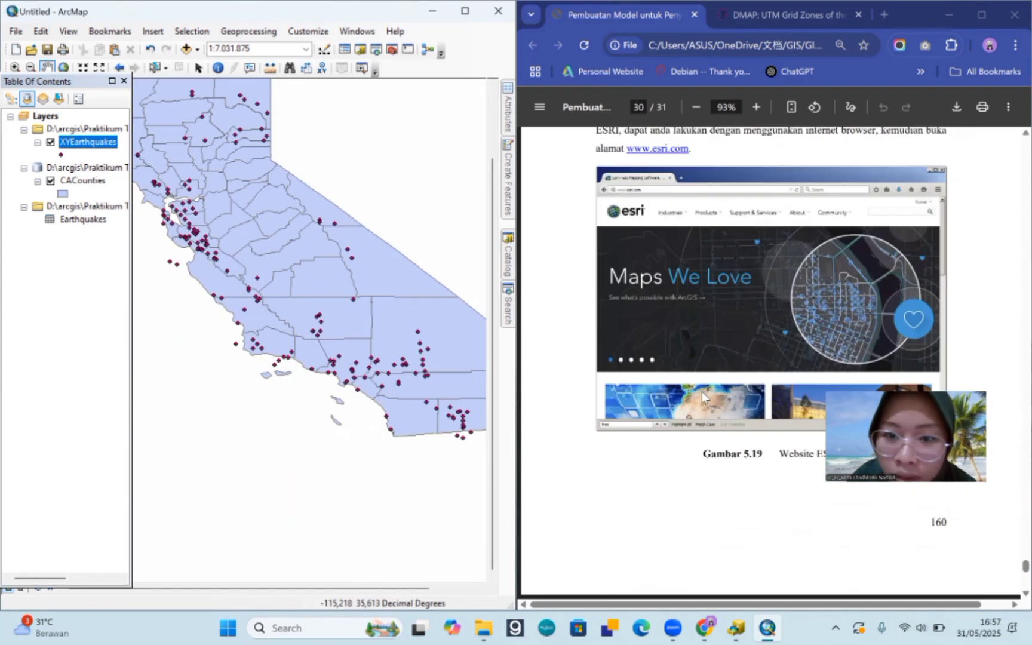
{"action": "scroll", "coordinate": [702, 397], "scroll_direction": "up", "scroll_amount": 3}
{"action": "scroll", "coordinate": [702, 397], "scroll_direction": "down", "scroll_amount": 10}
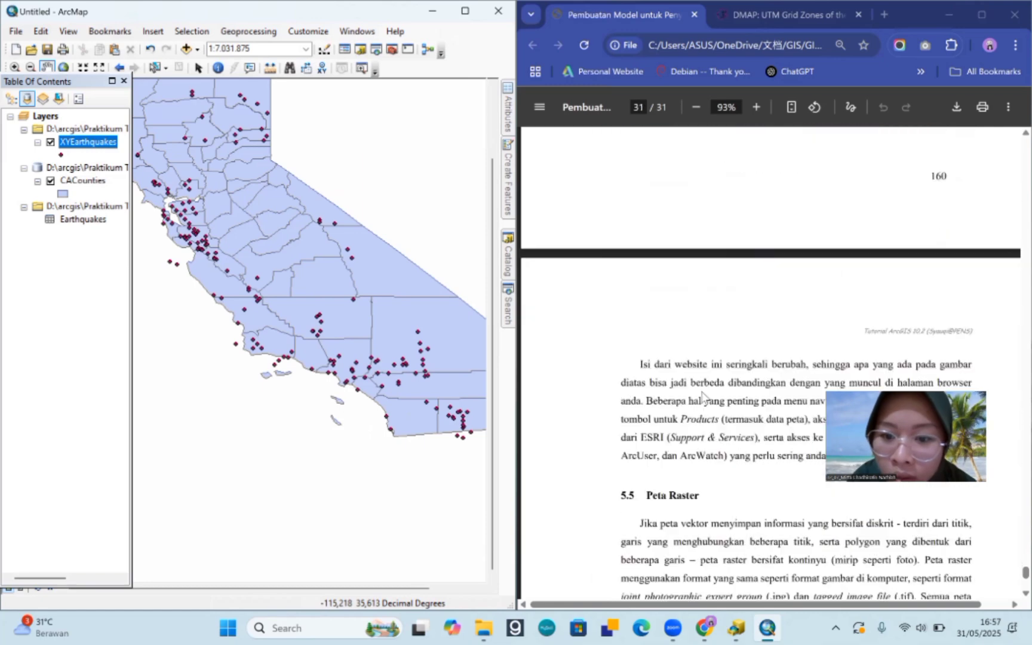
{"action": "scroll", "coordinate": [703, 398], "scroll_direction": "down", "scroll_amount": 2}
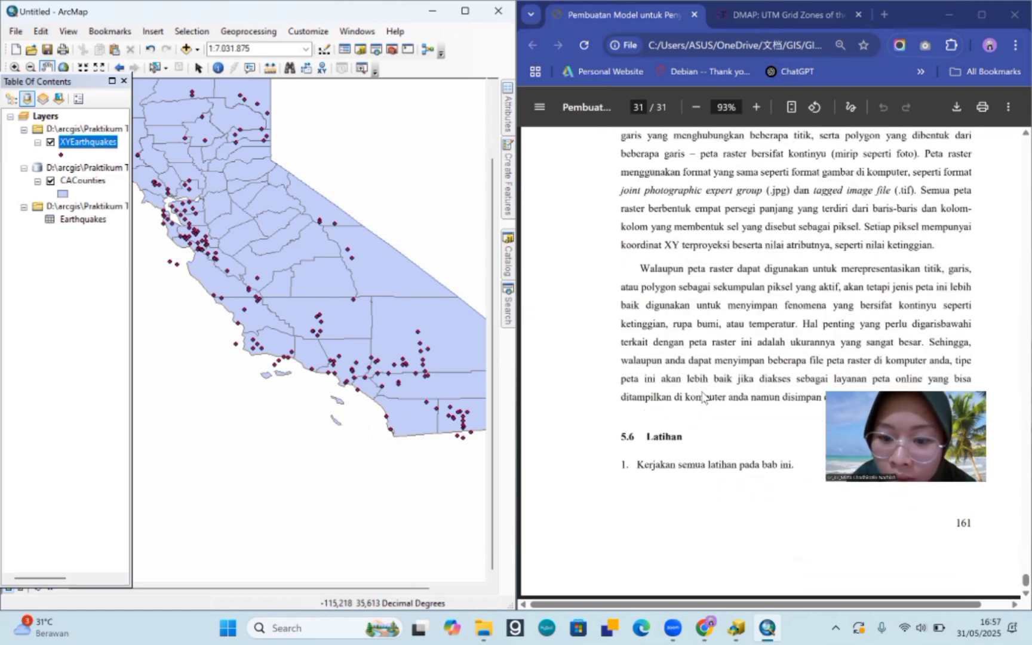
{"action": "scroll", "coordinate": [702, 397], "scroll_direction": "up", "scroll_amount": 10}
{"action": "scroll", "coordinate": [701, 397], "scroll_direction": "down", "scroll_amount": 10}
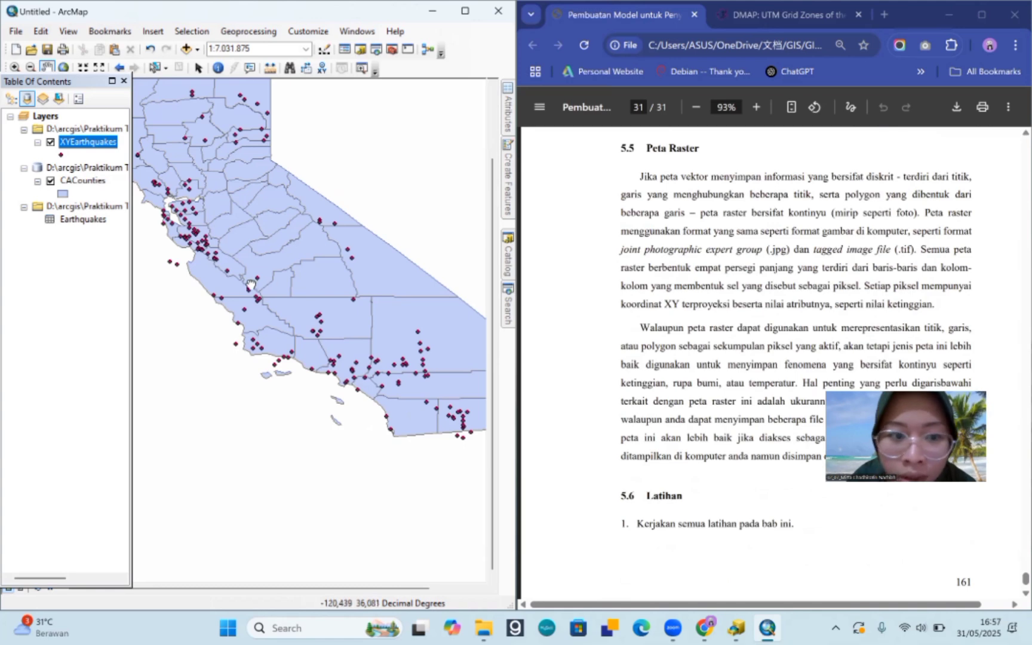
{"action": "left_click_drag", "start_coordinate": [251, 285], "coordinate": [313, 378]}
{"action": "scroll", "coordinate": [712, 300], "scroll_direction": "down", "scroll_amount": 1}
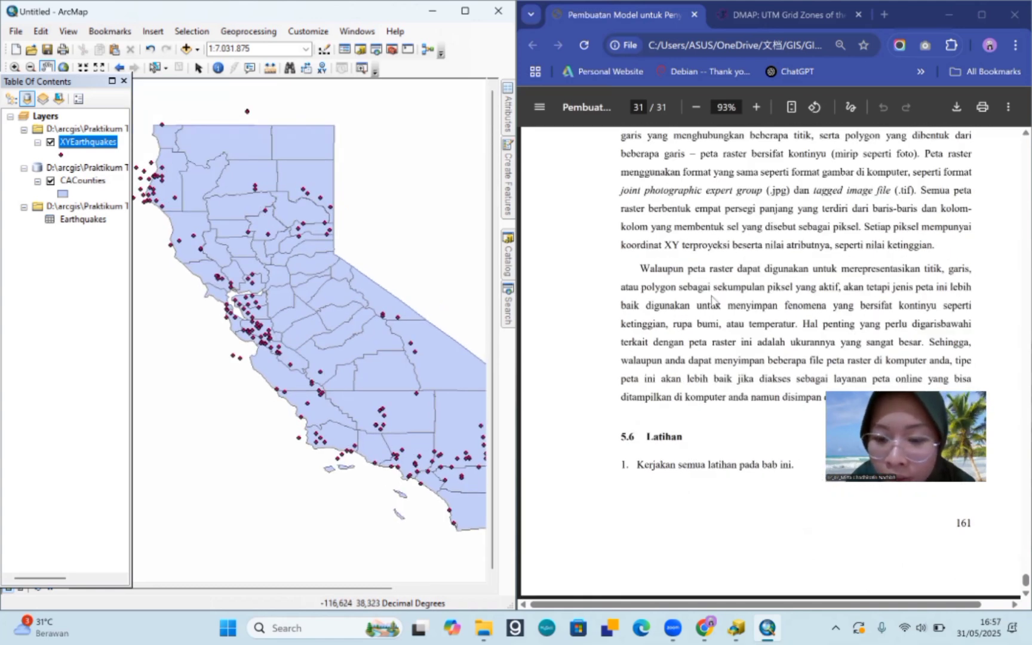
{"action": "left_click", "coordinate": [634, 283]}
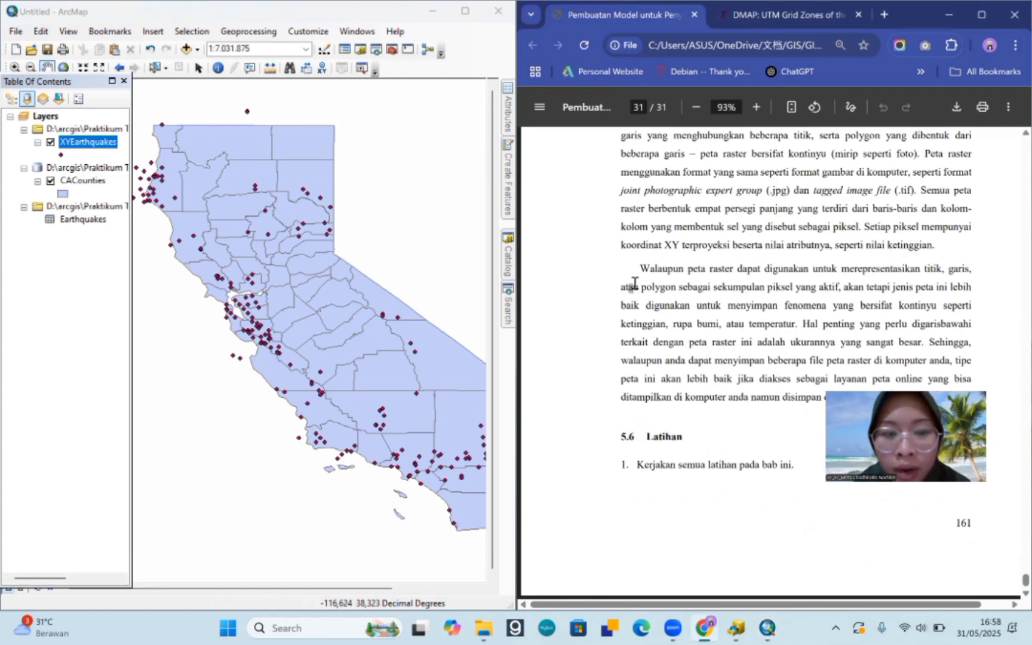
{"action": "left_click_drag", "start_coordinate": [401, 350], "coordinate": [251, 274]}
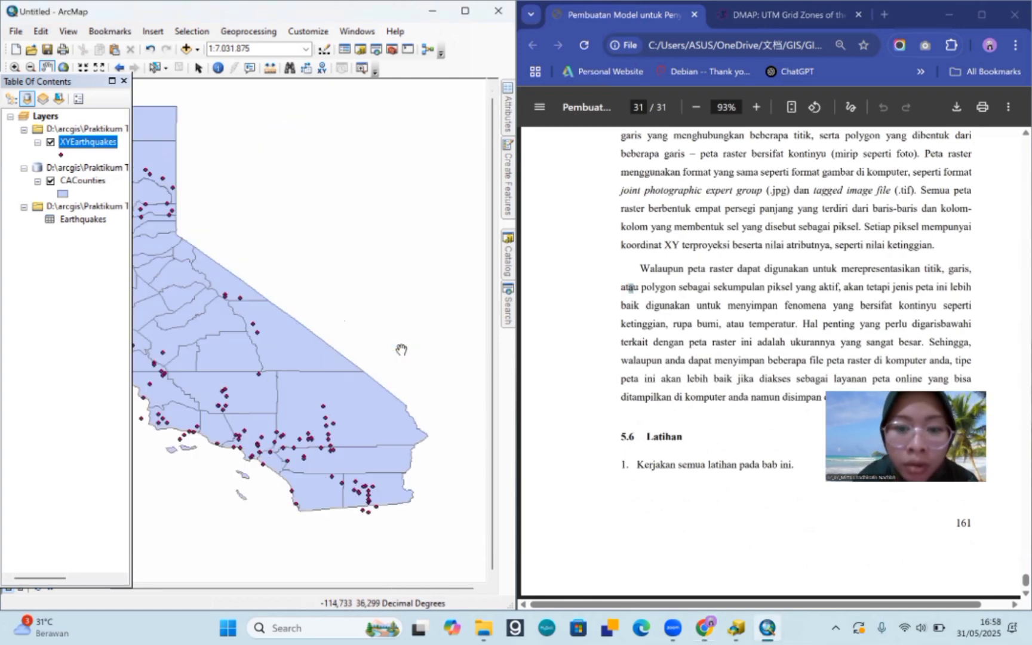